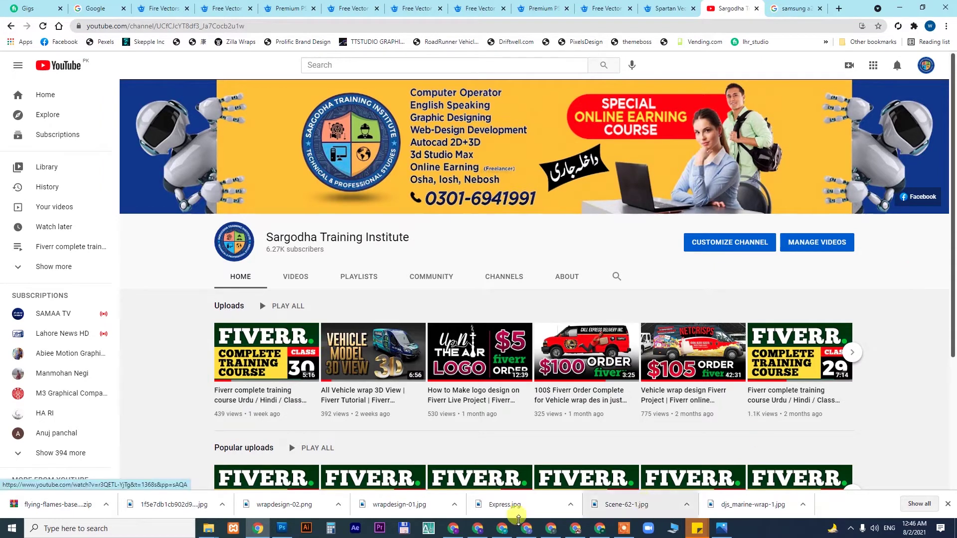
Bring up the Fiverr order's requirements (2020 Jeep Gladiator, patriotic full-color graphics) and its attachments.
click(451, 530)
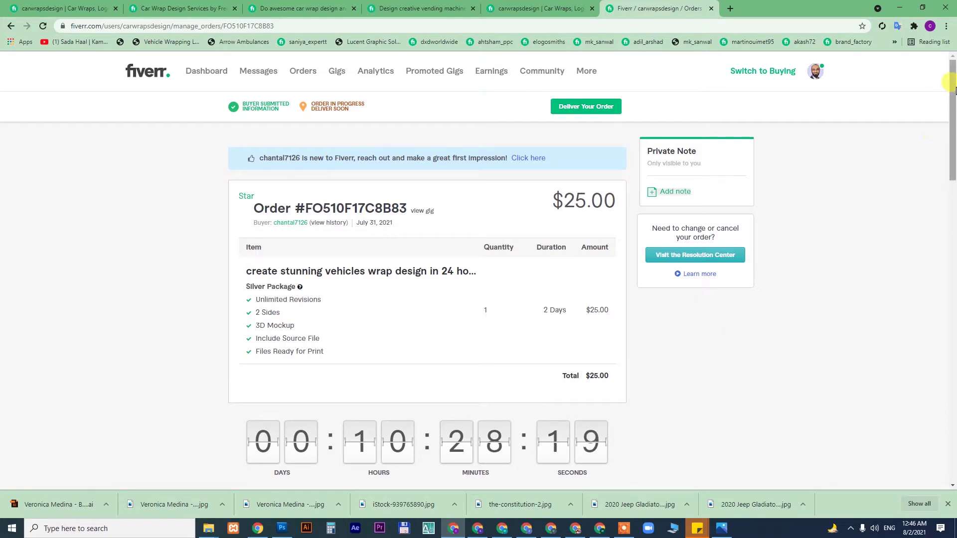
drag(952, 82, 953, 185)
scroll(952, 184, down, 2)
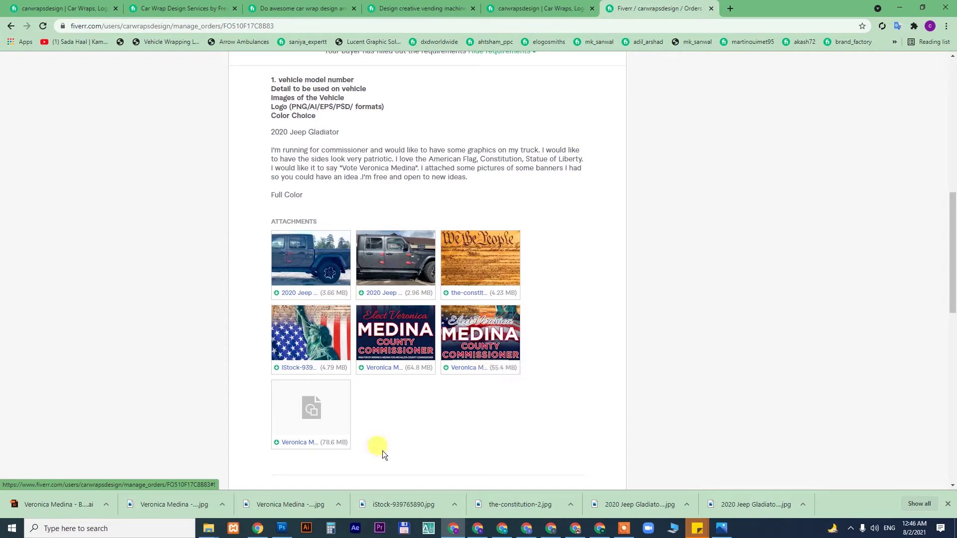
mouse_move(208, 528)
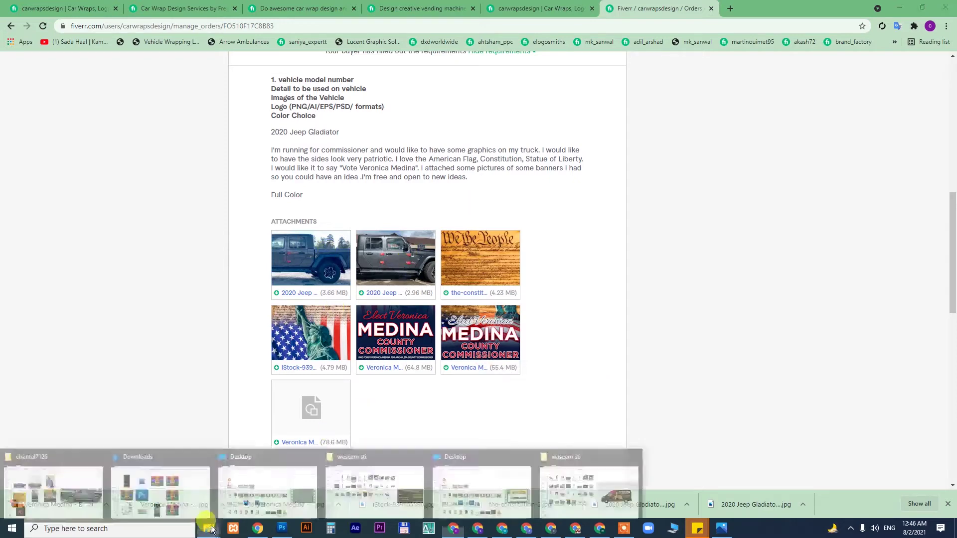
click(61, 483)
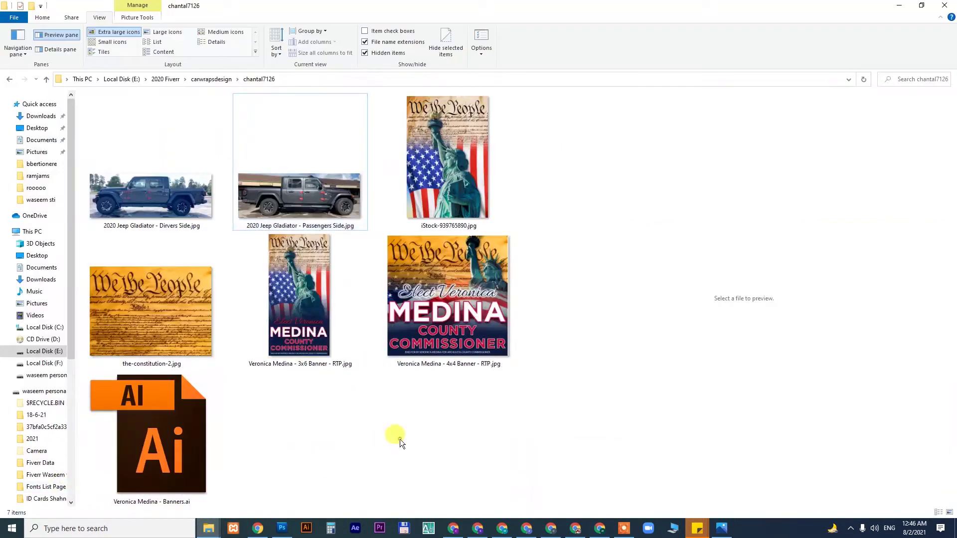
click(447, 323)
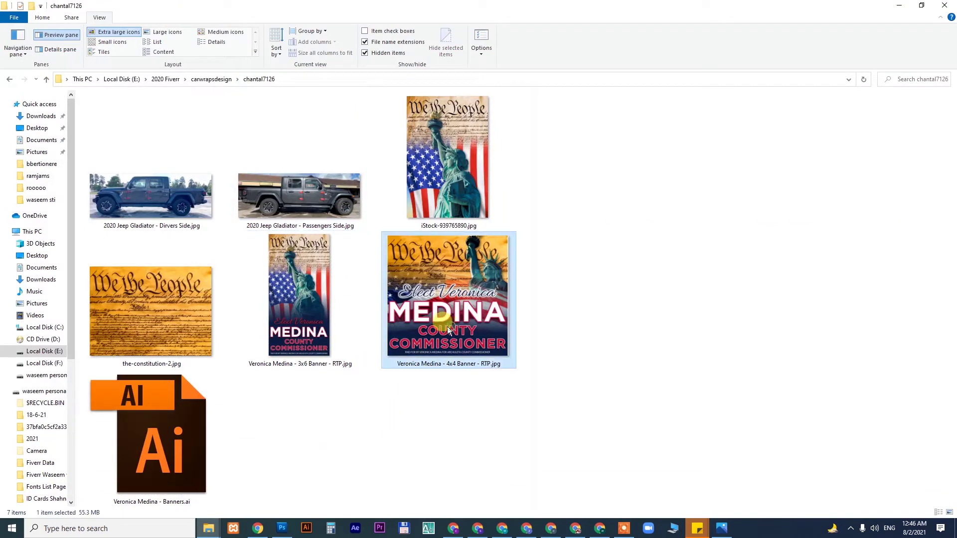
click(311, 313)
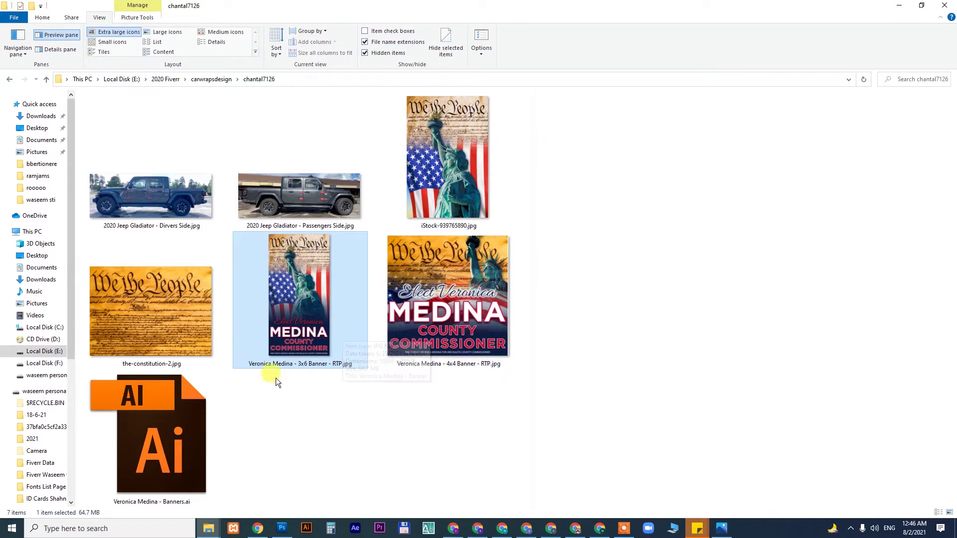
click(177, 420)
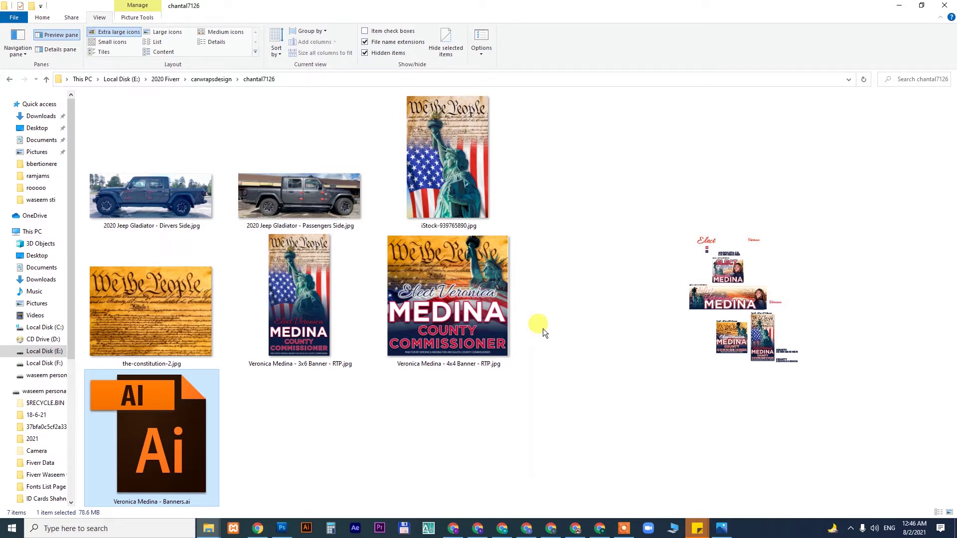
click(292, 185)
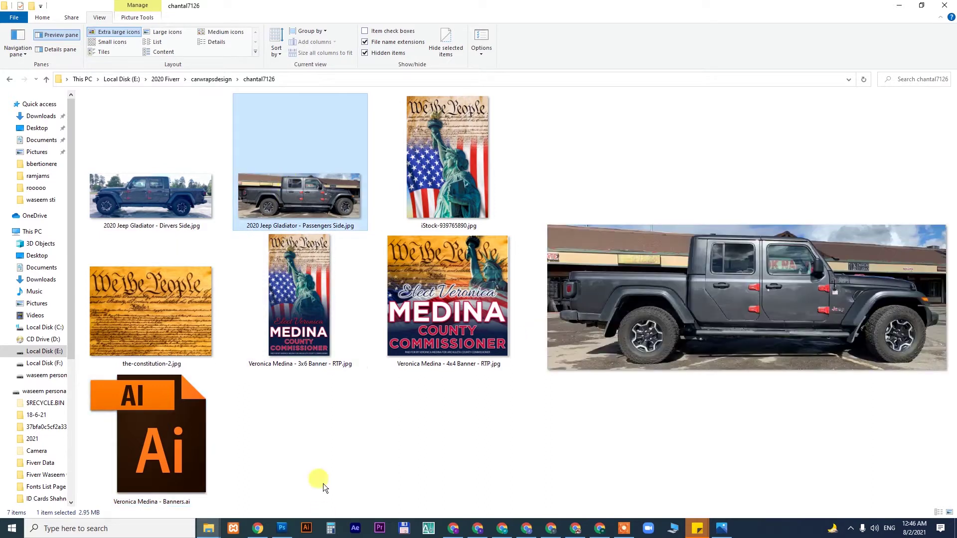
Switch to Illustrator and dismiss the new document setup without creating a file.
click(307, 528)
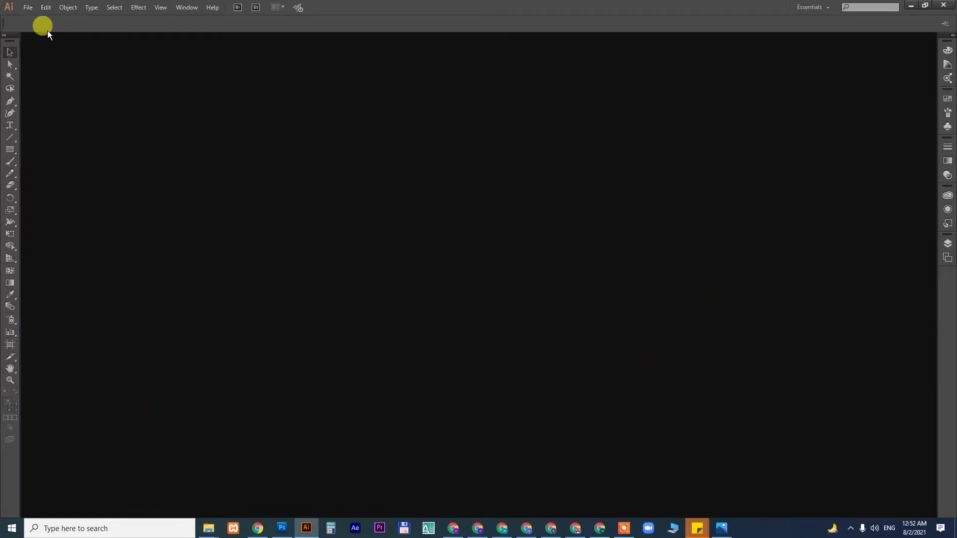
click(28, 7)
key(Escape)
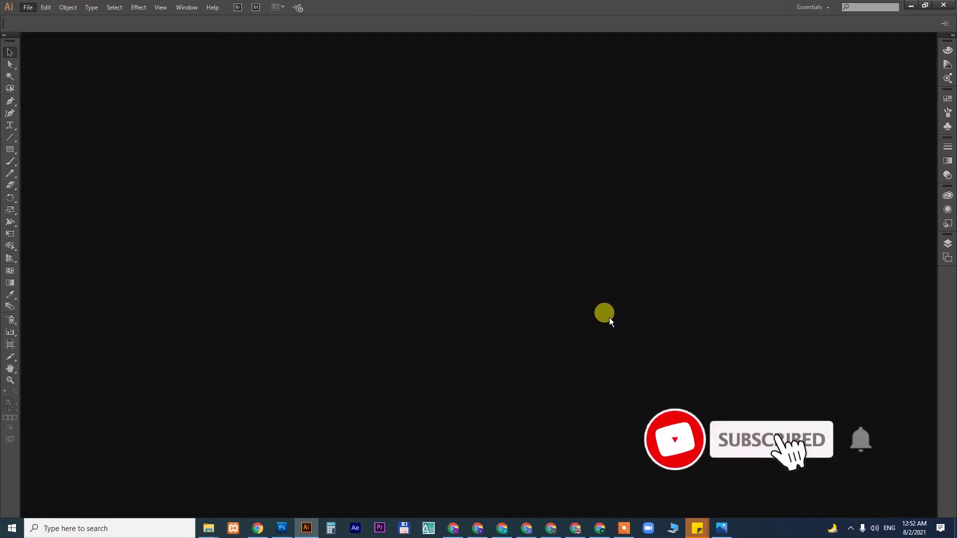
click(584, 397)
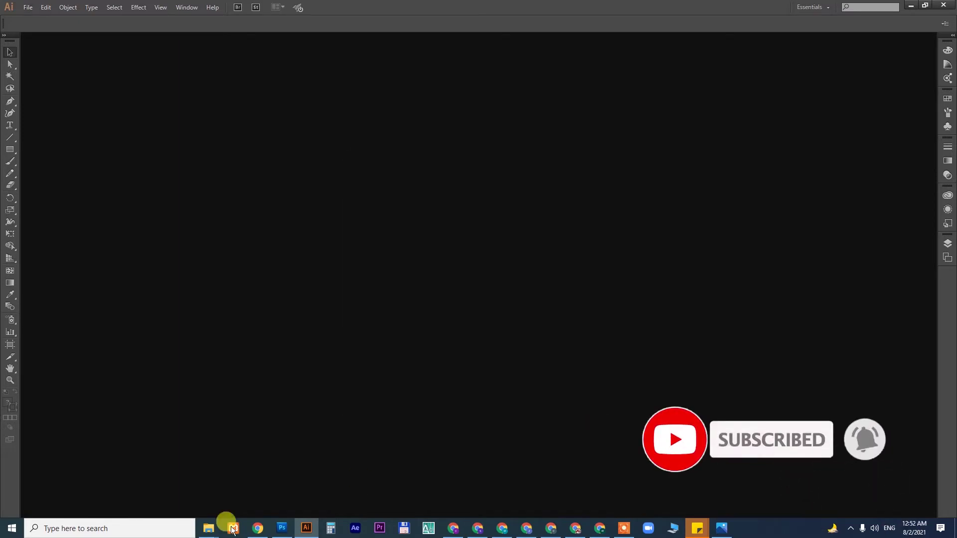
mouse_move(208, 528)
click(52, 486)
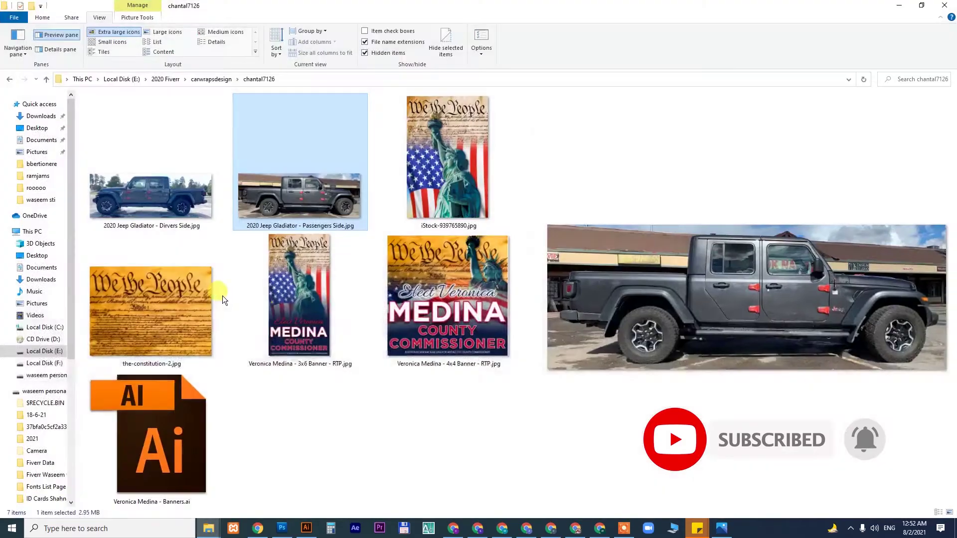
click(306, 528)
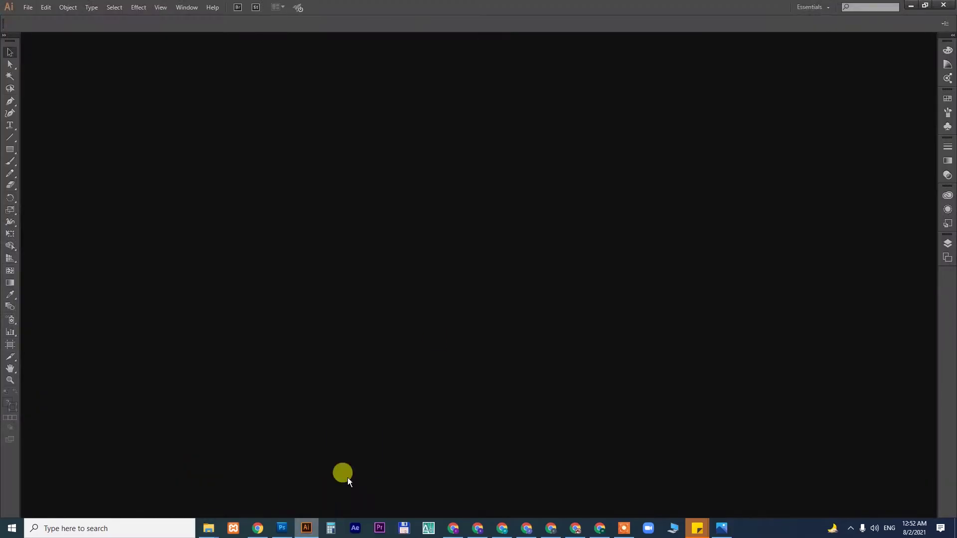
Place the Jeep passenger-side photo in Illustrator and fit the artboard to it.
drag(453, 324, 444, 318)
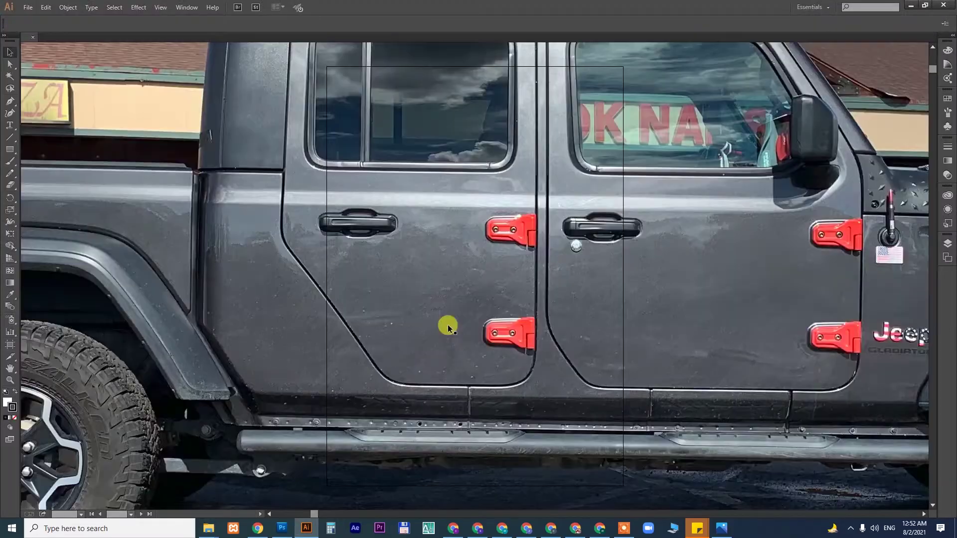
click(486, 264)
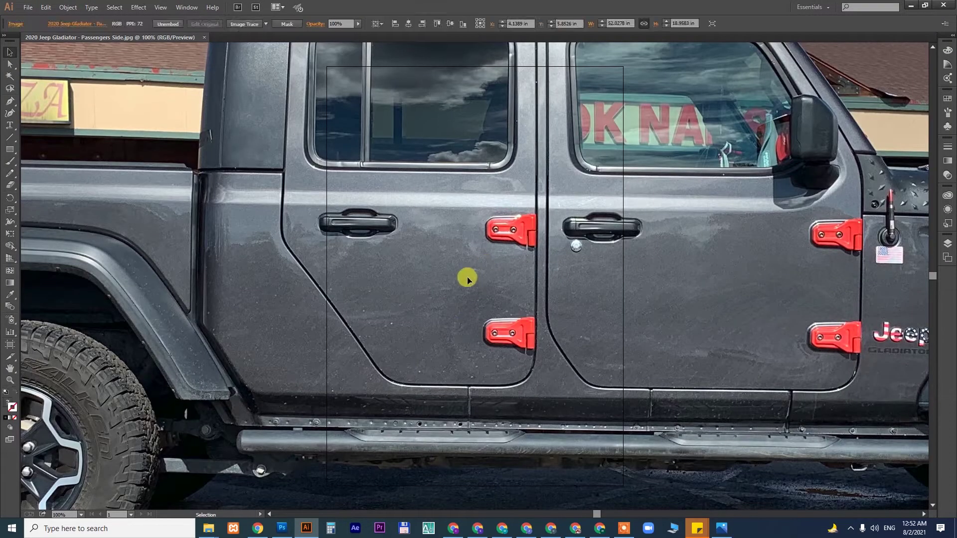
click(68, 7)
click(244, 367)
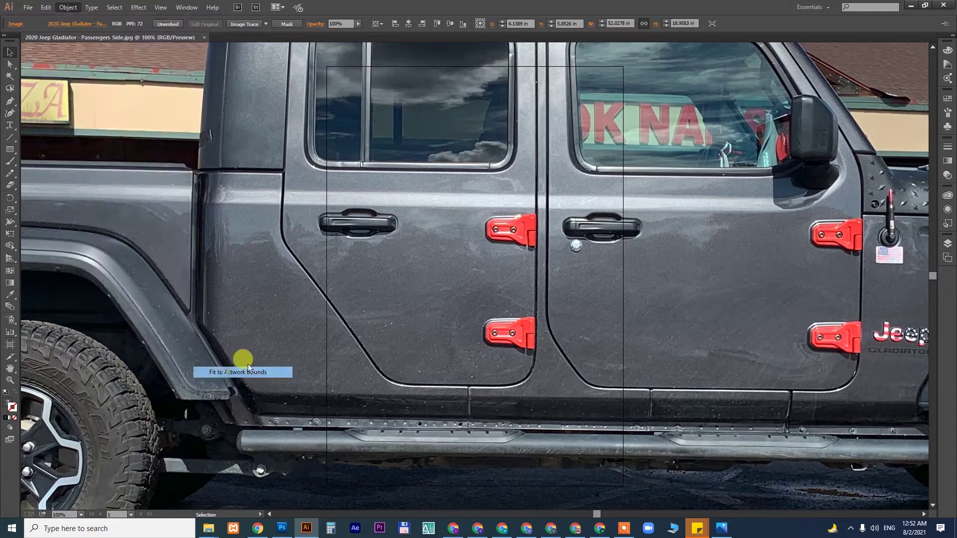
alt+scroll(487, 285, down, 2)
alt+scroll(487, 284, down, 1)
alt+scroll(487, 285, down, 3)
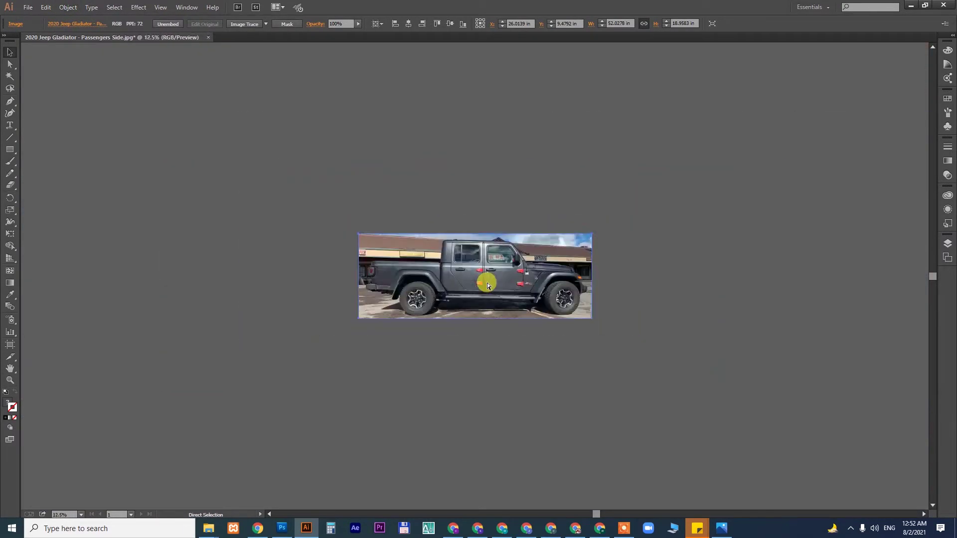
alt+scroll(487, 285, down, 3)
alt+scroll(486, 276, up, 2)
alt+scroll(478, 279, up, 2)
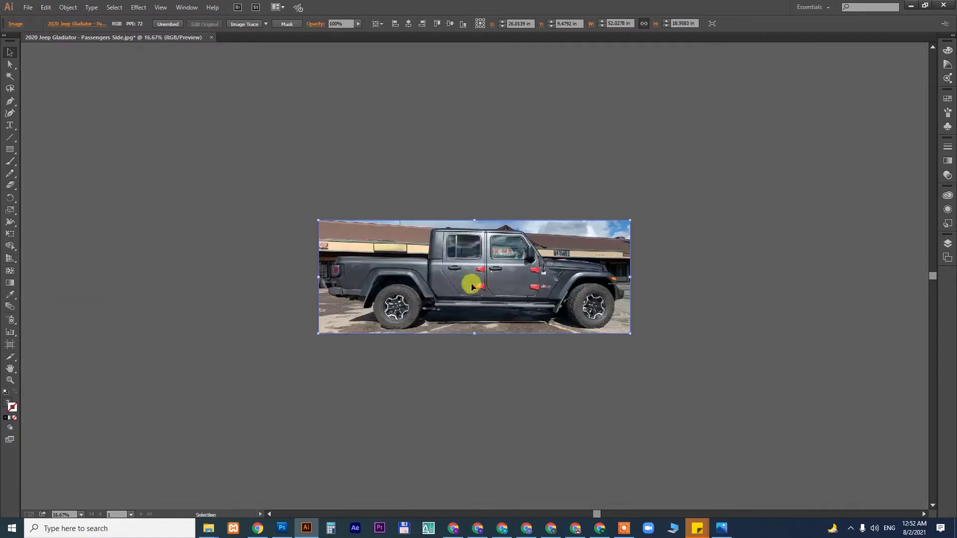
Shrink the Jeep photo and refit the artboard tightly around it.
key(ctrl+shift+a)
click(462, 305)
drag(629, 332, 532, 301)
click(561, 344)
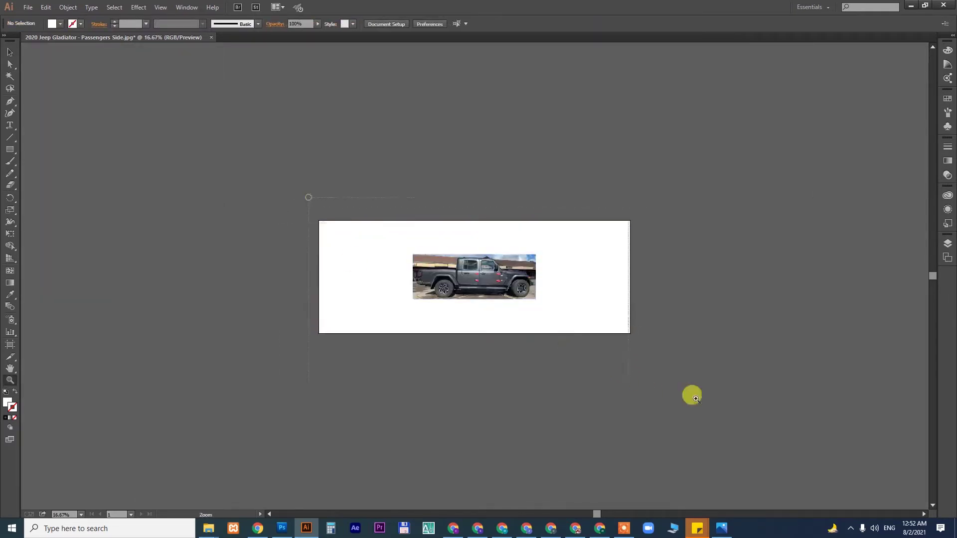
alt+scroll(525, 306, up, 2)
click(444, 242)
click(68, 7)
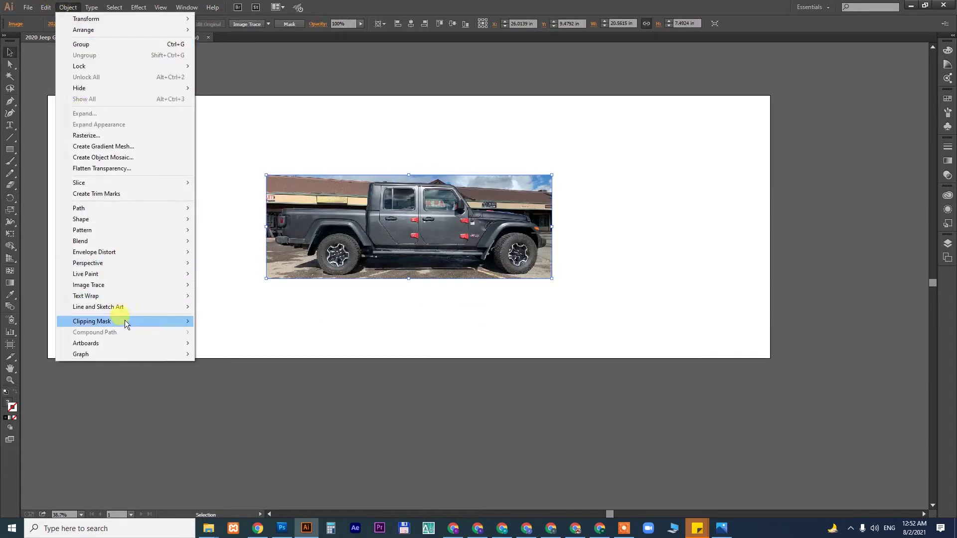
click(247, 372)
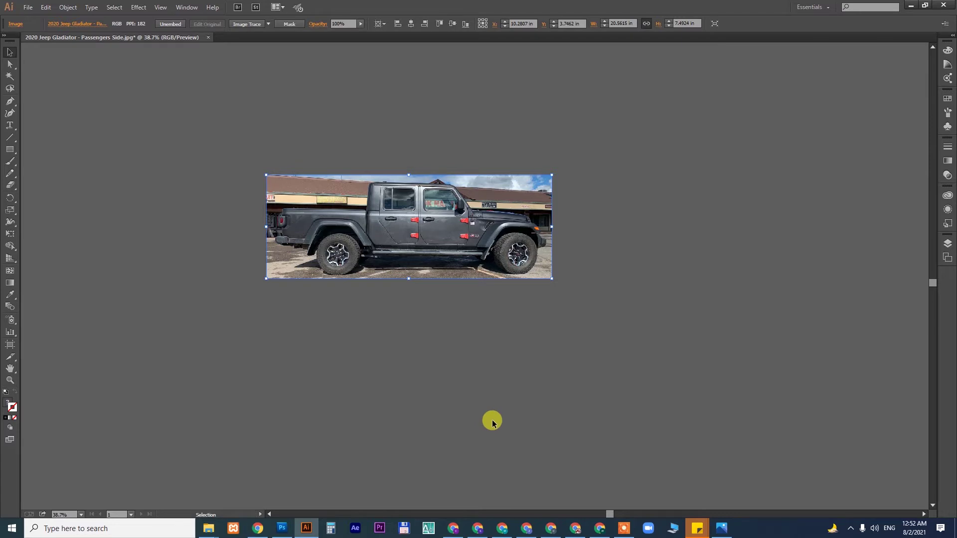
click(482, 386)
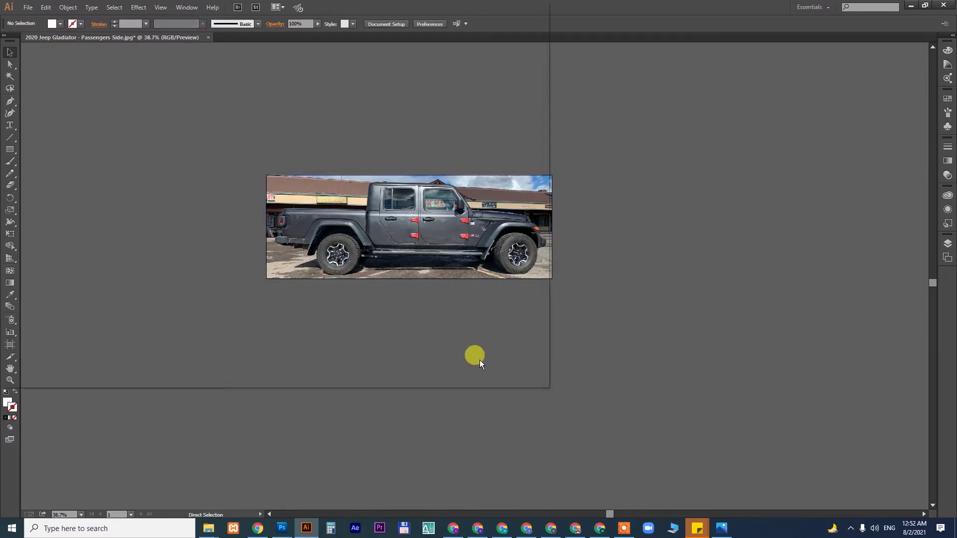
Save the document as 'wrap design.ai' with default Illustrator options.
key(ctrl+shift+s)
text(wrap design)
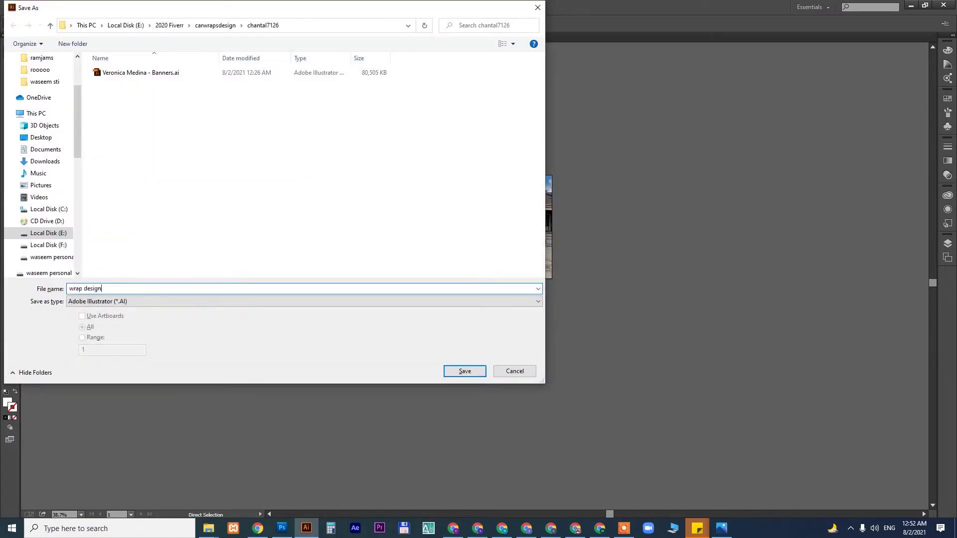
click(464, 371)
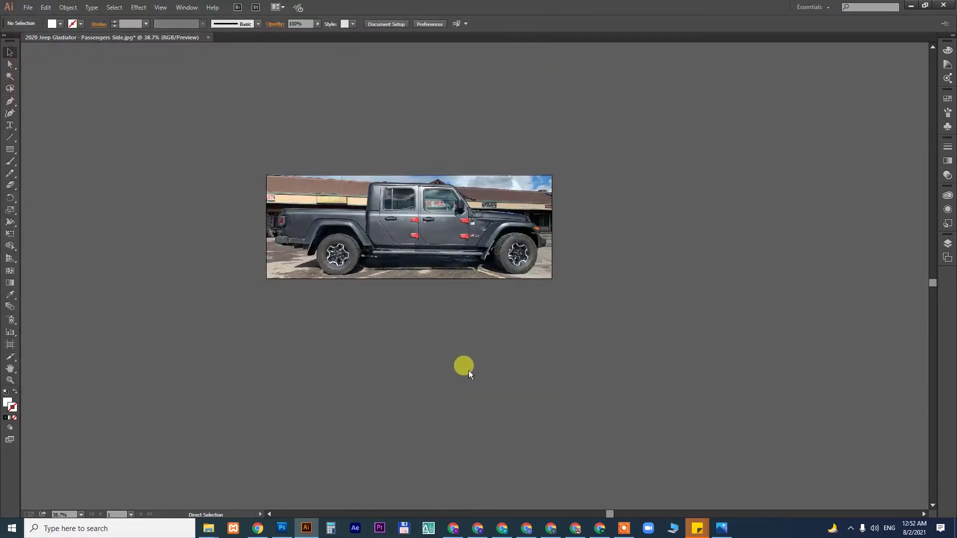
click(517, 396)
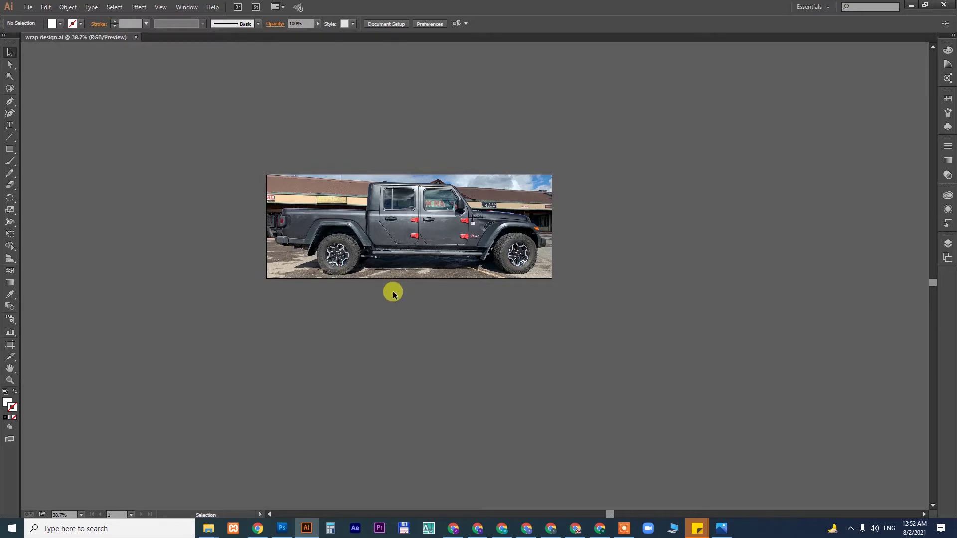
Zoom into the Jeep's rear and start a Pen path below the taillight to the bumper corner.
key(z)
mouse_move(277, 207)
mouse_down()
mouse_move(365, 261)
mouse_move(376, 298)
mouse_up()
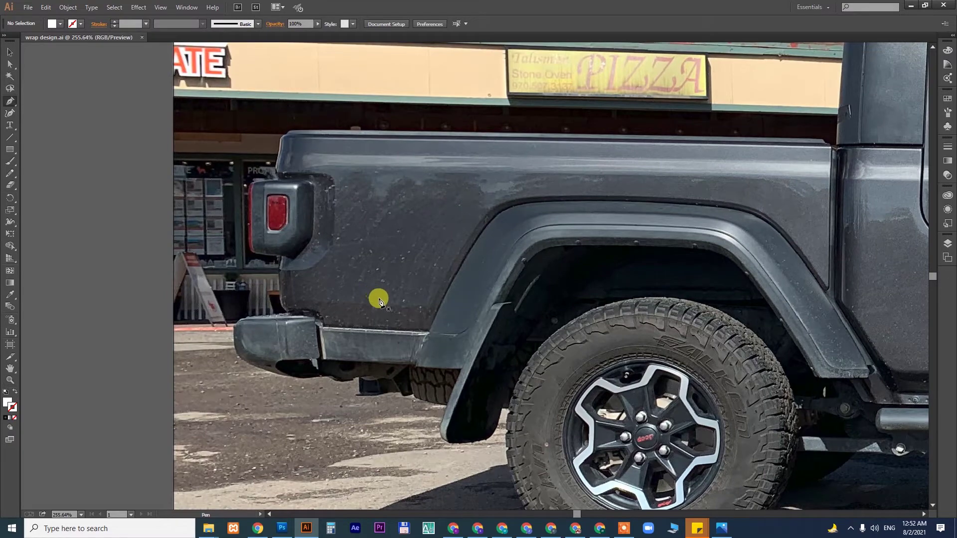
drag(207, 133, 635, 405)
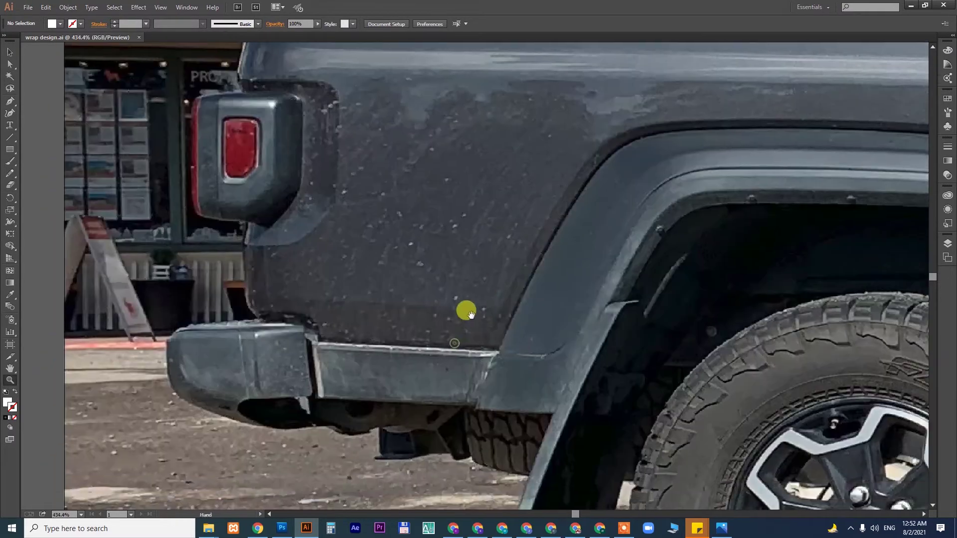
key(p)
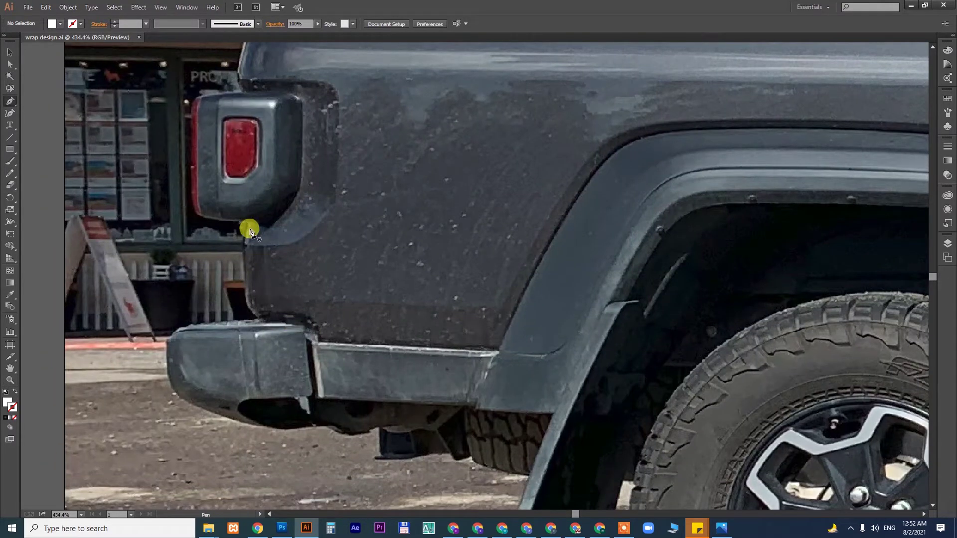
mouse_move(243, 224)
mouse_down()
mouse_move(246, 299)
mouse_move(267, 322)
mouse_move(284, 315)
mouse_move(318, 338)
mouse_up()
drag(498, 352, 503, 360)
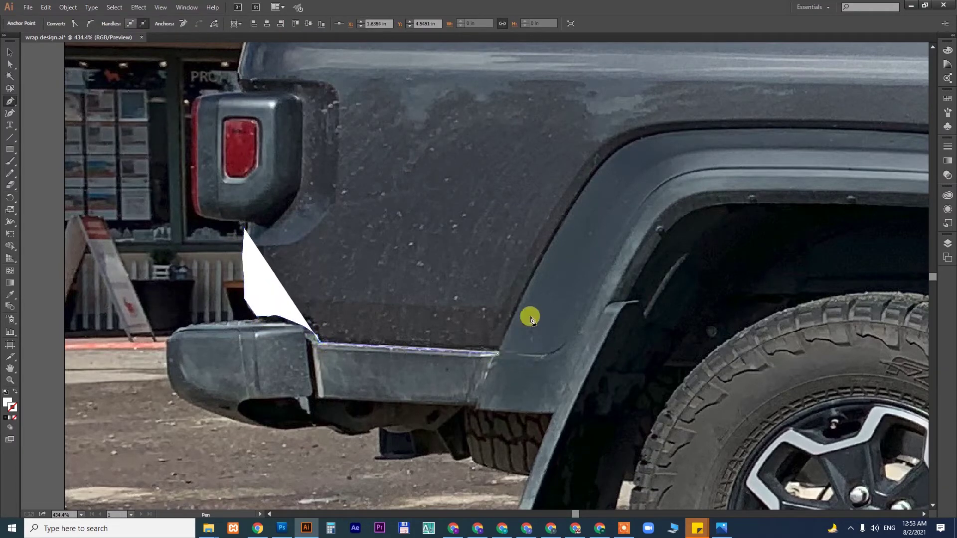
drag(545, 253, 544, 248)
Trace the outline over the fender arch and along the rocker panel to the front wheel.
mouse_move(426, 278)
mouse_down()
mouse_move(341, 327)
mouse_move(327, 294)
mouse_up()
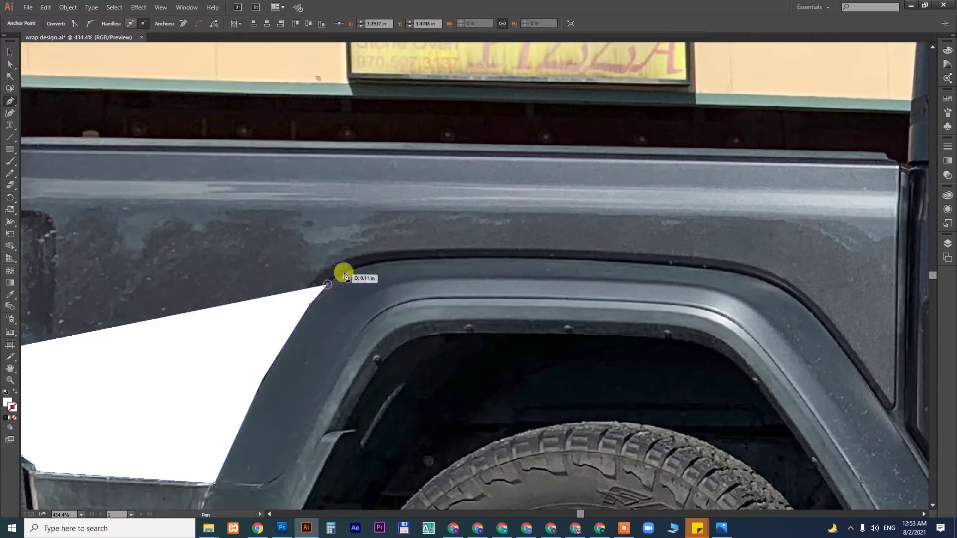
mouse_move(401, 261)
mouse_down()
mouse_move(624, 265)
mouse_move(574, 260)
mouse_up()
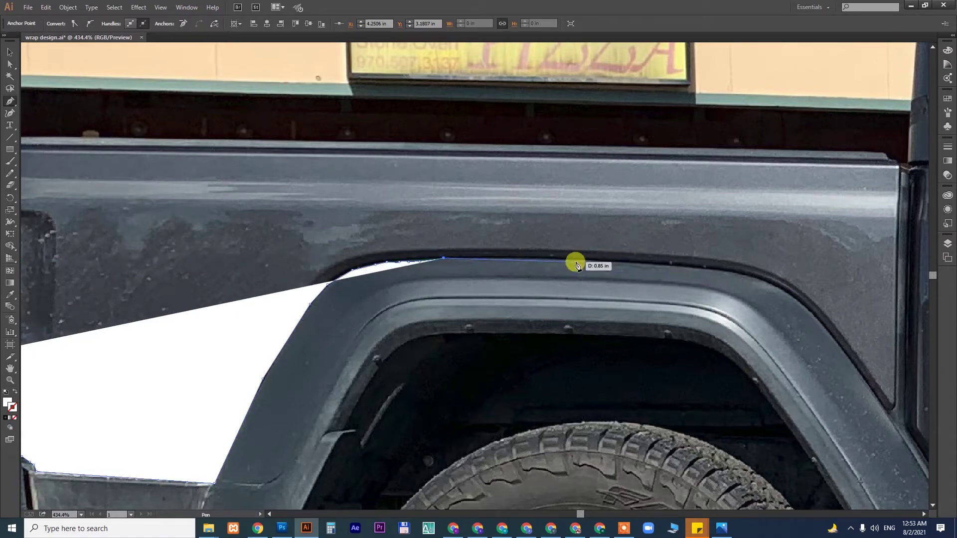
mouse_move(704, 268)
mouse_down()
mouse_move(715, 309)
mouse_move(431, 222)
mouse_up()
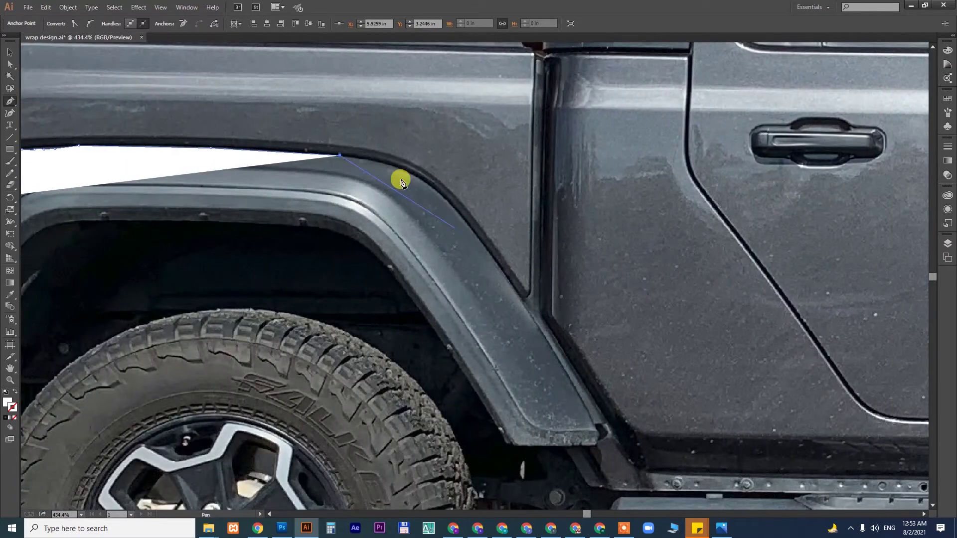
mouse_move(420, 180)
mouse_down()
mouse_move(571, 351)
mouse_move(567, 363)
mouse_move(349, 214)
mouse_up()
click(611, 426)
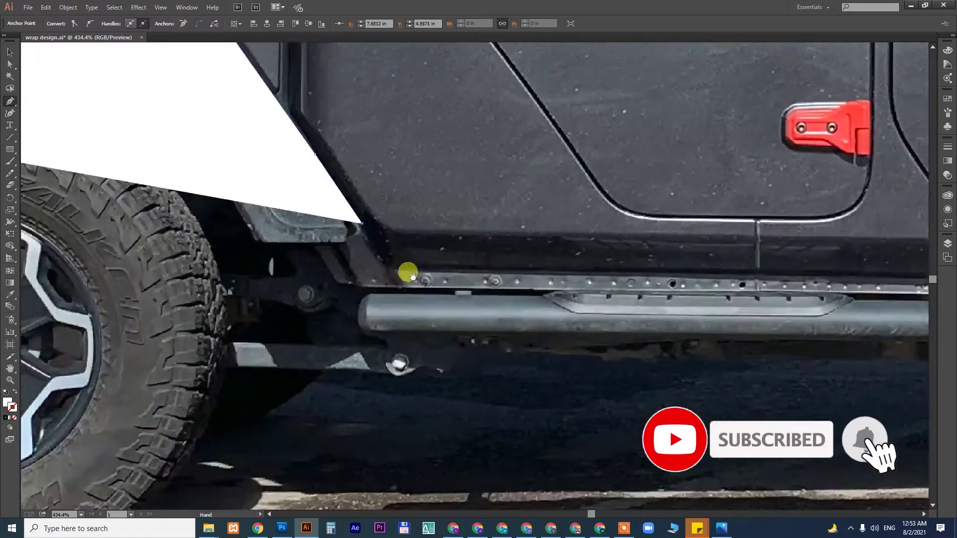
drag(391, 261, 407, 269)
drag(608, 282, 346, 294)
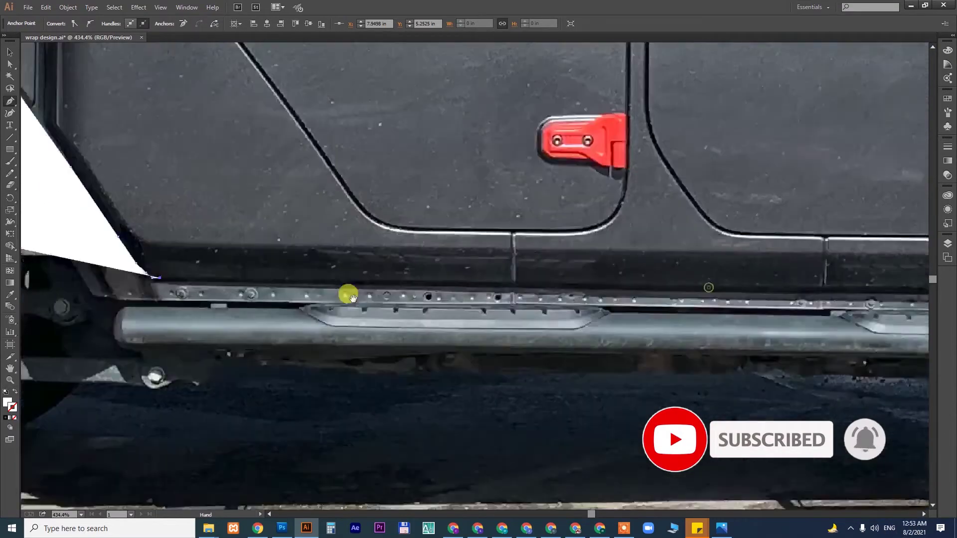
click(645, 294)
drag(654, 314, 321, 279)
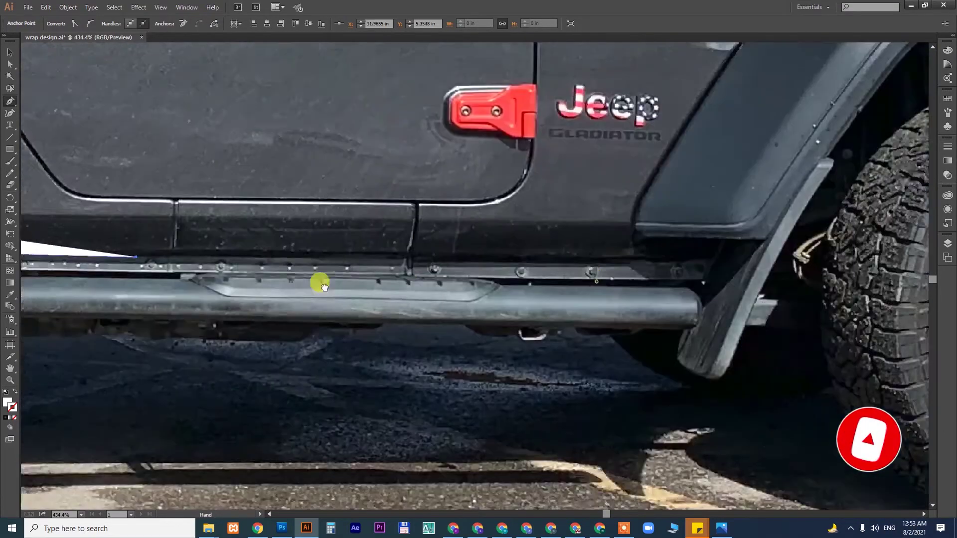
mouse_move(456, 260)
mouse_down()
mouse_move(458, 180)
mouse_move(399, 343)
mouse_up()
mouse_move(396, 380)
mouse_down()
mouse_move(505, 210)
mouse_move(485, 169)
mouse_move(495, 149)
mouse_up()
Trace the outline over the fender vent, along the fender top, and around the hood corner.
click(498, 209)
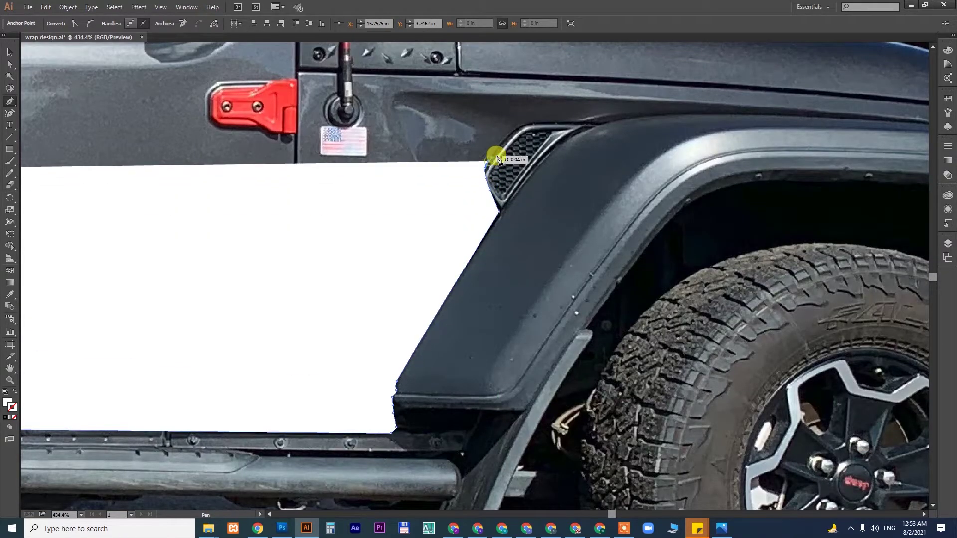
click(518, 127)
mouse_move(568, 124)
mouse_down()
mouse_move(595, 125)
mouse_move(252, 253)
mouse_up()
click(229, 253)
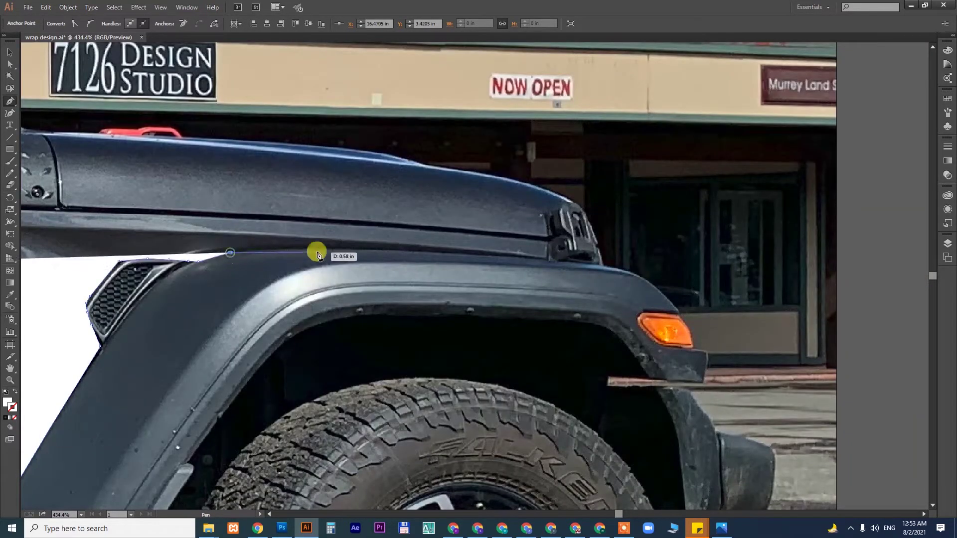
drag(307, 249, 315, 248)
click(445, 255)
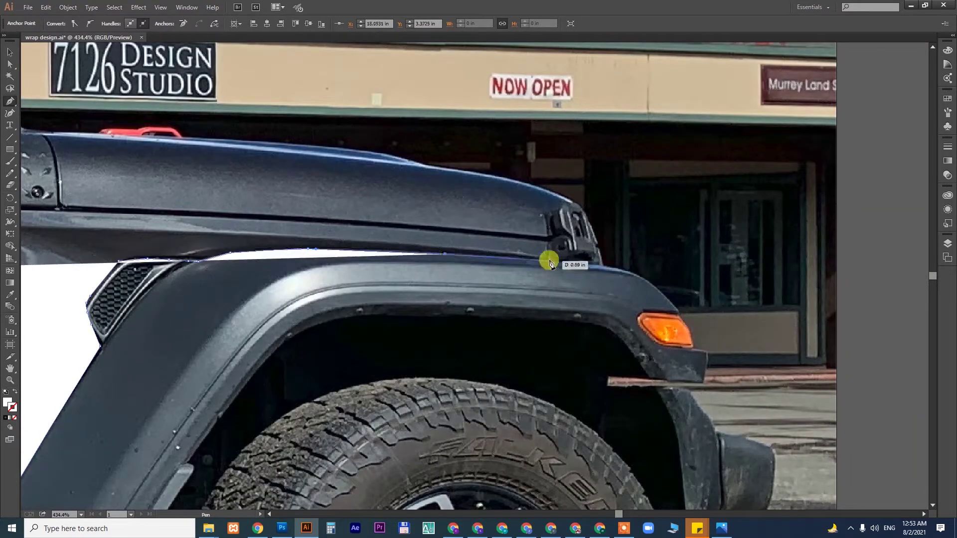
click(550, 259)
click(551, 239)
drag(551, 230, 574, 205)
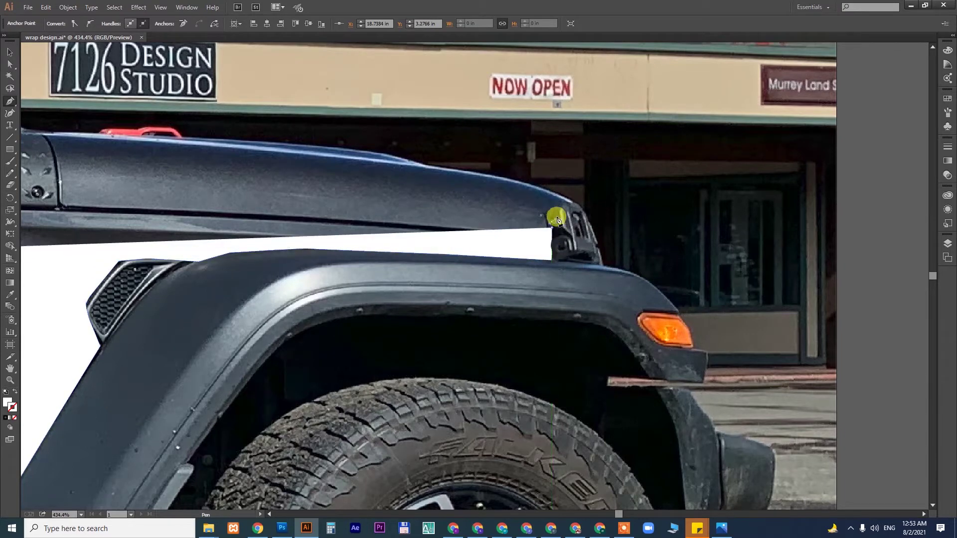
click(574, 205)
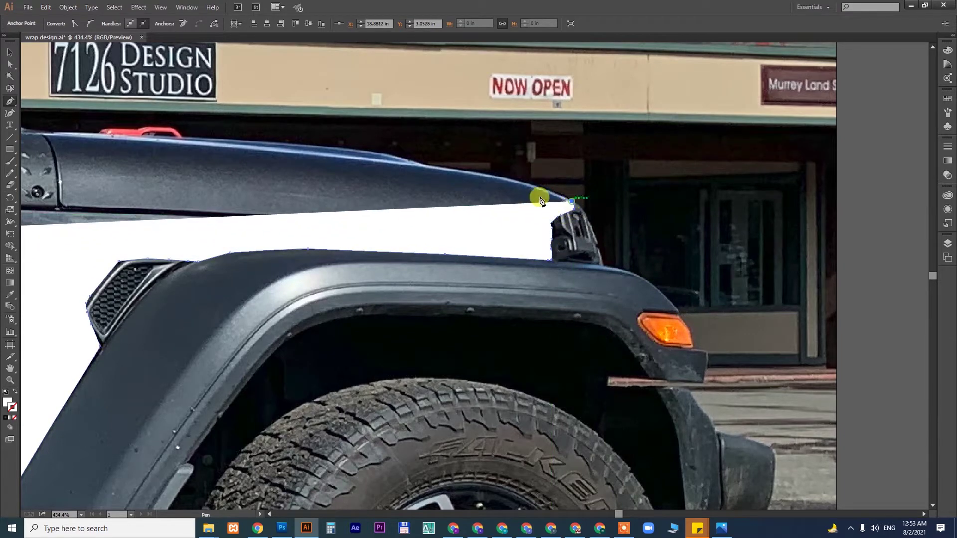
drag(423, 166, 357, 161)
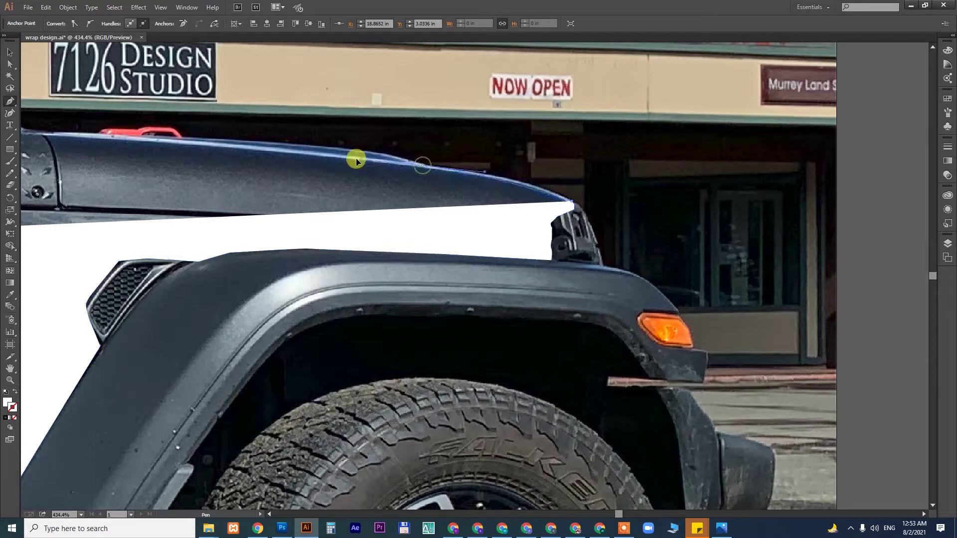
click(329, 157)
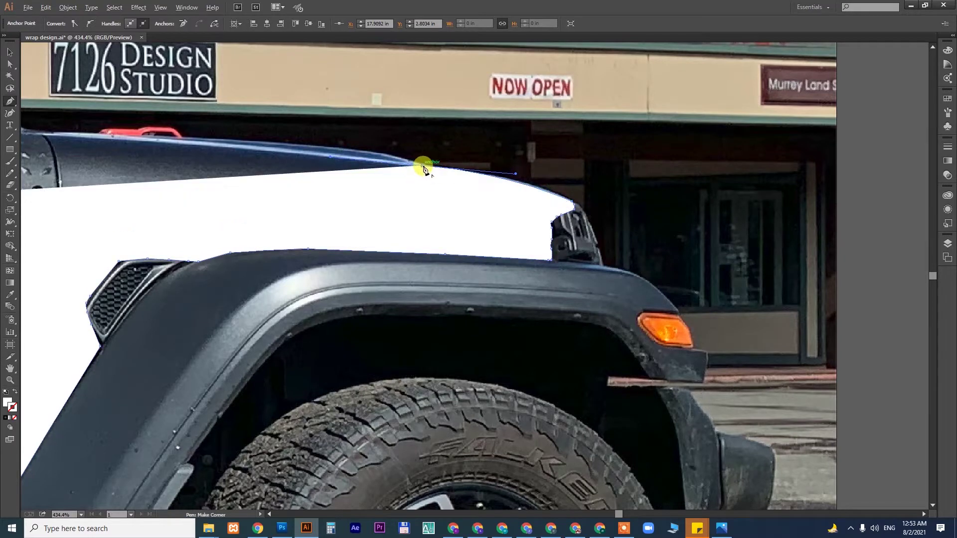
Continue the outline to the cowl and pillar, lowering the shape's opacity to 64%.
drag(423, 169, 681, 284)
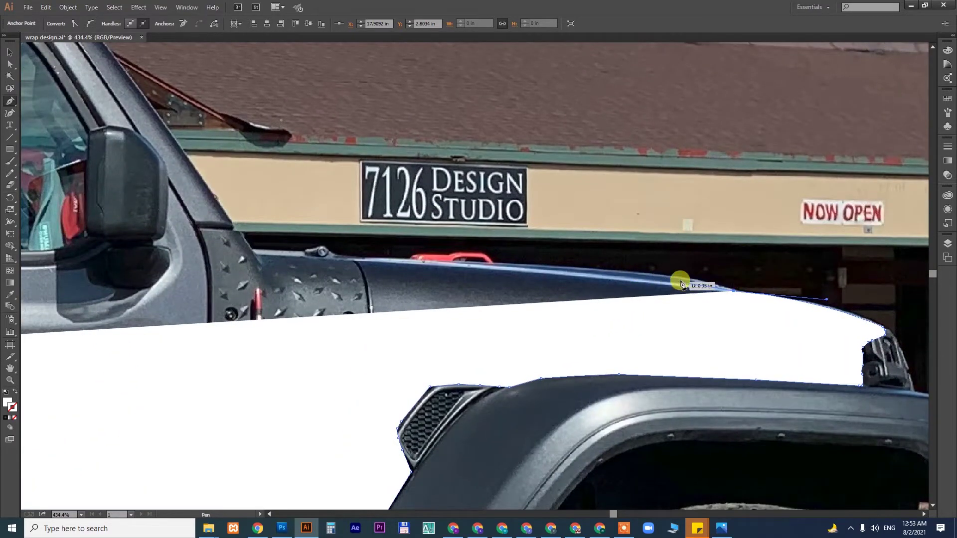
mouse_move(690, 278)
mouse_down()
mouse_move(489, 265)
mouse_move(936, 182)
mouse_up()
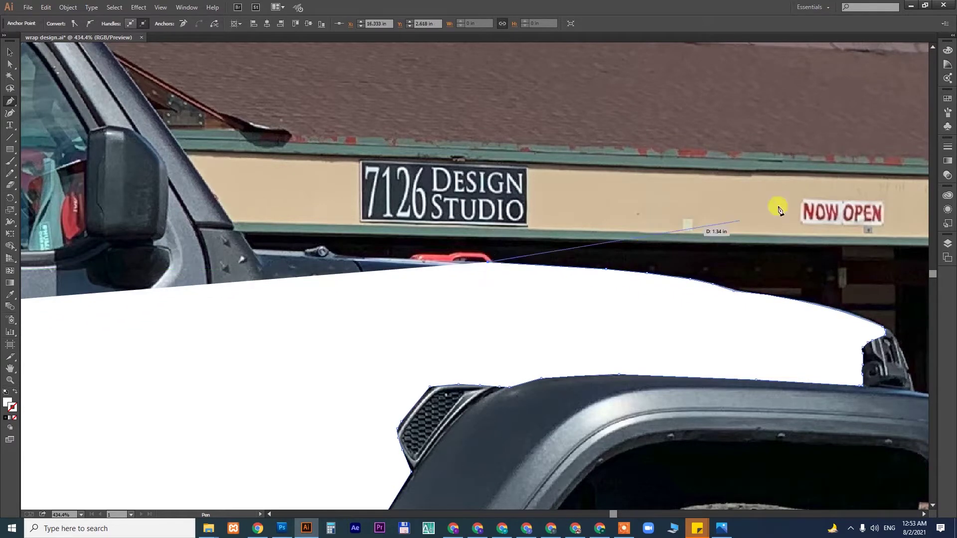
click(926, 151)
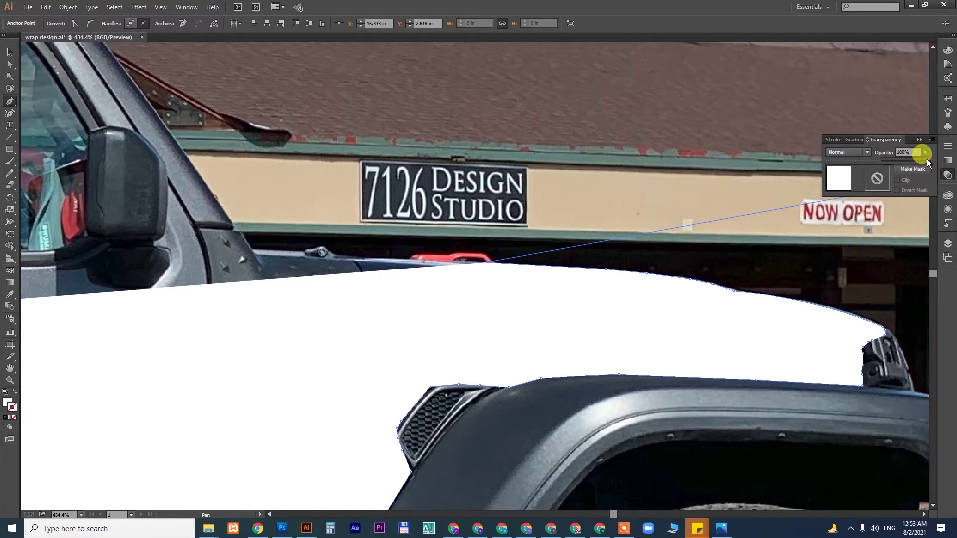
drag(926, 159, 911, 160)
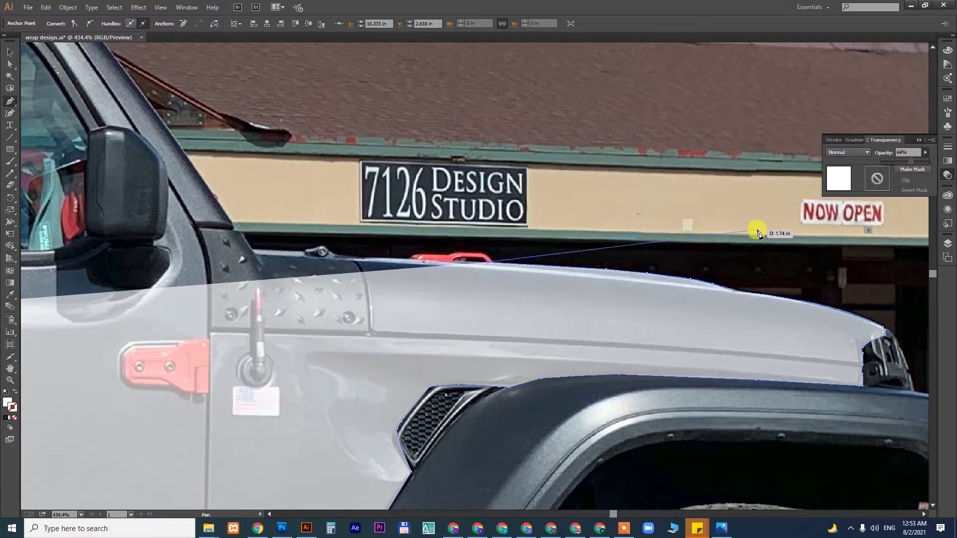
click(356, 258)
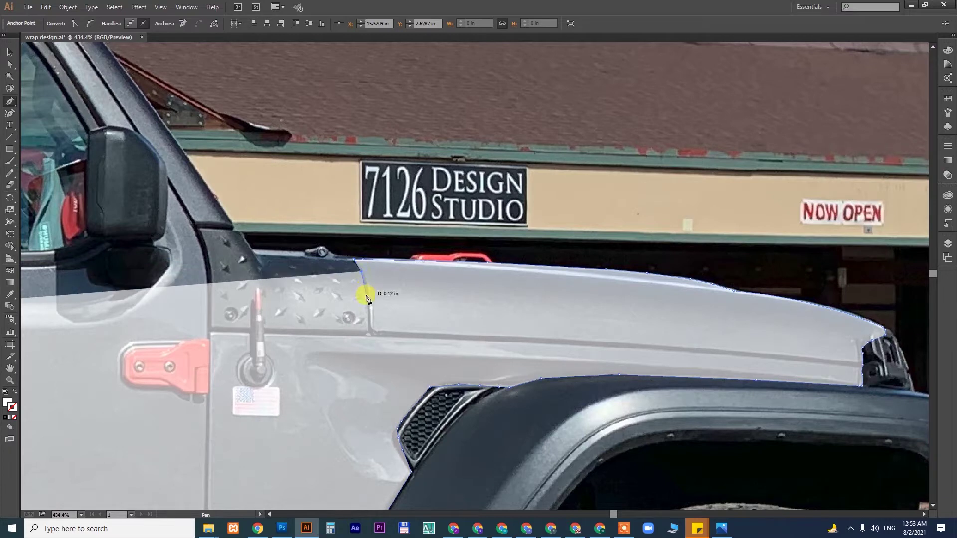
click(368, 329)
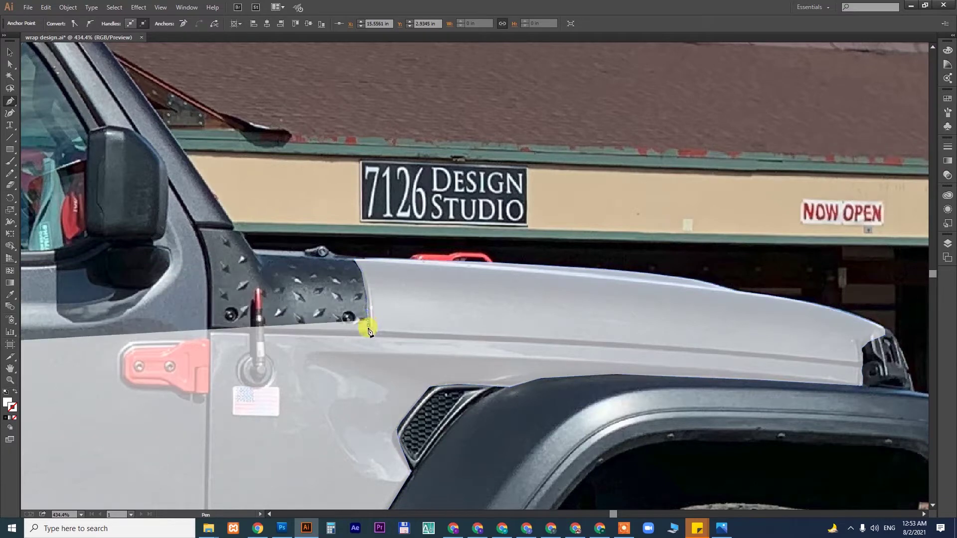
click(207, 331)
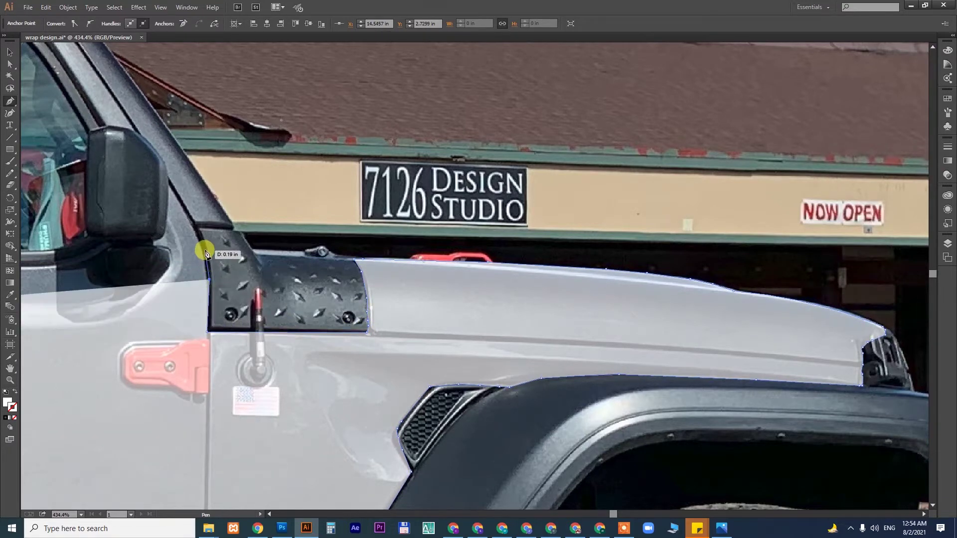
drag(199, 232, 225, 230)
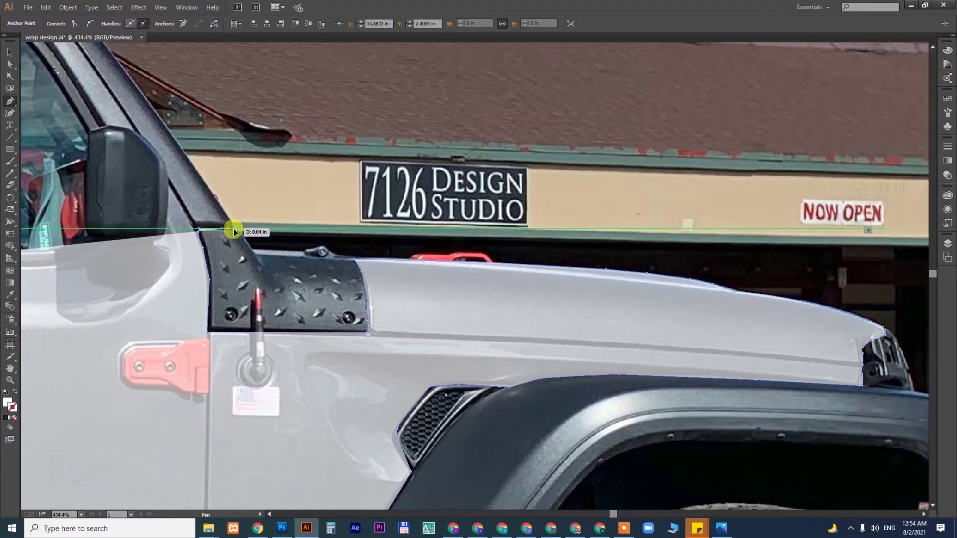
Trace up the windshield pillar and along the roof line to the cab's rear corner.
mouse_move(448, 260)
mouse_down()
mouse_move(606, 387)
mouse_move(664, 387)
mouse_up()
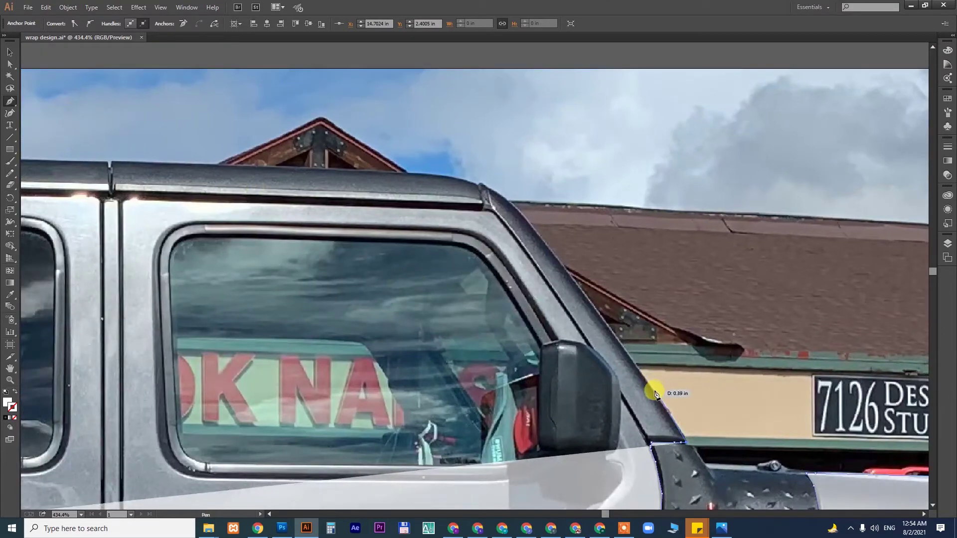
click(654, 392)
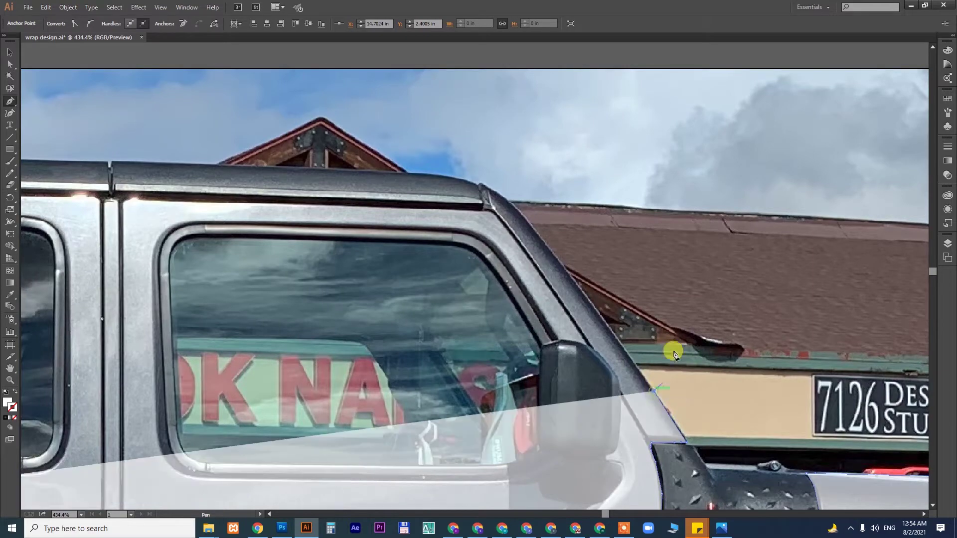
click(585, 288)
click(537, 234)
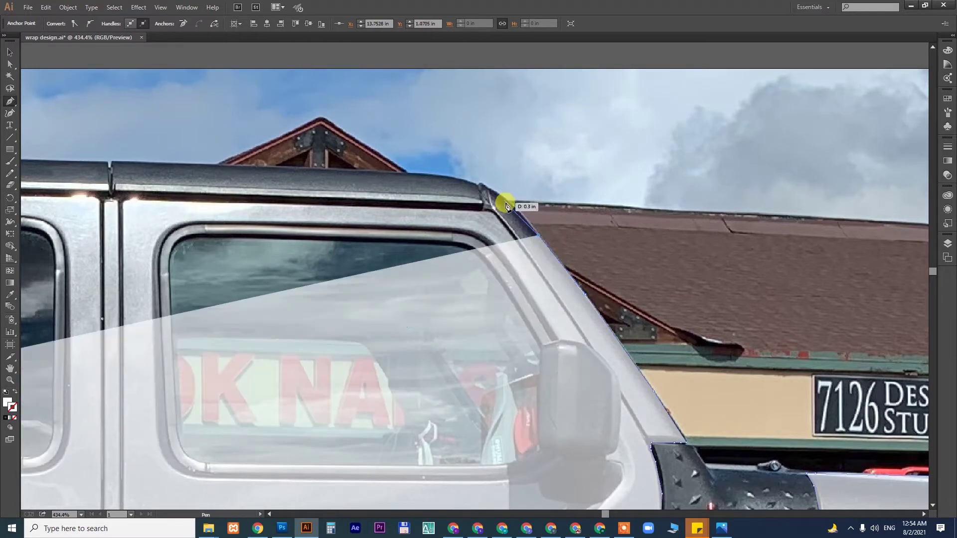
click(439, 178)
scroll(721, 249, left, 5)
scroll(550, 245, up, 2)
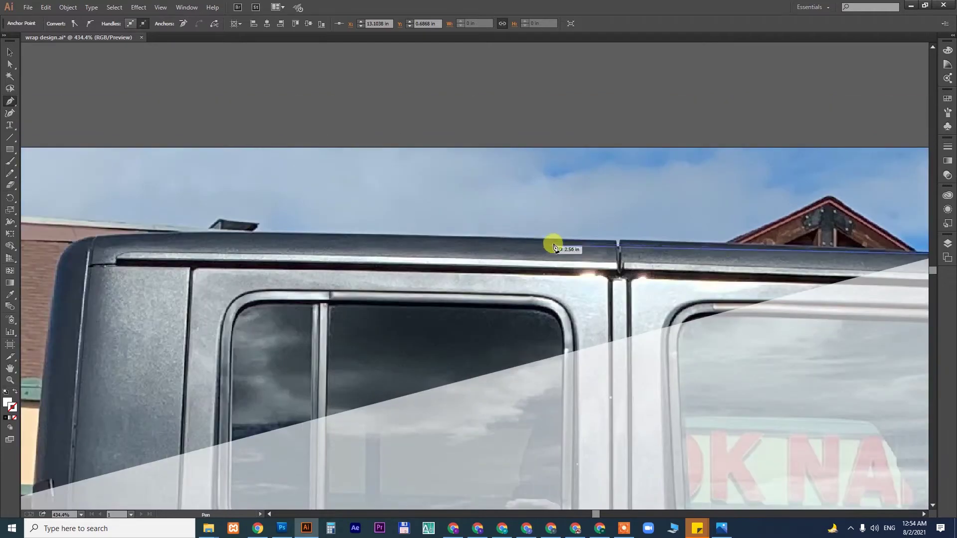
click(613, 241)
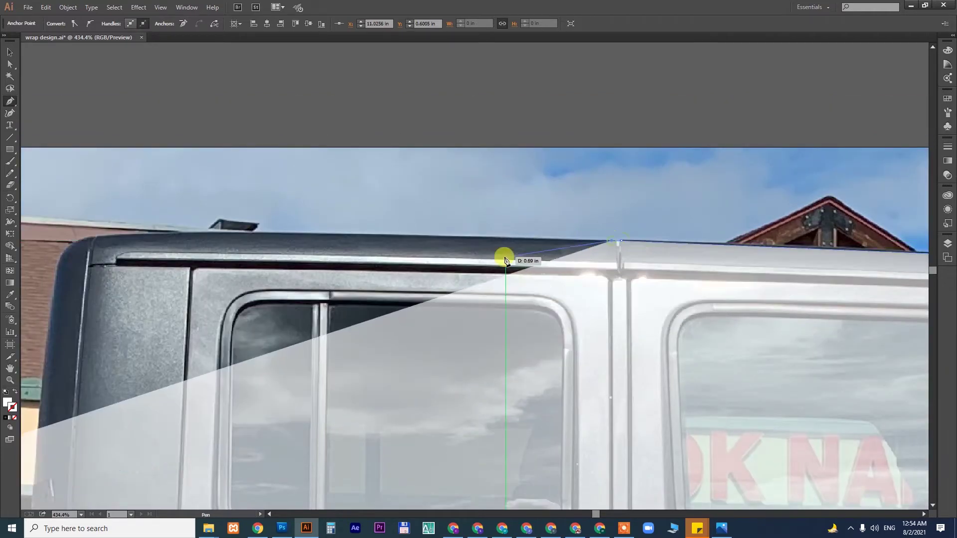
click(272, 233)
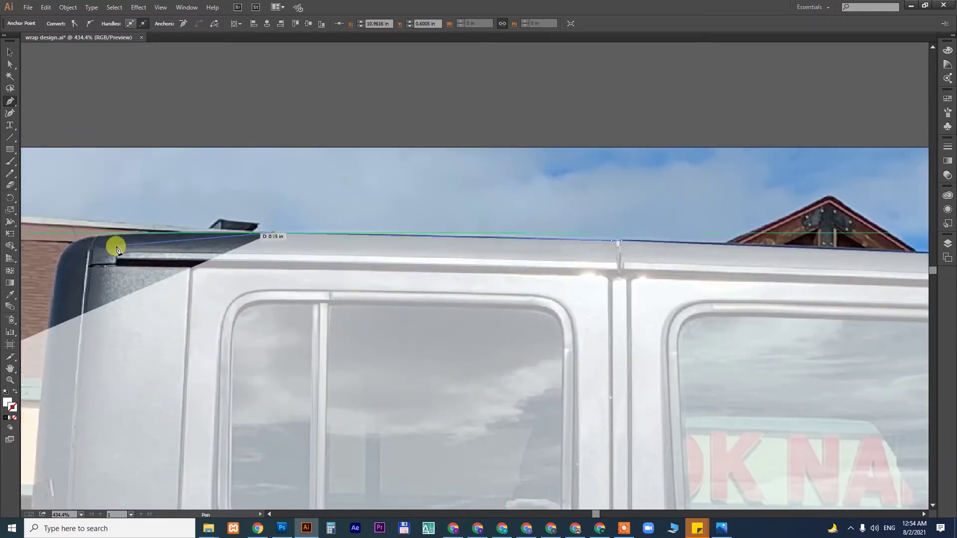
click(164, 234)
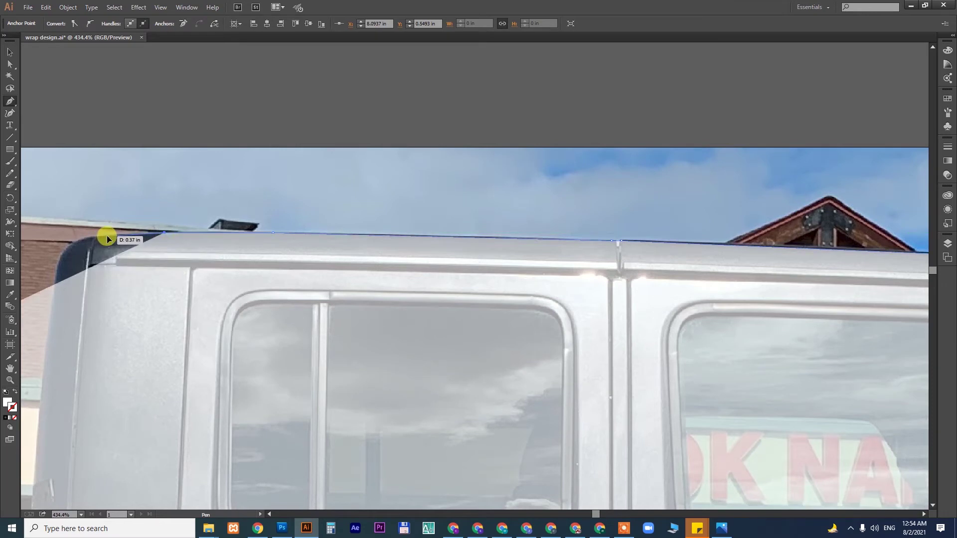
click(97, 236)
Trace down the cab's rear edge to where the cab meets the bed.
scroll(461, 214, left, 8)
scroll(461, 214, down, 1)
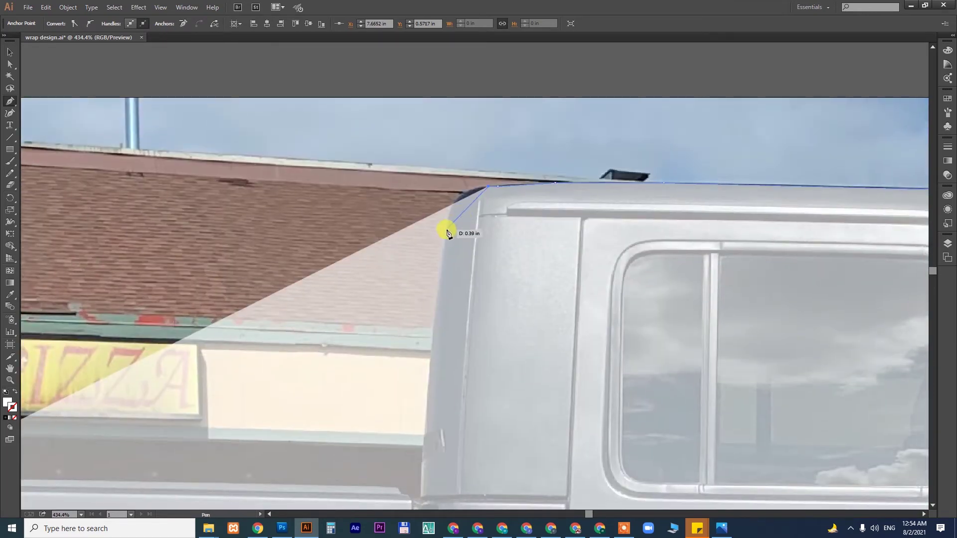
click(448, 233)
scroll(447, 317, down, 5)
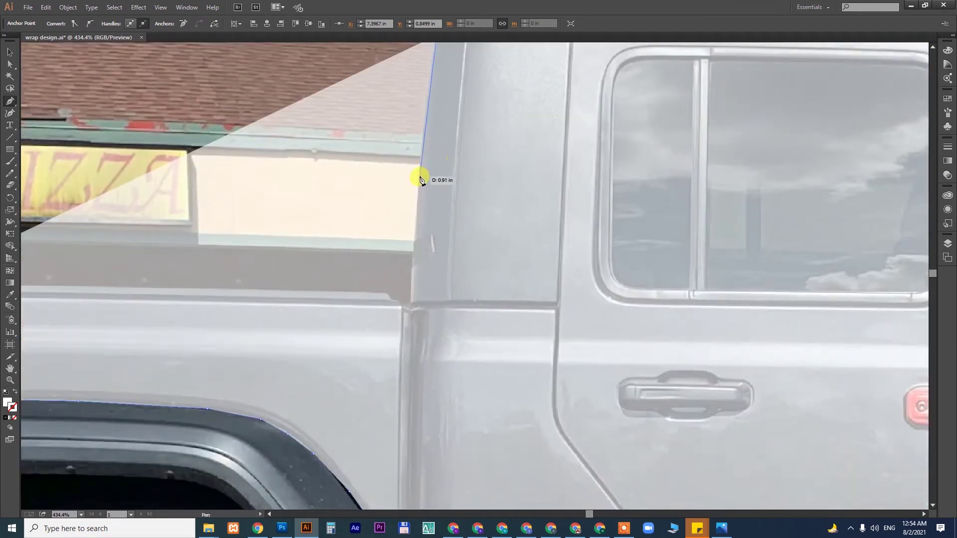
click(419, 177)
click(412, 302)
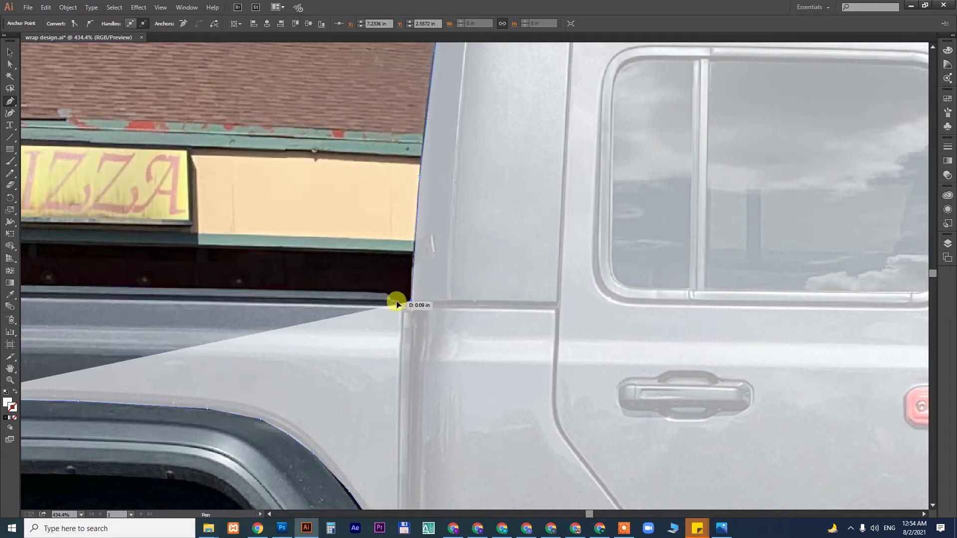
drag(367, 304, 639, 223)
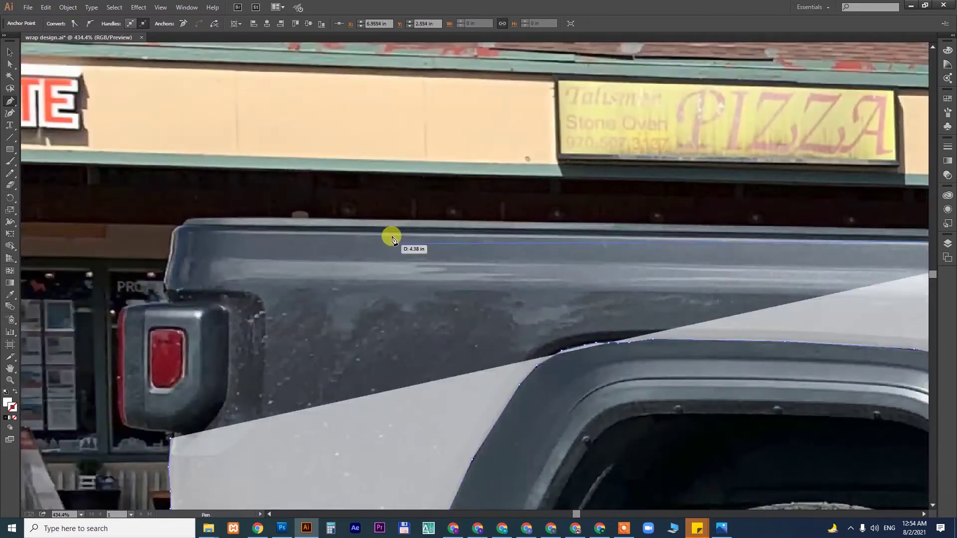
Trace along the bed top to its rear corner and down the tail light's edge.
click(299, 229)
click(192, 230)
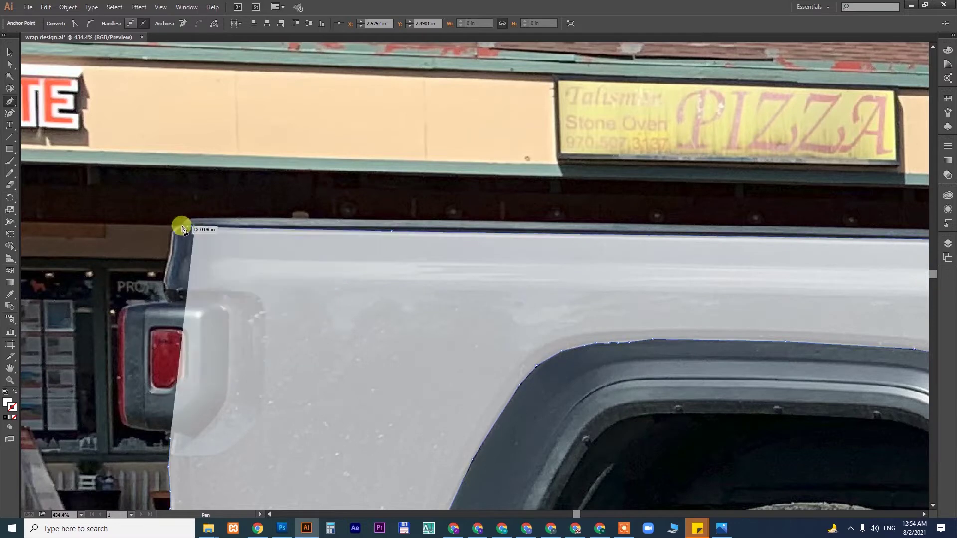
click(168, 244)
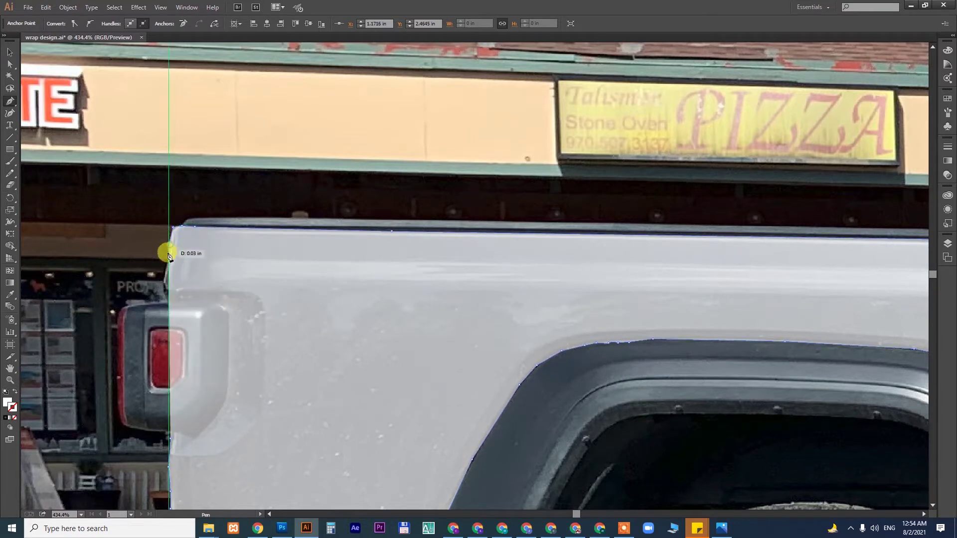
click(166, 285)
click(250, 294)
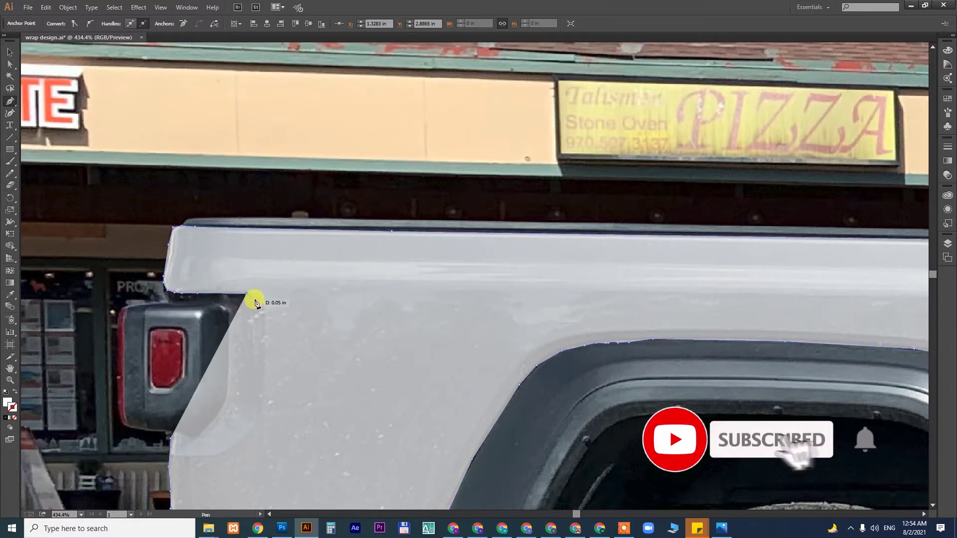
drag(273, 347, 324, 172)
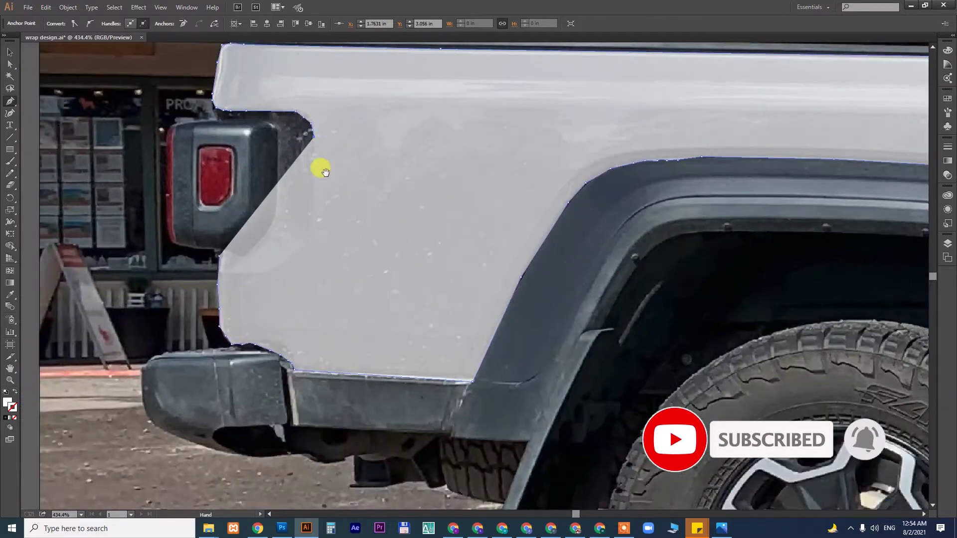
click(309, 226)
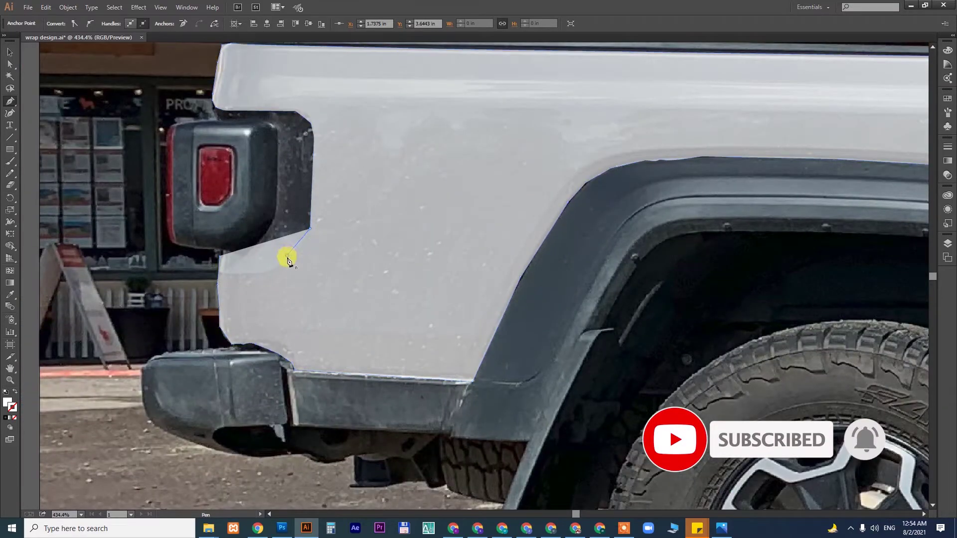
click(284, 258)
click(274, 270)
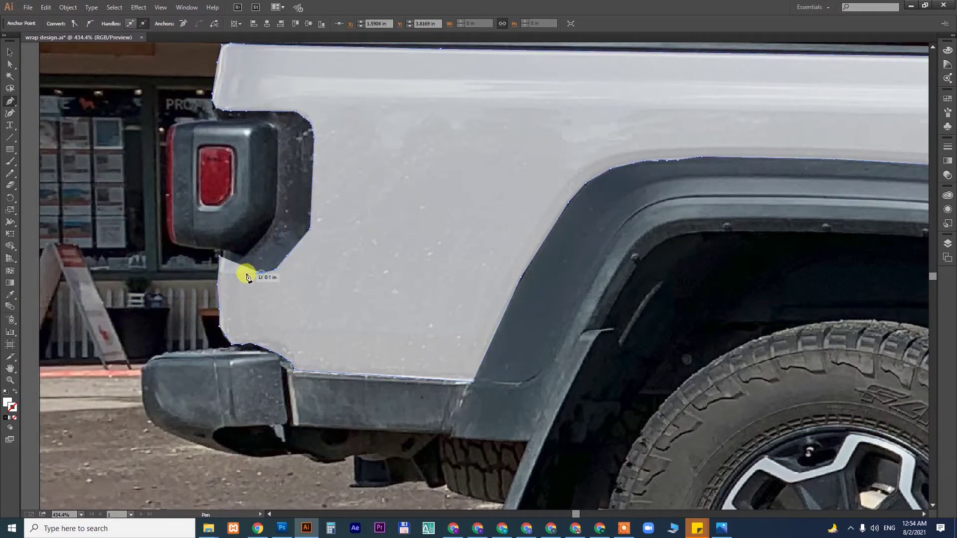
Undo two misplaced anchors and redraw the outline curving around the tail light.
key(ctrl+z)
key(ctrl+z)
key(ctrl+z)
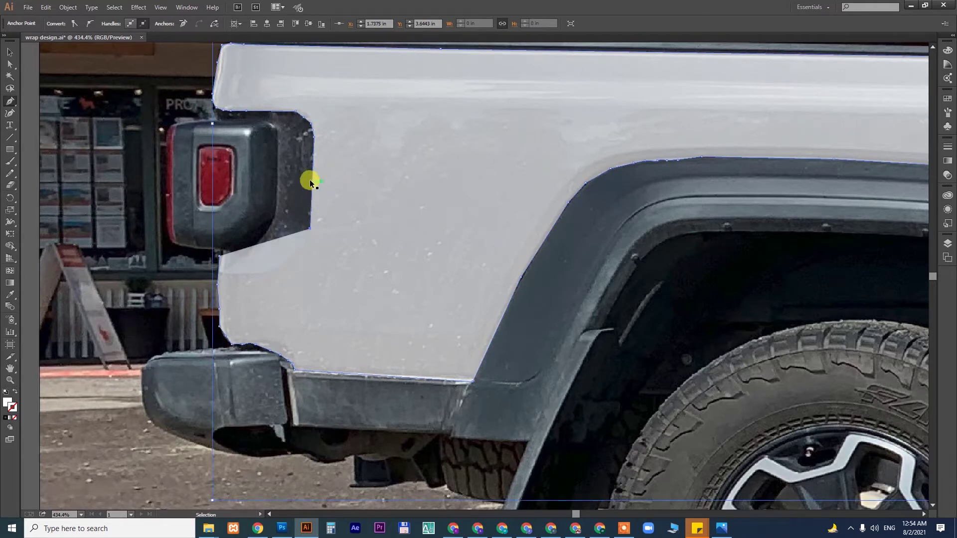
key(ctrl+z)
key(ctrl+z)
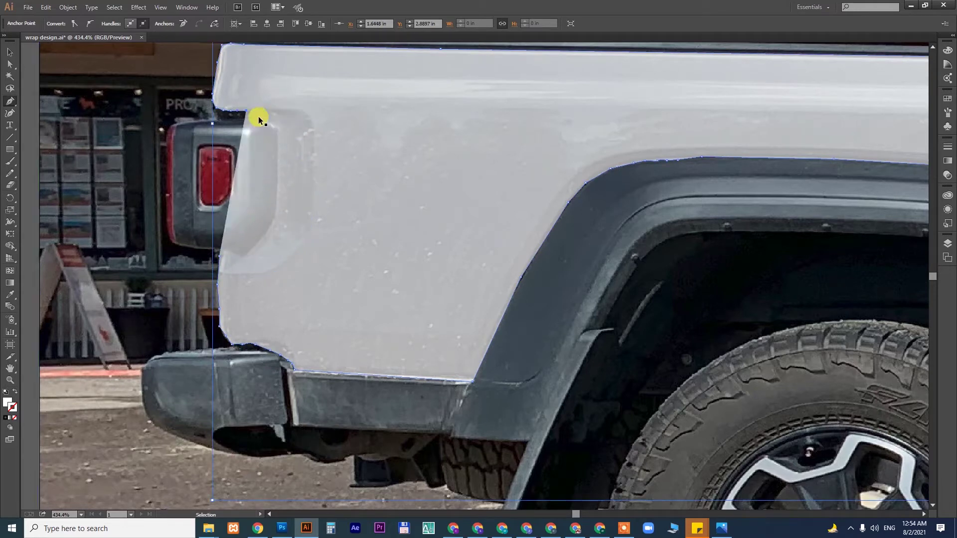
click(213, 117)
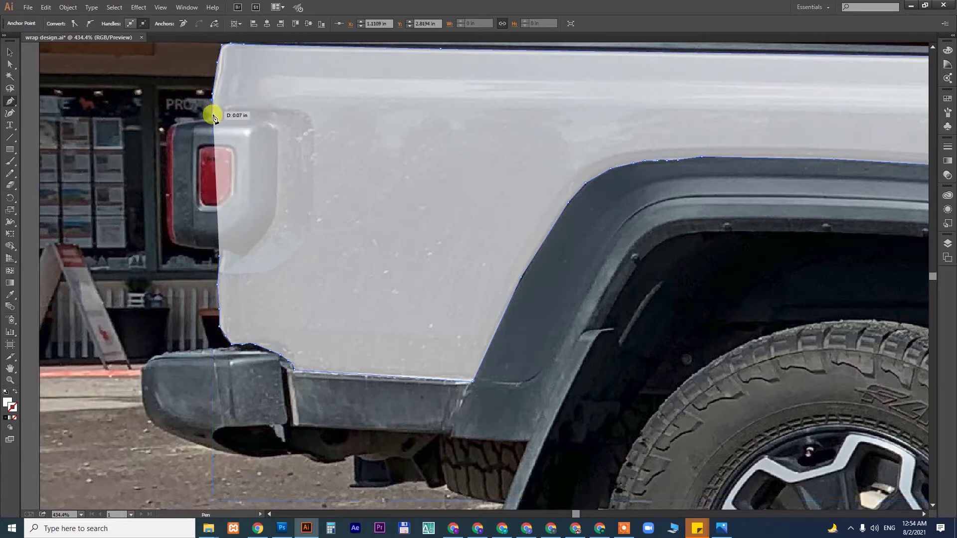
click(276, 129)
drag(236, 256, 219, 263)
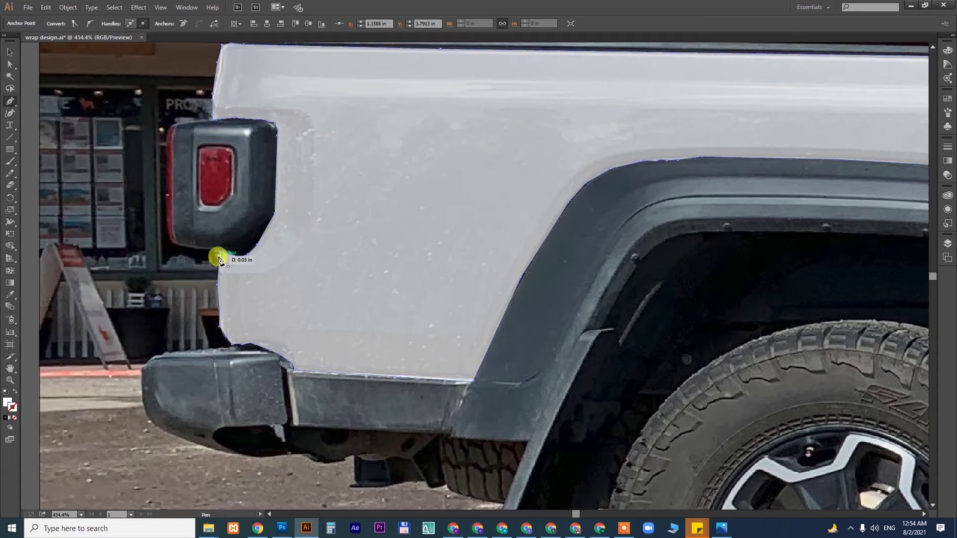
key(v)
Zoom out to the whole truck, then zoom in on the front door window.
key(ctrl+1)
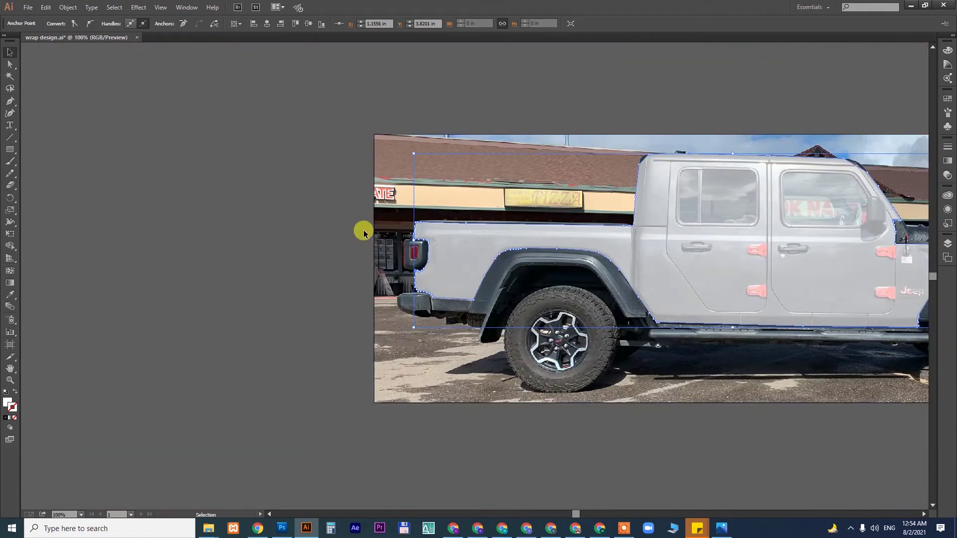
drag(679, 250, 480, 247)
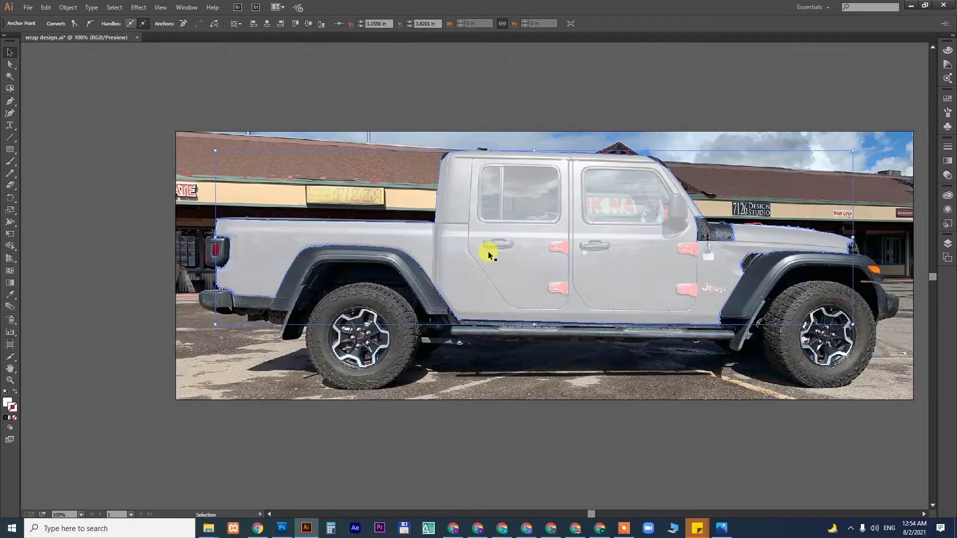
key(z)
drag(559, 162, 734, 281)
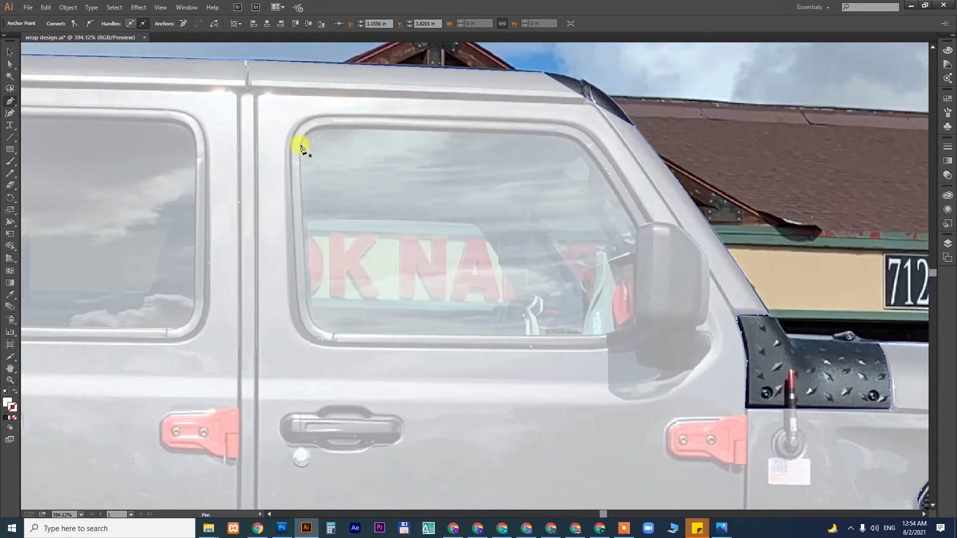
Trace a closed Pen shape around the front door window, following the mirror's edge.
click(299, 141)
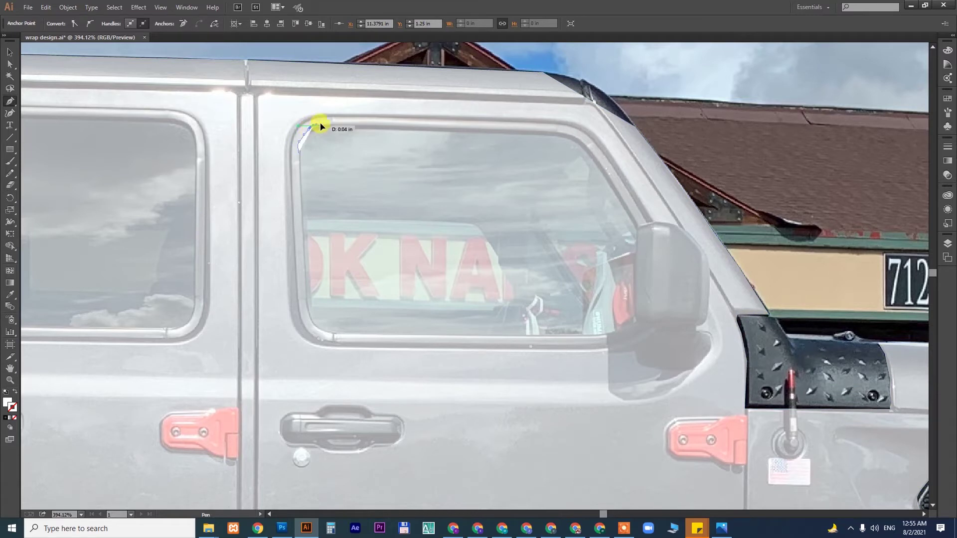
click(564, 135)
click(576, 138)
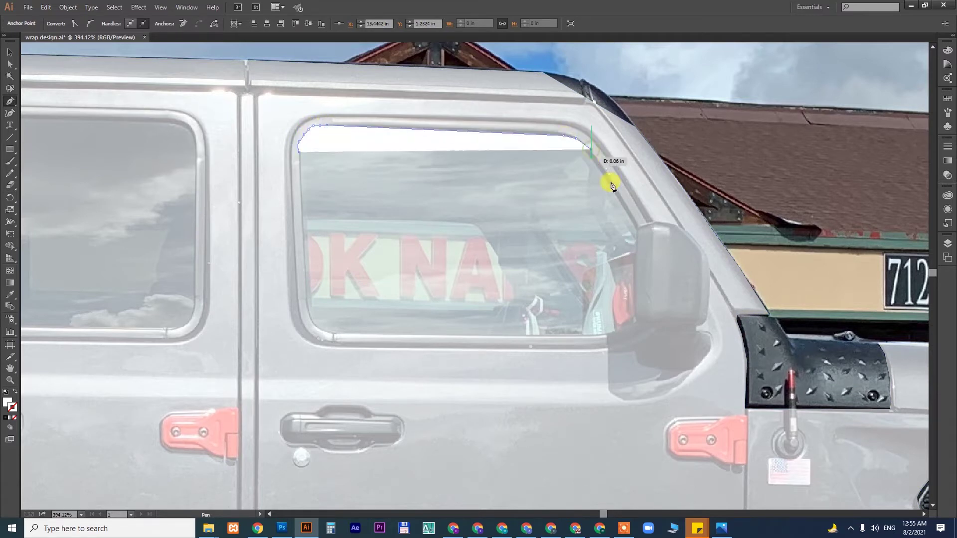
click(637, 227)
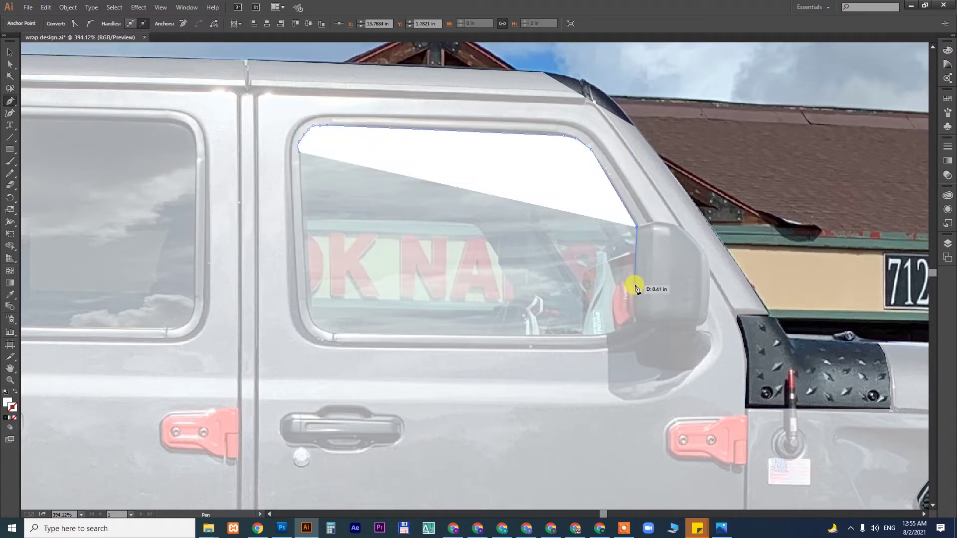
click(658, 283)
click(658, 301)
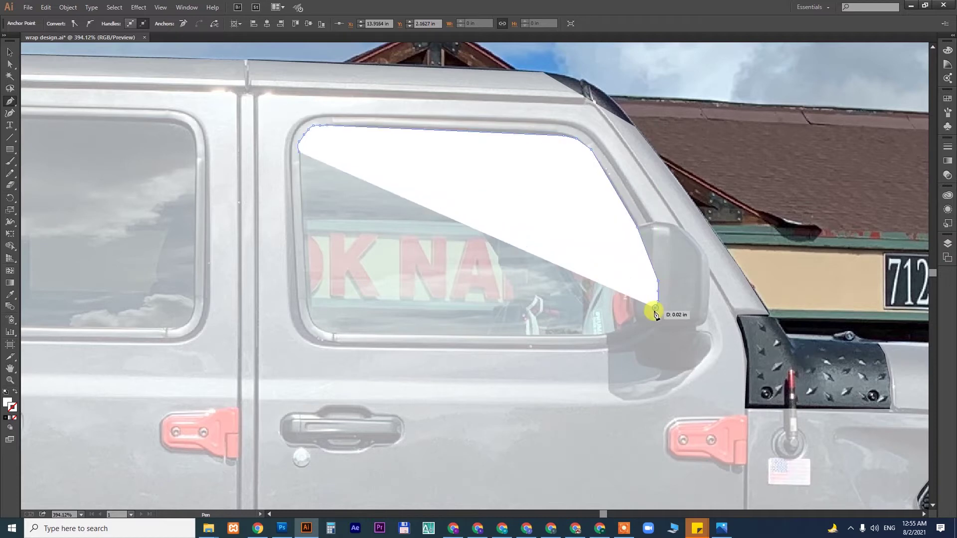
click(646, 317)
click(608, 335)
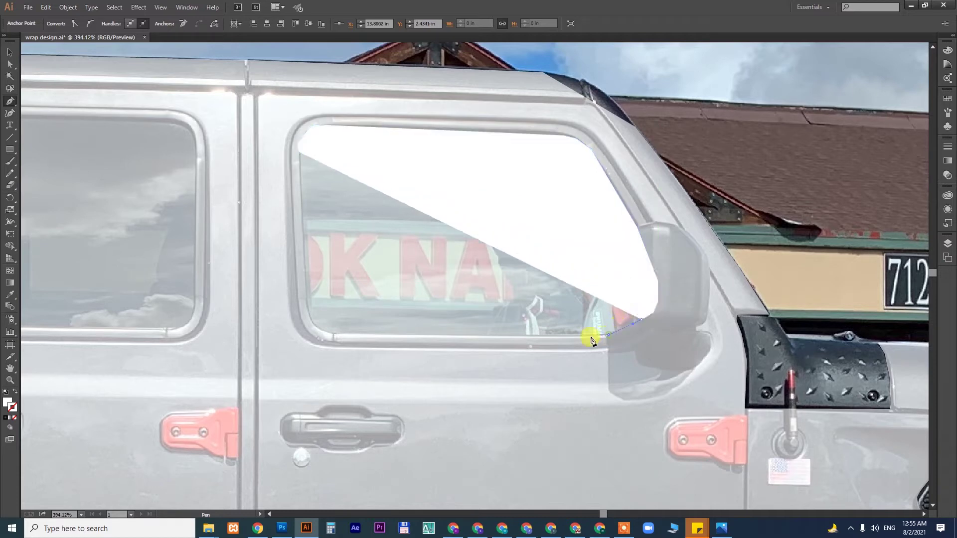
click(339, 335)
click(330, 334)
click(308, 309)
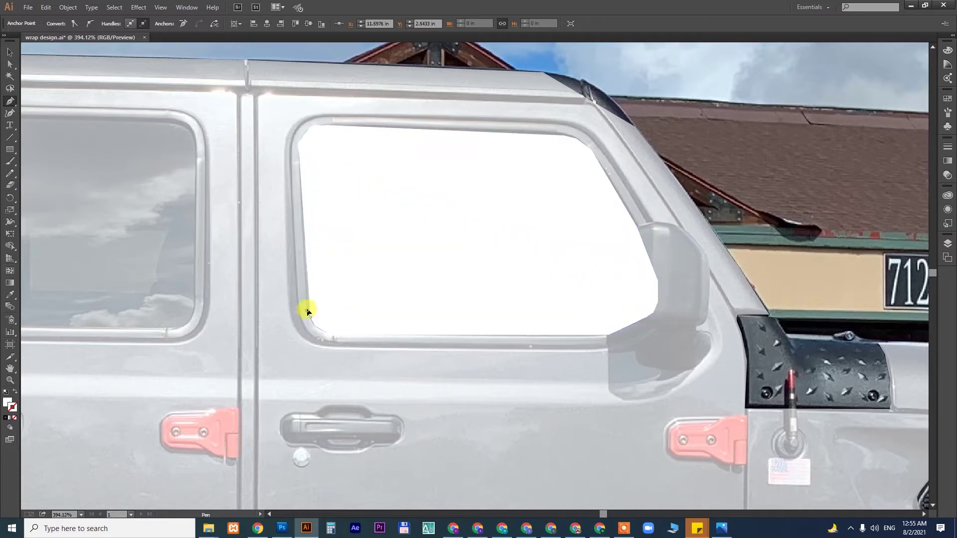
click(298, 144)
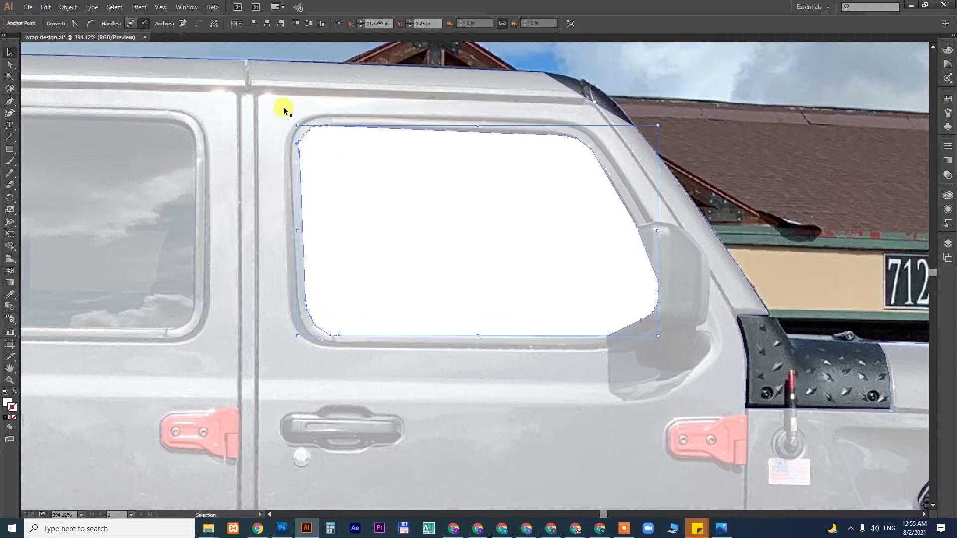
Combine the window shape with the body outline into a compound path (Ctrl+8).
key(v)
click(283, 108)
key(ctrl+8)
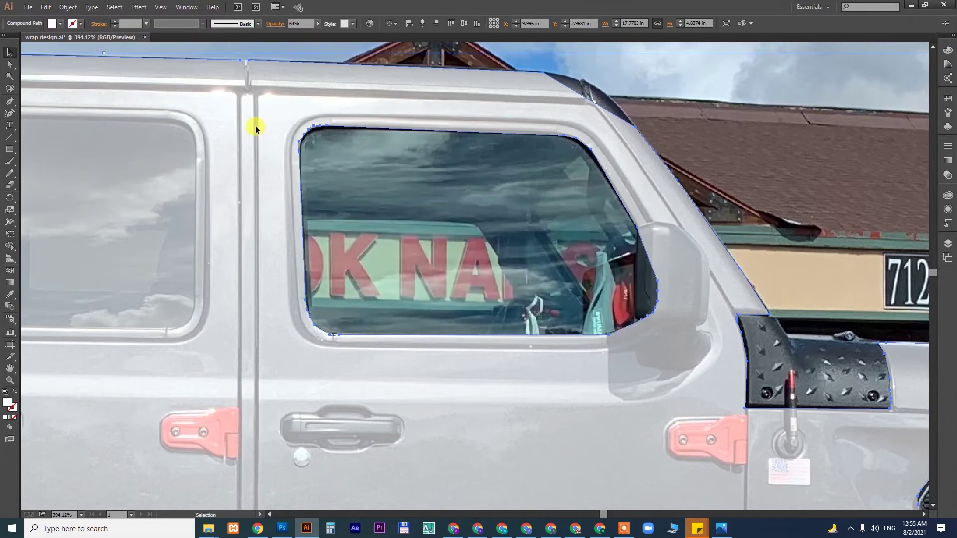
key(ctrl+minus)
key(ctrl+minus)
key(ctrl+minus)
key(ctrl+minus)
Zoom into the windshield pillar top, smooth its anchor, and zoom back out.
key(z)
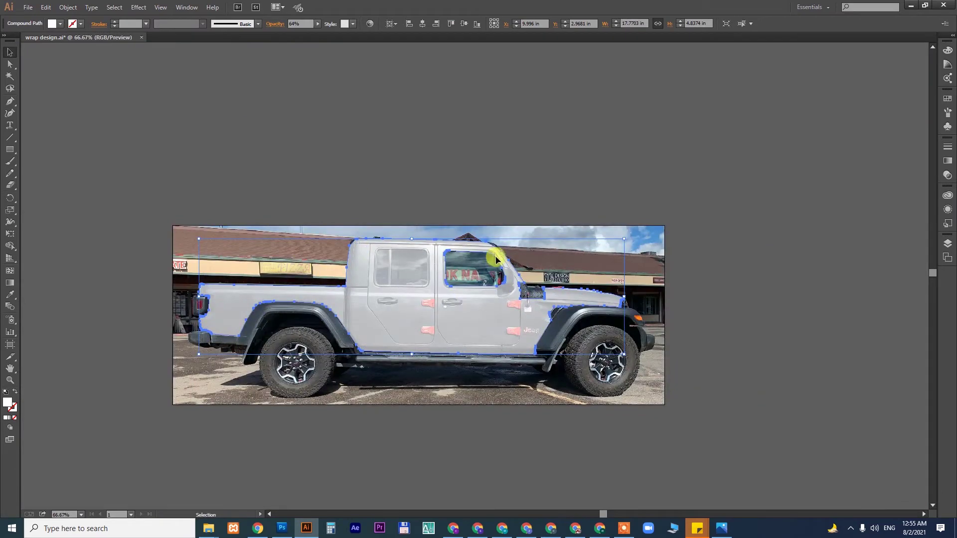
drag(618, 356, 390, 197)
drag(554, 215, 556, 216)
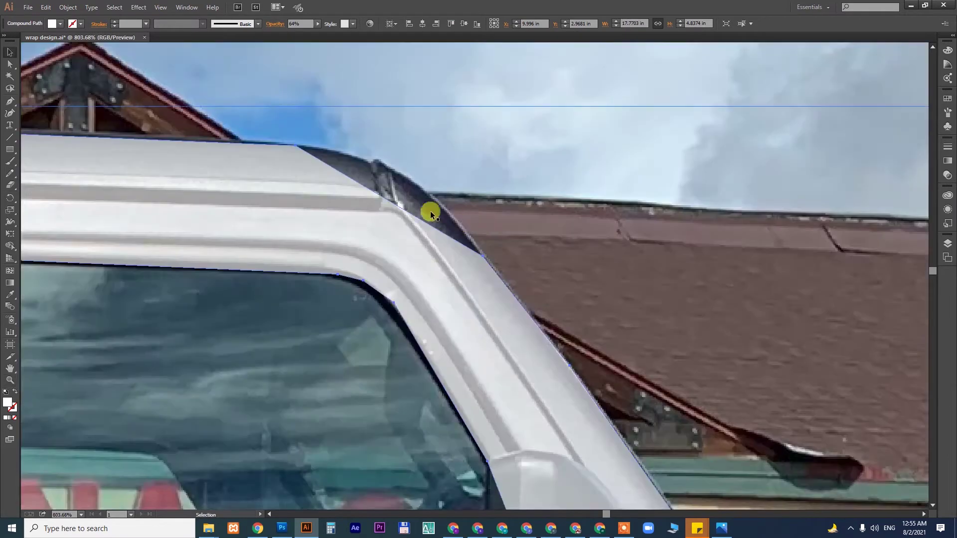
key(shift+c)
key(v)
key(ctrl+1)
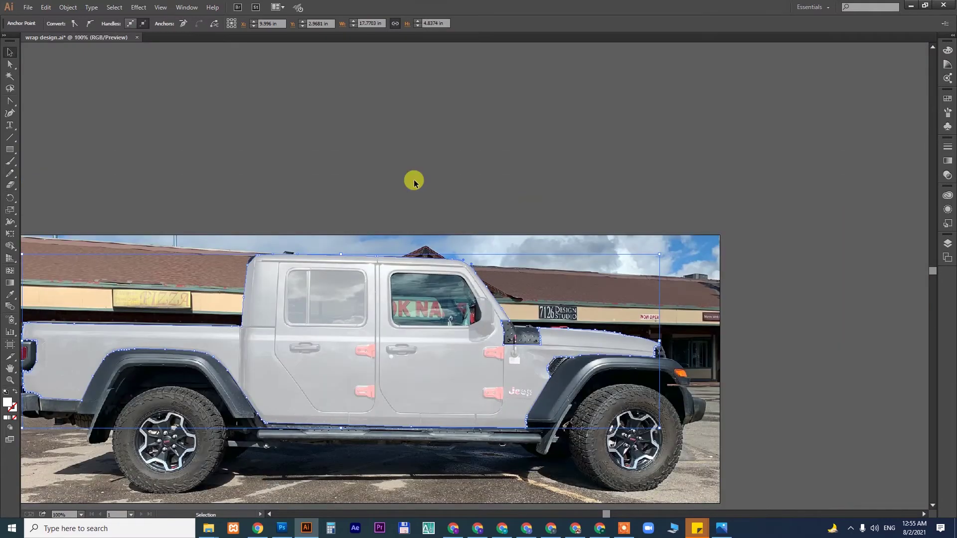
Deselect the artwork and save wrap design.ai.
click(414, 181)
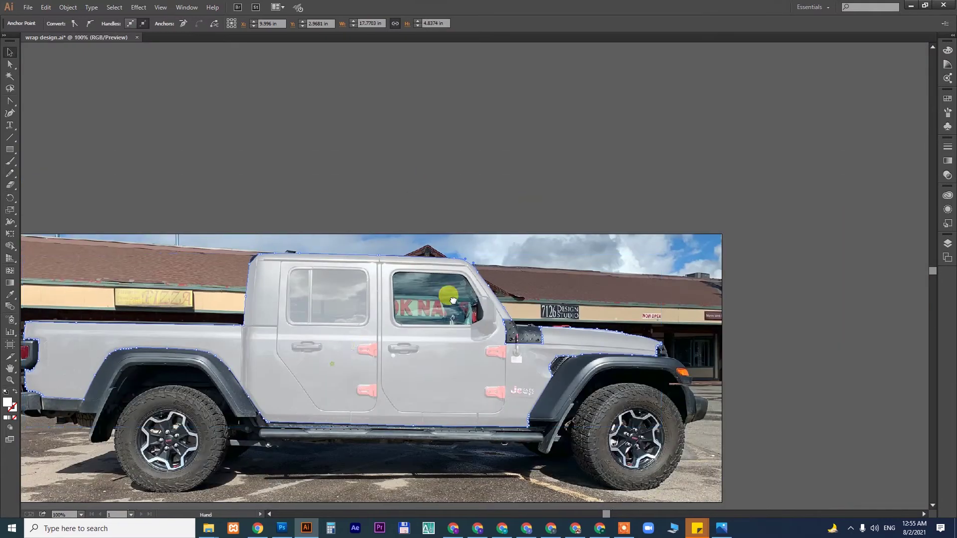
scroll(447, 286, down, 3)
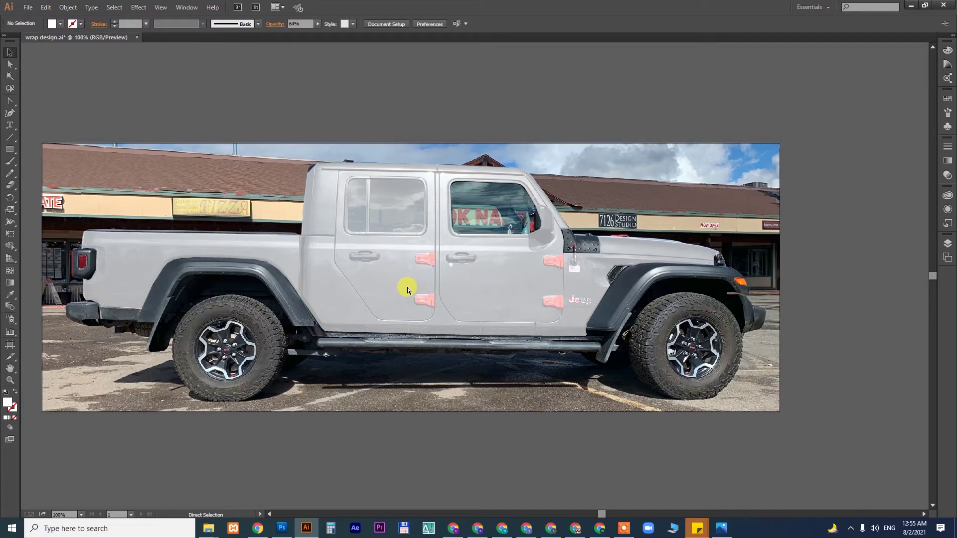
key(ctrl+s)
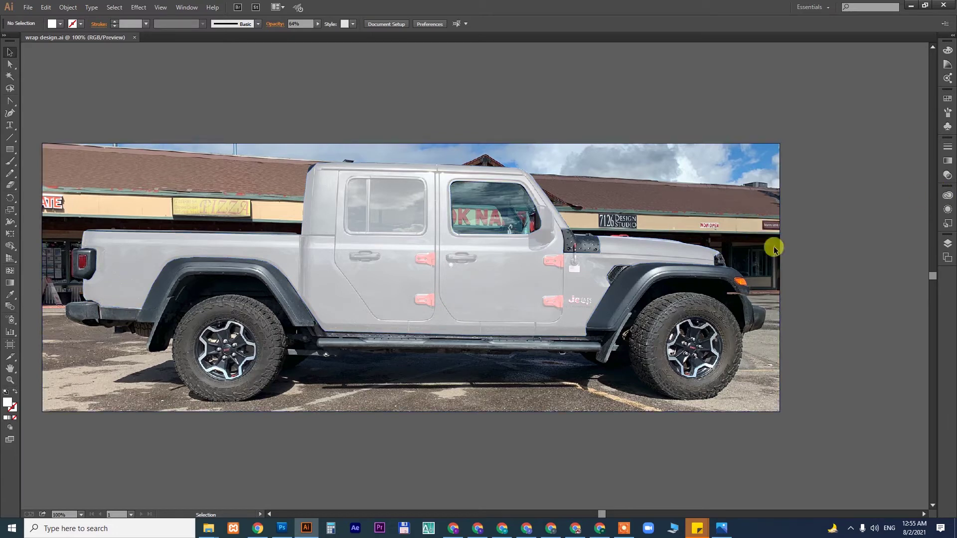
Zoom in and trace the upper front-door hinge with the Pen tool, merging it into the hinge shapes.
click(557, 272)
key(z)
drag(497, 224, 652, 284)
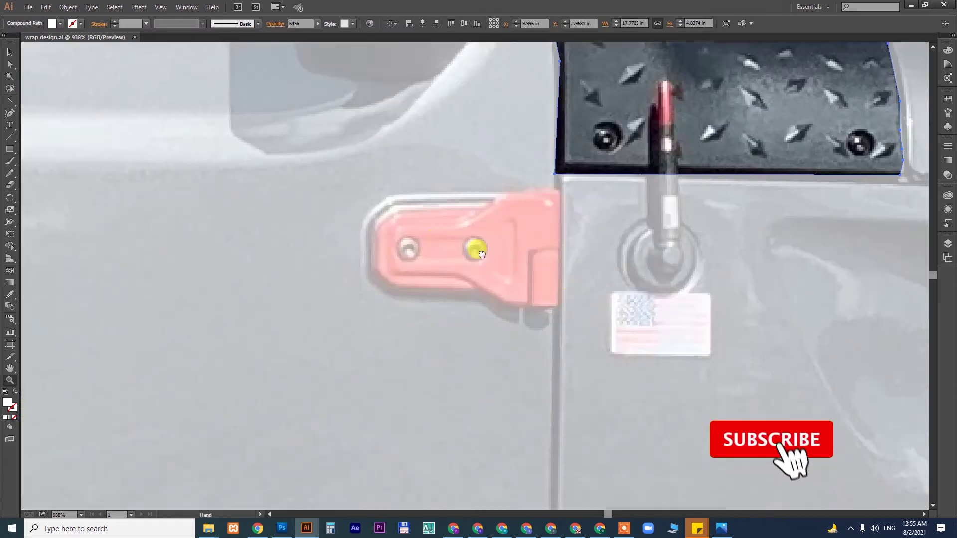
key(p)
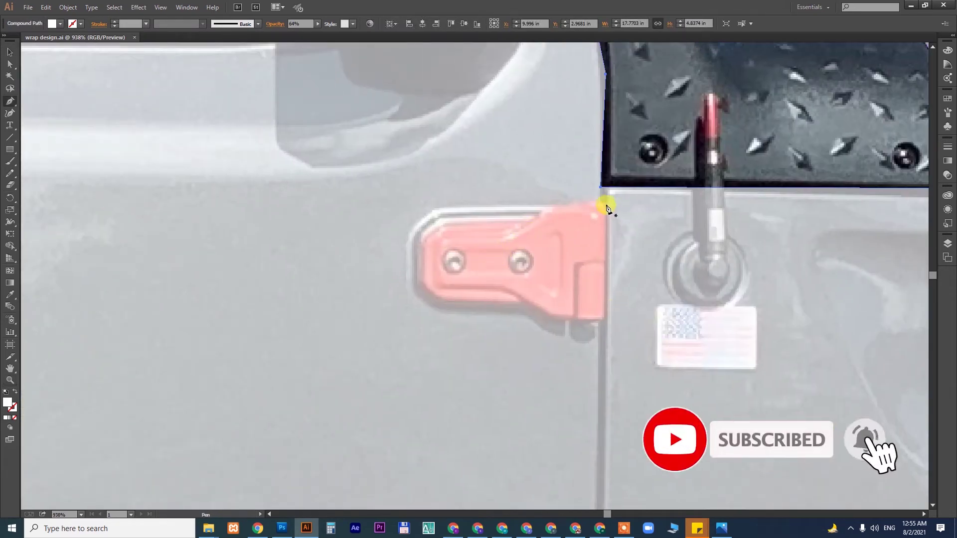
click(603, 204)
click(558, 201)
click(530, 213)
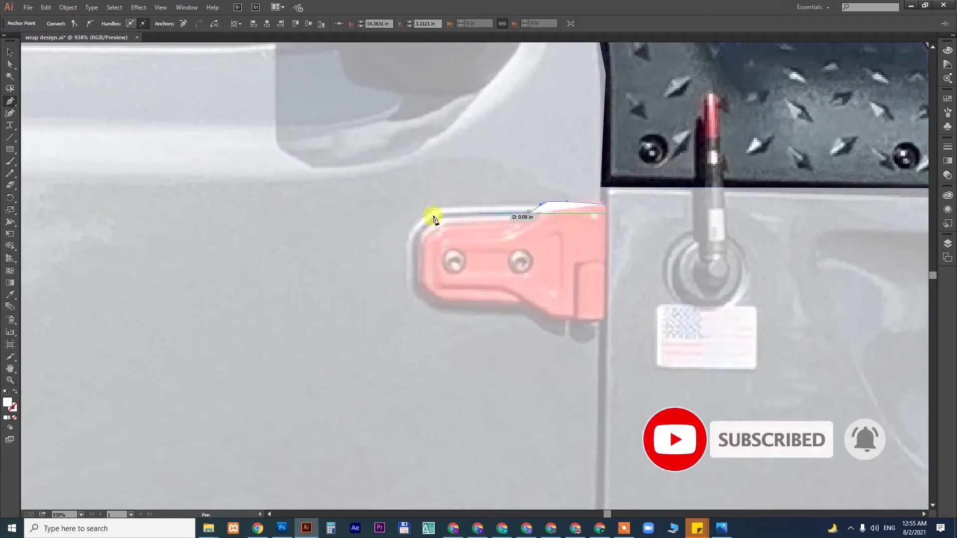
drag(430, 216, 410, 231)
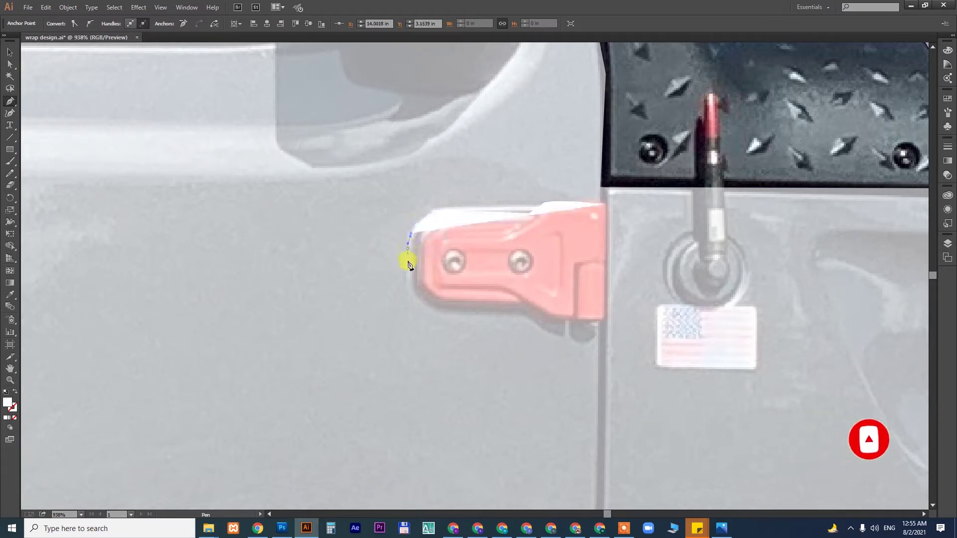
drag(413, 287, 432, 310)
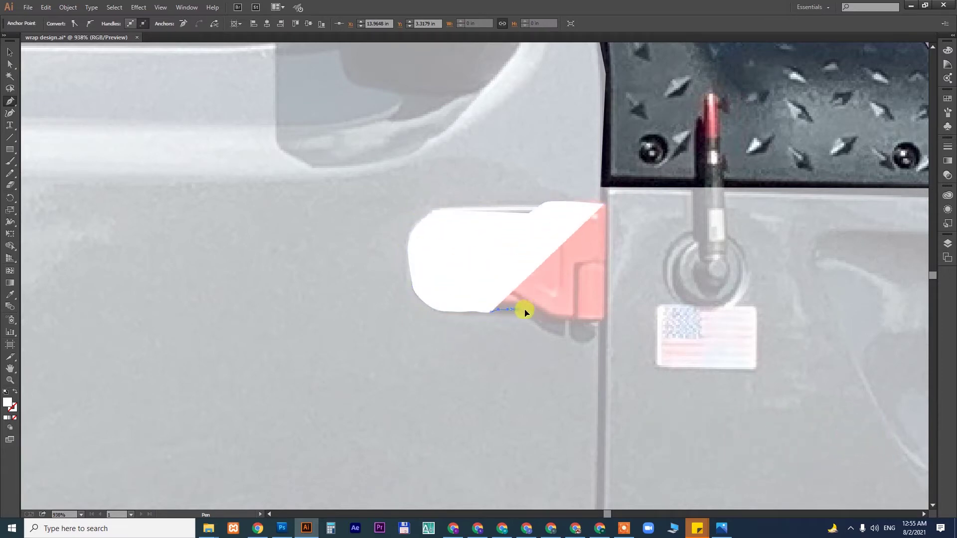
drag(559, 322, 587, 326)
click(605, 321)
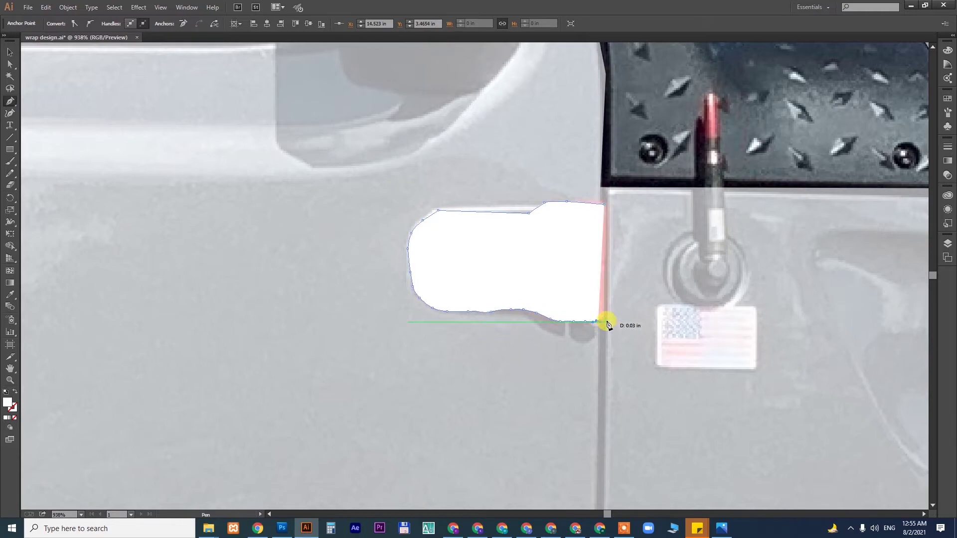
click(606, 208)
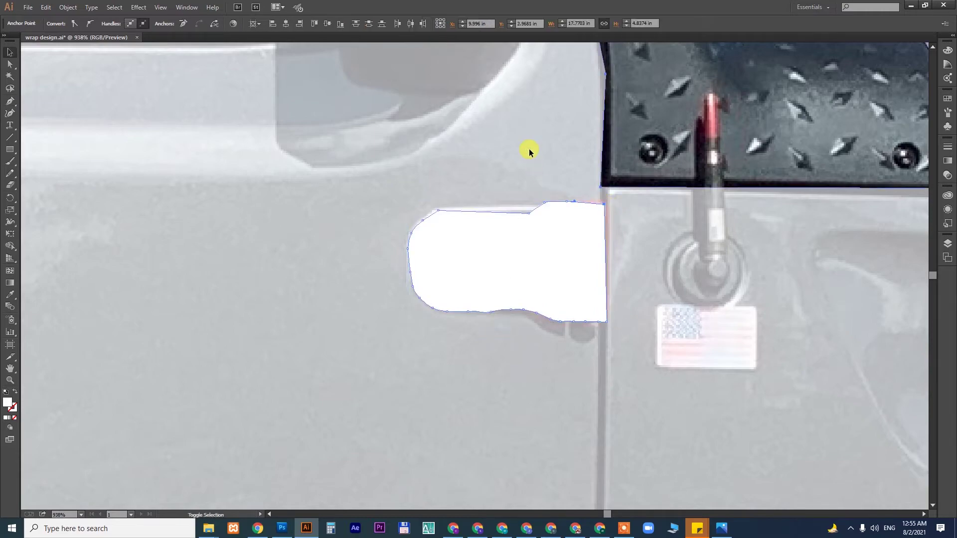
key(shift+m)
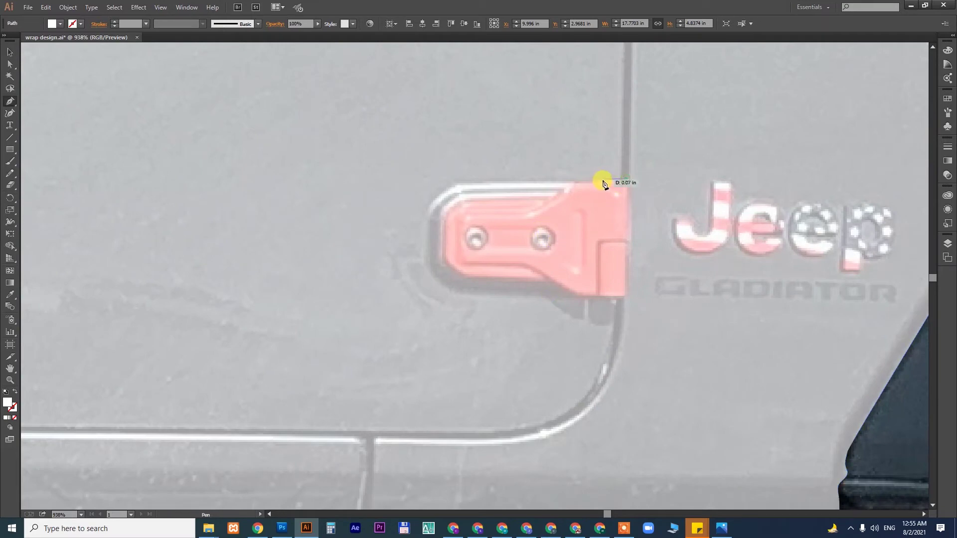
Trace the lower front-door hinge, merge it into the hinge shapes, and zoom back out.
click(602, 180)
click(596, 178)
click(441, 200)
click(428, 214)
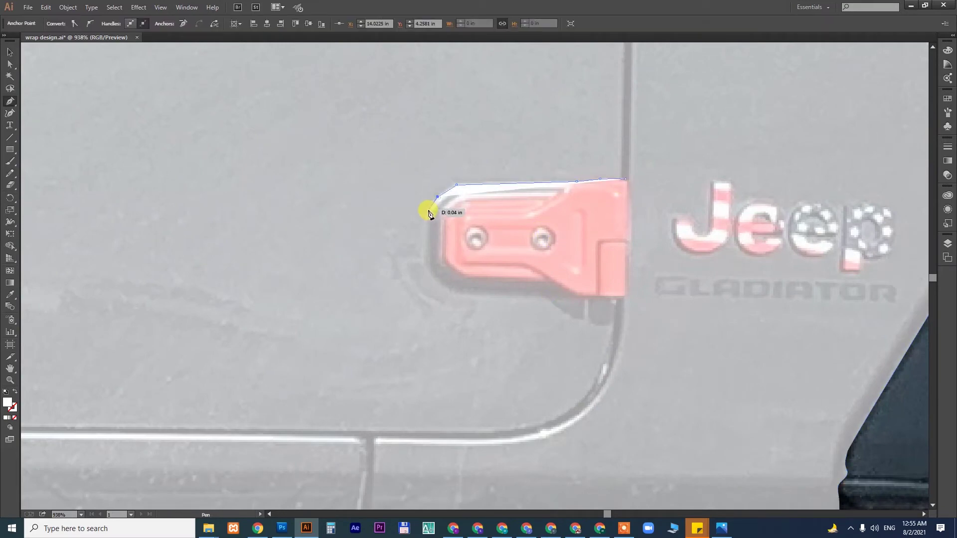
click(427, 236)
click(430, 264)
click(445, 283)
click(456, 287)
click(484, 287)
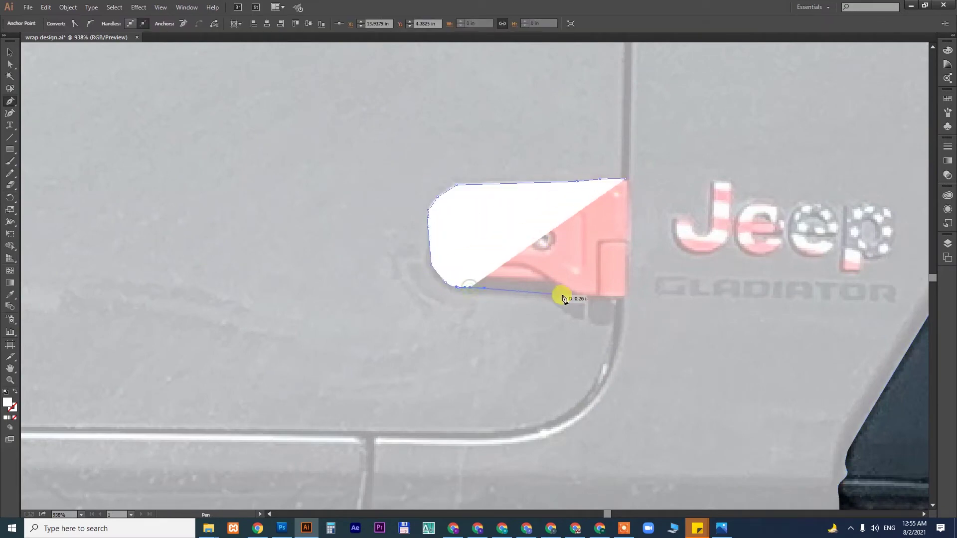
click(562, 295)
click(579, 299)
click(602, 299)
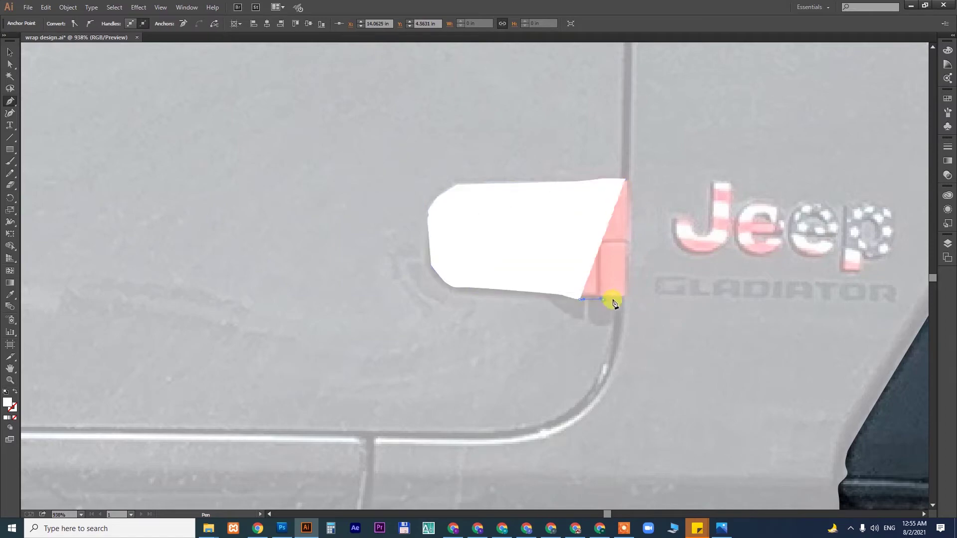
click(631, 235)
click(630, 208)
click(628, 180)
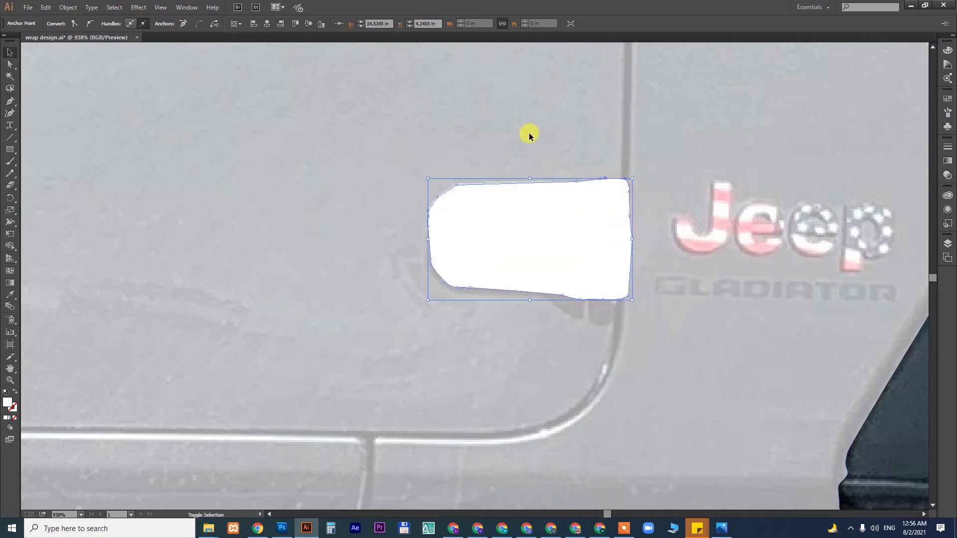
key(shift+m)
key(v)
key(ctrl+minus)
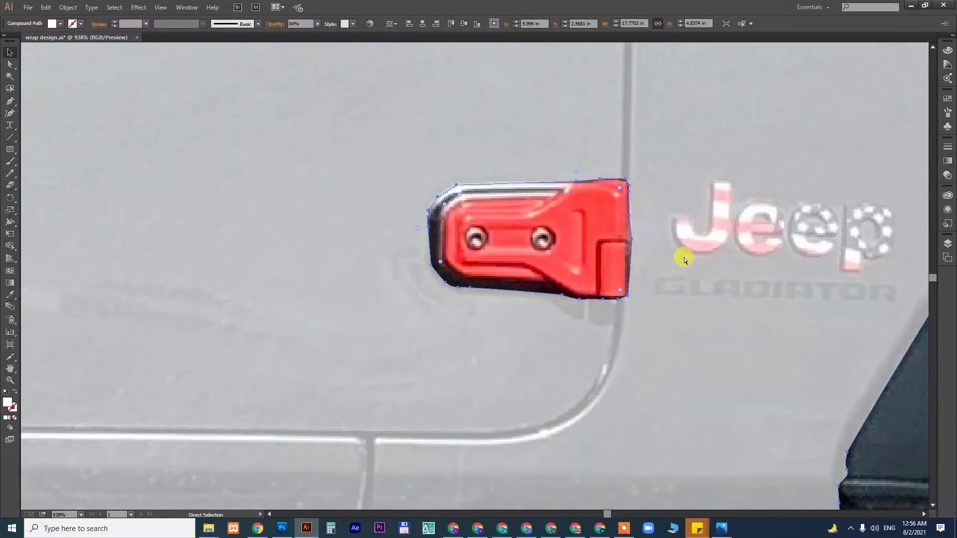
key(ctrl+minus)
key(ctrl+minus)
key(ctrl+minus)
Zoom in and trace the upper rear-door hinge, merging it into the hinge shapes.
drag(257, 213, 489, 205)
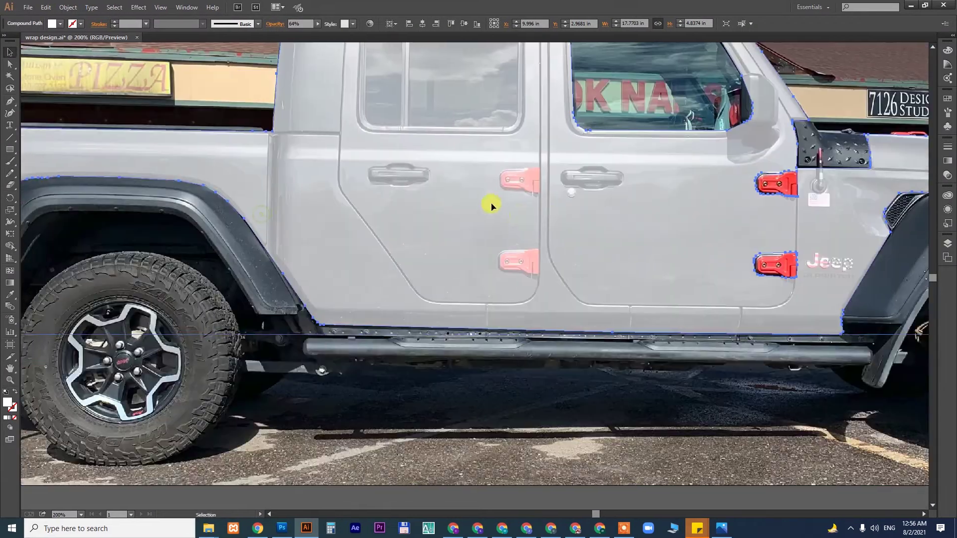
key(z)
mouse_move(617, 275)
mouse_down()
mouse_move(644, 259)
mouse_move(621, 263)
mouse_up()
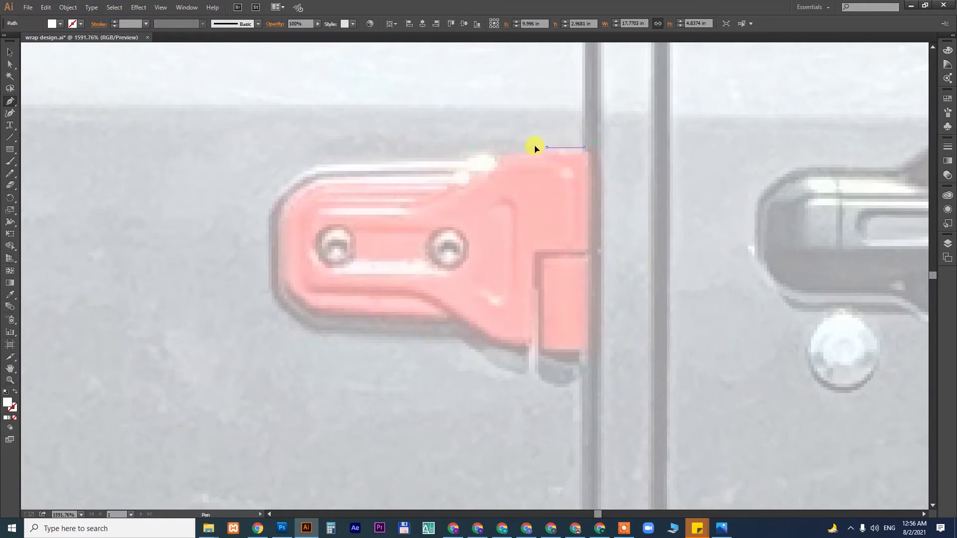
click(473, 159)
click(369, 163)
drag(317, 163, 290, 187)
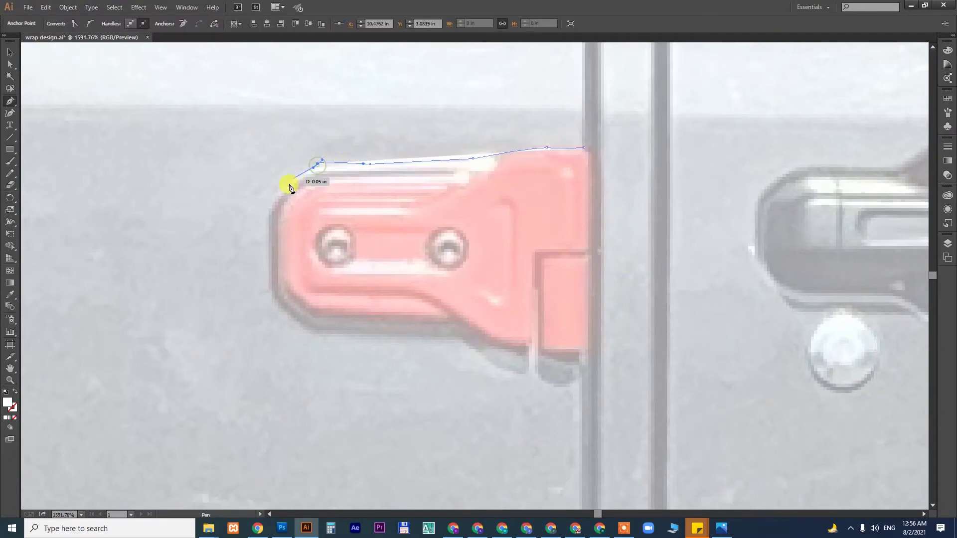
click(284, 189)
click(272, 216)
click(272, 233)
click(276, 298)
drag(299, 313, 314, 327)
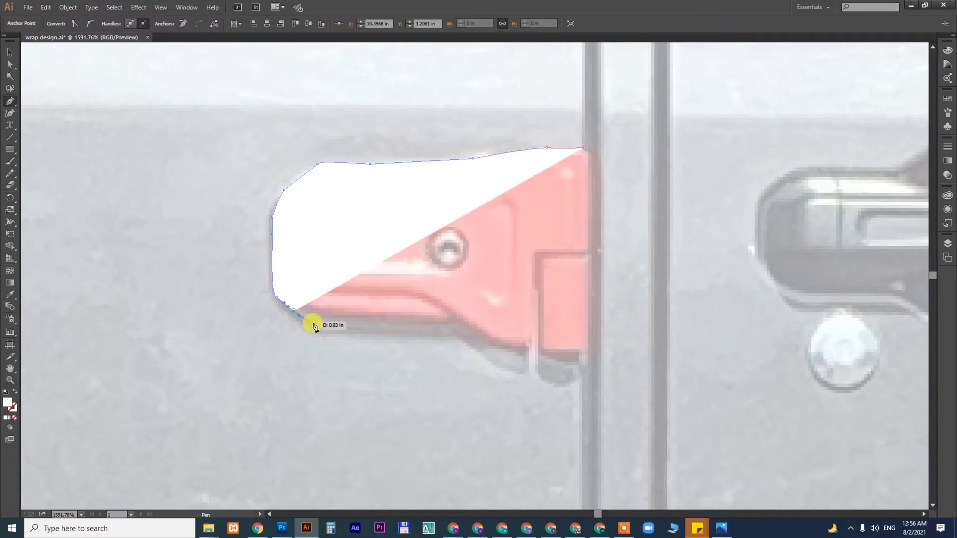
click(341, 327)
drag(391, 327, 450, 328)
click(467, 332)
click(491, 345)
click(546, 359)
click(577, 362)
click(588, 362)
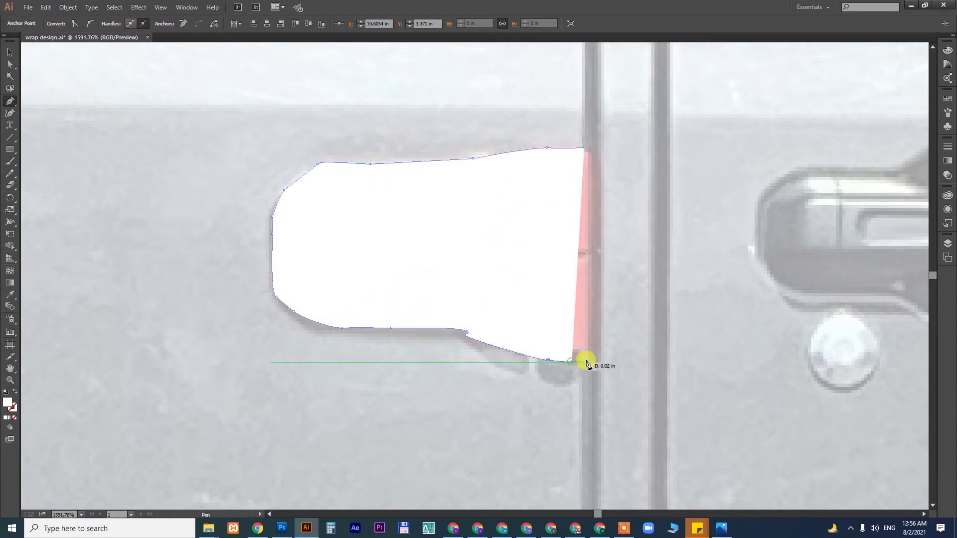
click(584, 148)
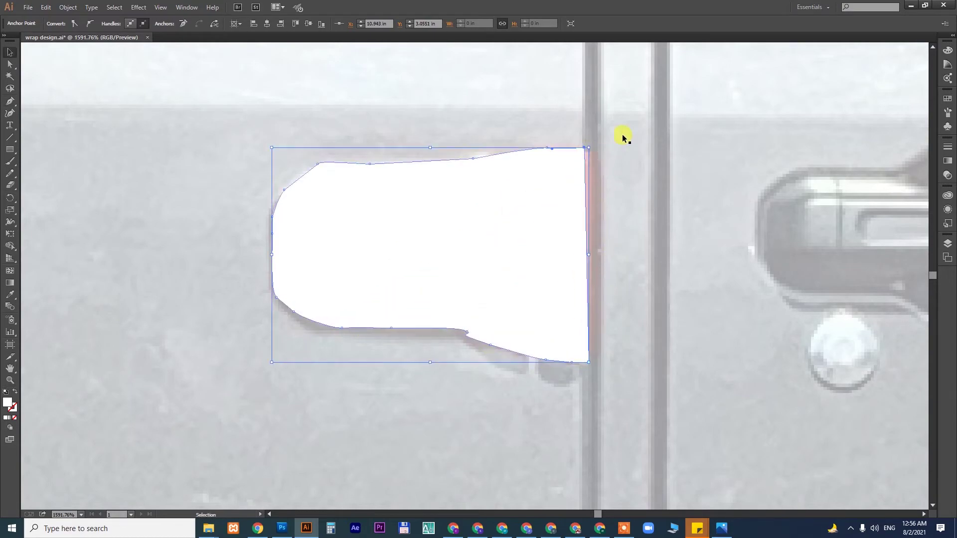
key(ctrl+a)
key(shift+m)
Zoom in on the lower rear-door hinge and trace its outline as a closed path.
key(ctrl+minus)
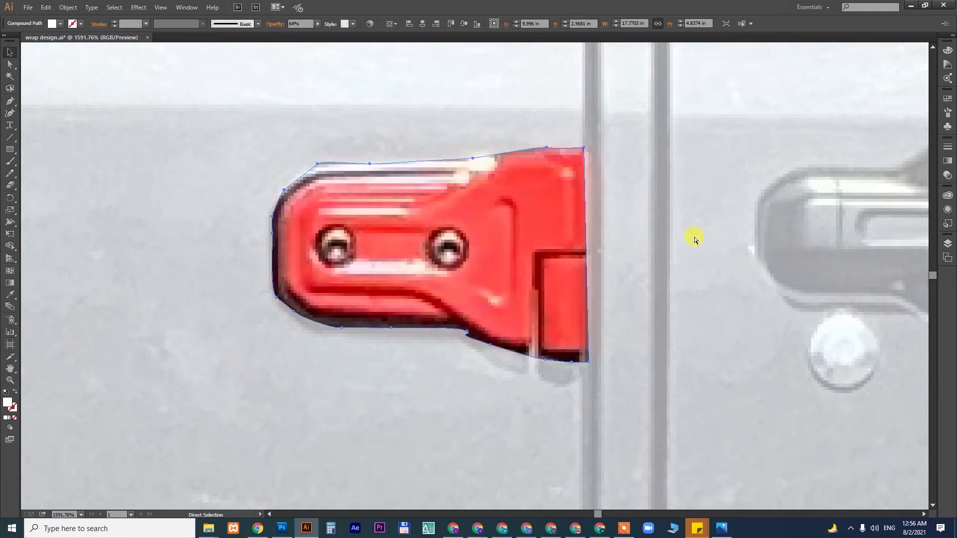
key(ctrl+minus)
key(ctrl+minus)
key(ctrl+minus)
scroll(588, 247, down, 5)
key(z)
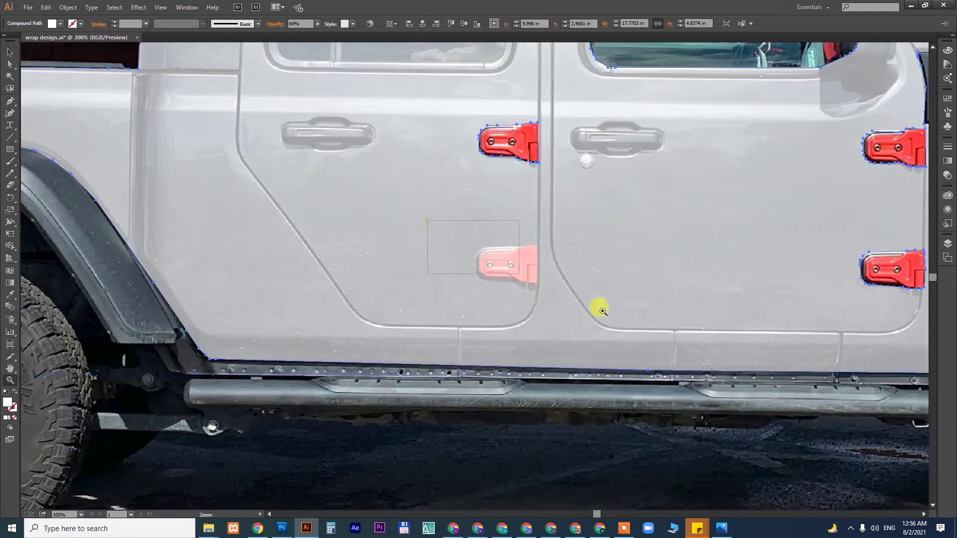
drag(427, 220, 530, 273)
drag(551, 166, 657, 241)
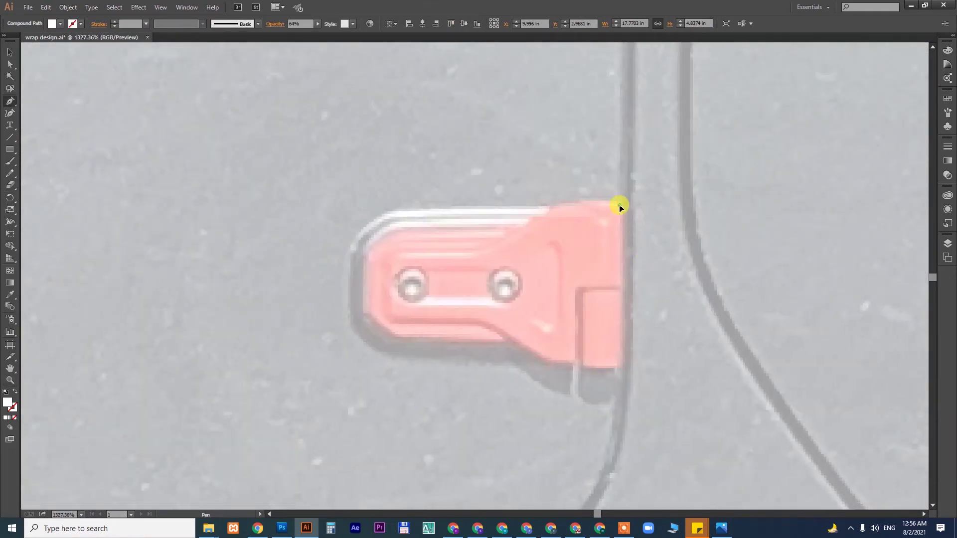
click(619, 206)
click(623, 367)
drag(528, 349, 511, 348)
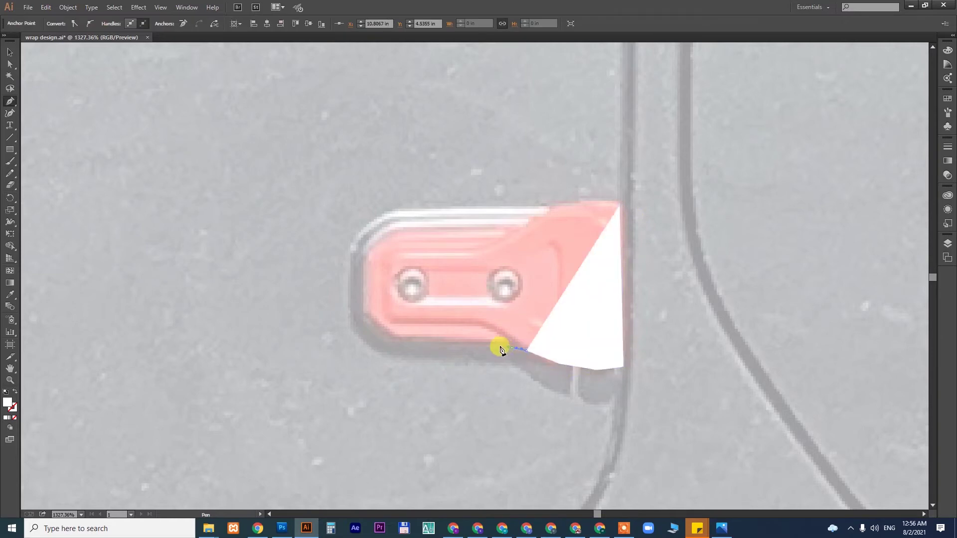
click(392, 343)
click(367, 324)
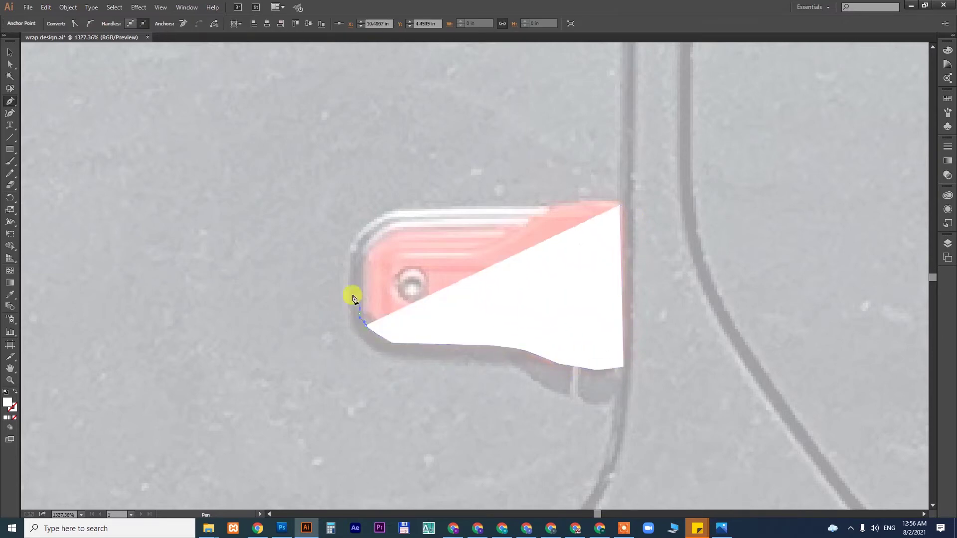
click(352, 298)
click(352, 256)
click(365, 230)
click(392, 213)
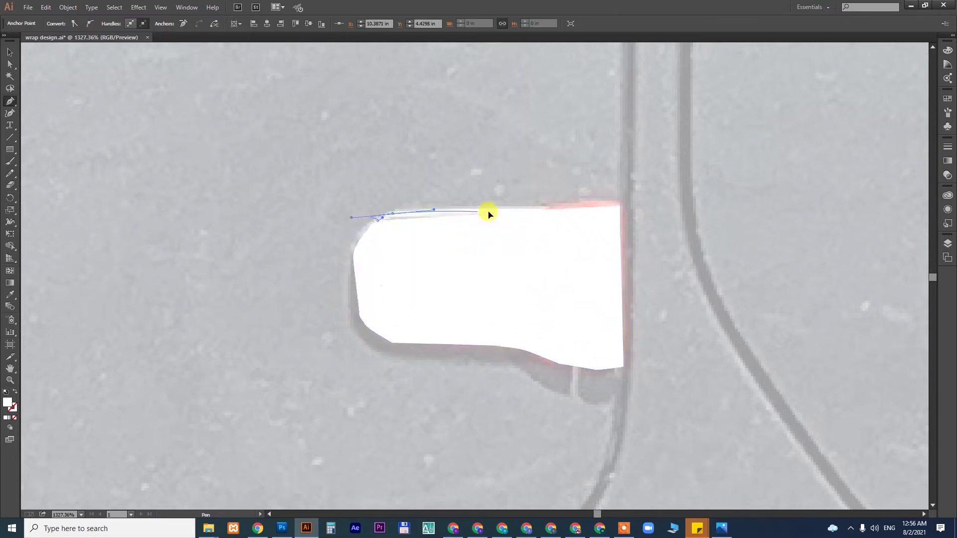
click(484, 211)
click(559, 203)
click(588, 203)
click(619, 207)
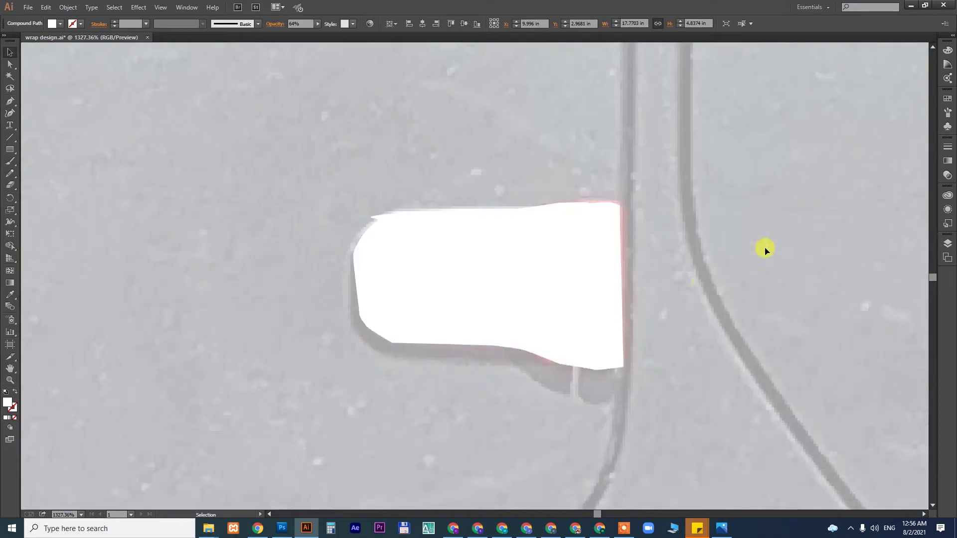
Select the white lower-hinge shape, cancel the merge, and zoom out to the whole Jeep.
key(ctrl+a)
key(shift+m)
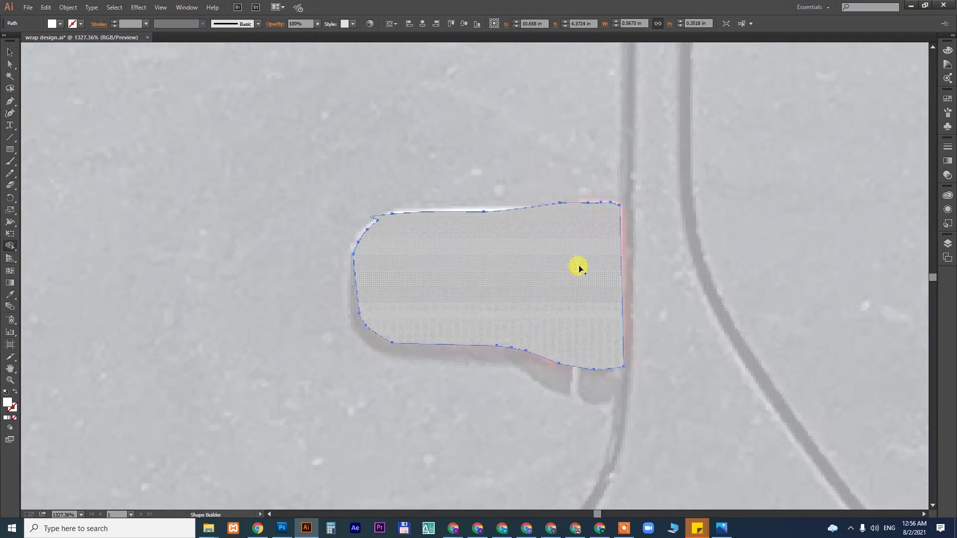
key(a)
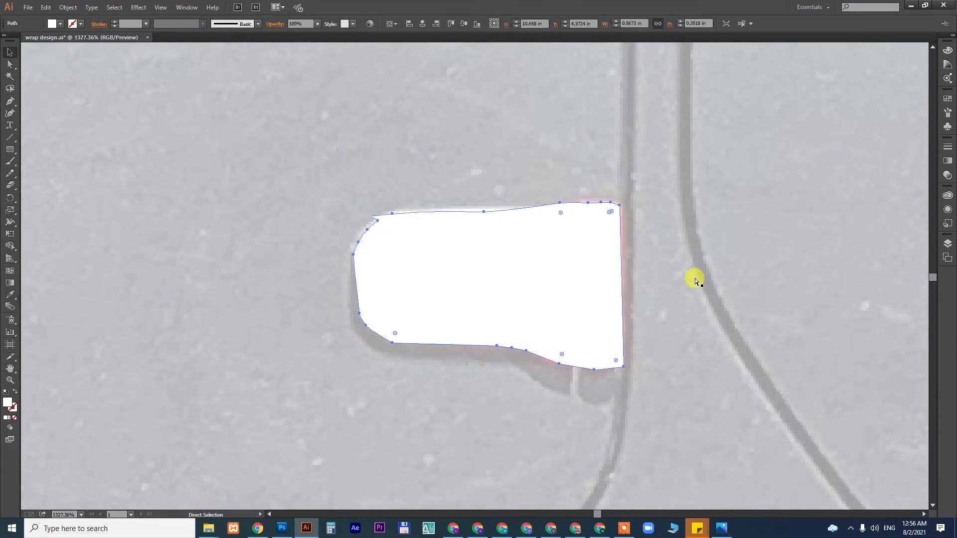
key(ctrl+minus)
key(ctrl+minus)
key(ctrl+minus)
key(ctrl+minus)
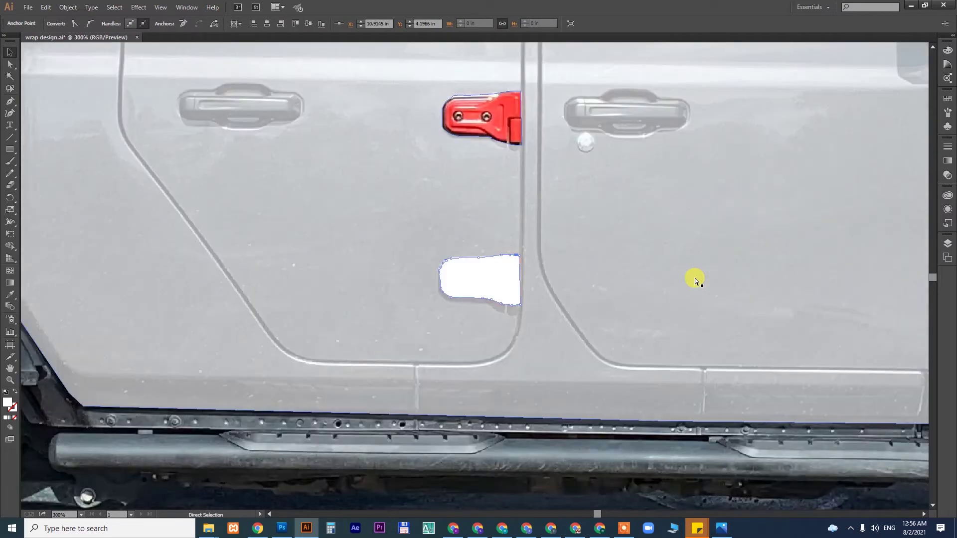
key(ctrl+minus)
key(ctrl+minus)
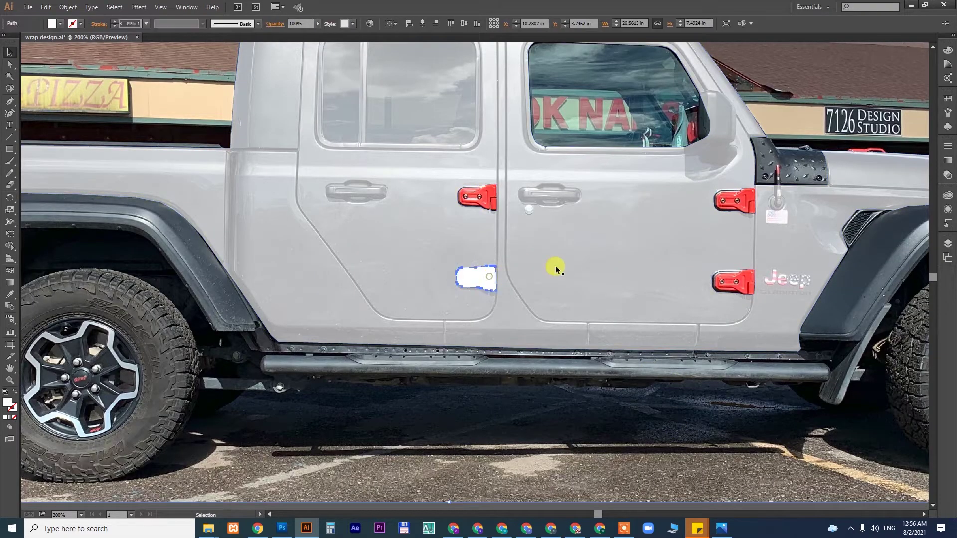
Combine all traced paths into a compound path (Ctrl+8) so the last hinge shows red.
key(ctrl+a)
key(ctrl+8)
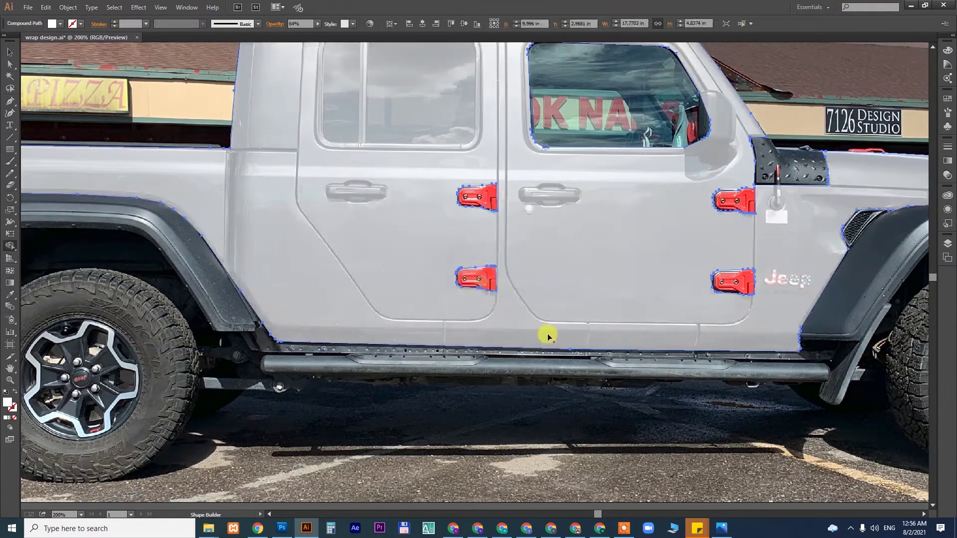
click(604, 413)
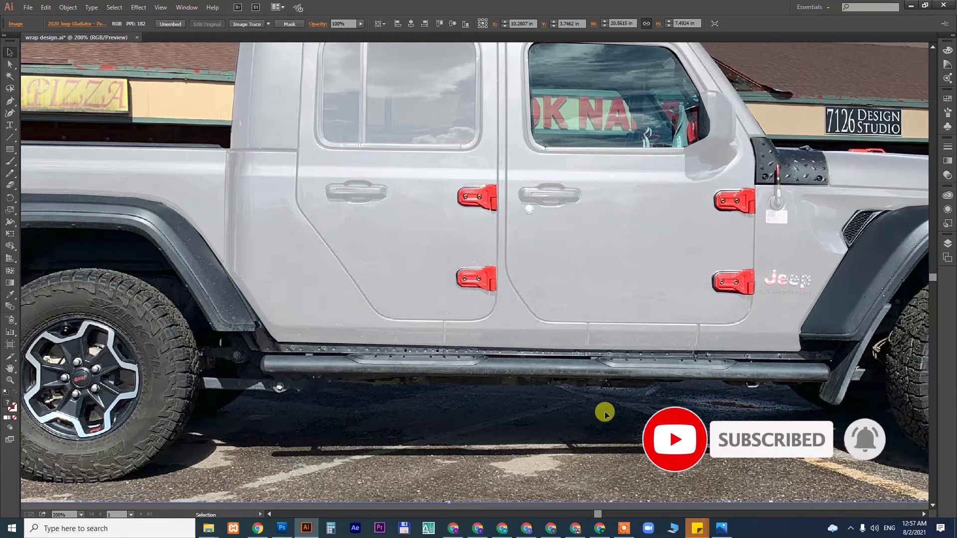
Zoom out to fit the Jeep, deselect everything, and save the wrap design.
key(ctrl+minus)
key(ctrl+minus)
key(ctrl+minus)
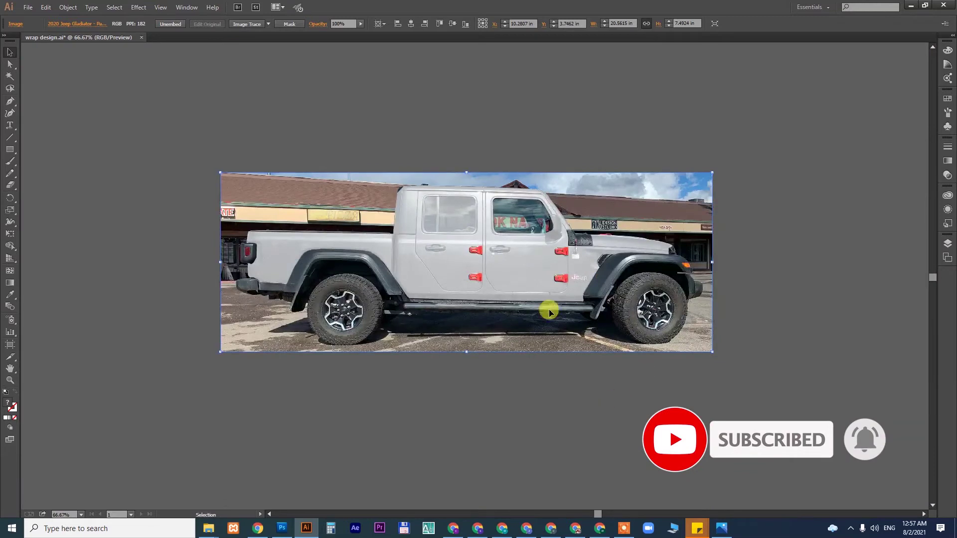
click(741, 289)
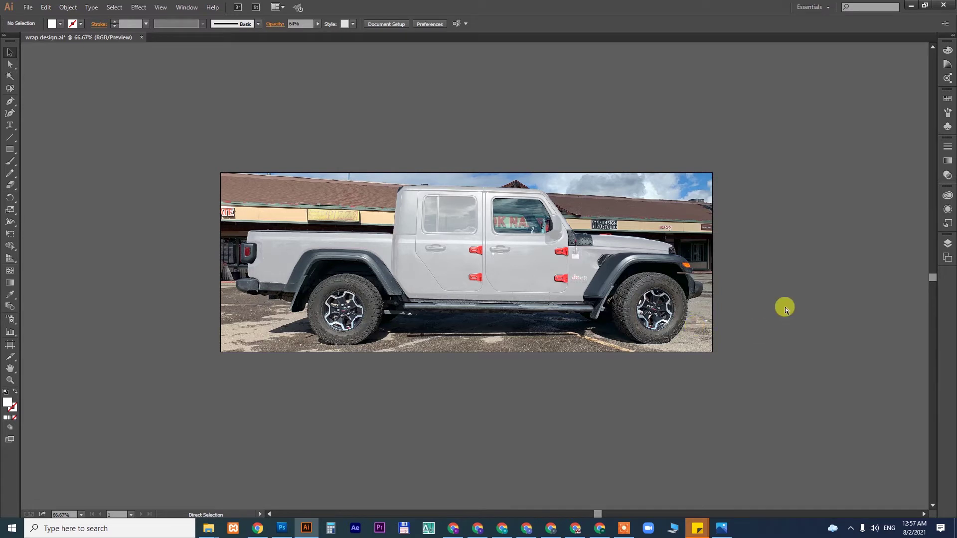
key(ctrl+s)
key(ctrl+a)
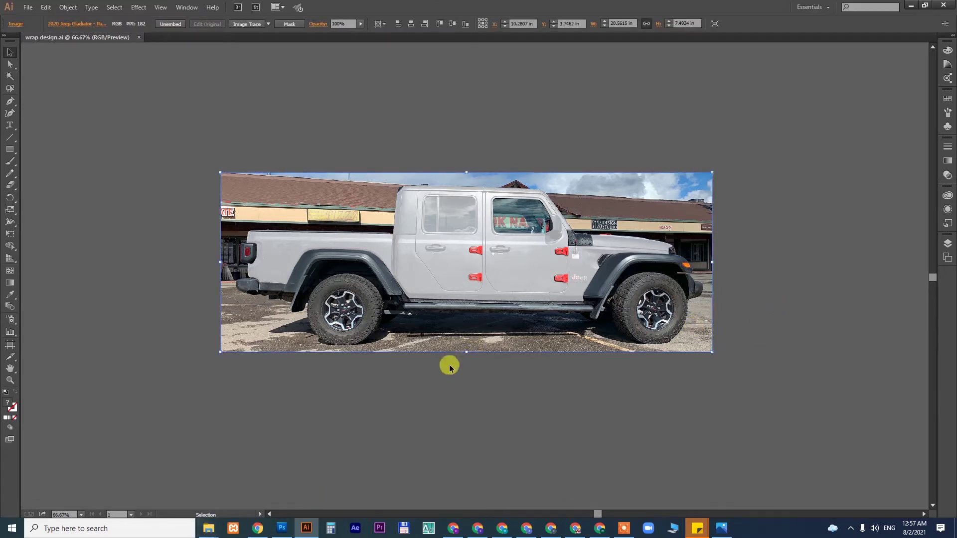
key(ctrl+shift+a)
mouse_move(208, 528)
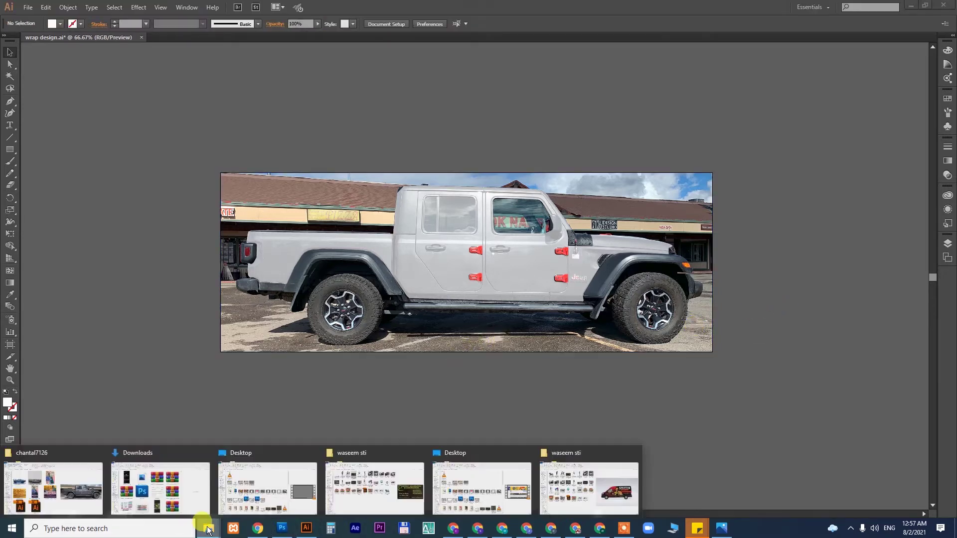
Open the client's Banners.ai file from the project folder, accepting the version warning and CMYK mode.
click(76, 498)
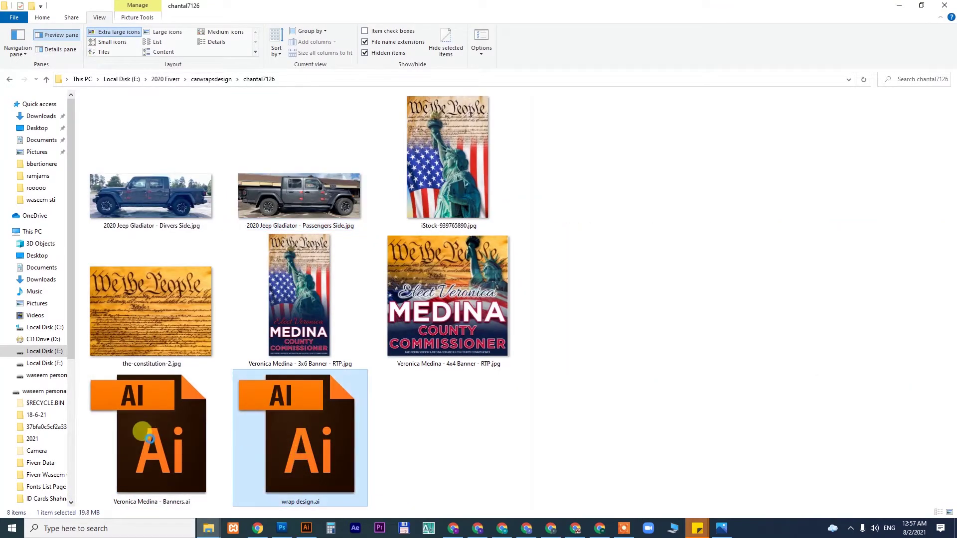
click(151, 442)
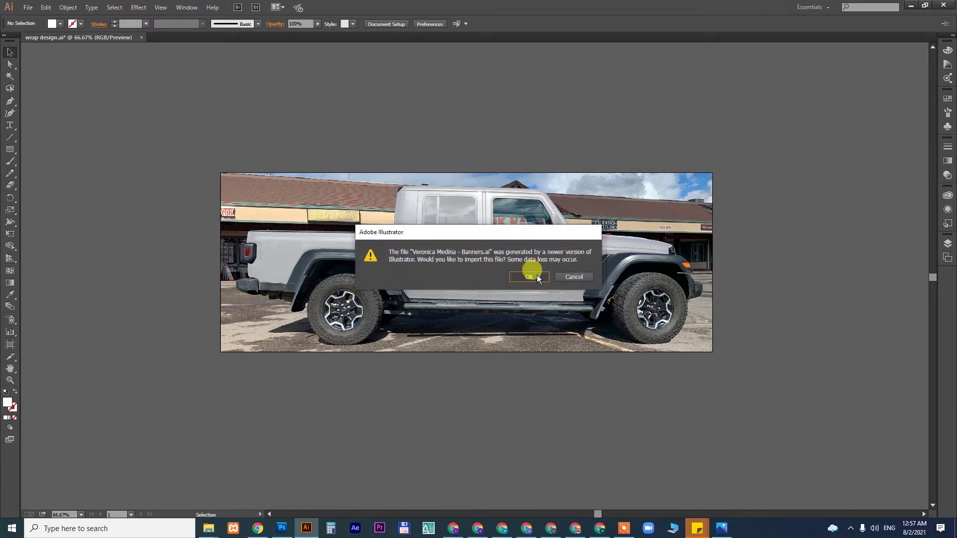
click(537, 274)
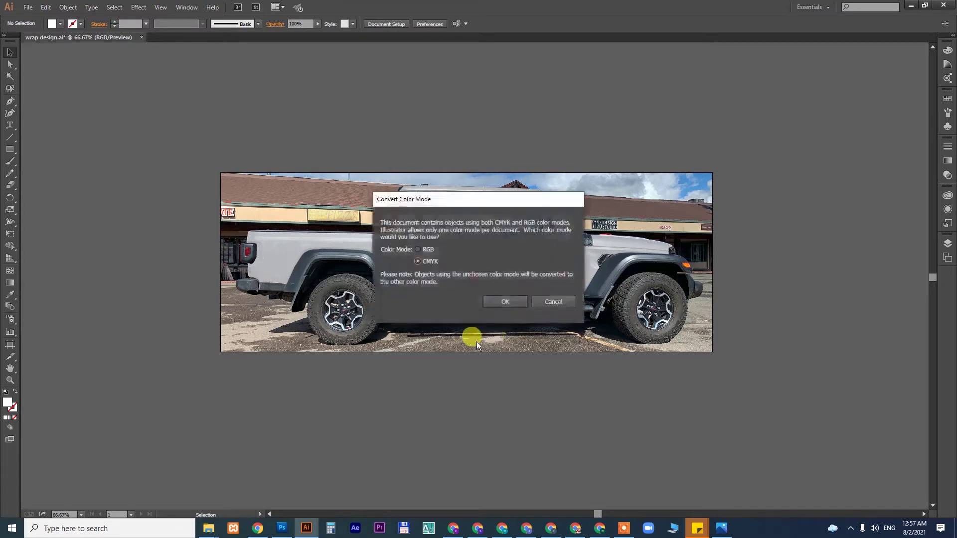
click(496, 300)
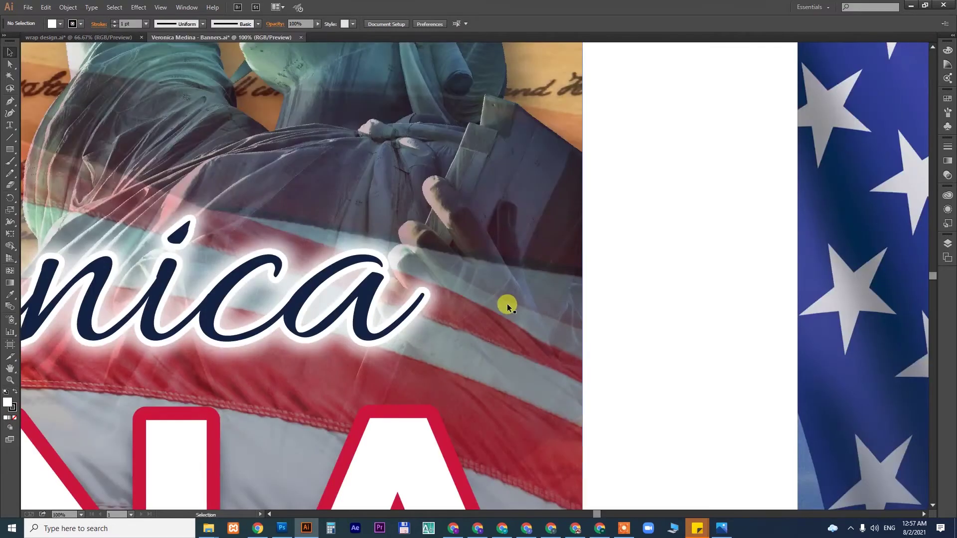
Zoom out to both banners and release the left banner's clipping masks.
key(ctrl+minus)
key(ctrl+minus)
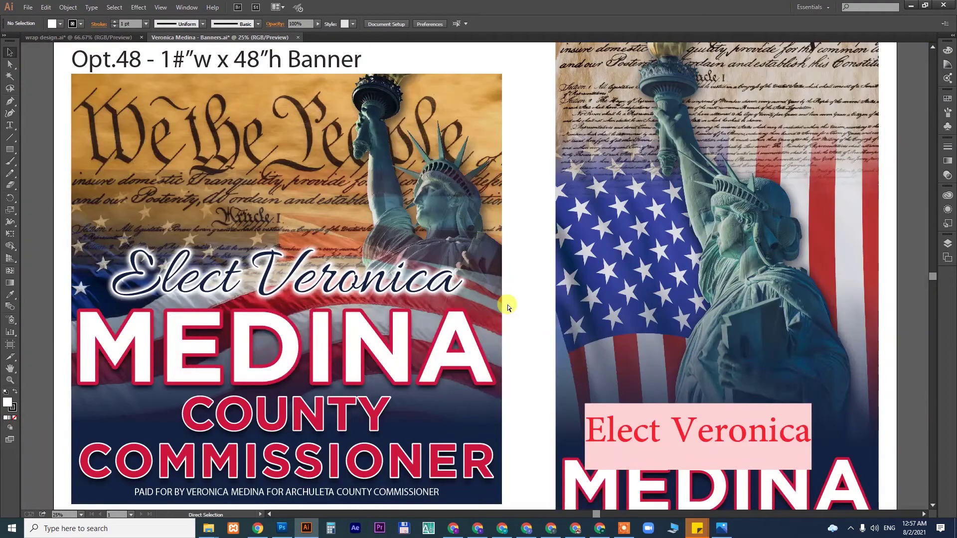
key(ctrl+minus)
key(ctrl+minus)
key(ctrl+minus)
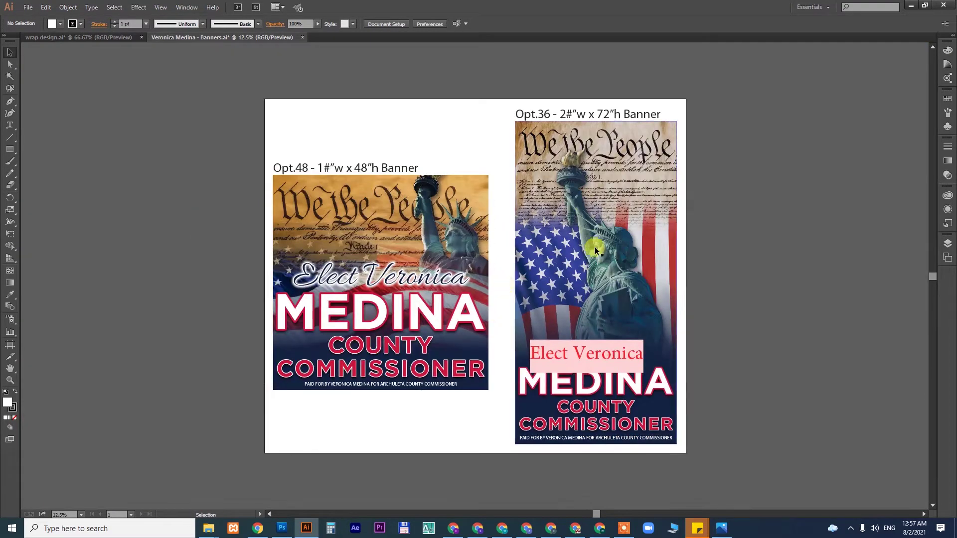
scroll(731, 254, left, 2)
scroll(730, 254, down, 1)
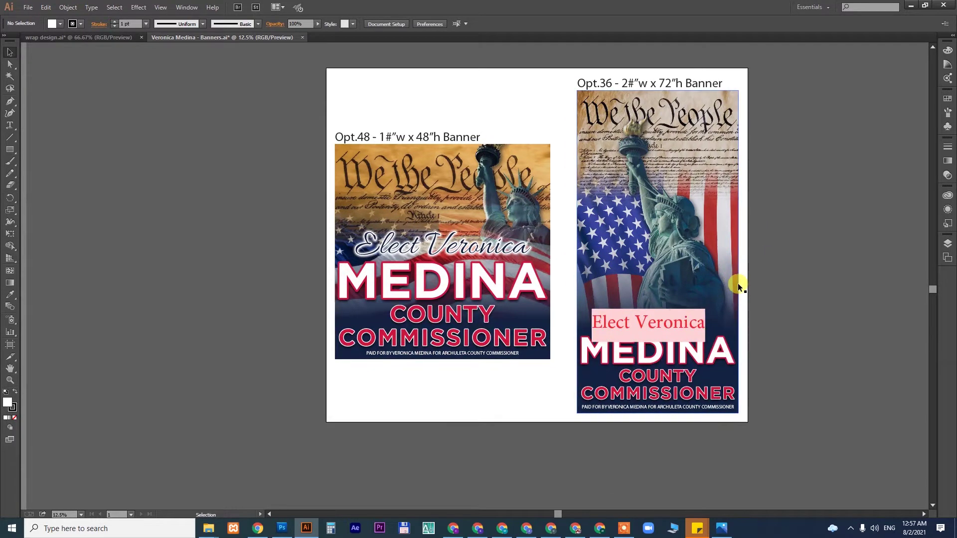
click(483, 245)
right_click(485, 246)
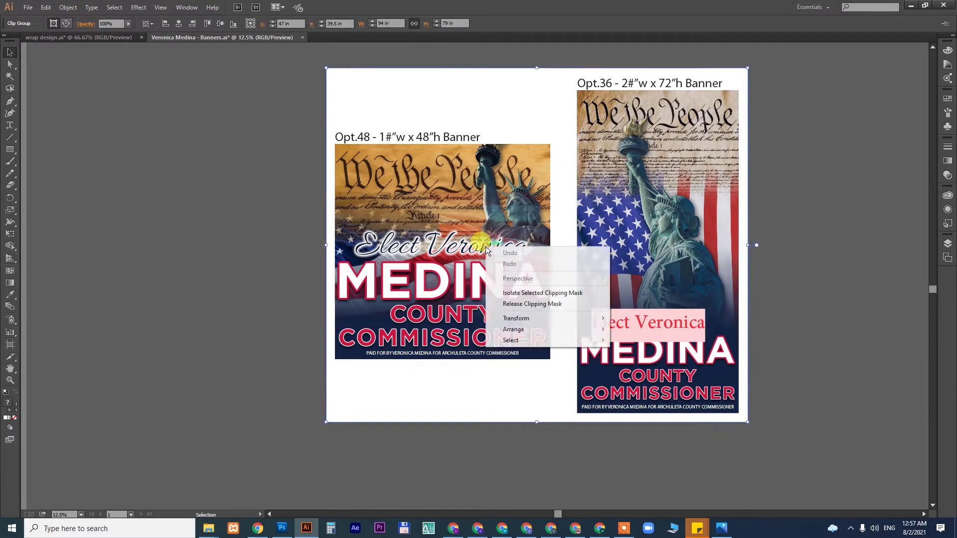
click(510, 301)
click(531, 252)
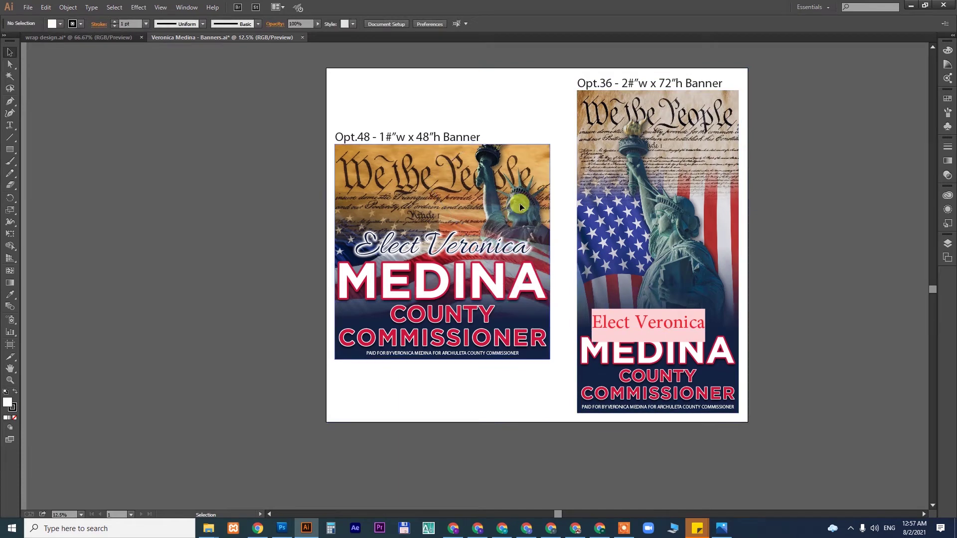
right_click(520, 204)
click(540, 262)
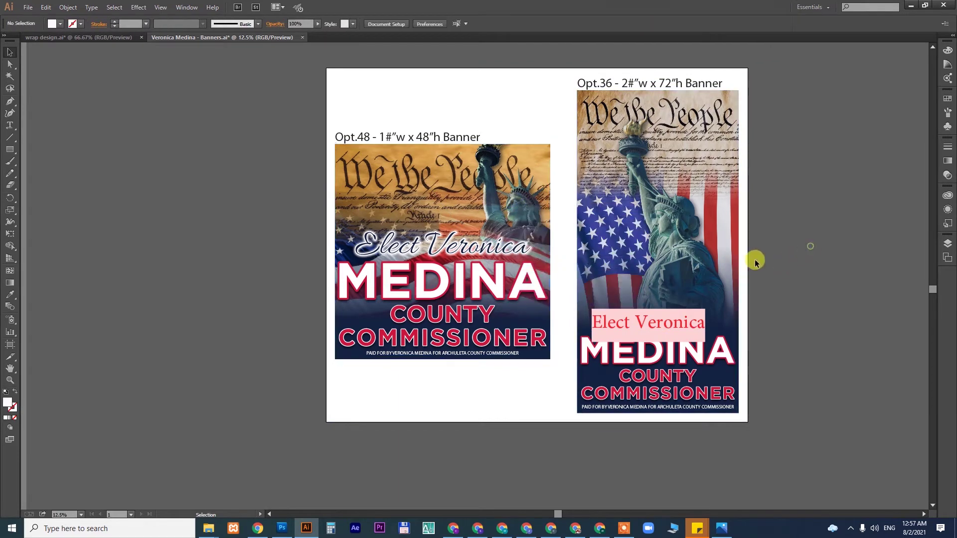
Release the right banner's clipping mask.
click(700, 259)
right_click(701, 258)
click(729, 317)
click(679, 252)
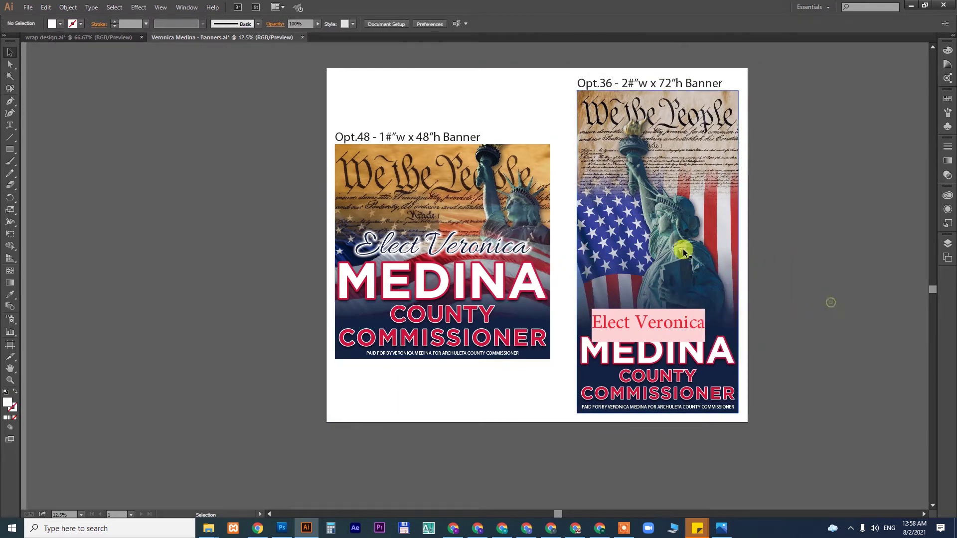
right_click(679, 254)
click(793, 164)
Move the right banner's navy gradient and Statue of Liberty group off the banner onto the artboard.
mouse_move(622, 232)
mouse_down()
mouse_move(831, 257)
mouse_move(641, 244)
mouse_up()
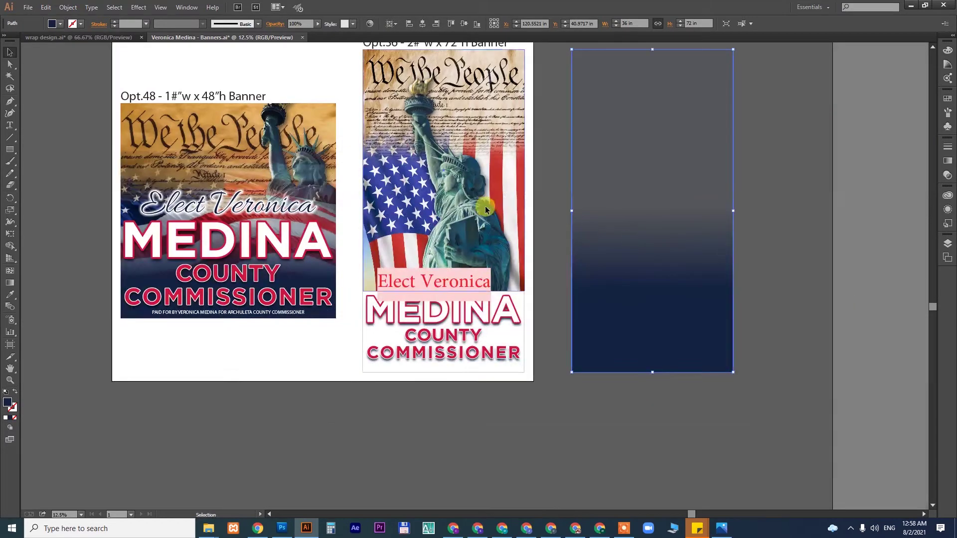
drag(485, 205, 774, 229)
right_click(774, 239)
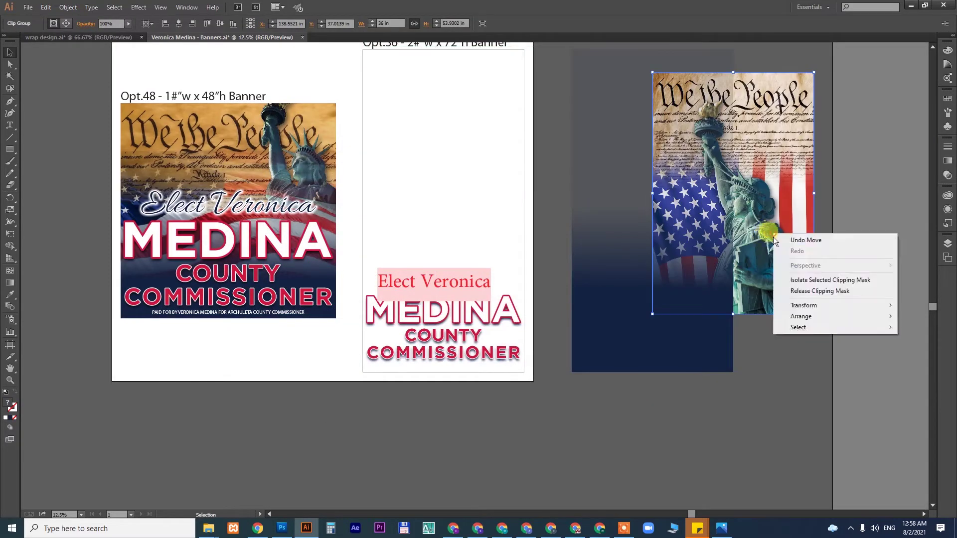
click(784, 367)
drag(766, 292, 658, 344)
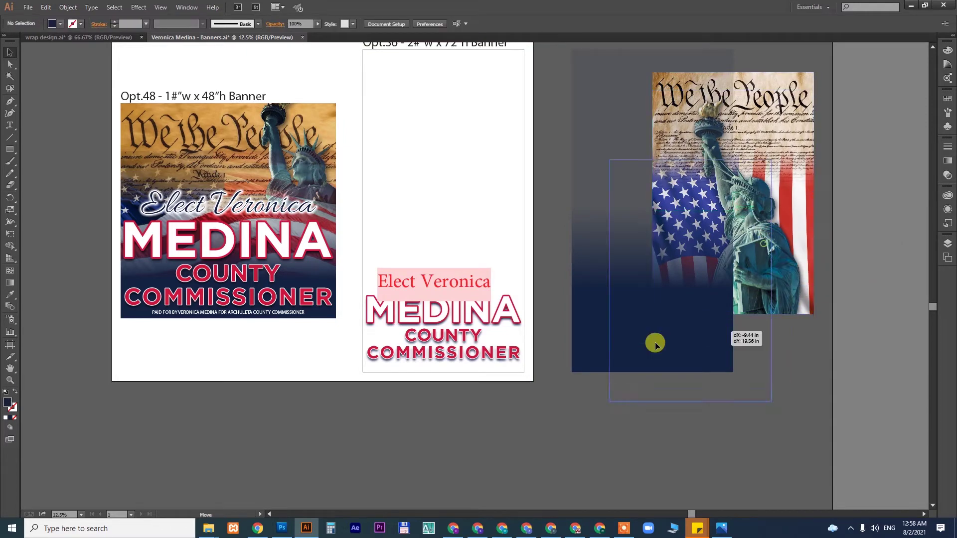
scroll(658, 344, down, 3)
mouse_move(635, 280)
mouse_down()
mouse_move(606, 393)
mouse_move(621, 385)
mouse_up()
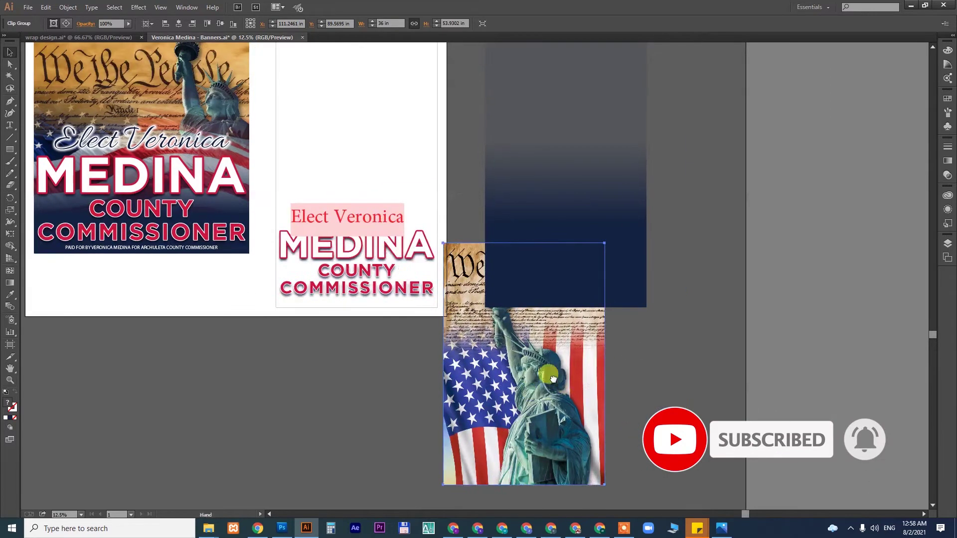
drag(582, 383, 579, 354)
drag(644, 337, 423, 373)
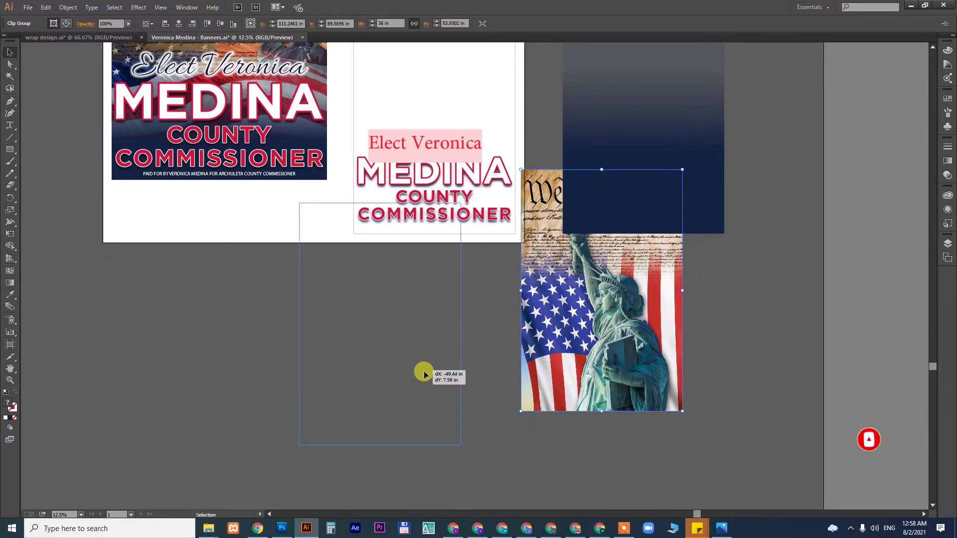
click(588, 337)
Pull the first banner's navy gradient, Statue of Liberty, flag and We the People images out separately.
drag(329, 157, 576, 292)
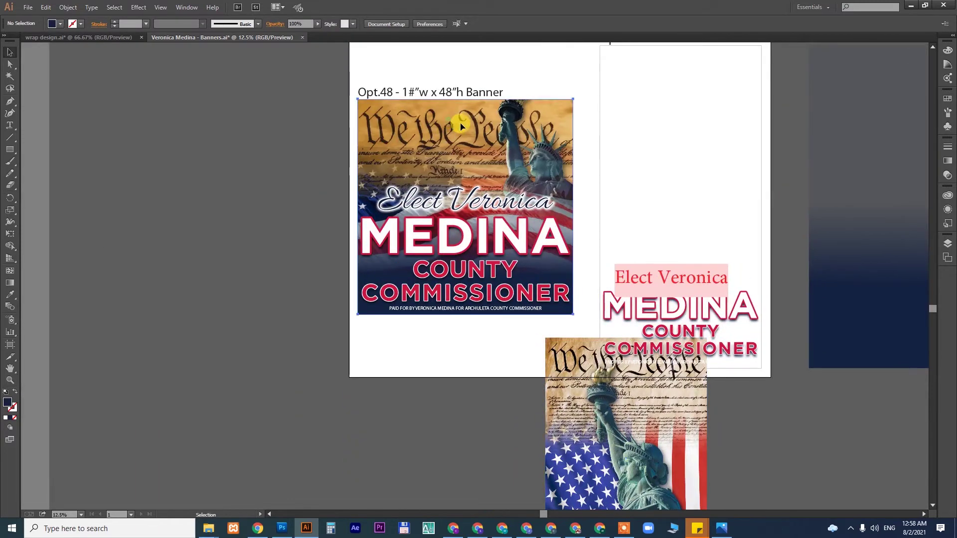
drag(460, 127, 204, 142)
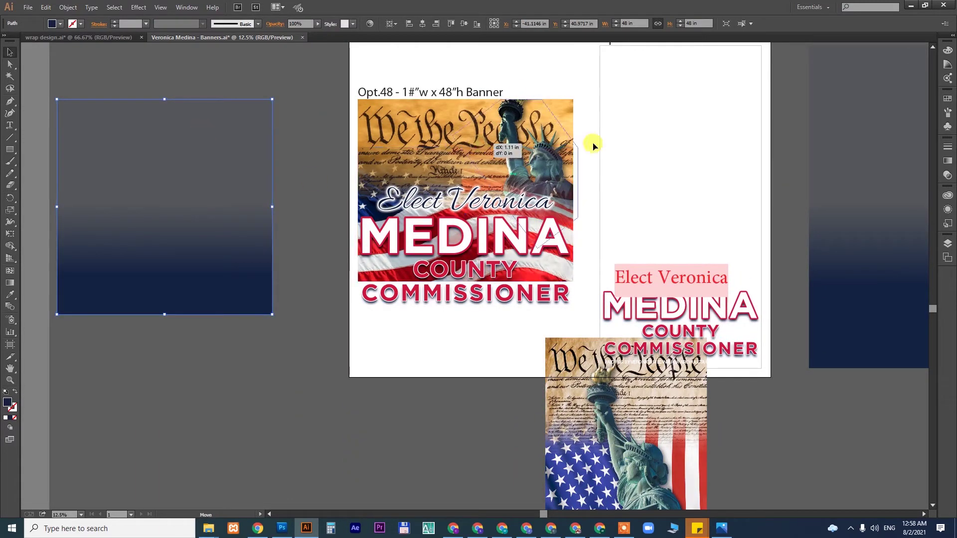
drag(439, 172, 732, 168)
drag(550, 171, 757, 284)
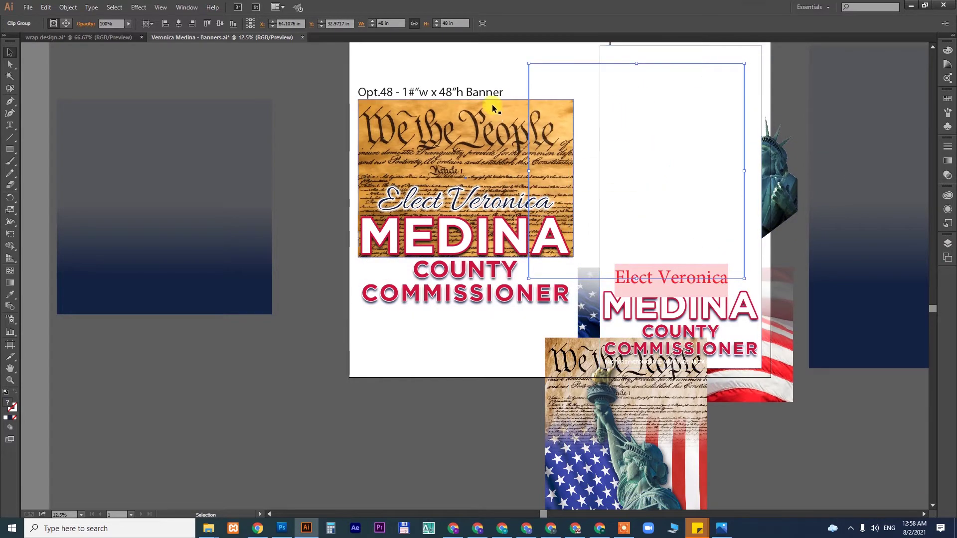
mouse_move(491, 104)
mouse_down()
mouse_move(381, 138)
mouse_move(282, 104)
mouse_up()
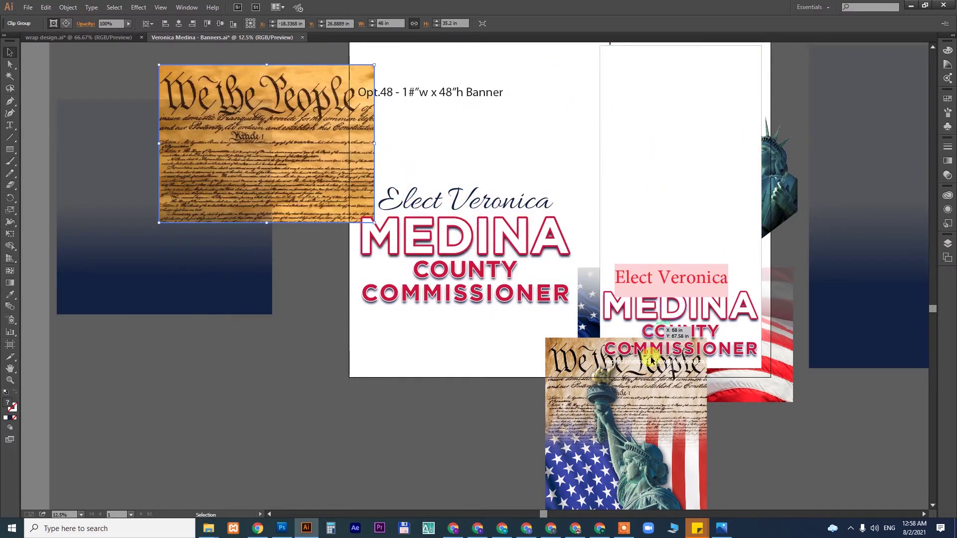
scroll(650, 359, down, 5)
drag(646, 257, 411, 303)
Release the Statue of Liberty clipping mask and shift the freed image left.
right_click(411, 304)
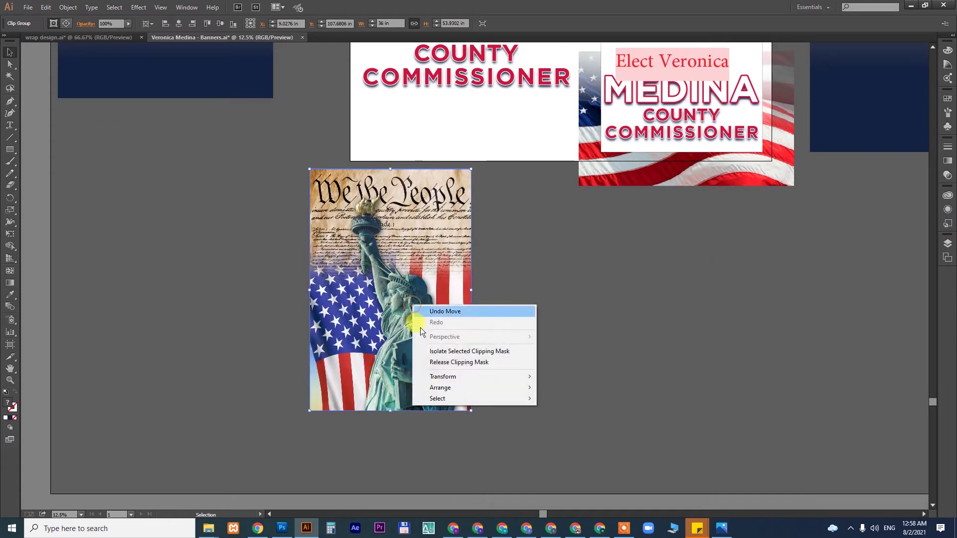
click(449, 362)
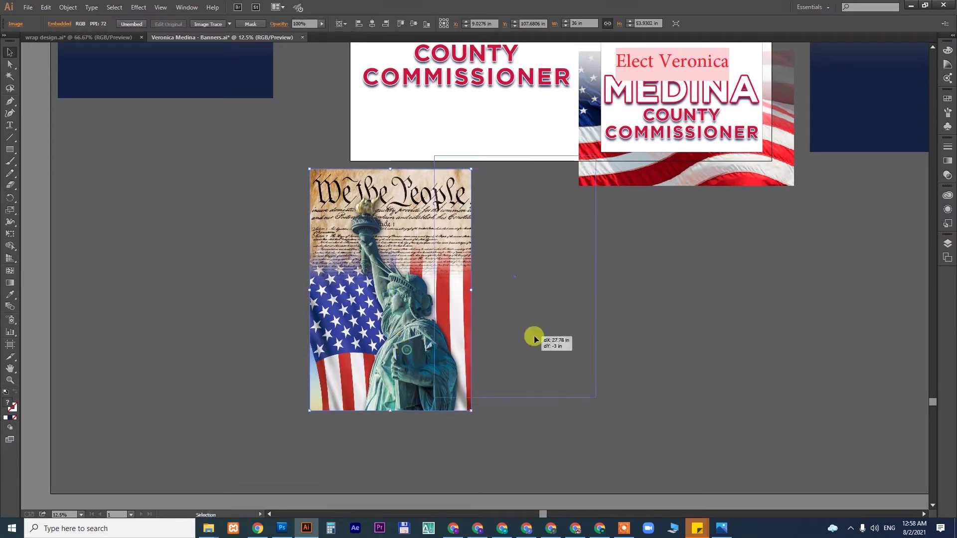
drag(533, 336, 533, 336)
right_click(529, 322)
click(551, 367)
drag(509, 281, 357, 264)
Zoom in and pan across the statue image from the torch down to its lower edge.
drag(482, 381, 501, 385)
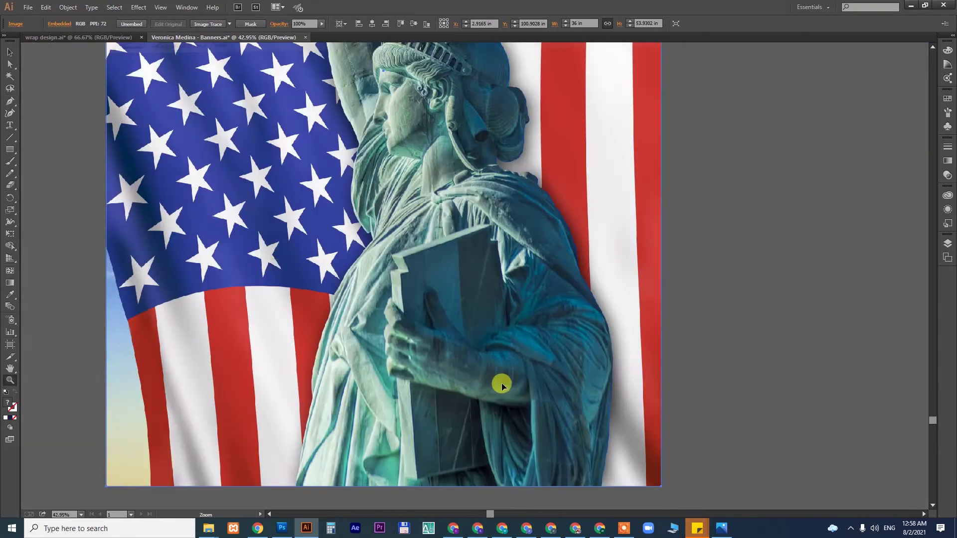
drag(441, 184, 461, 300)
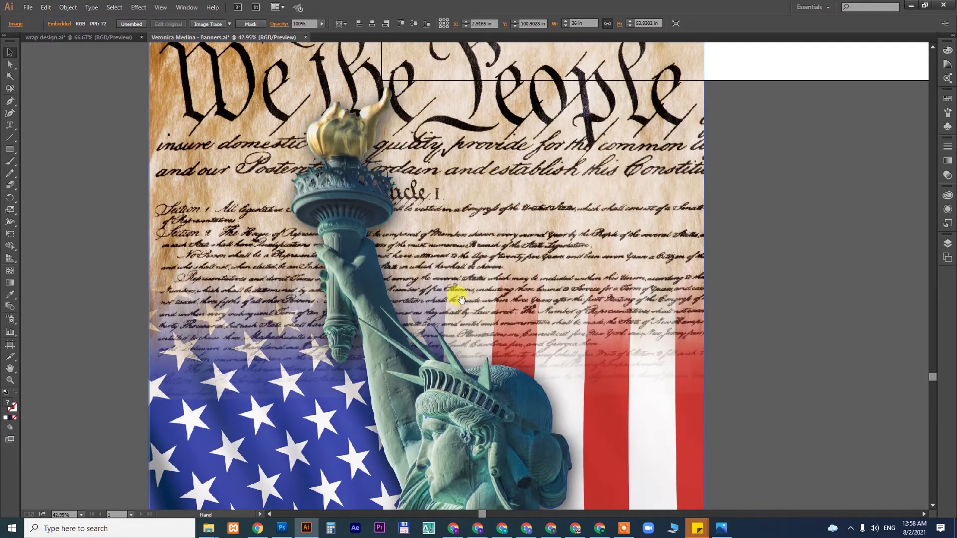
drag(457, 373, 438, 274)
drag(458, 478, 462, 291)
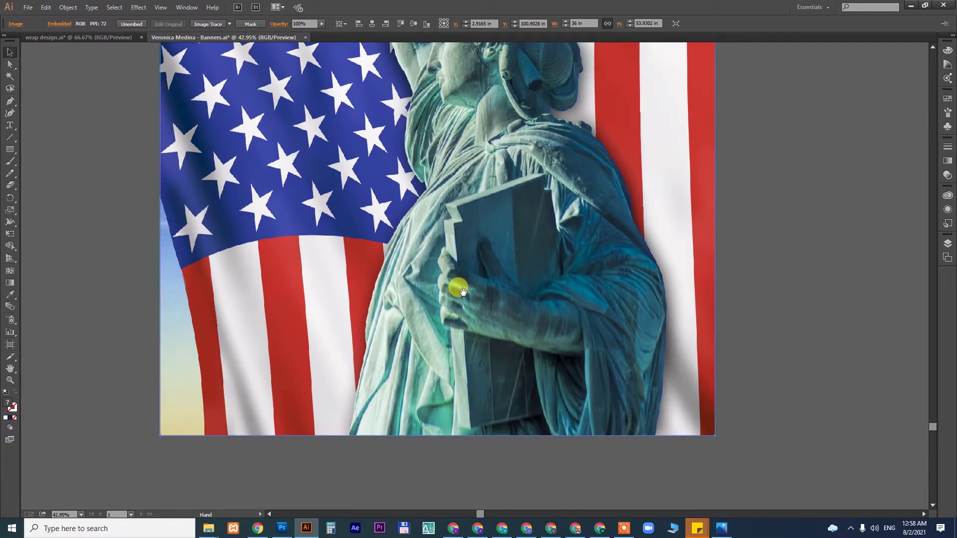
drag(462, 290, 459, 435)
drag(454, 154, 461, 277)
drag(419, 168, 427, 252)
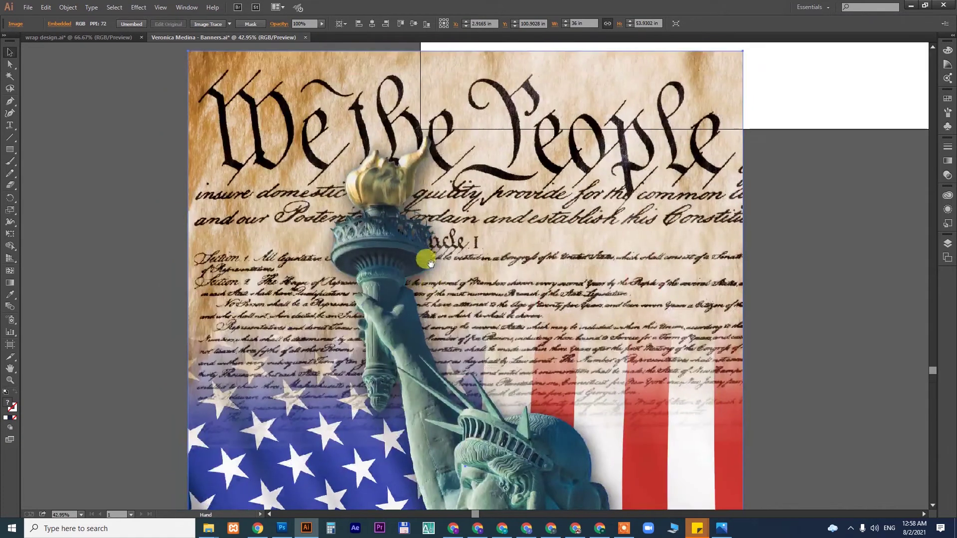
drag(446, 419, 448, 171)
drag(451, 343, 454, 192)
drag(450, 294, 447, 140)
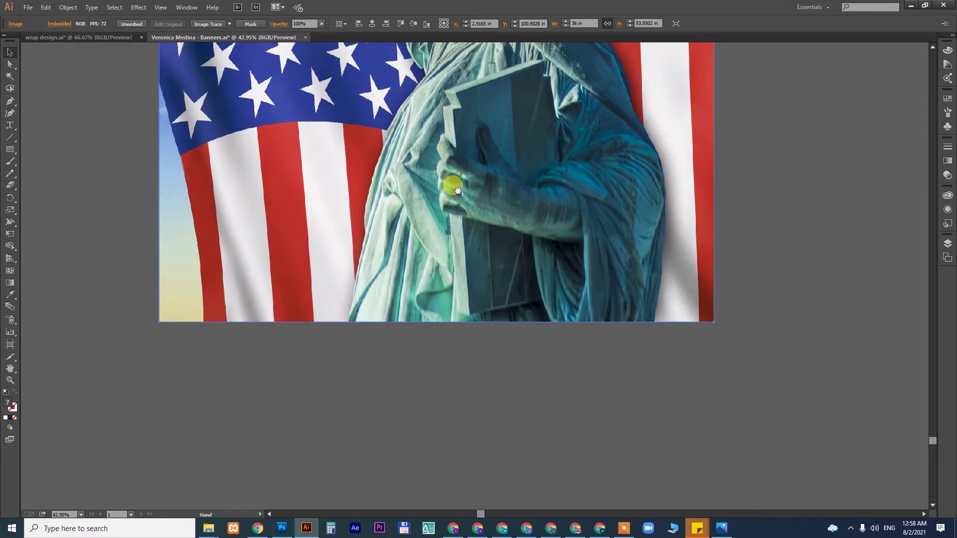
Zoom back out and drag a duplicate of the statue image to the left.
drag(458, 188, 469, 216)
scroll(469, 216, down, 1)
scroll(464, 234, down, 2)
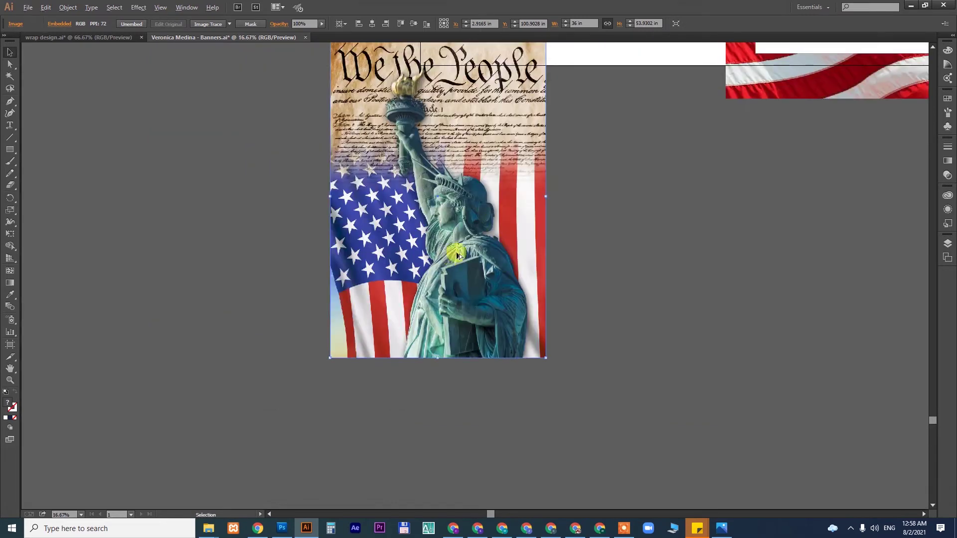
drag(457, 255, 214, 259)
Start the Pen outline at the image bottom, curving along the robe and drapery edges.
scroll(486, 241, up, 5)
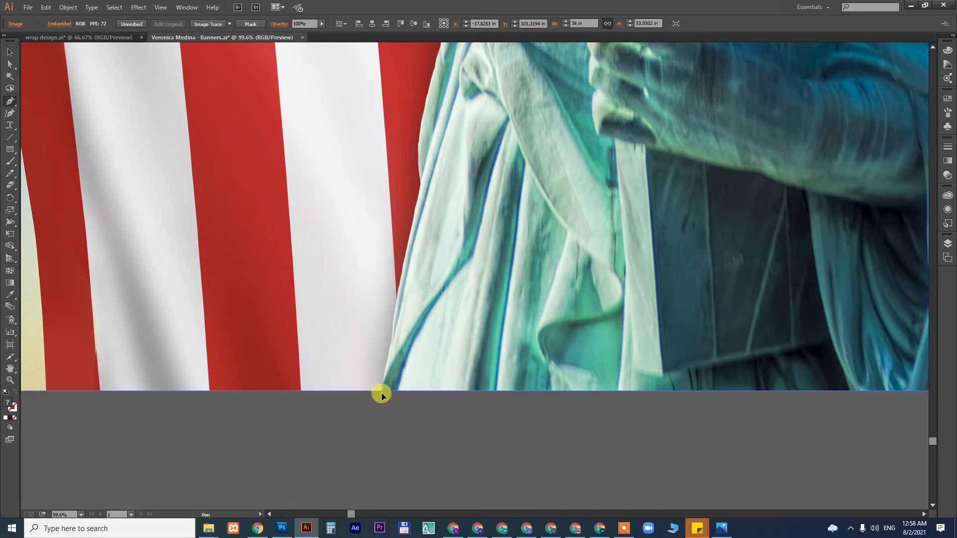
drag(381, 393, 392, 344)
drag(398, 311, 400, 297)
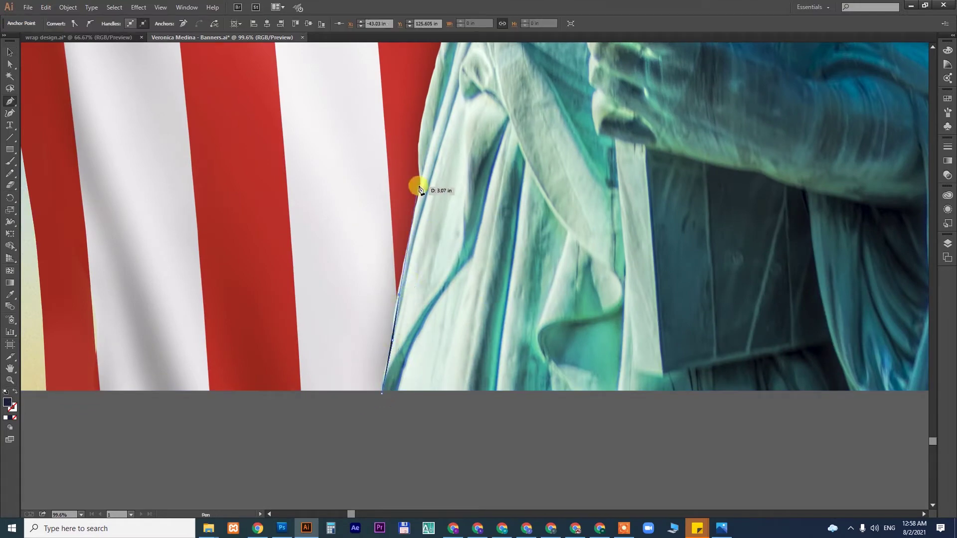
drag(419, 145, 343, 347)
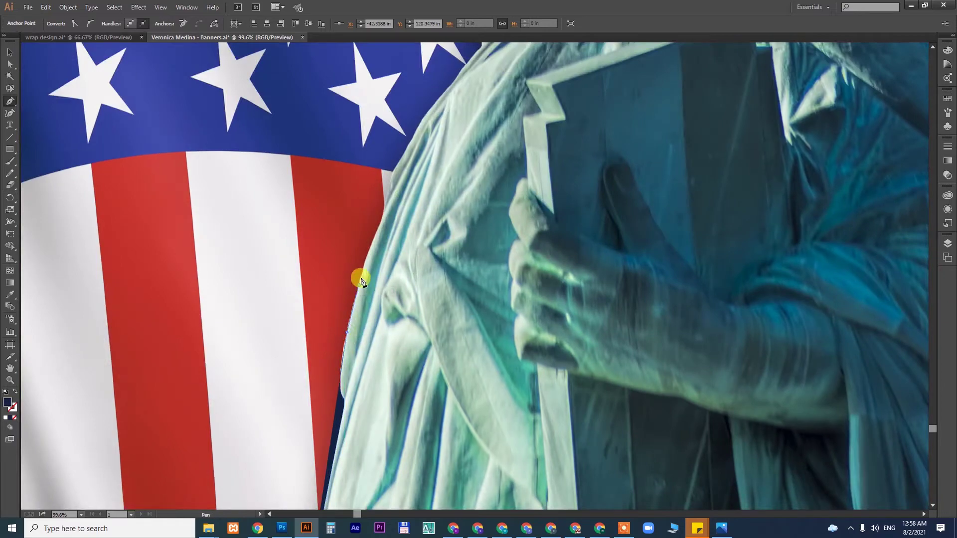
mouse_move(378, 215)
mouse_down()
mouse_move(386, 188)
mouse_move(305, 284)
mouse_up()
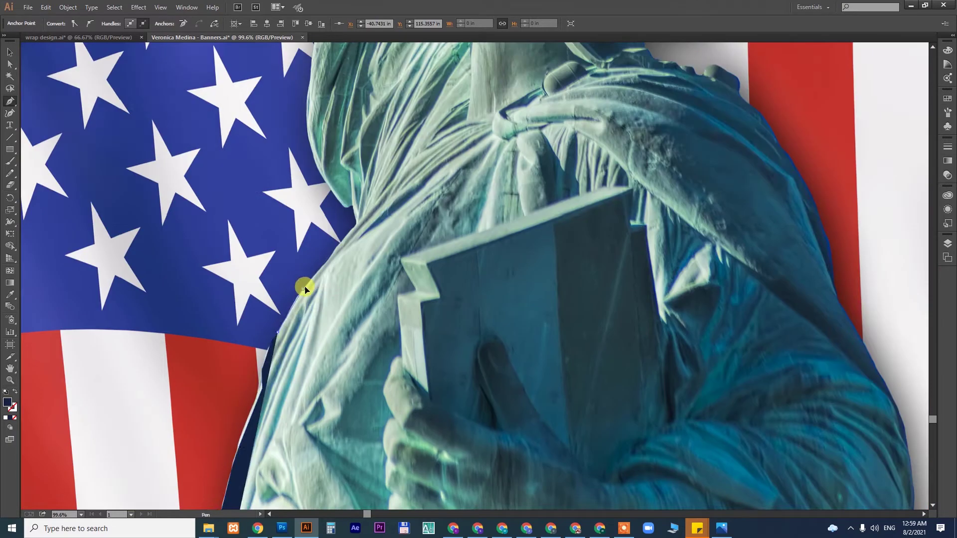
scroll(335, 178, up, 5)
drag(557, 347, 461, 364)
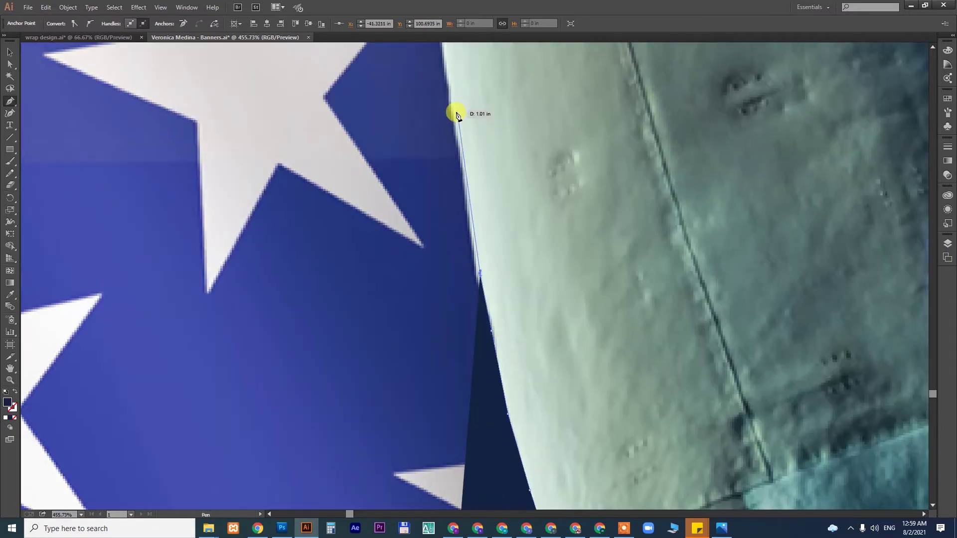
drag(461, 363, 495, 315)
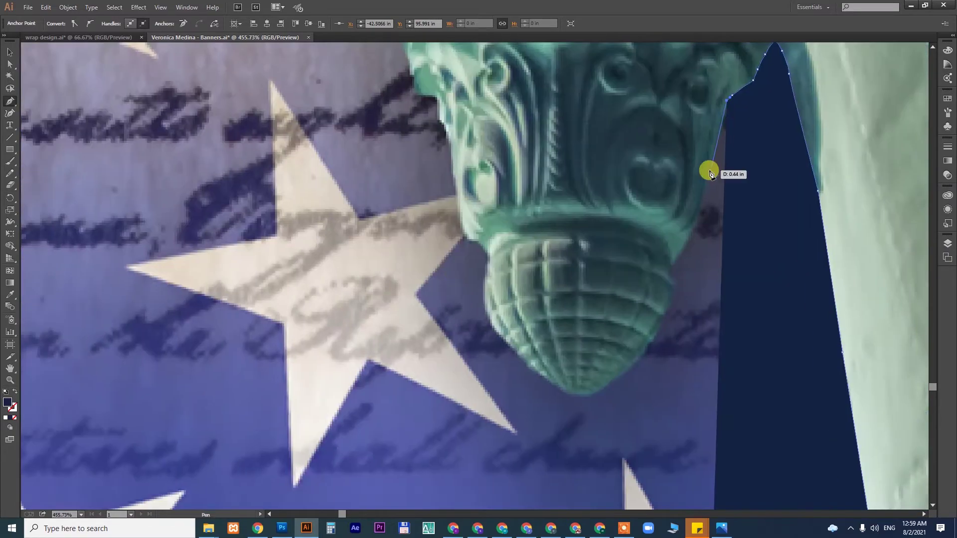
Place outline anchors around the torch's lower edge and up its left side.
click(700, 206)
click(671, 264)
click(672, 297)
click(656, 331)
click(611, 382)
click(567, 391)
click(521, 364)
click(479, 241)
scroll(464, 274, up, 5)
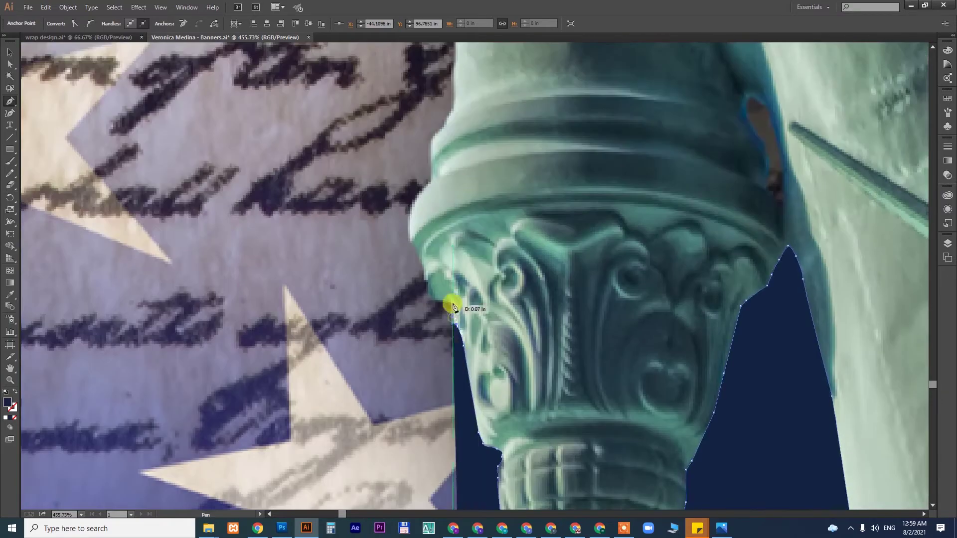
click(423, 269)
click(418, 207)
click(450, 111)
Extend the outline up the torch's left edge to the torch bowl rim.
drag(457, 98, 434, 352)
click(398, 252)
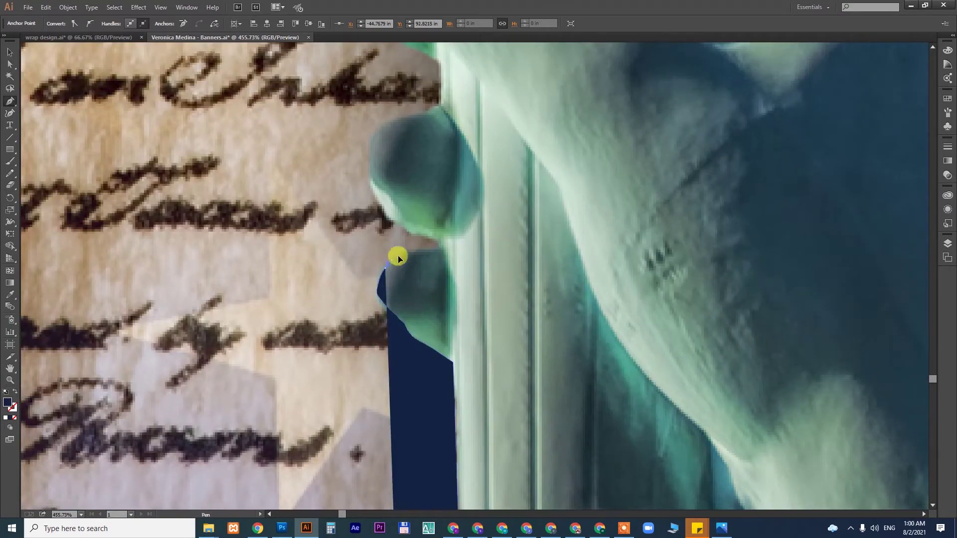
drag(398, 252, 453, 389)
click(409, 329)
drag(411, 296, 480, 364)
click(395, 263)
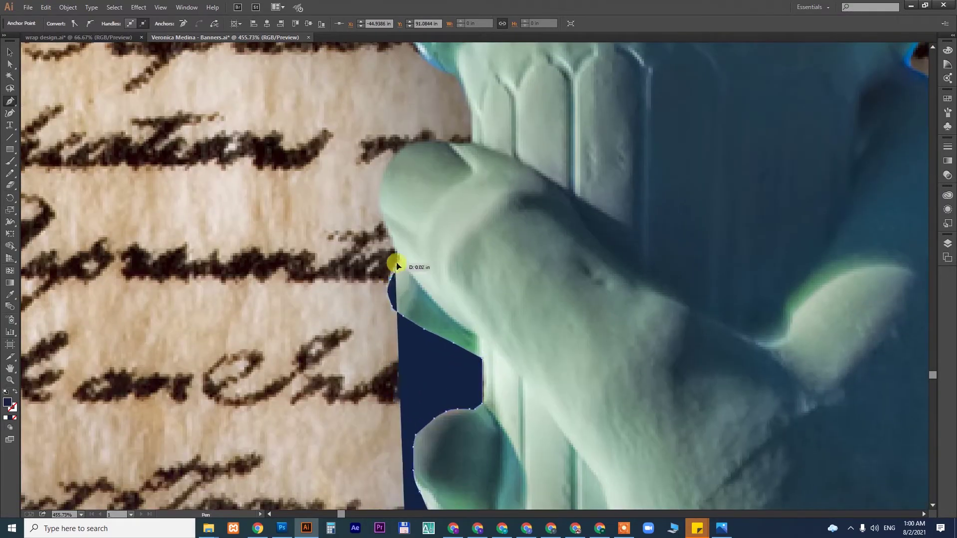
drag(450, 124, 408, 316)
click(407, 316)
drag(420, 283, 516, 390)
click(493, 352)
click(438, 310)
drag(190, 85, 487, 247)
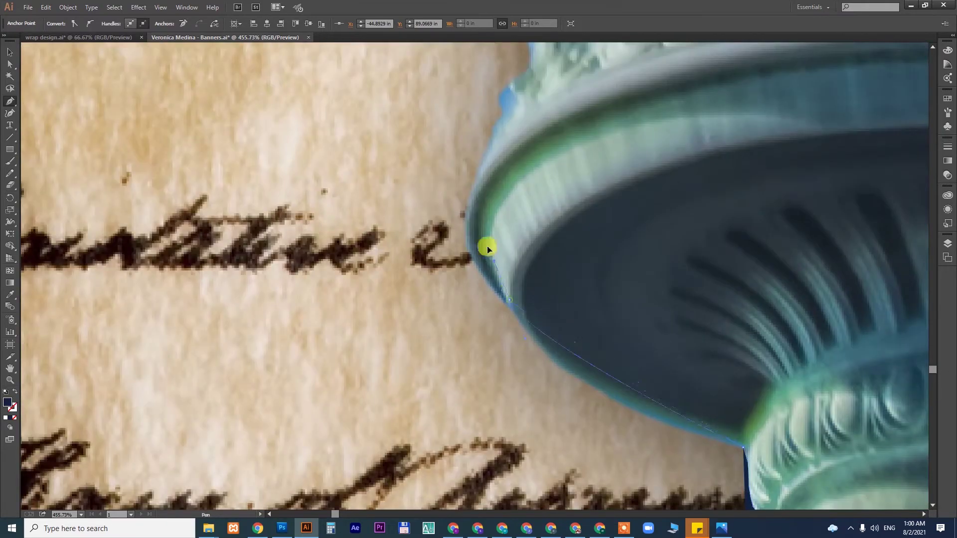
click(509, 298)
Trace the outline along the tips of the torch's ornamental crown.
mouse_move(472, 185)
mouse_down()
mouse_move(496, 108)
mouse_move(327, 267)
mouse_move(299, 385)
mouse_up()
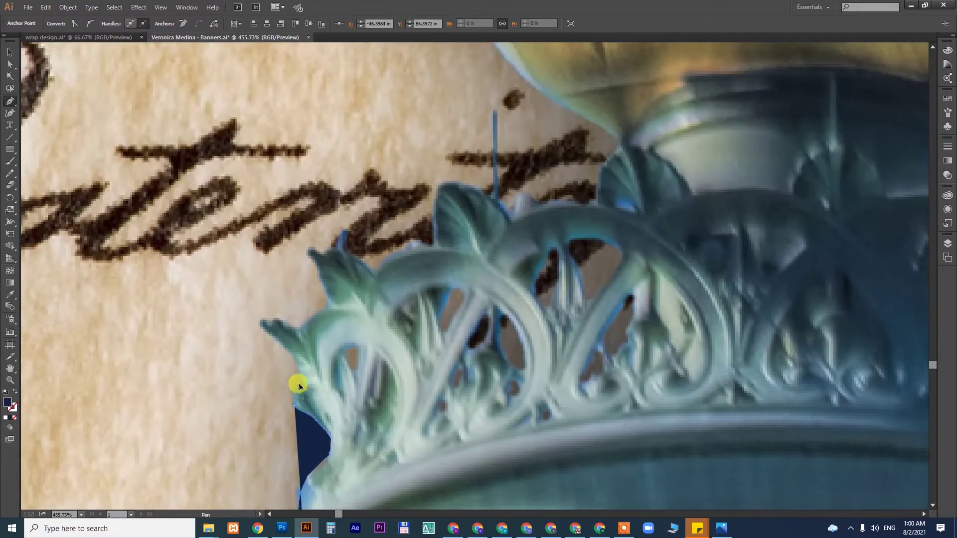
drag(312, 251, 329, 254)
click(345, 230)
click(371, 272)
click(413, 240)
click(437, 187)
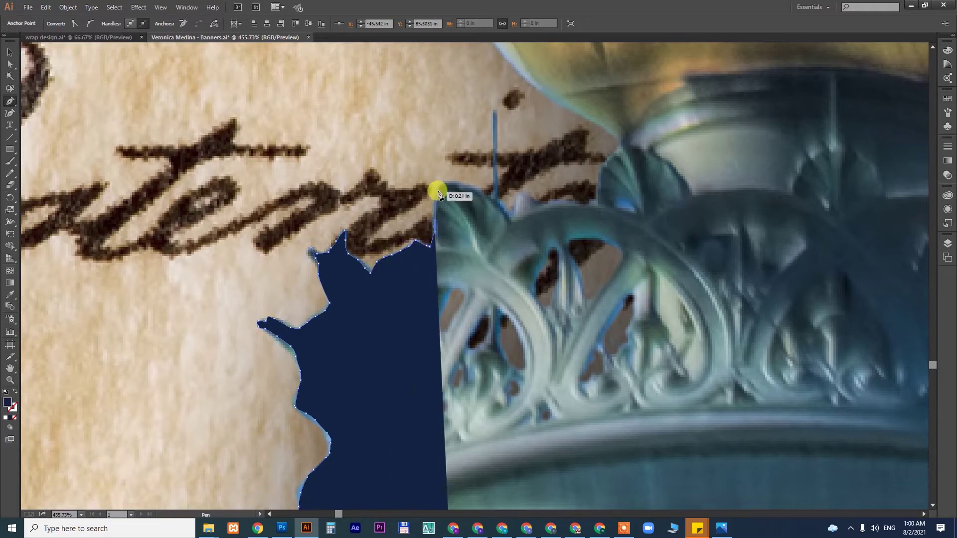
click(513, 216)
click(593, 203)
drag(605, 128, 512, 413)
drag(331, 100, 289, 342)
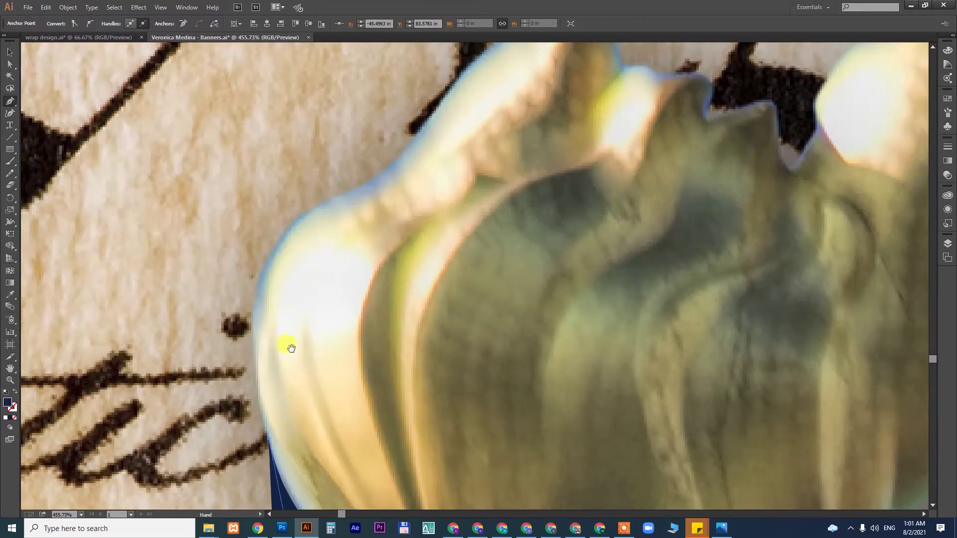
Trace the outline around the torch flame, over its top and down its right side.
click(274, 253)
mouse_move(274, 254)
mouse_down()
mouse_move(292, 300)
mouse_move(273, 321)
mouse_up()
click(399, 166)
click(418, 144)
click(489, 228)
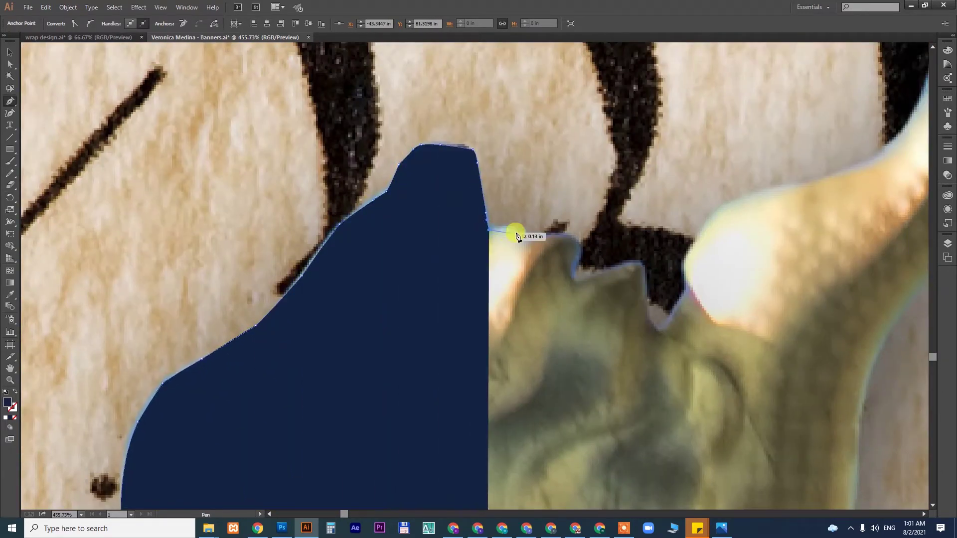
click(575, 279)
click(686, 293)
drag(685, 259, 273, 402)
click(362, 326)
click(476, 286)
click(543, 134)
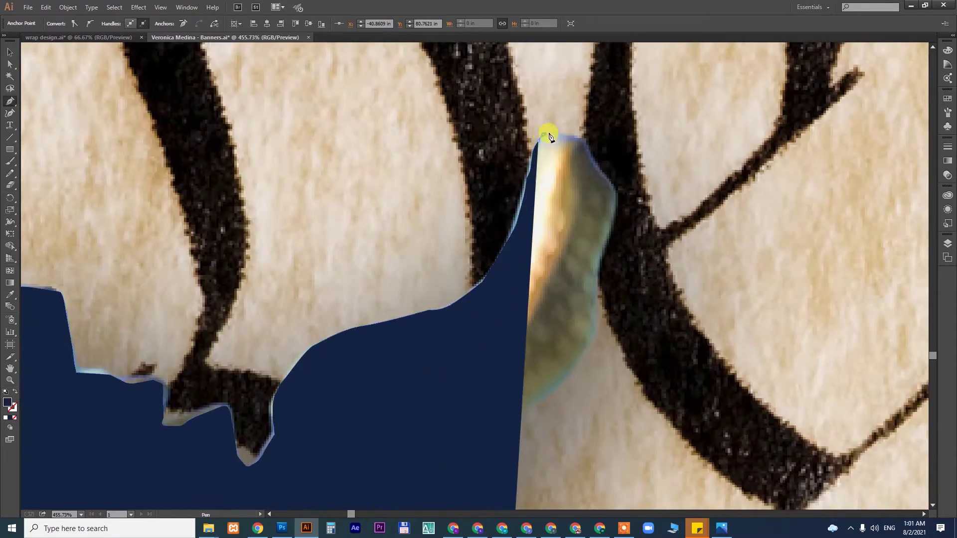
click(614, 202)
click(947, 174)
mouse_move(604, 258)
mouse_down()
mouse_move(764, 160)
mouse_move(634, 156)
mouse_up()
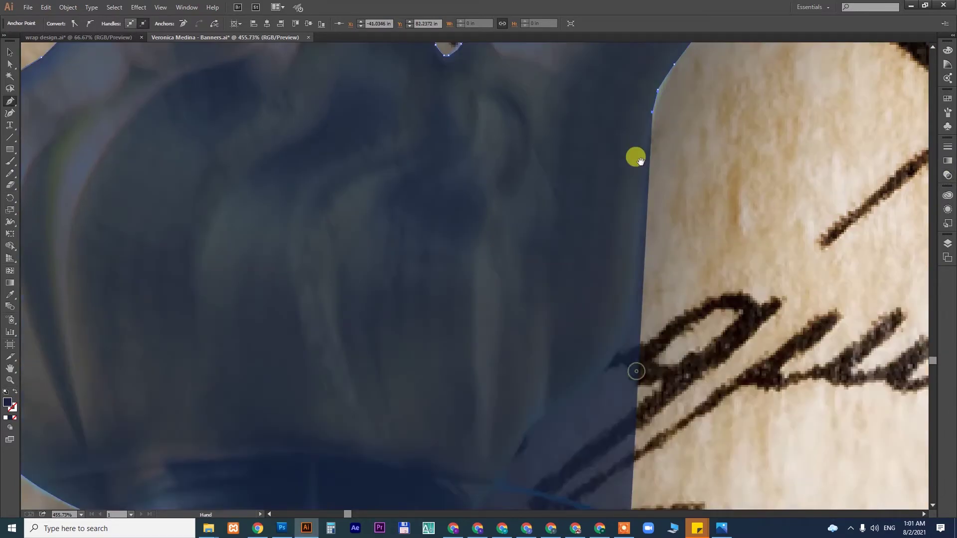
click(947, 174)
click(638, 270)
Trace the torch bowl's right side and spiky rim, curving down toward the handle.
scroll(637, 271, down, 10)
drag(717, 195, 427, 165)
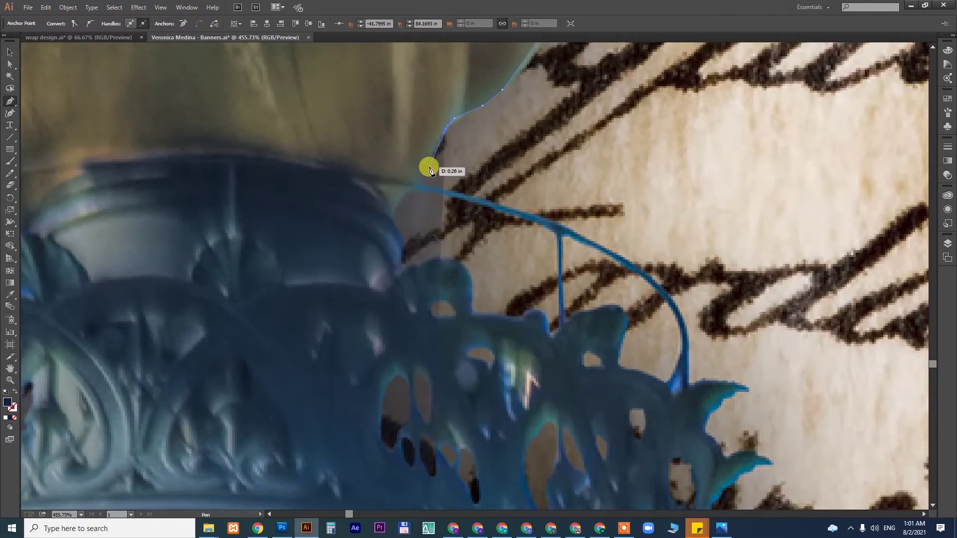
click(394, 219)
click(466, 274)
click(472, 310)
click(548, 313)
click(618, 311)
click(668, 387)
drag(668, 387, 623, 141)
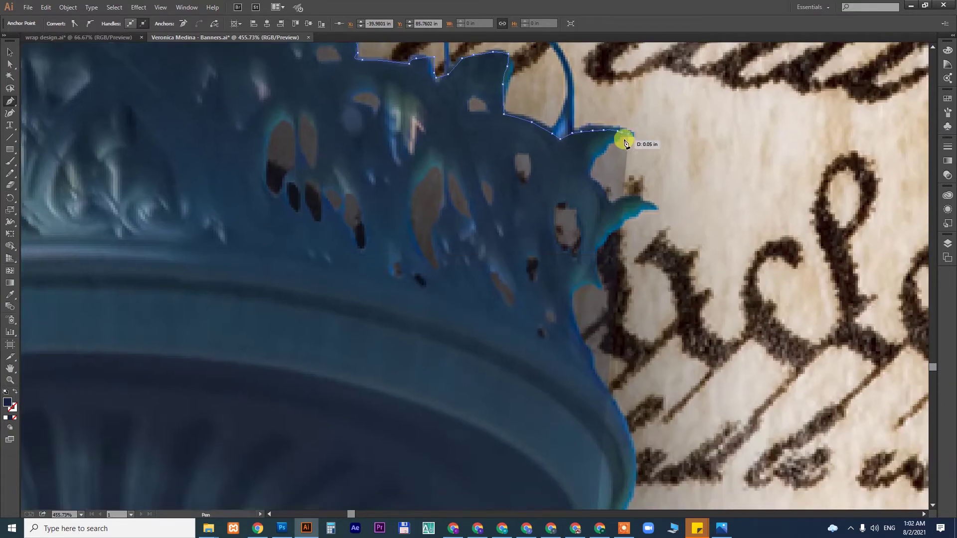
click(658, 207)
scroll(574, 284, down, 5)
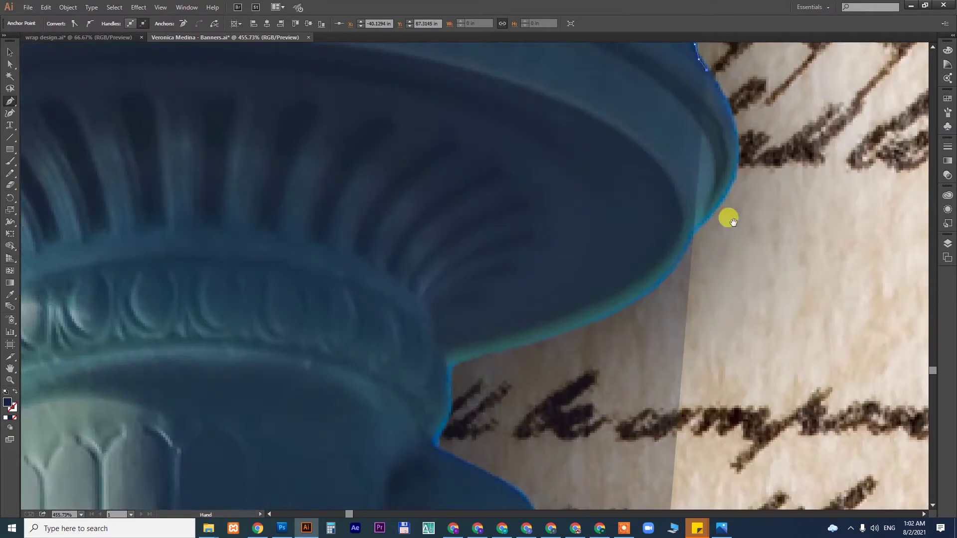
drag(683, 256, 701, 218)
drag(461, 357, 307, 377)
Curve the outline around the statue's head and down along its shoulder.
scroll(440, 84, down, 5)
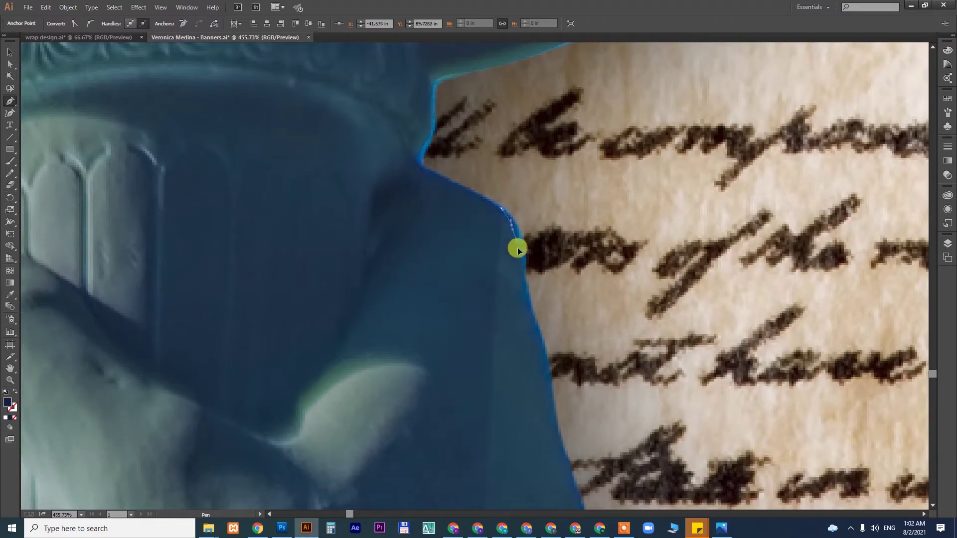
scroll(517, 249, down, 5)
scroll(545, 337, down, 5)
scroll(548, 316, down, 5)
scroll(501, 214, down, 5)
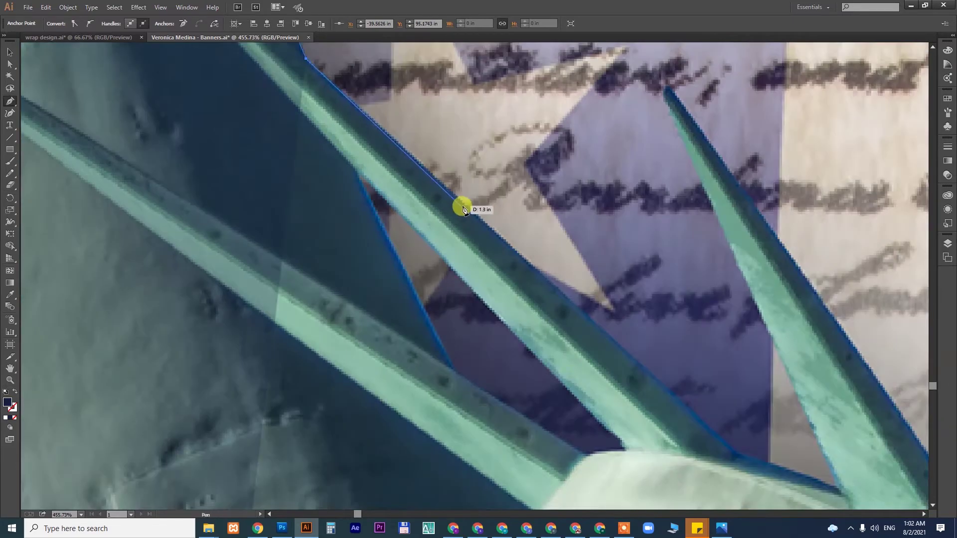
scroll(464, 209, down, 5)
scroll(519, 326, down, 5)
scroll(465, 166, down, 5)
scroll(548, 342, down, 5)
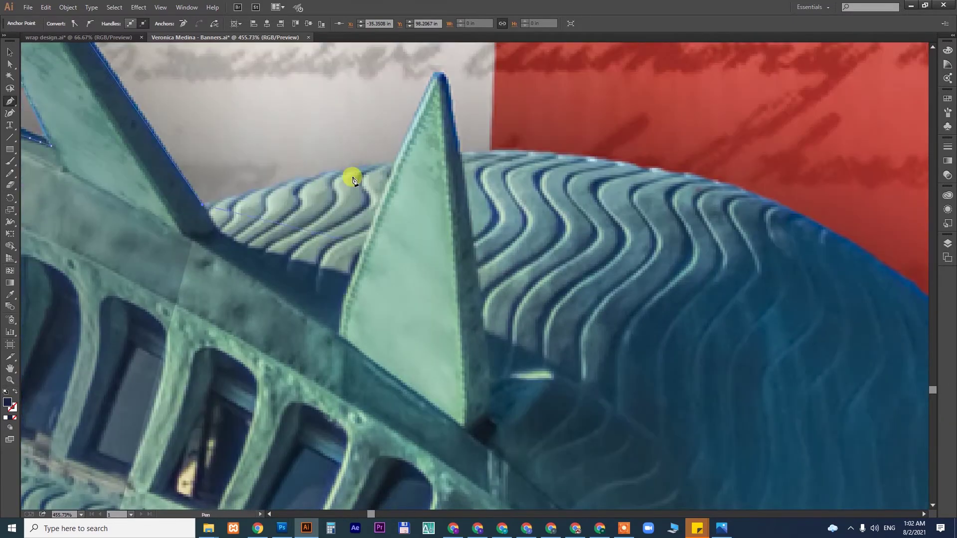
scroll(476, 199, right, 5)
scroll(516, 236, right, 3)
drag(558, 263, 604, 385)
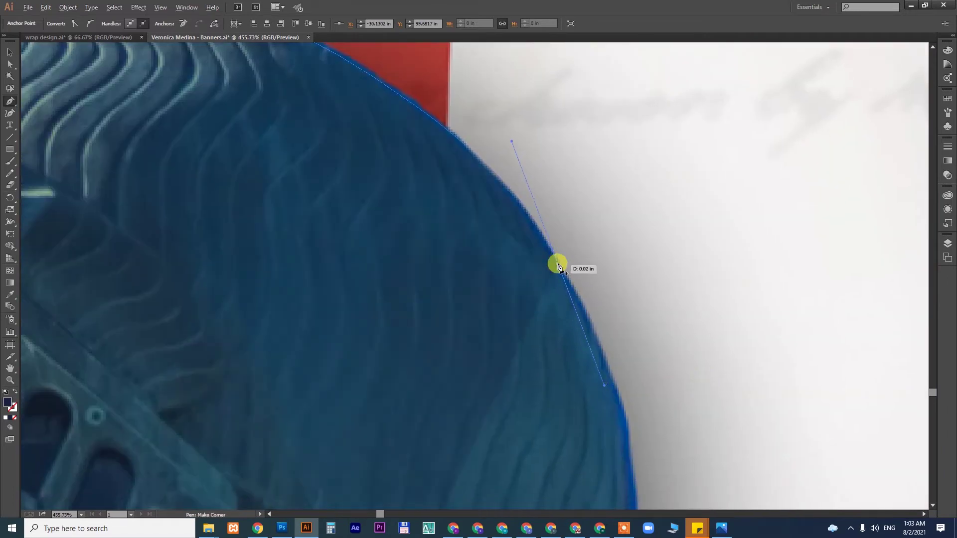
scroll(616, 229, down, 5)
scroll(633, 220, down, 5)
scroll(731, 229, down, 3)
scroll(730, 228, down, 5)
drag(729, 263, 719, 270)
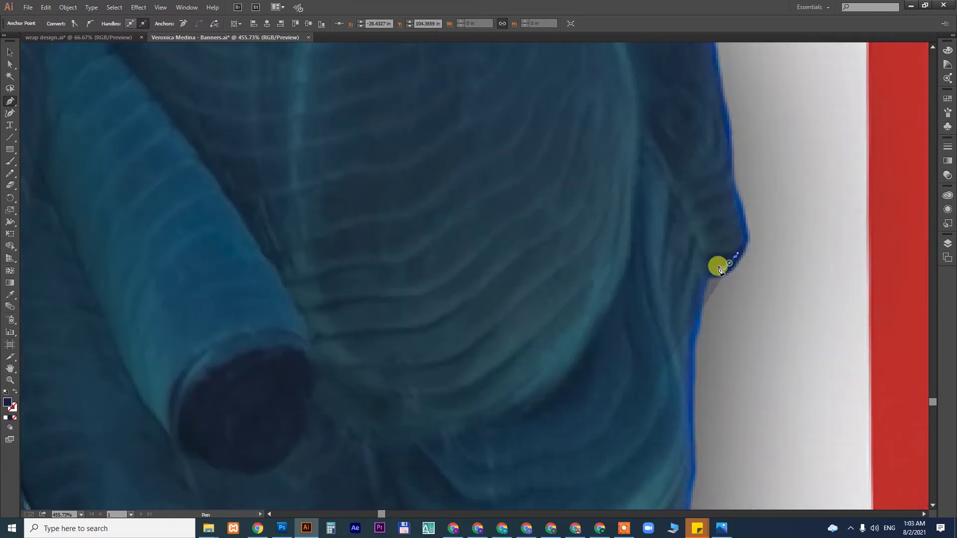
scroll(719, 270, down, 5)
click(649, 393)
scroll(650, 393, down, 5)
drag(505, 176, 518, 189)
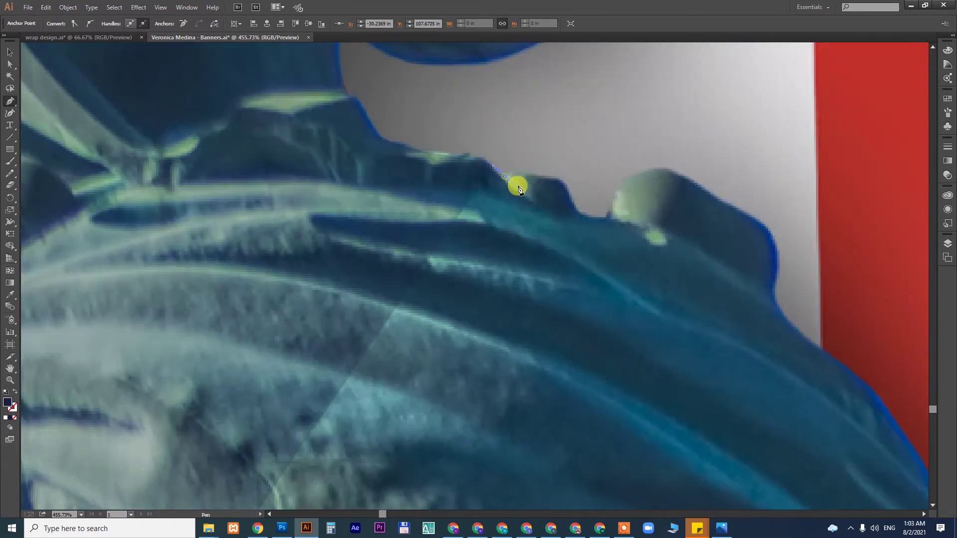
Follow the robe edge downward, then zoom out to see more of the statue.
scroll(675, 175, right, 10)
scroll(428, 246, down, 5)
drag(502, 122, 648, 173)
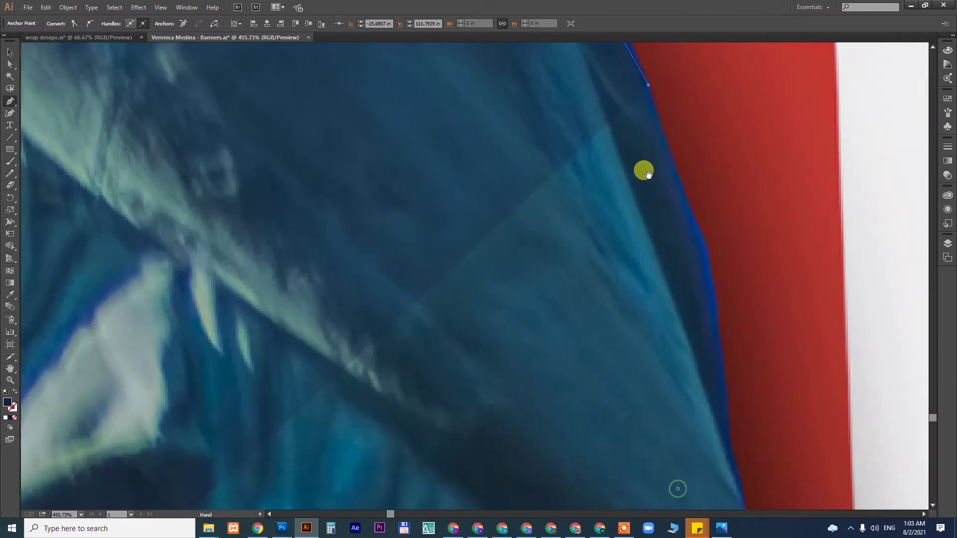
scroll(678, 132, down, 5)
scroll(522, 171, down, 5)
key(ctrl+1)
scroll(567, 342, left, 5)
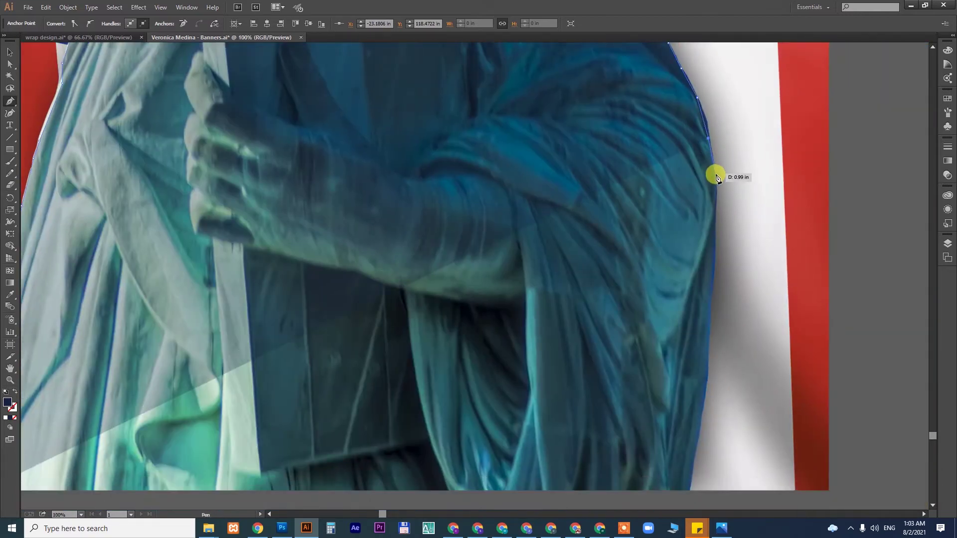
scroll(720, 210, down, 5)
scroll(548, 284, left, 5)
Dismiss the warning and enter the statue's clipping group to edit its paths.
click(526, 274)
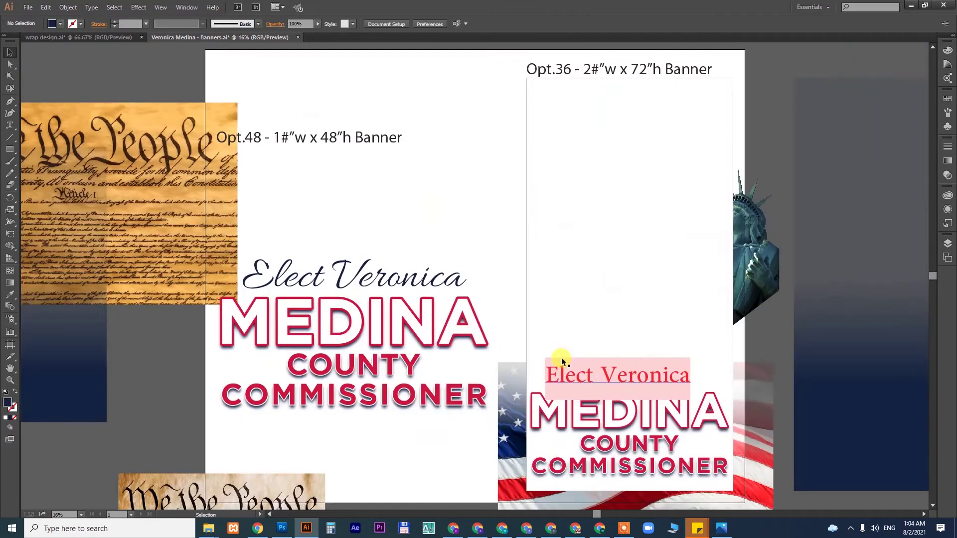
scroll(440, 220, up, 10)
scroll(468, 200, up, 3)
double_click(470, 201)
key(a)
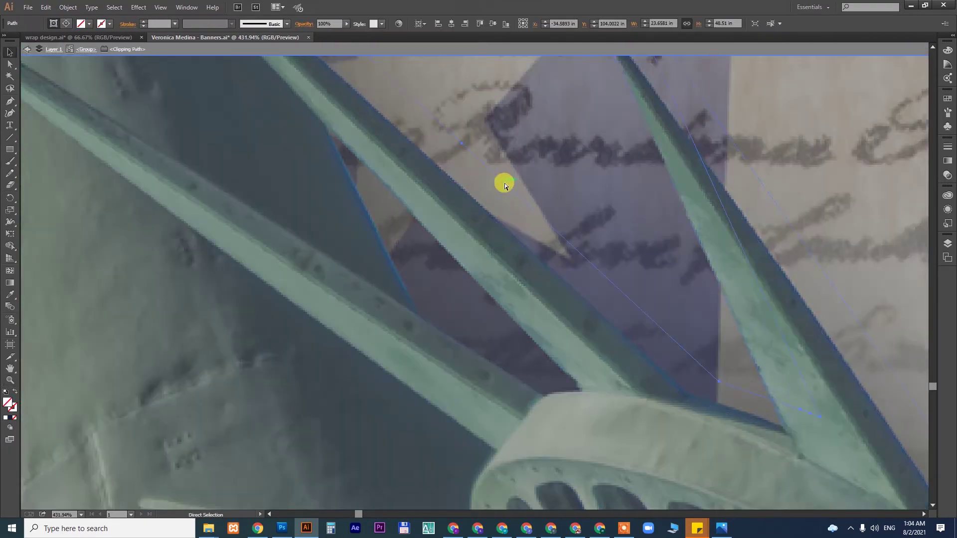
scroll(504, 185, down, 2)
Draw a closed three-point patch path between the crown spikes and select the crown outline.
key(p)
click(372, 176)
click(434, 306)
click(523, 359)
click(373, 177)
key(v)
click(412, 170)
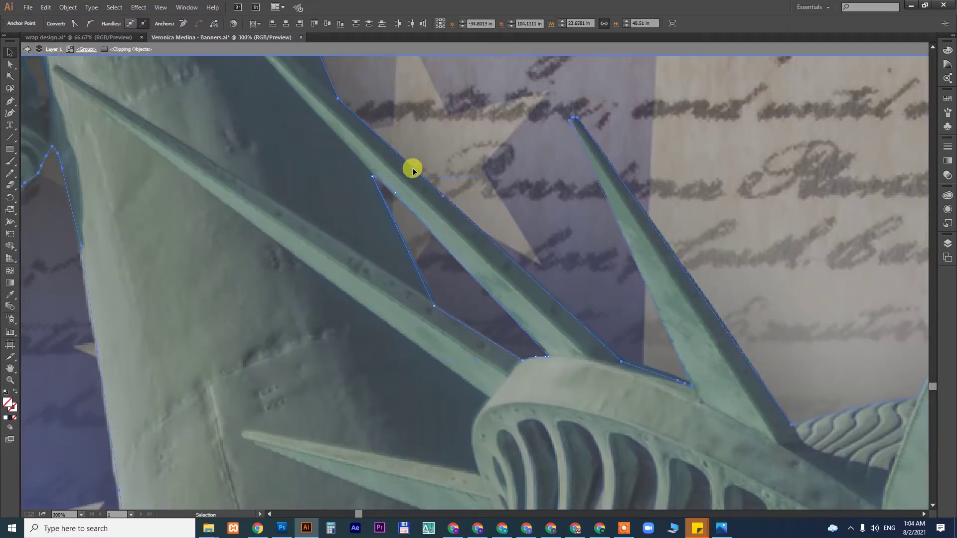
Bring up Pathfinder, zoom out, and place the statue outline over the left design.
key(ctrl+minus)
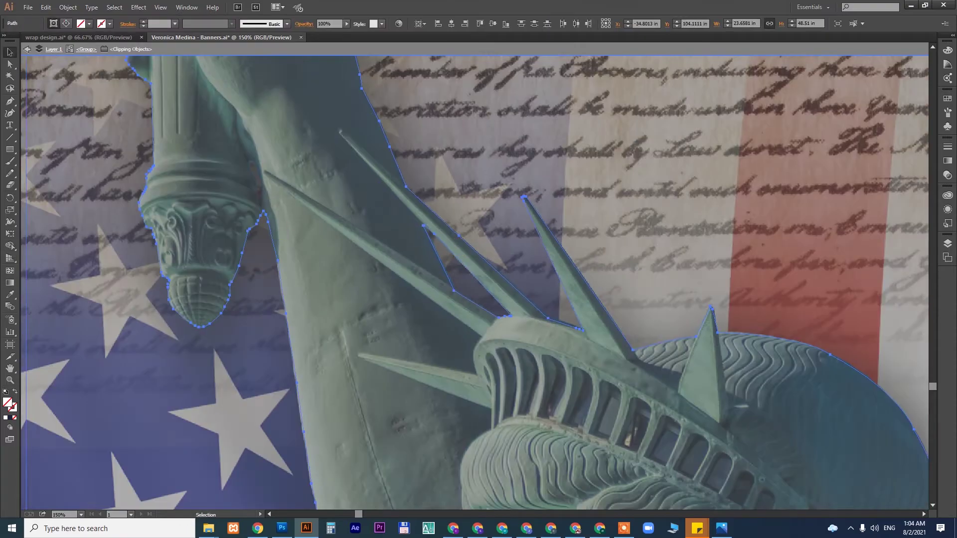
key(shift+ctrl+F9)
key(ctrl+minus)
key(ctrl+minus)
key(ctrl+minus)
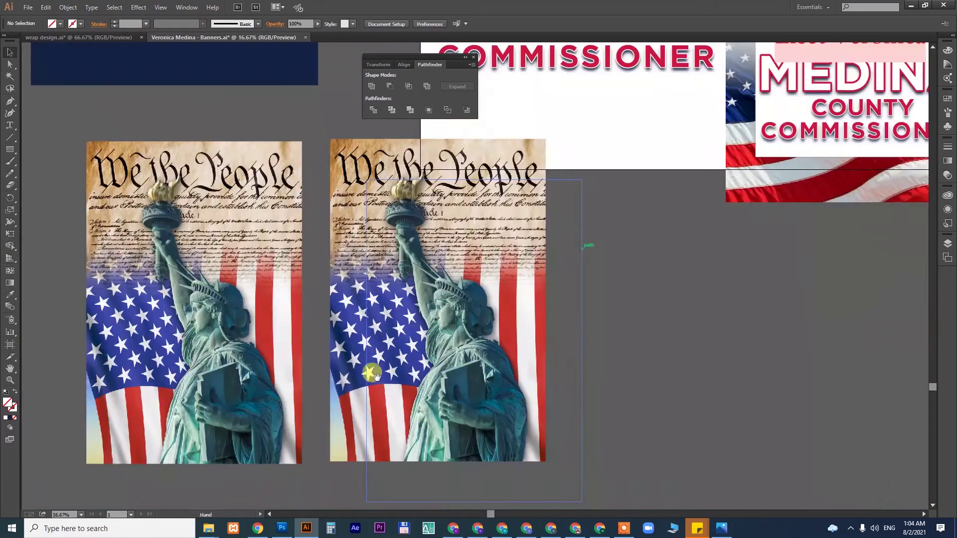
key(v)
drag(623, 309, 671, 388)
Clip the Statue of Liberty to its traced outline as a standalone cutout and move it right.
right_click(590, 273)
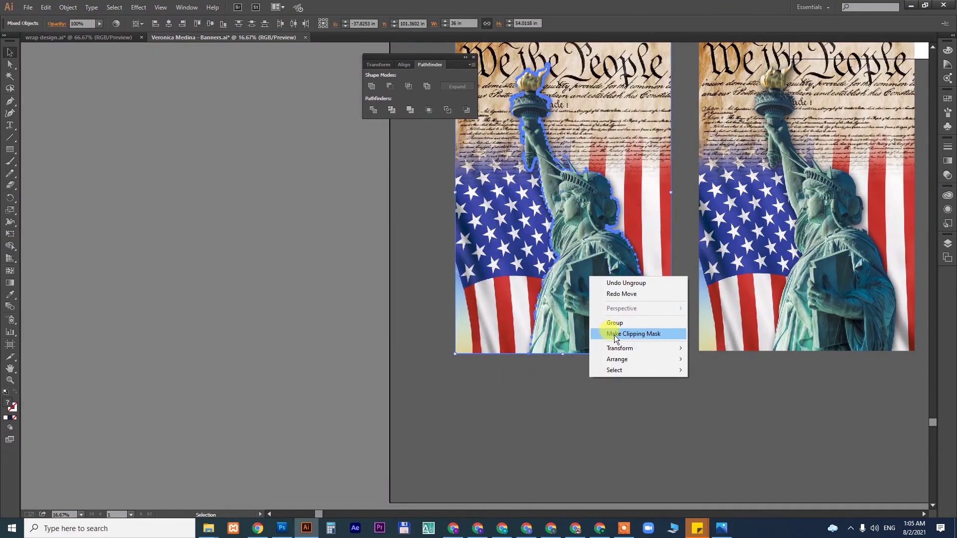
click(623, 331)
double_click(647, 393)
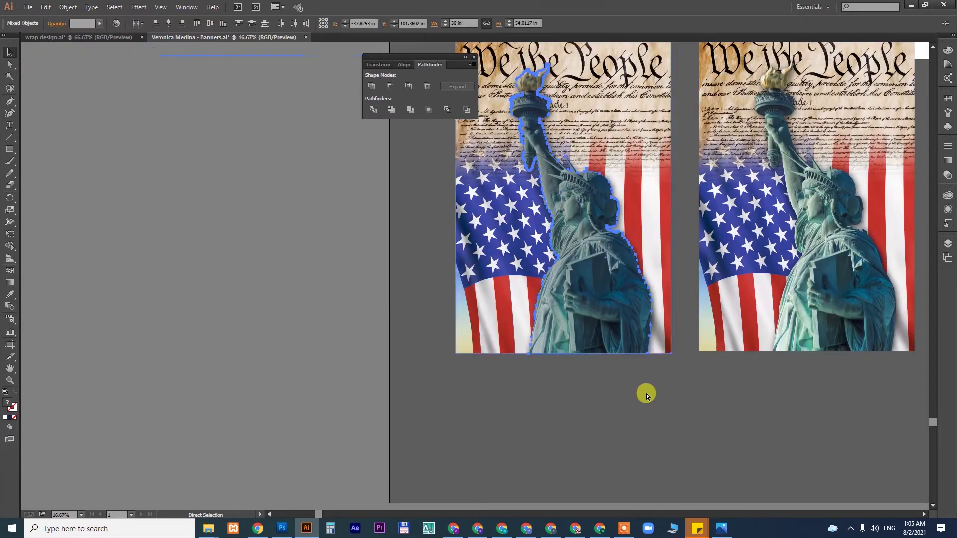
drag(638, 381, 670, 363)
key(ctrl+7)
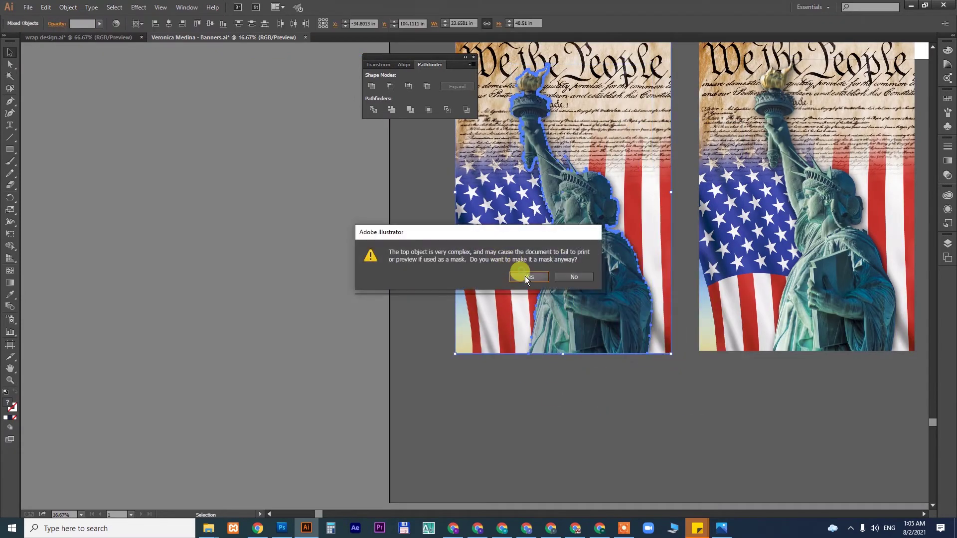
click(528, 274)
key(ctrl+minus)
key(ctrl+minus)
key(ctrl+minus)
drag(493, 315, 493, 313)
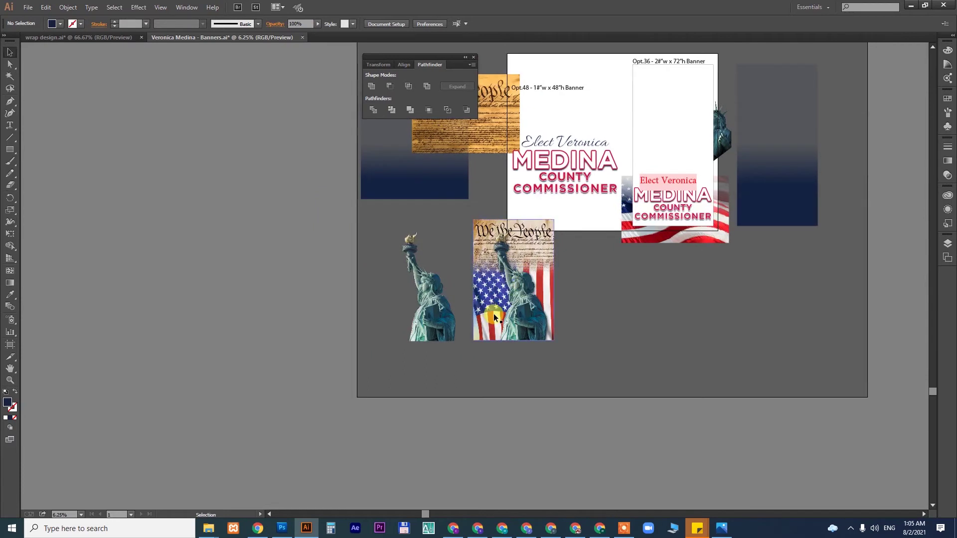
drag(423, 316, 671, 310)
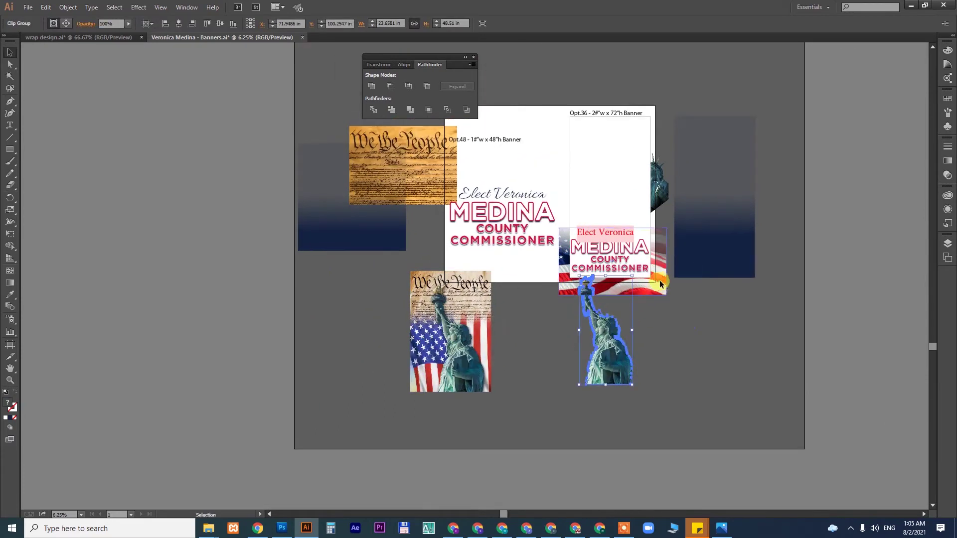
Release and ungroup the waving flag, strip its gradient overlay, and cut the flag image.
right_click(690, 328)
mouse_move(707, 346)
mouse_down()
mouse_move(691, 328)
mouse_move(734, 330)
mouse_move(723, 316)
mouse_up()
click(742, 384)
right_click(722, 316)
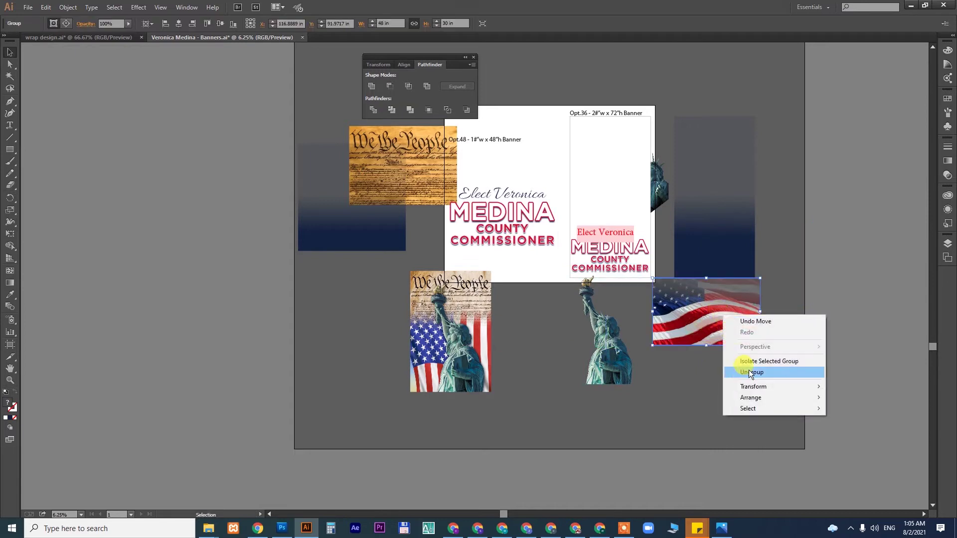
click(728, 363)
click(735, 374)
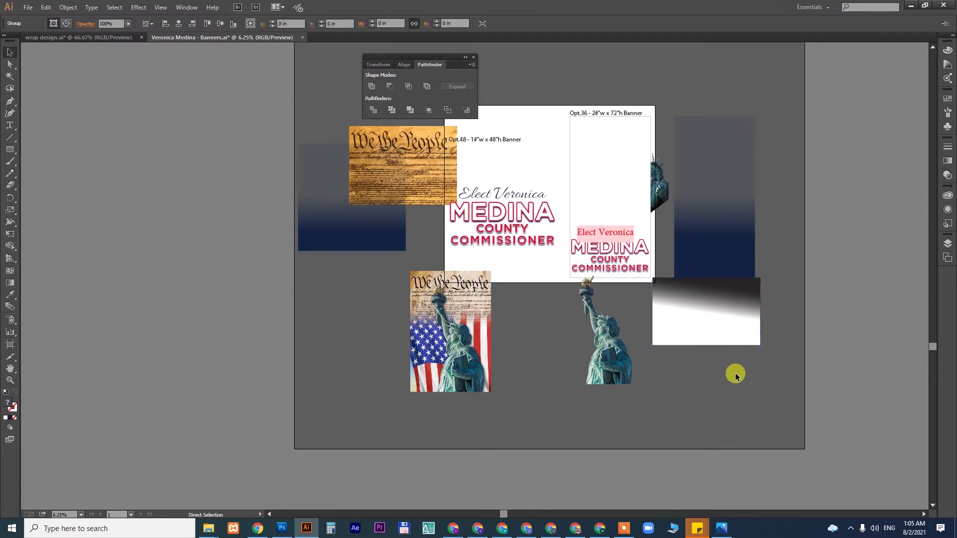
key(ctrl+z)
drag(711, 319, 719, 366)
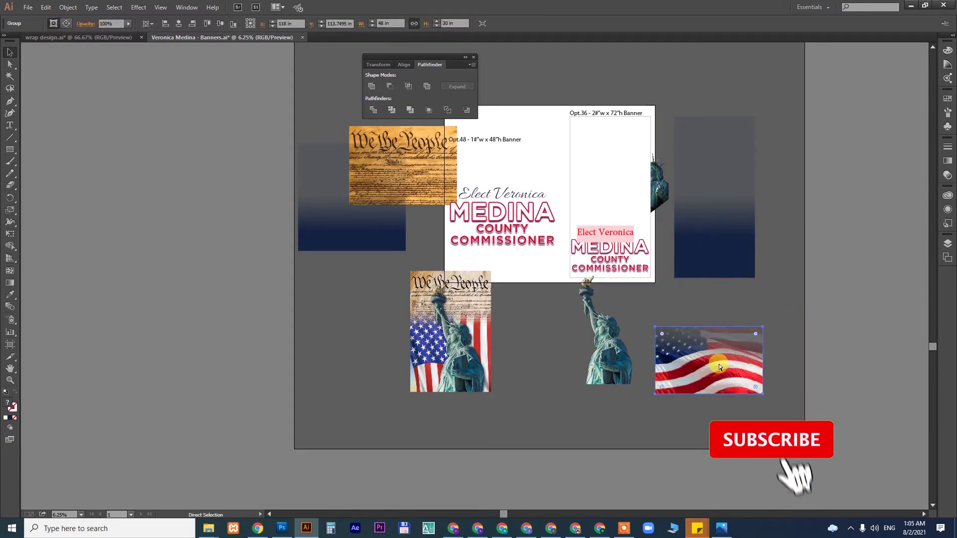
key(Delete)
Paste the waving flag into the Jeep wrap design at 20 in width.
click(120, 40)
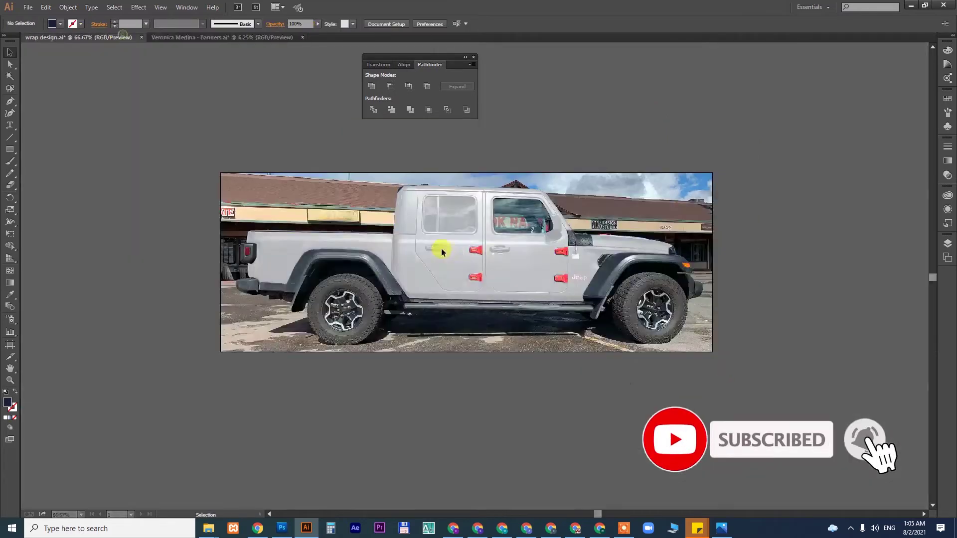
click(528, 277)
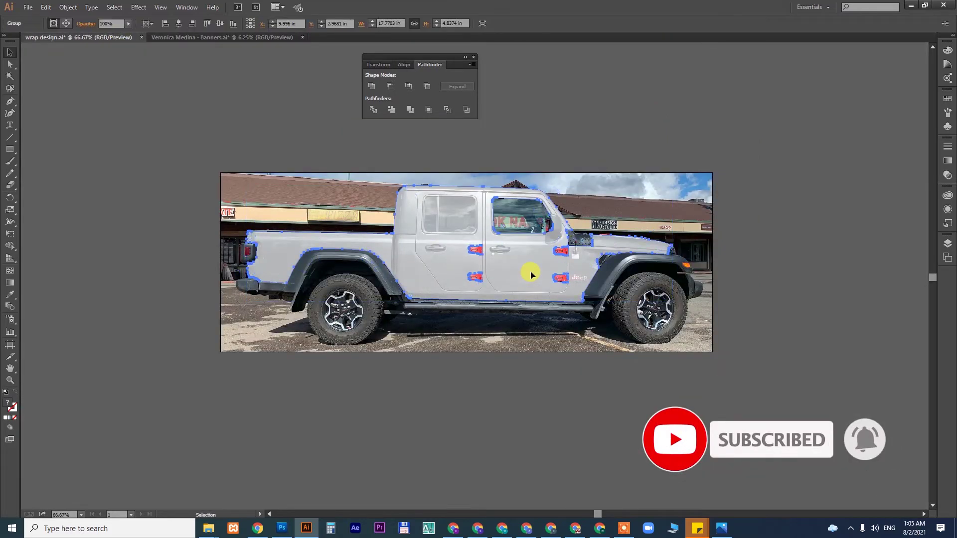
key(ctrl+v)
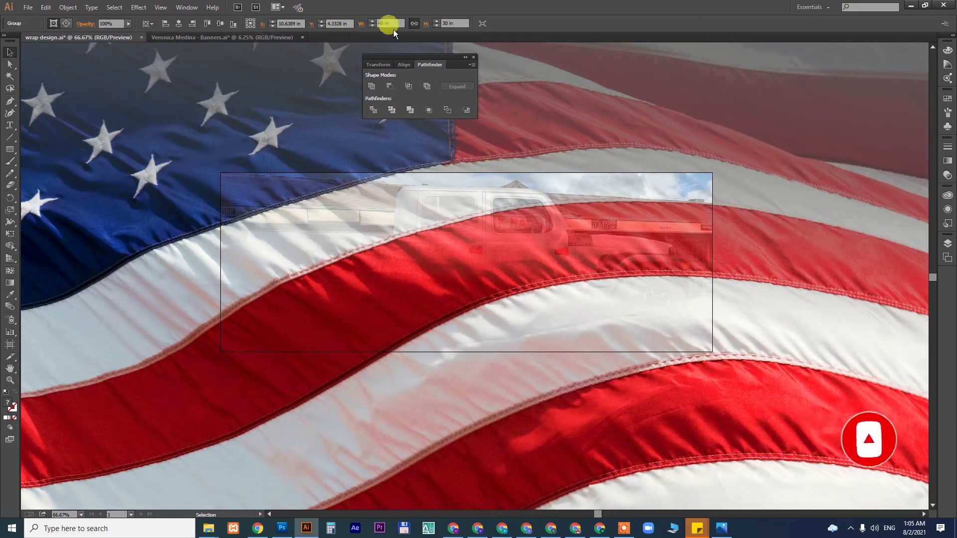
click(383, 23)
text(20)
key(Return)
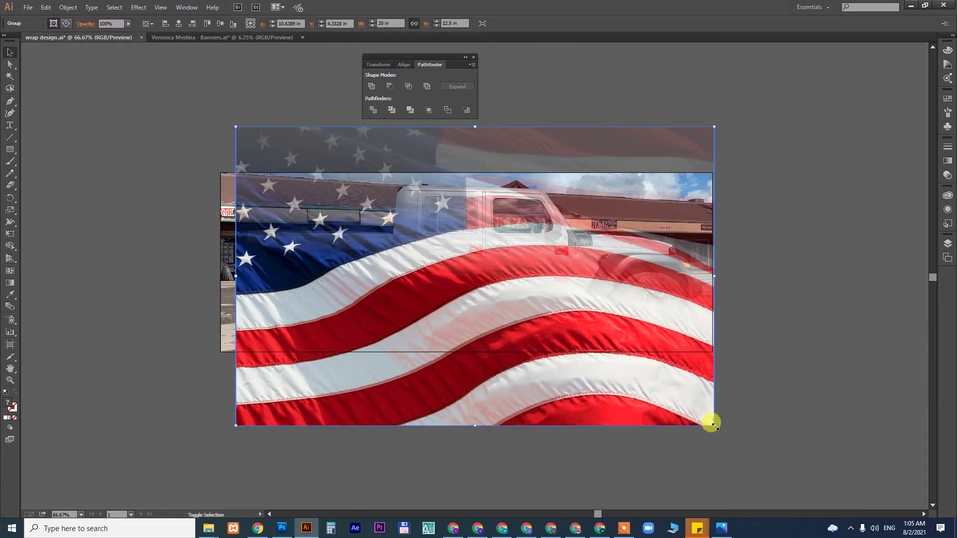
Scale the flag across both doors and clip it to the truck body outline.
drag(715, 426, 533, 313)
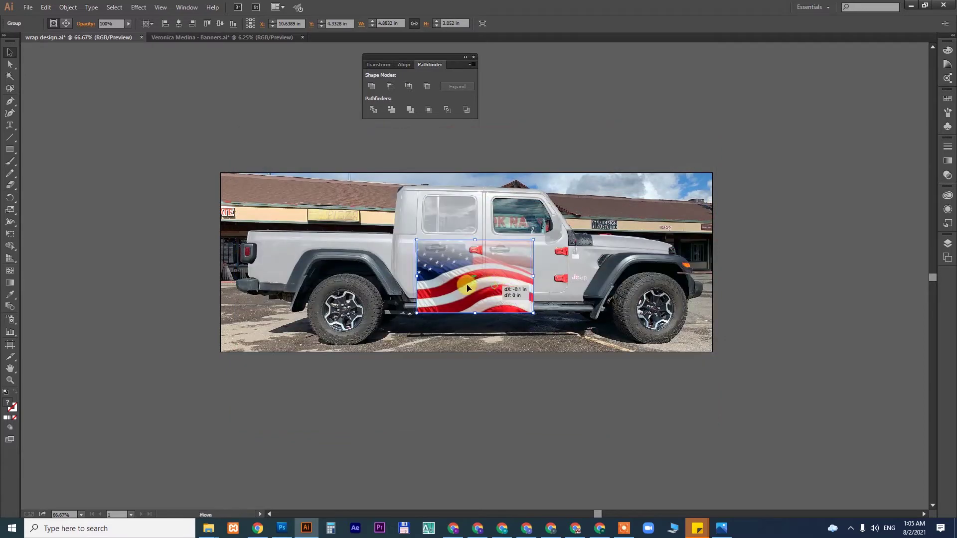
mouse_move(467, 287)
mouse_down()
mouse_move(597, 358)
mouse_move(558, 338)
mouse_up()
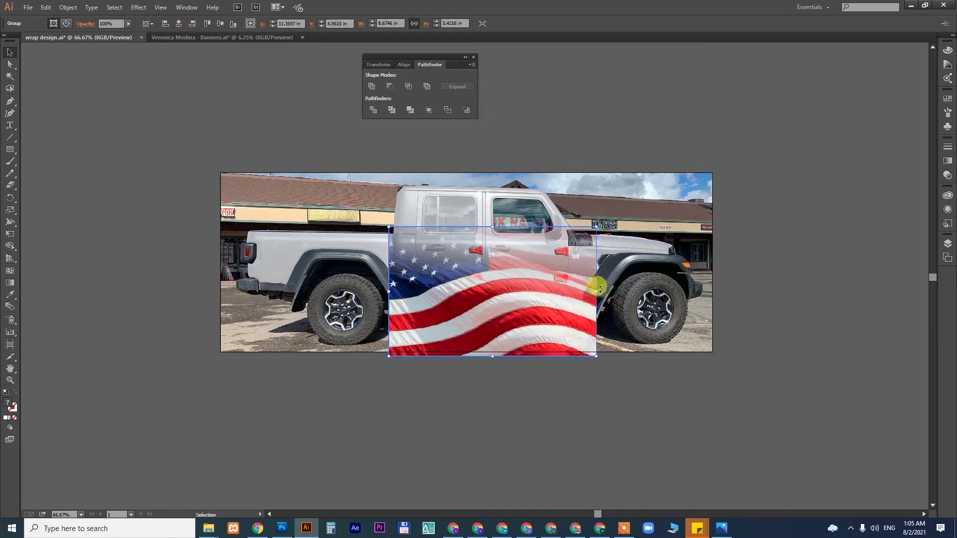
drag(597, 292, 608, 291)
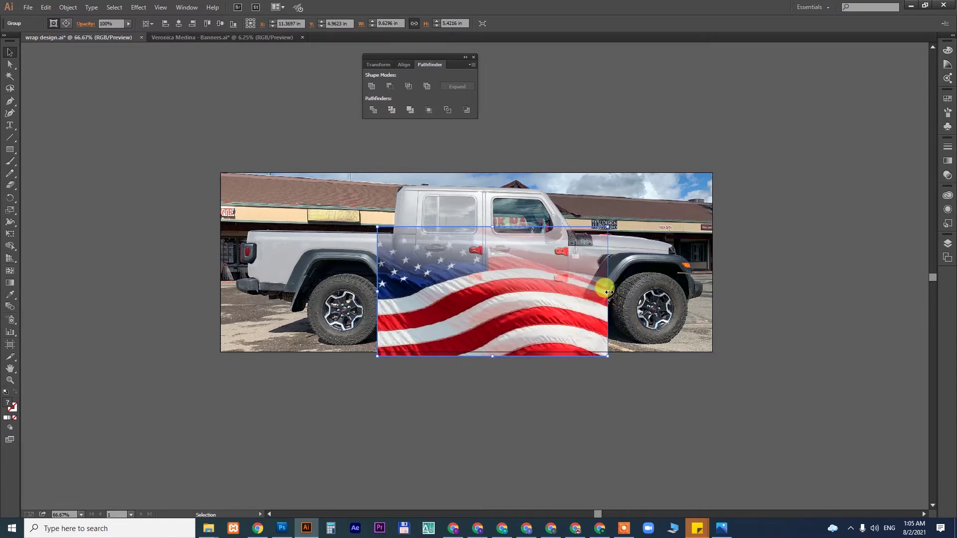
click(486, 192)
key(ctrl+shift+bracketright)
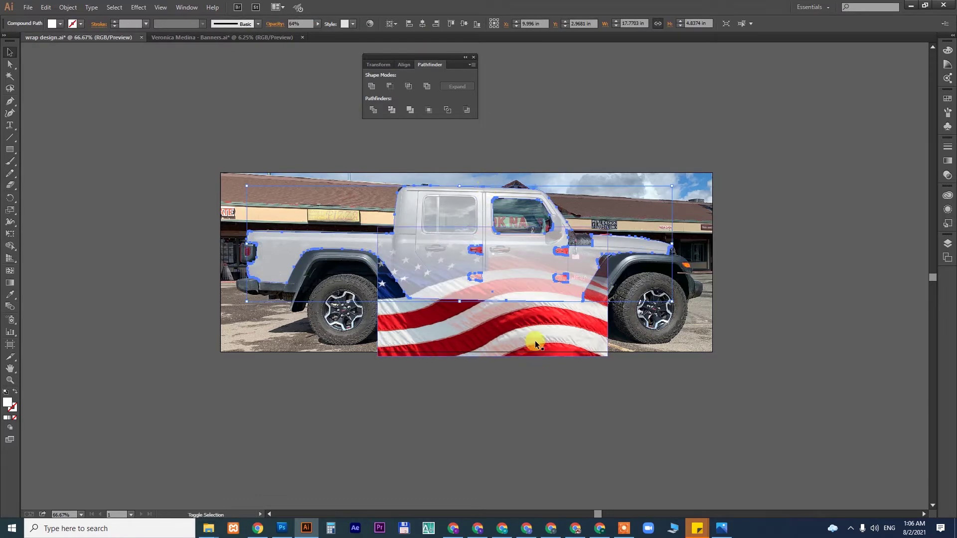
right_click(535, 343)
click(560, 397)
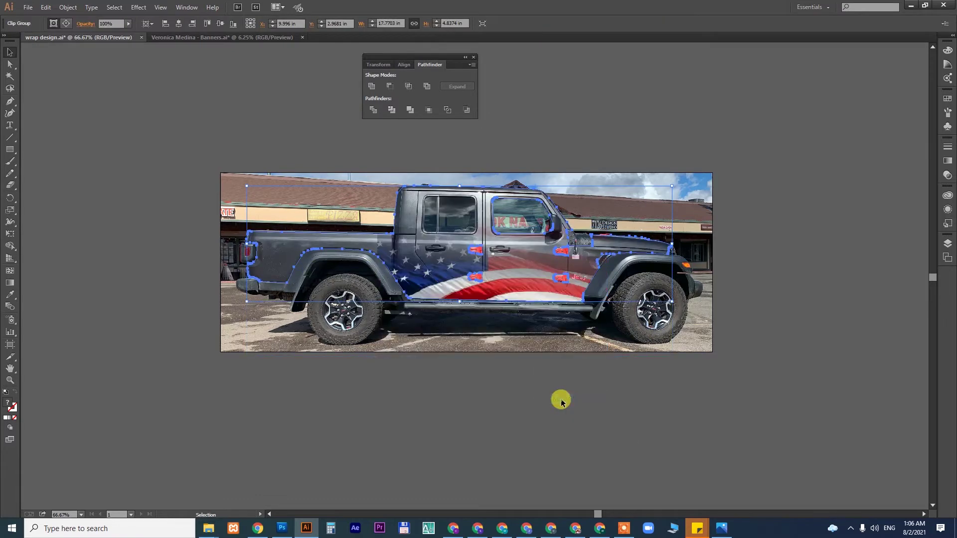
double_click(510, 282)
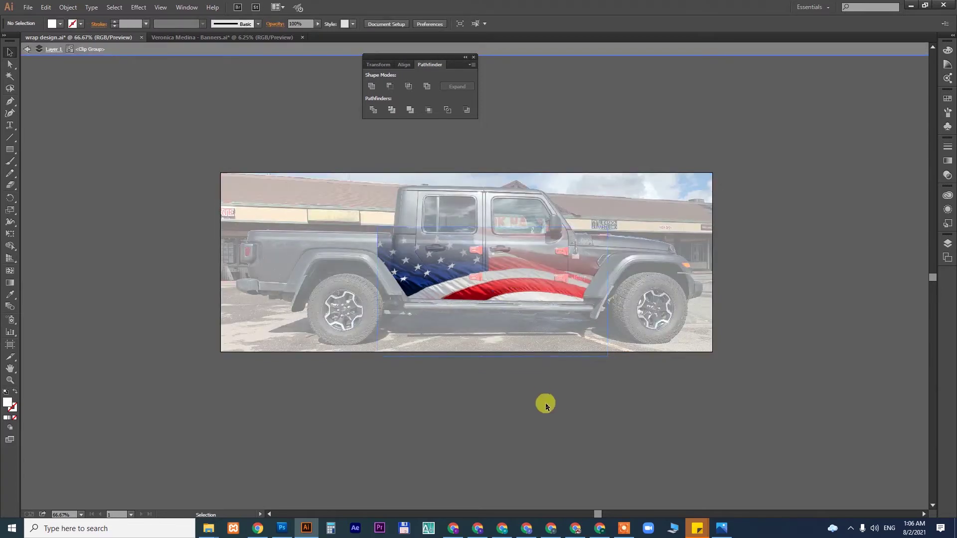
double_click(545, 406)
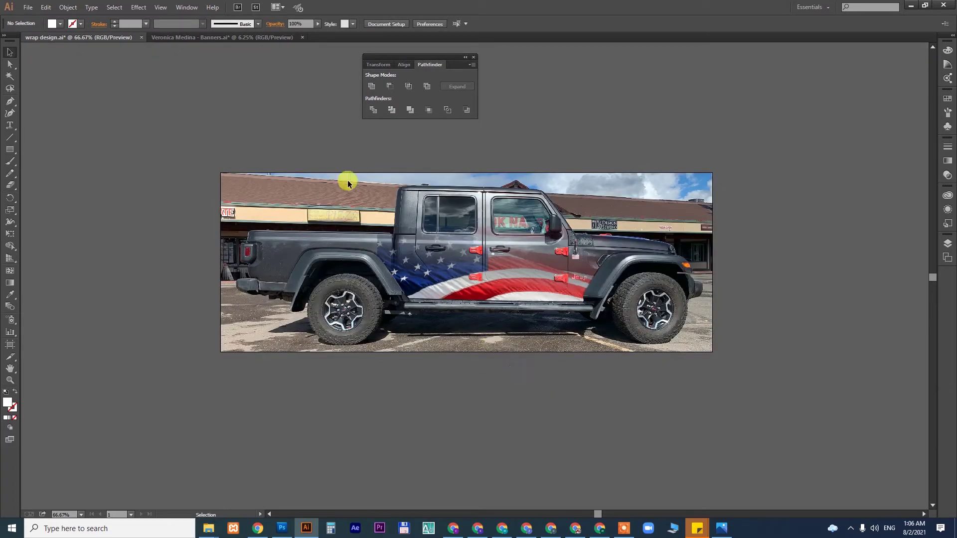
Save wrap design.ai, cut the right navy gradient panel from Banners, and enter the truck clip group.
key(ctrl+s)
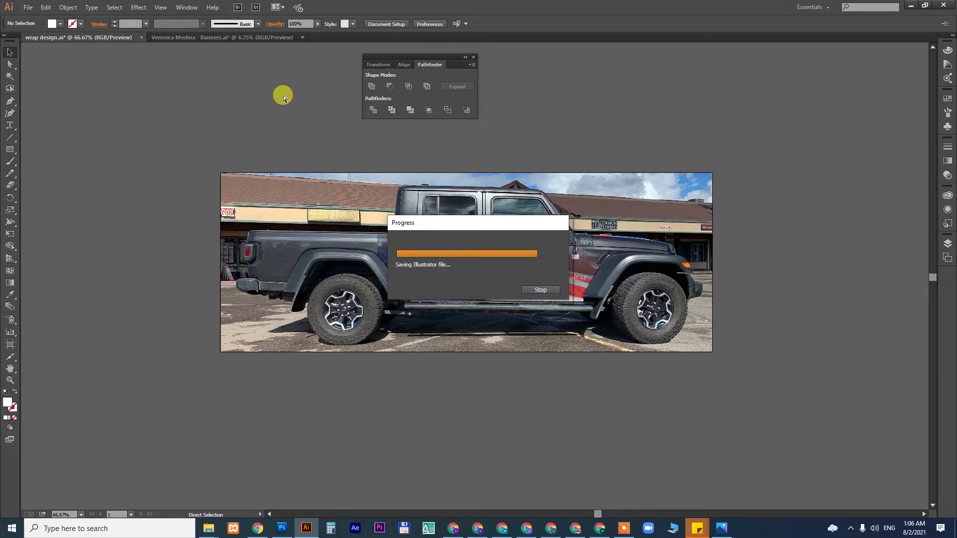
click(257, 38)
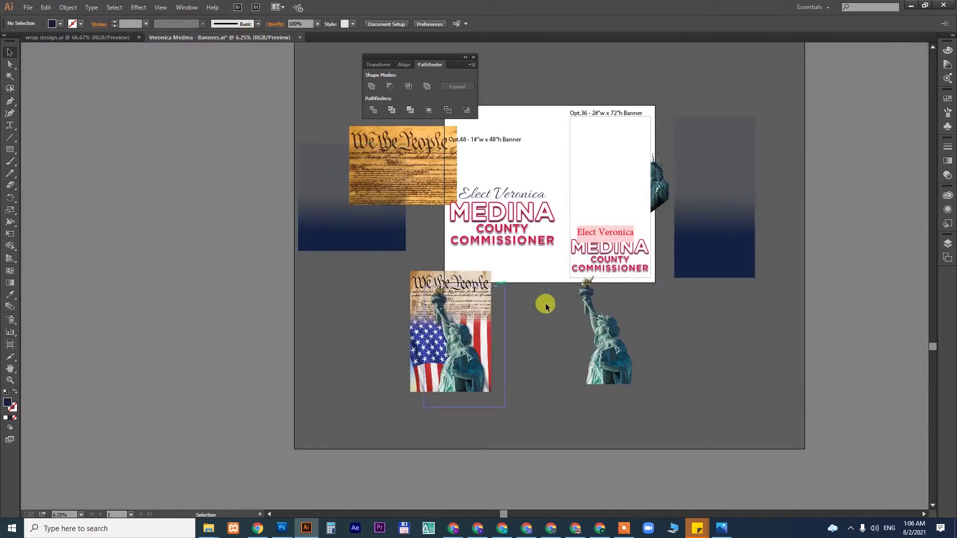
click(729, 254)
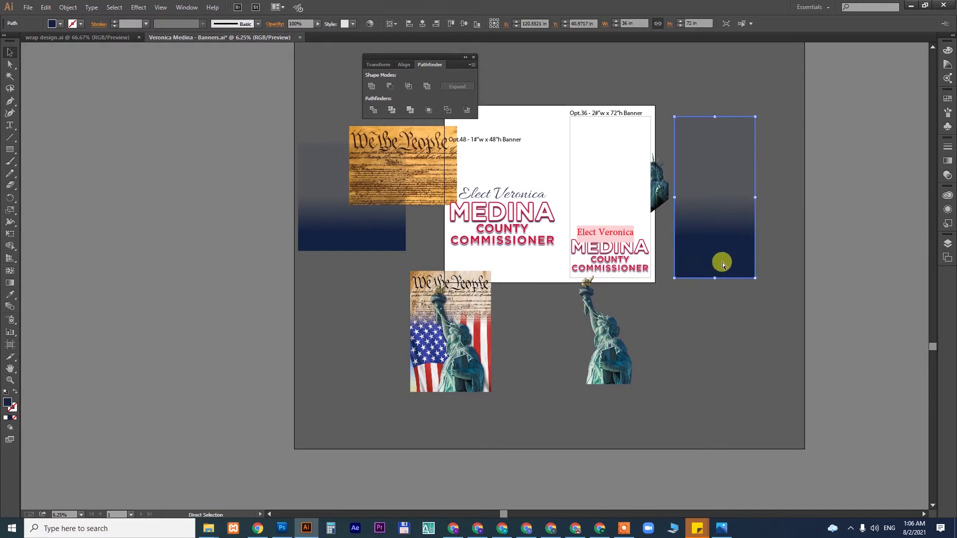
key(Delete)
click(105, 37)
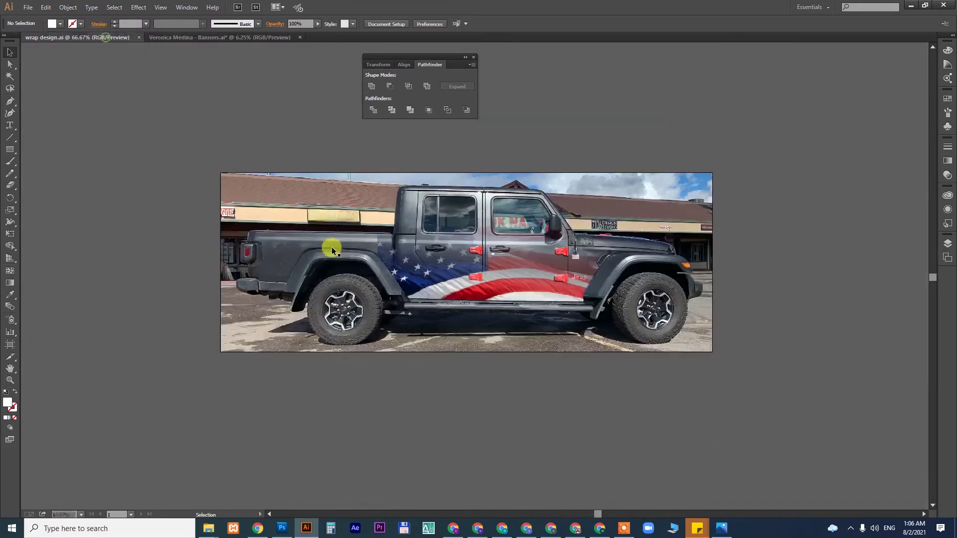
double_click(474, 270)
Paste the navy gradient at 4 in height and stretch it across the truck's doors.
click(504, 278)
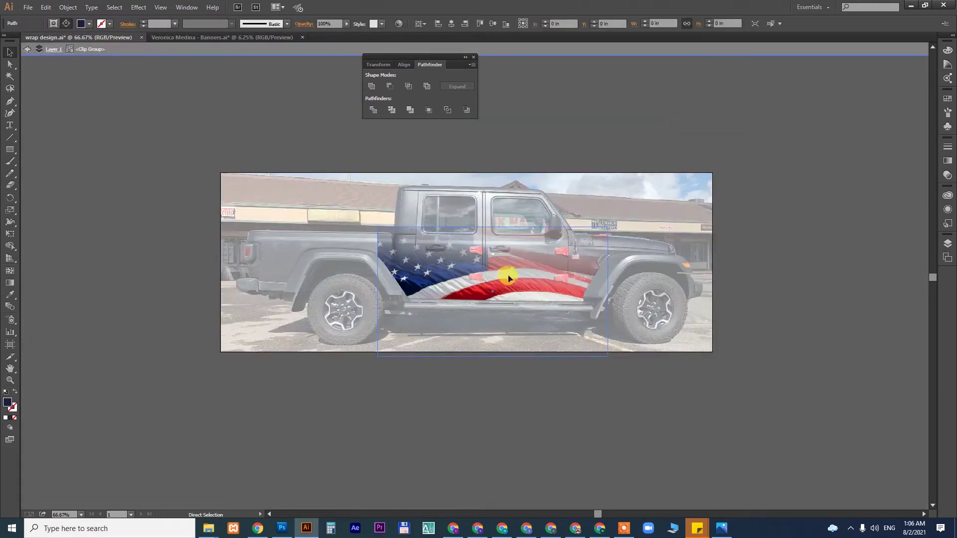
click(662, 24)
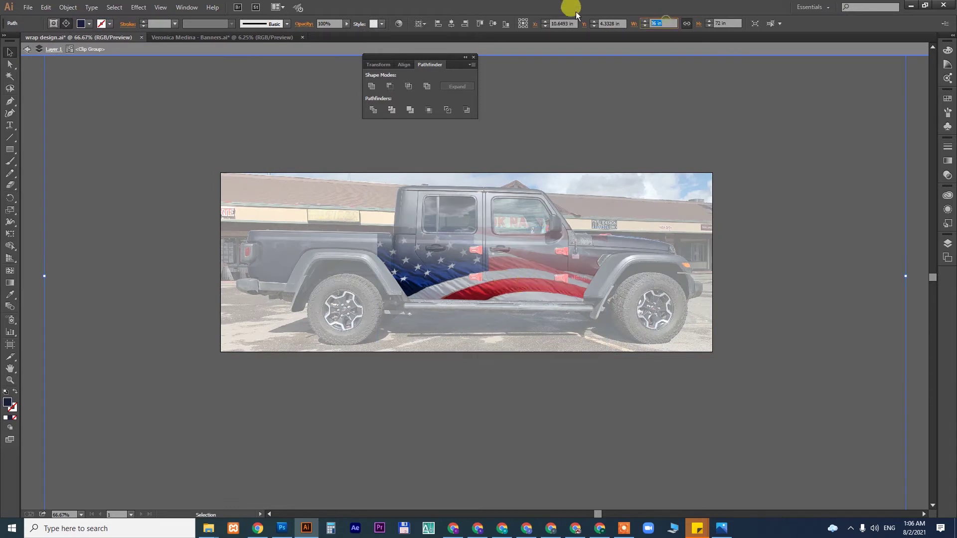
text(4)
key(Return)
click(482, 290)
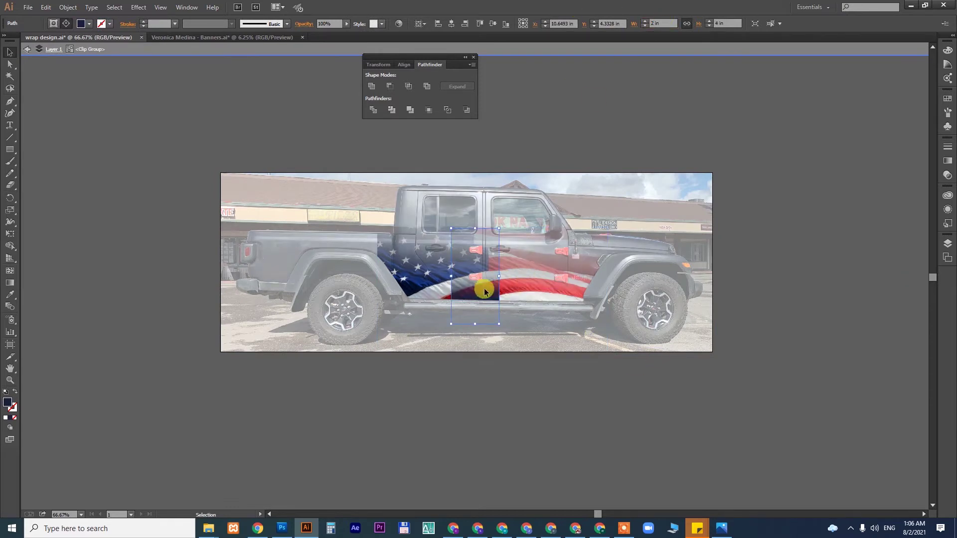
mouse_move(485, 292)
mouse_down()
mouse_move(423, 281)
mouse_move(620, 285)
mouse_move(660, 298)
mouse_up()
drag(390, 266, 230, 267)
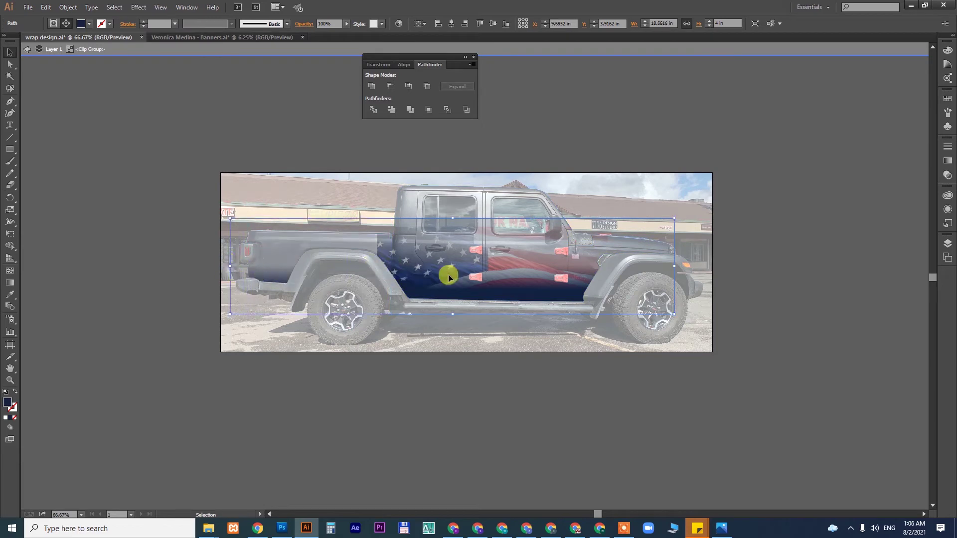
Draw a navy rectangle covering the whole truck, behind the flag.
key(m)
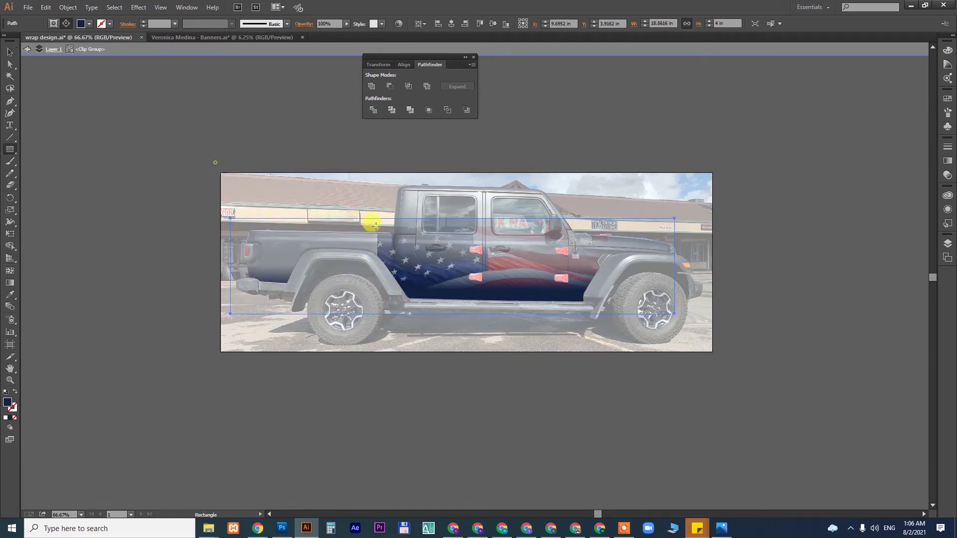
drag(215, 162, 705, 323)
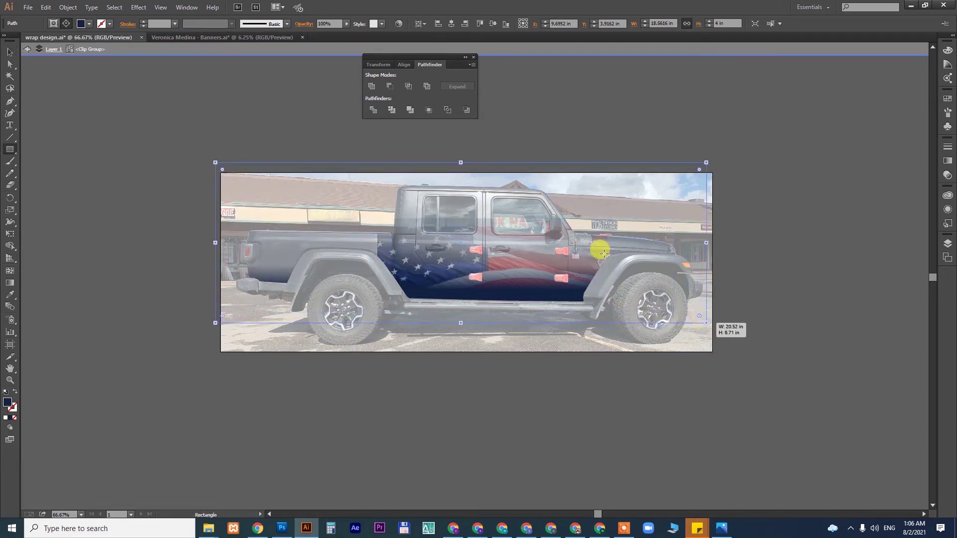
key(v)
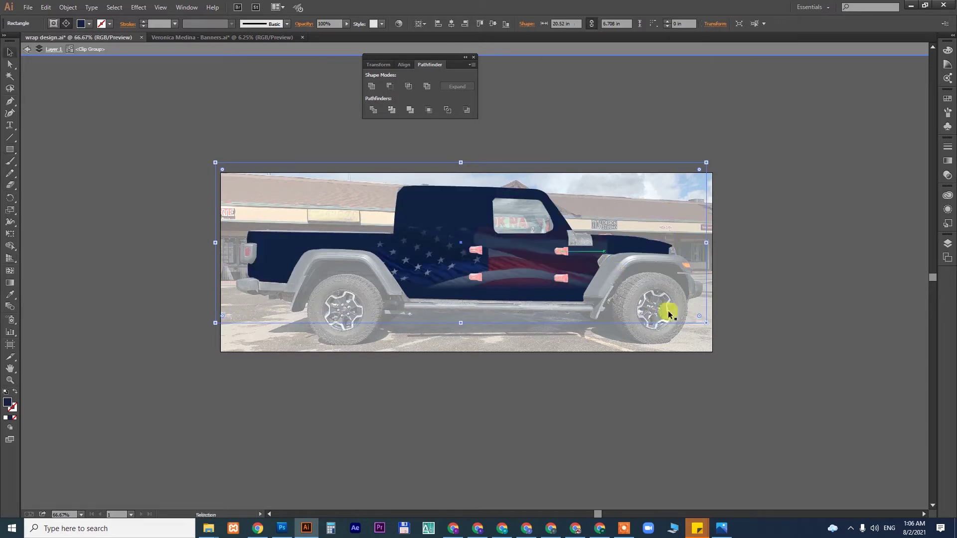
Move the navy gradient band down over the flag and make it shorter.
scroll(337, 264, up, 3)
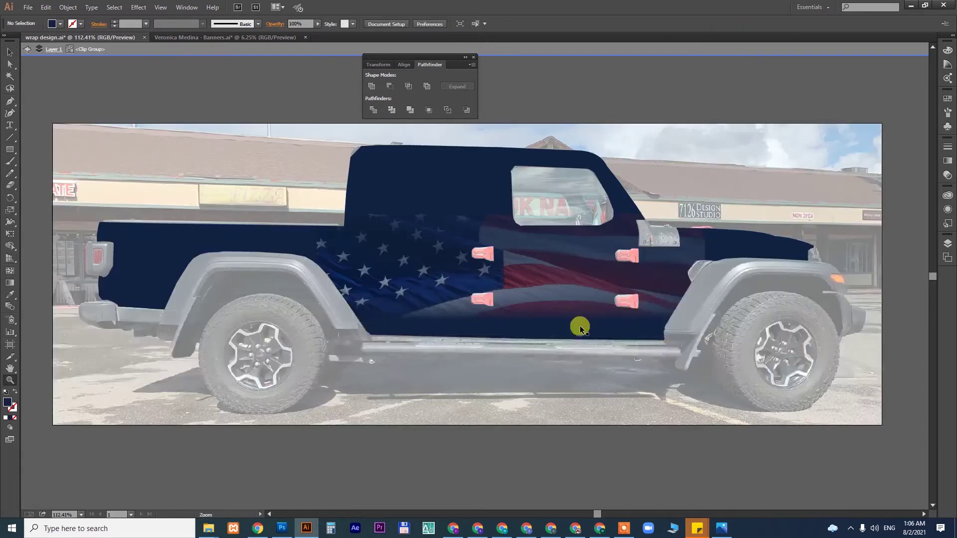
click(555, 282)
mouse_move(554, 282)
mouse_down()
mouse_move(581, 320)
mouse_move(573, 304)
mouse_up()
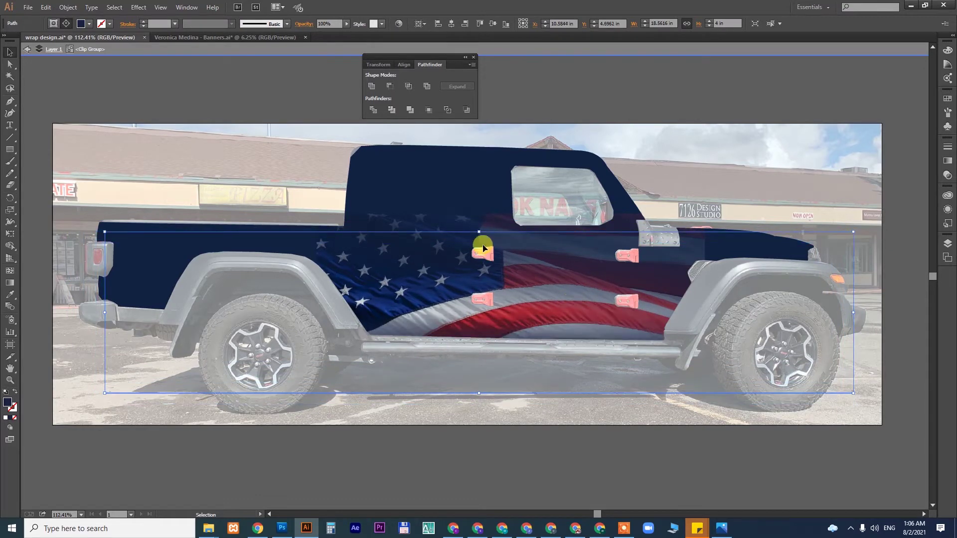
drag(481, 232, 479, 269)
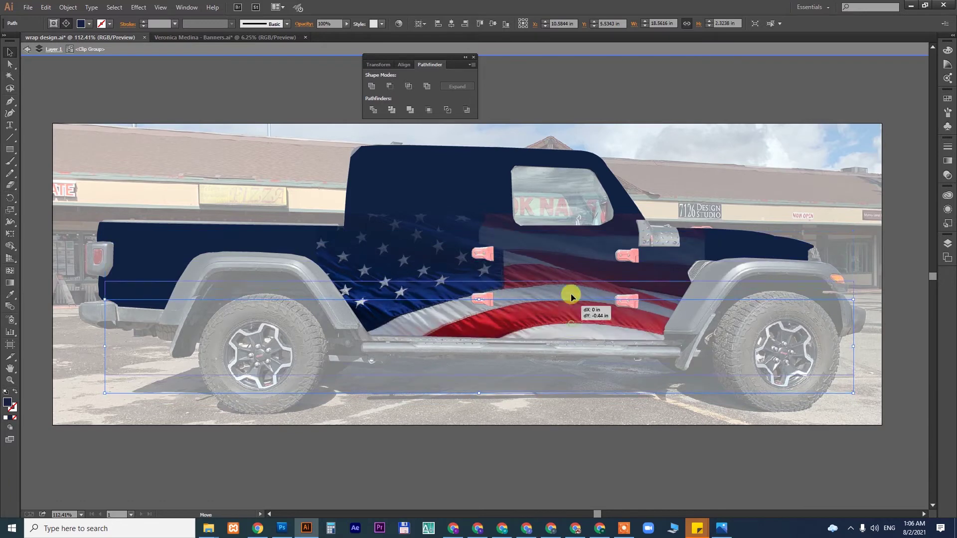
Lower the flag slightly, stretch it taller, exit the clip group, and save wrap design.ai.
drag(572, 308, 572, 313)
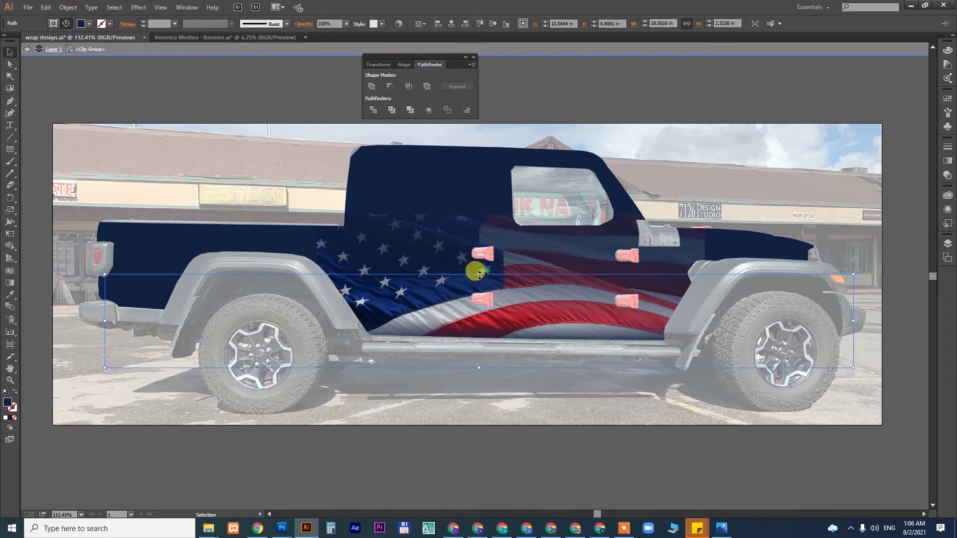
drag(479, 274, 479, 258)
drag(528, 303, 531, 307)
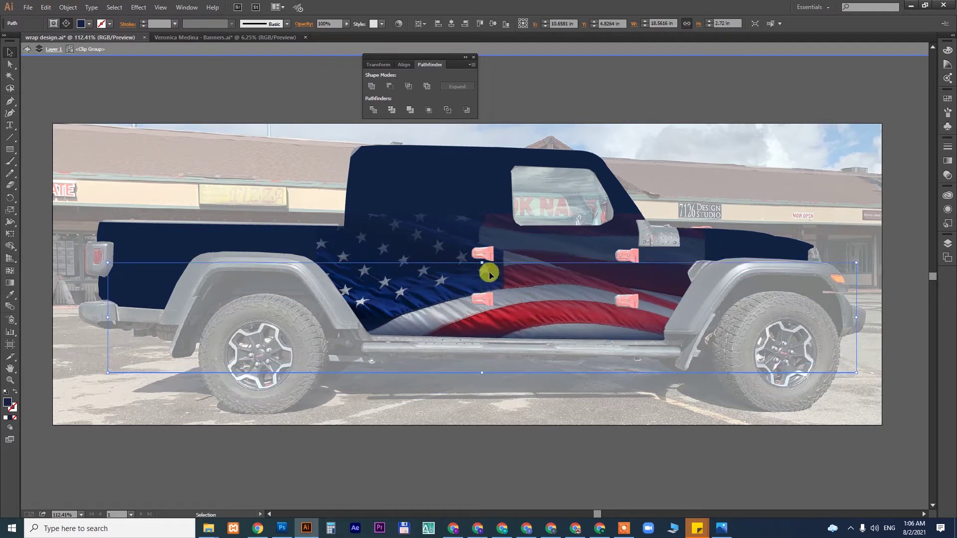
double_click(893, 123)
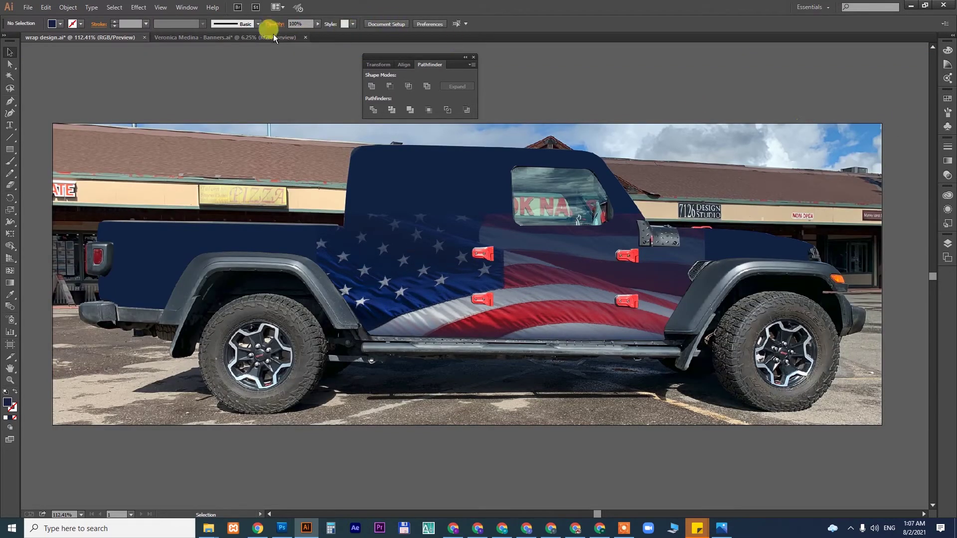
key(ctrl+s)
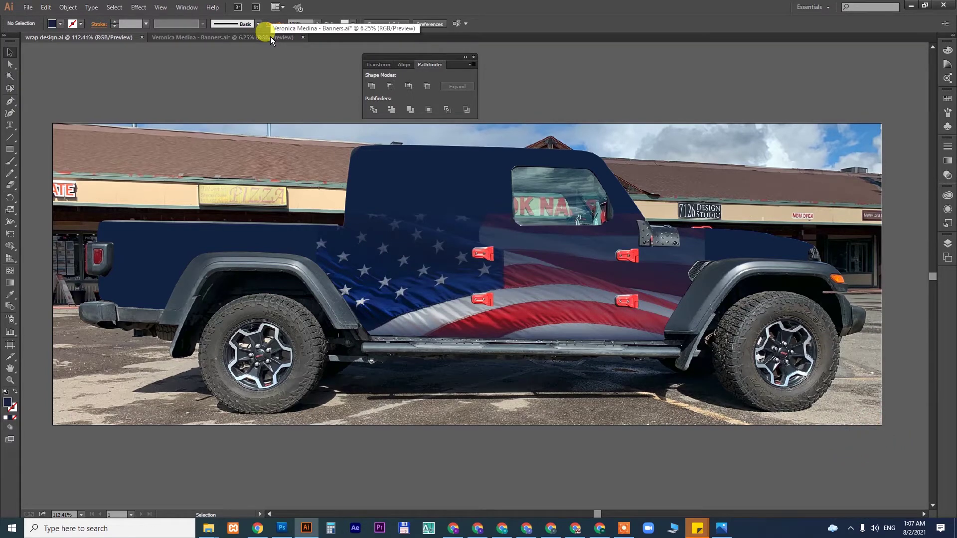
click(270, 37)
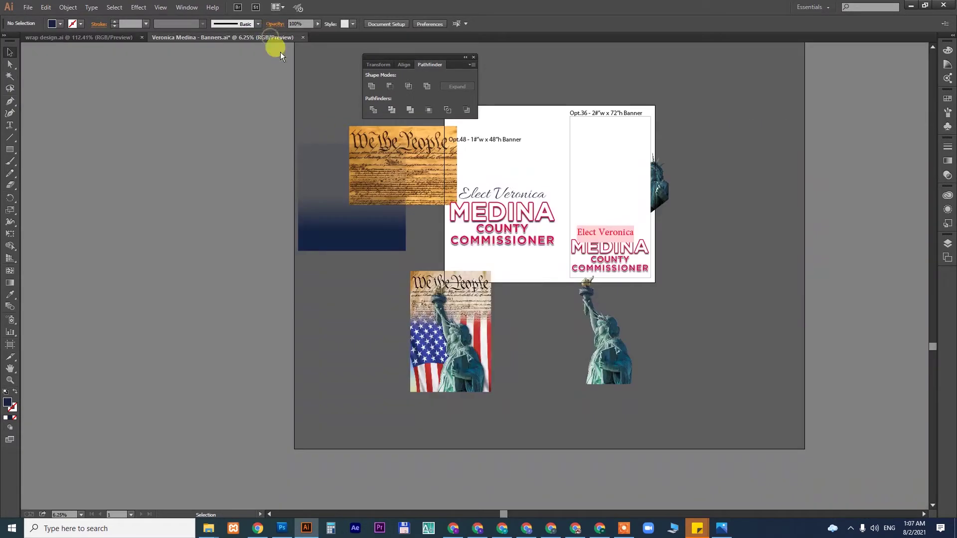
Cut the Statue of Liberty from the banners and paste it inside the Jeep's clip group.
click(621, 370)
key(ctrl+x)
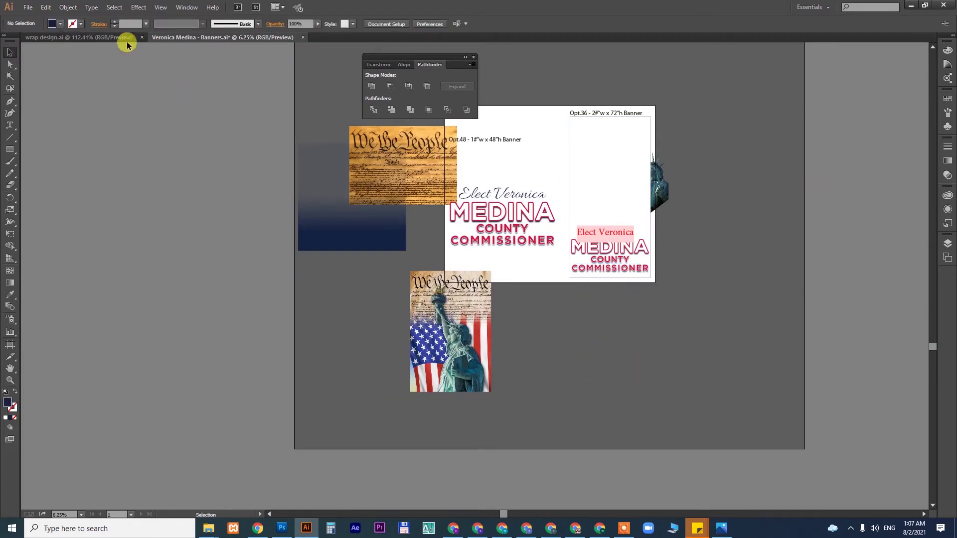
click(115, 37)
double_click(425, 222)
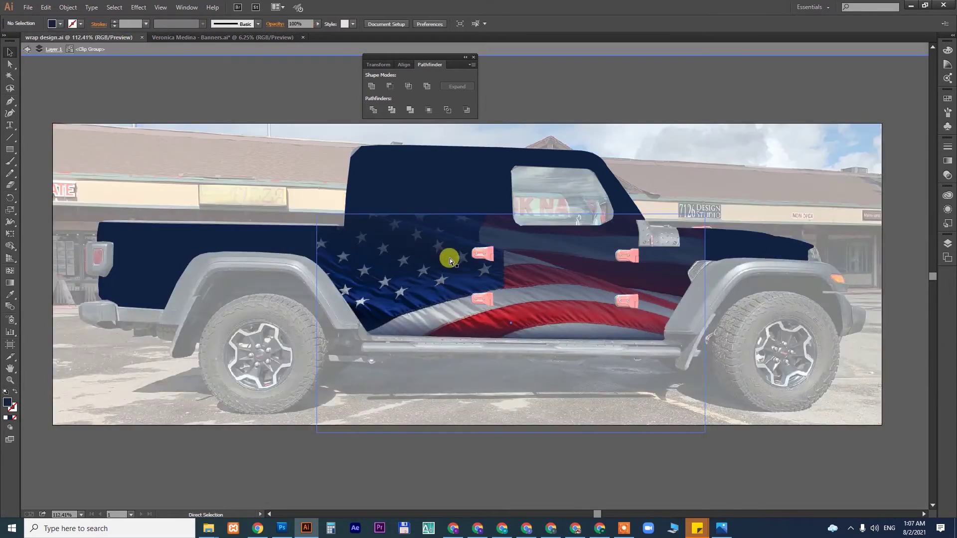
key(ctrl+v)
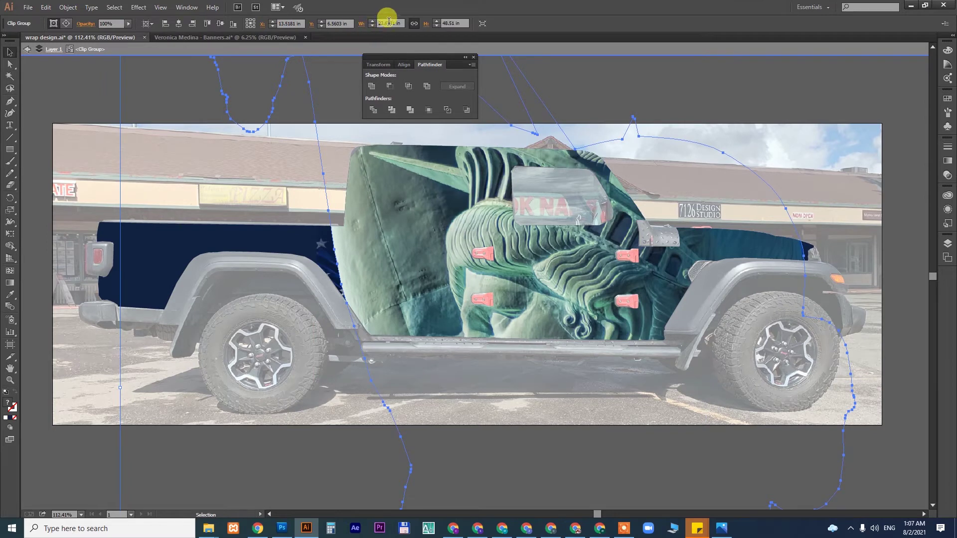
text(5)
Size the statue to 5 in width, then scale and position it on the Jeep's side.
key(Return)
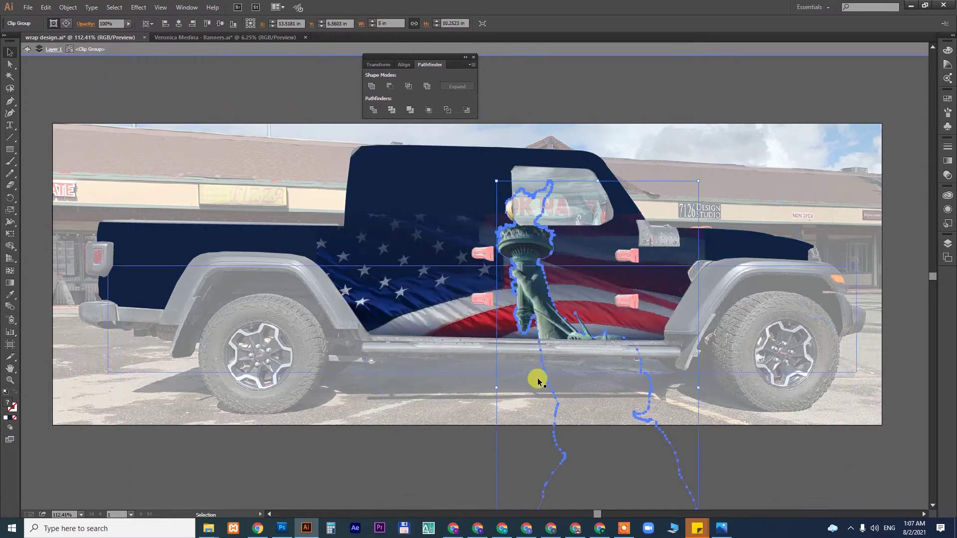
drag(625, 423, 538, 354)
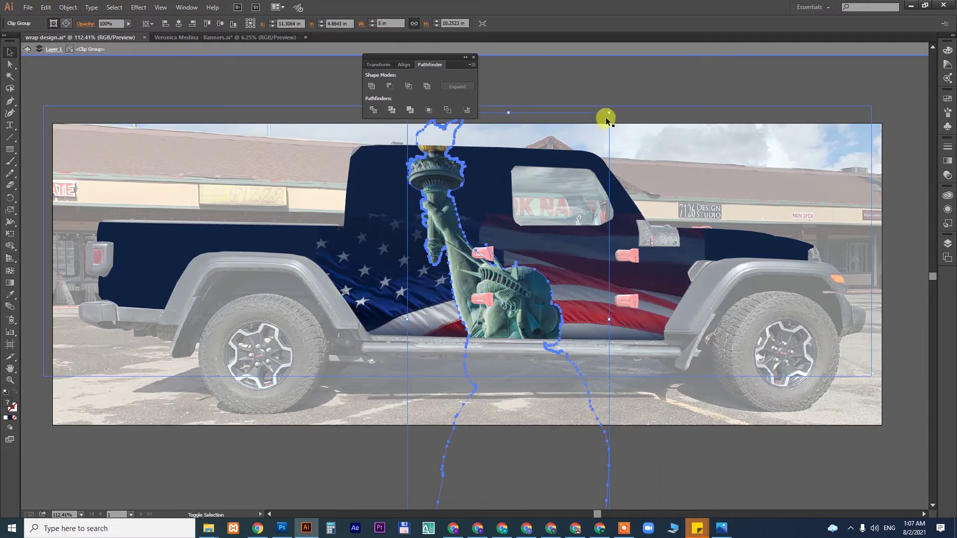
drag(609, 113, 560, 212)
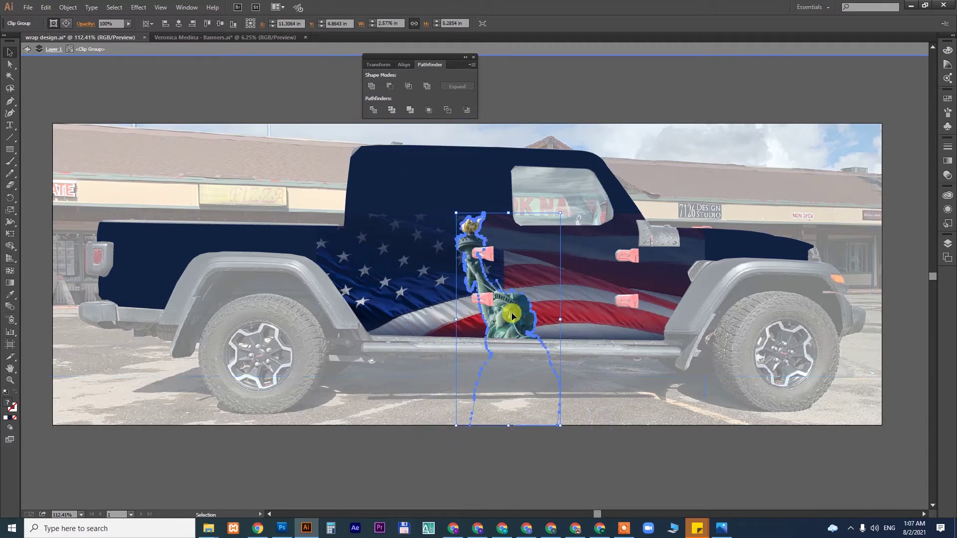
mouse_move(511, 292)
mouse_down()
mouse_move(510, 257)
mouse_move(463, 236)
mouse_move(477, 229)
mouse_up()
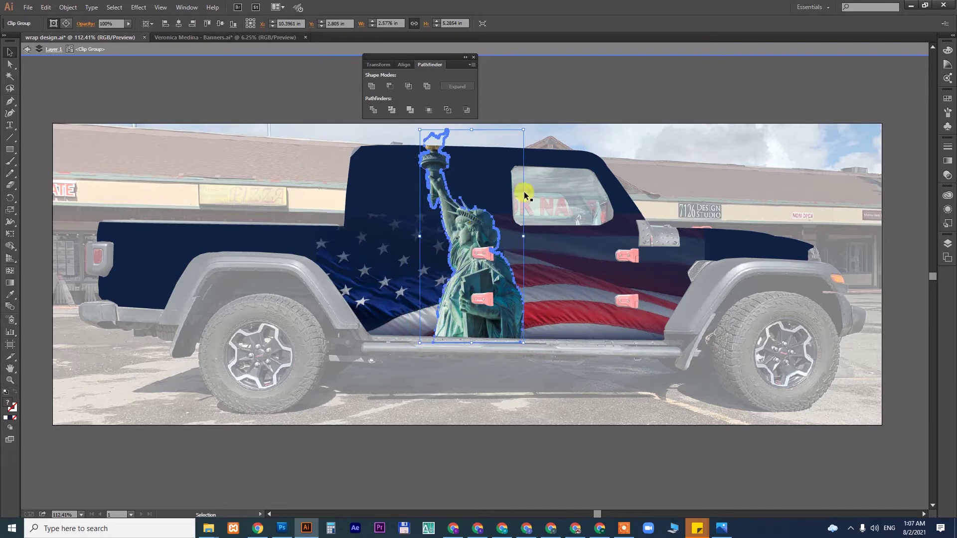
drag(523, 130, 521, 142)
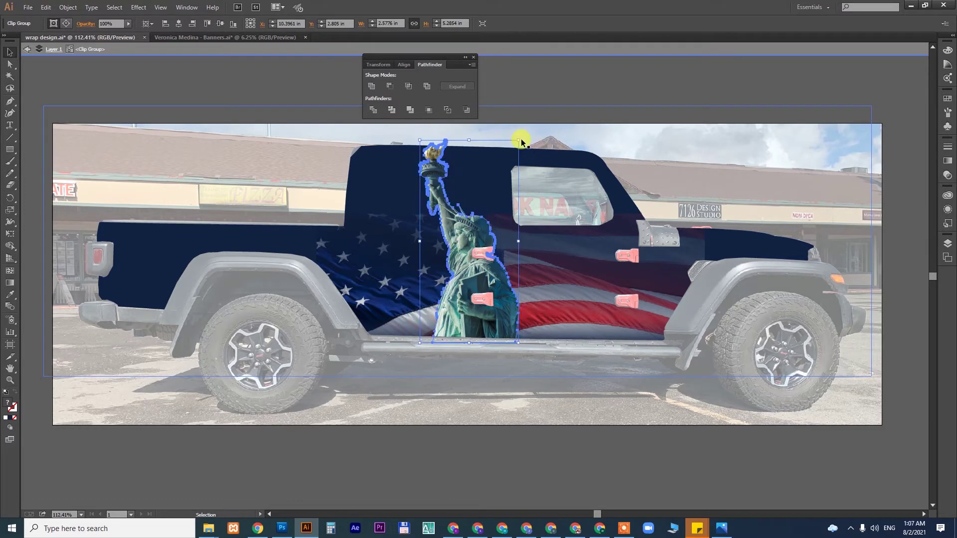
double_click(649, 470)
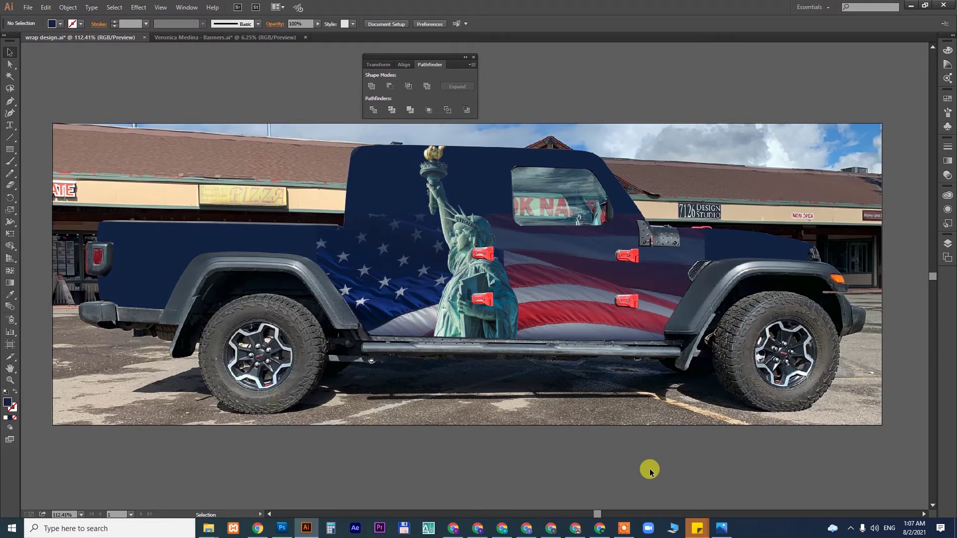
Release the clipping mask on the banner's title group.
click(276, 37)
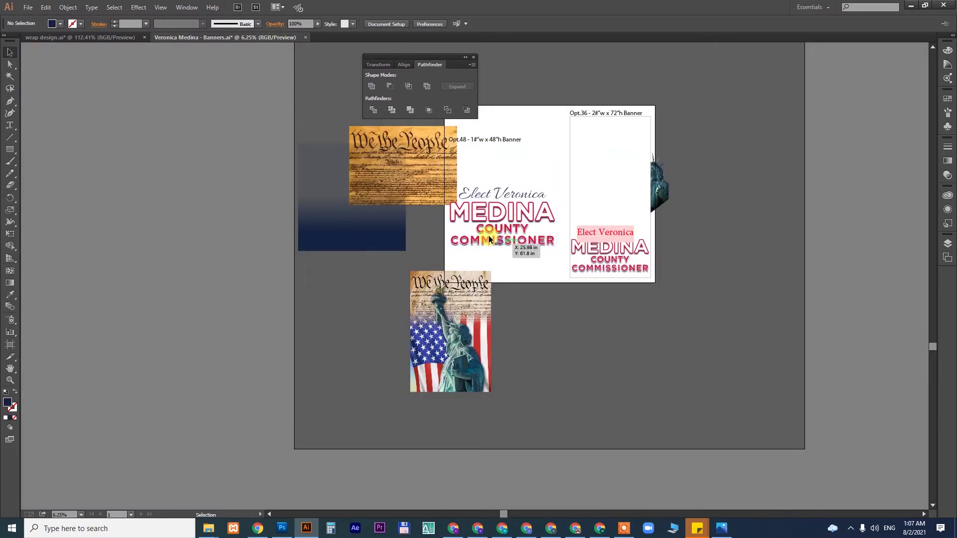
scroll(504, 189, up, 3)
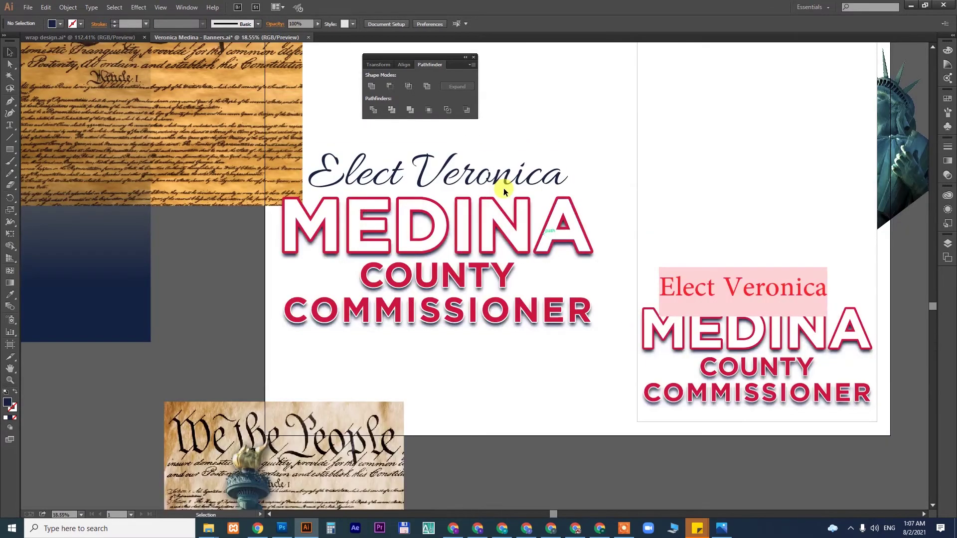
click(501, 175)
right_click(501, 179)
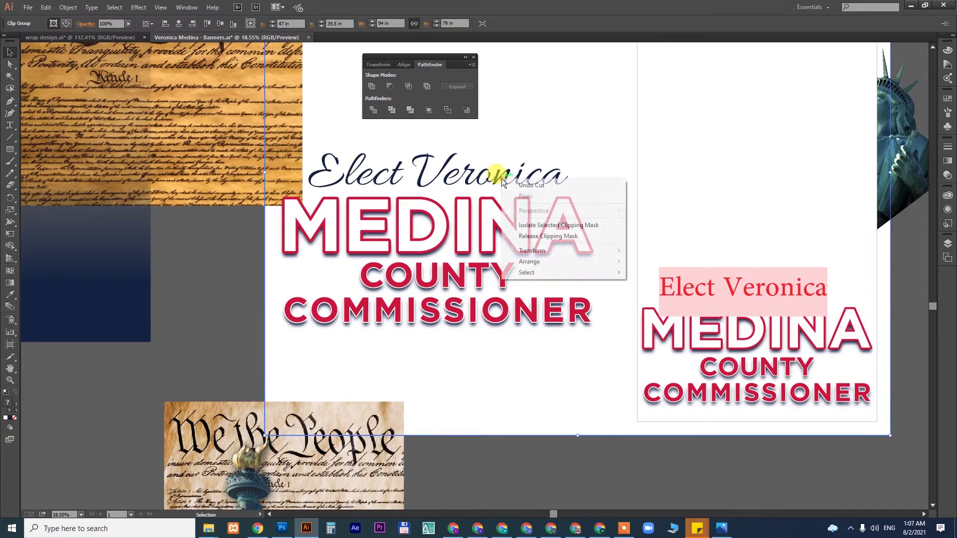
click(527, 238)
click(201, 243)
click(289, 345)
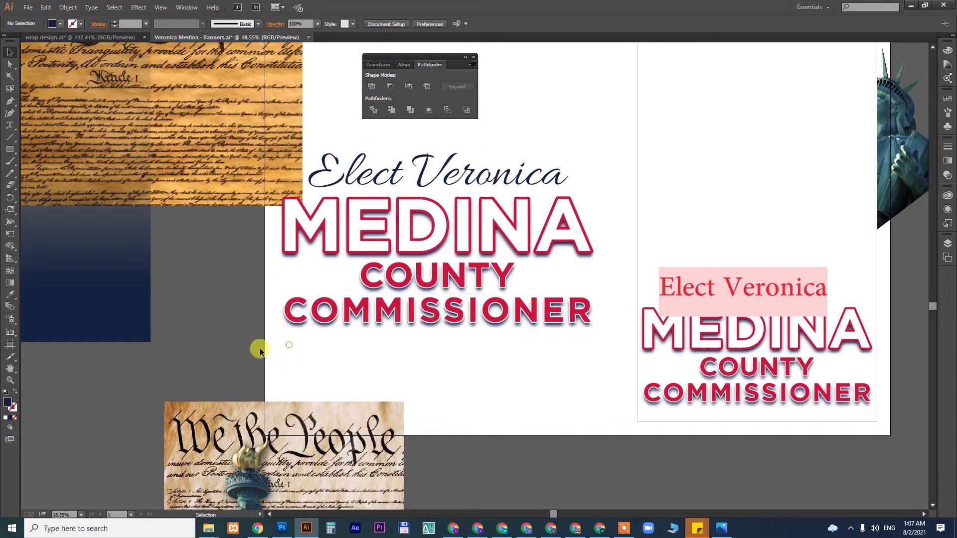
drag(286, 369, 621, 352)
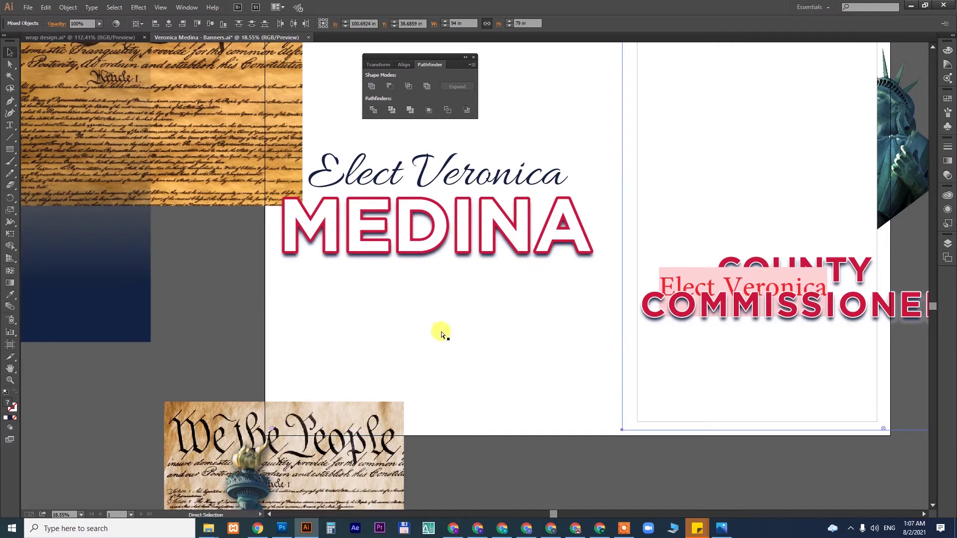
key(ctrl+z)
Release the clipping masks on the COMMISSIONER and COUNTY title lines.
right_click(420, 300)
click(339, 314)
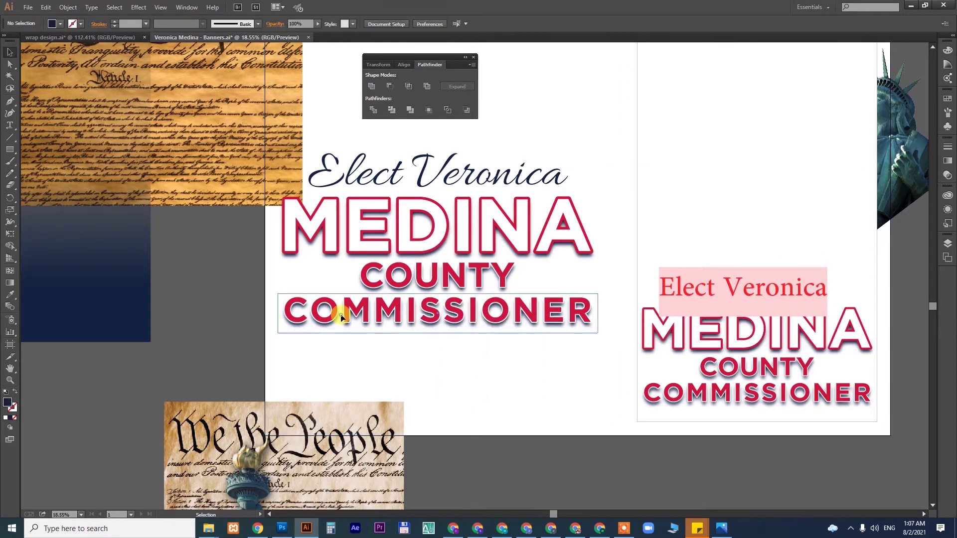
right_click(341, 314)
click(382, 374)
click(240, 356)
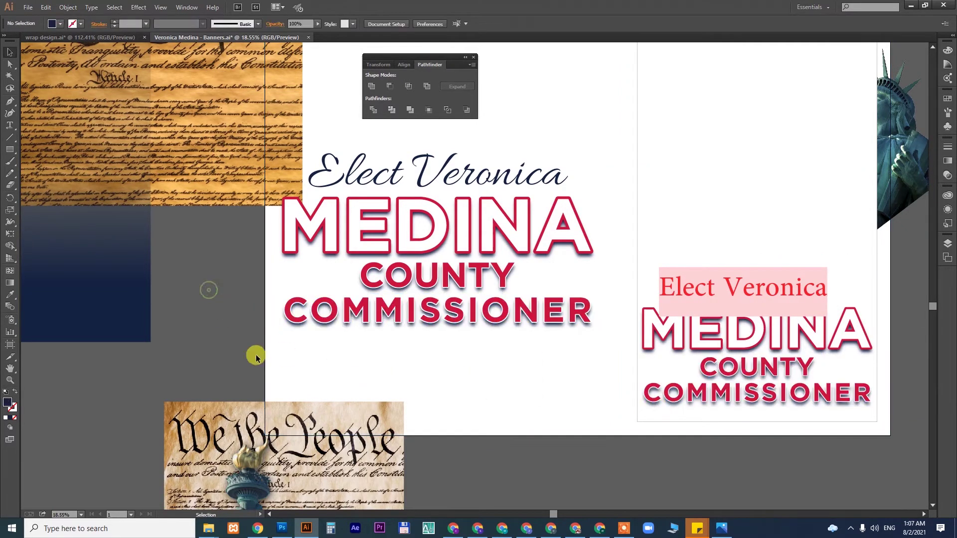
key(Delete)
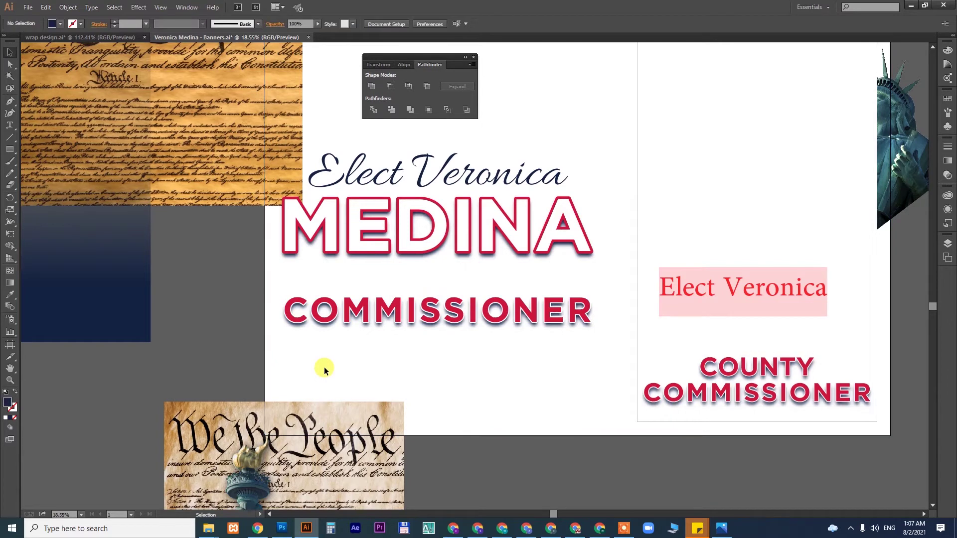
key(ctrl+z)
click(431, 280)
right_click(431, 280)
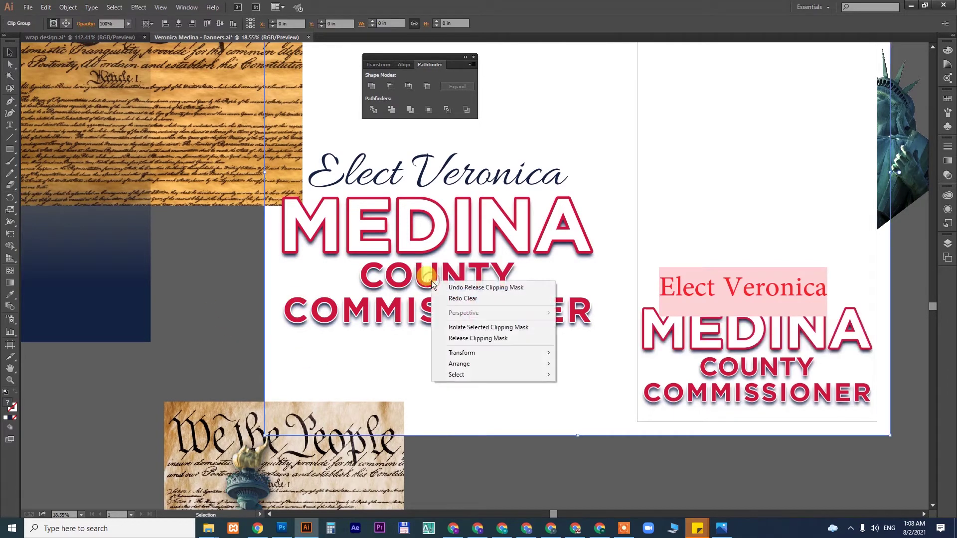
click(477, 338)
click(397, 384)
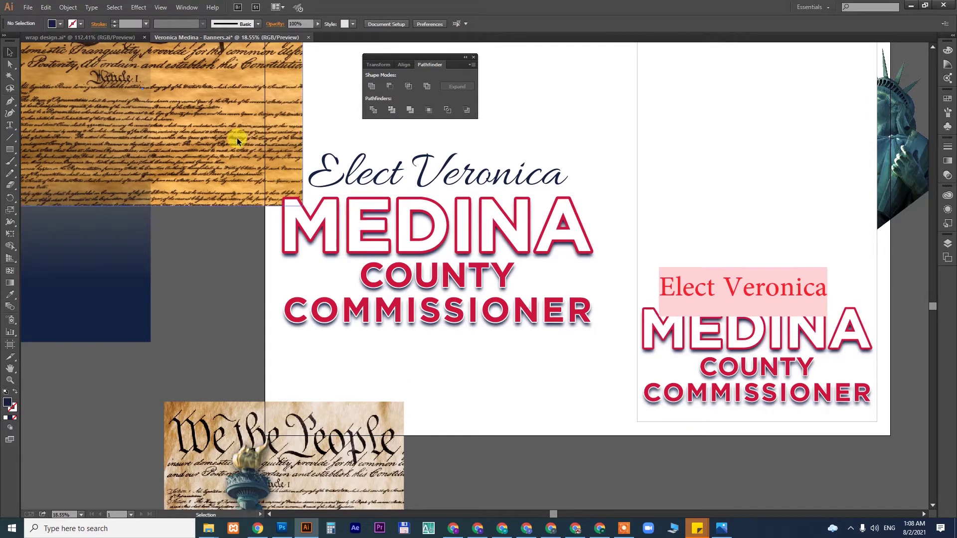
key(ctrl+z)
Marquee-select the complete campaign title text on the banner.
drag(425, 263, 598, 336)
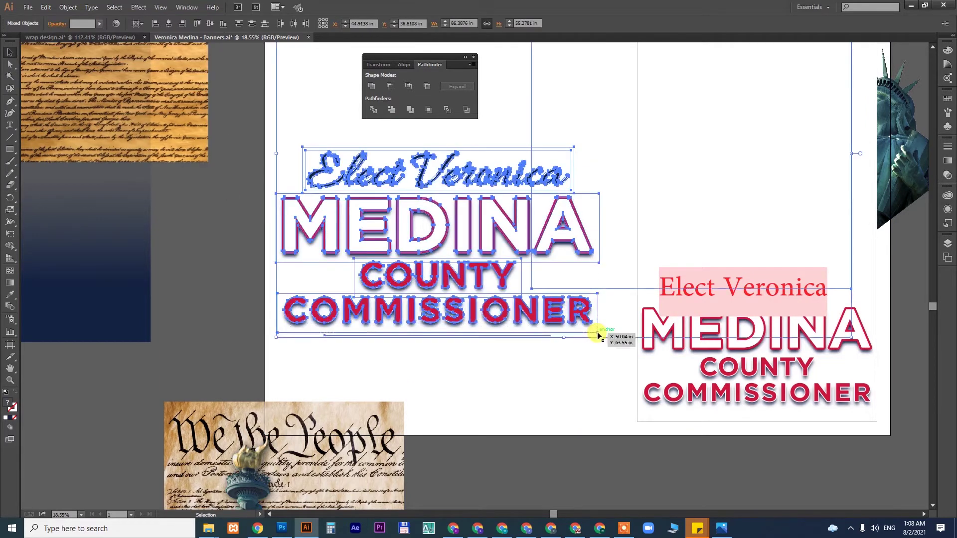
click(574, 359)
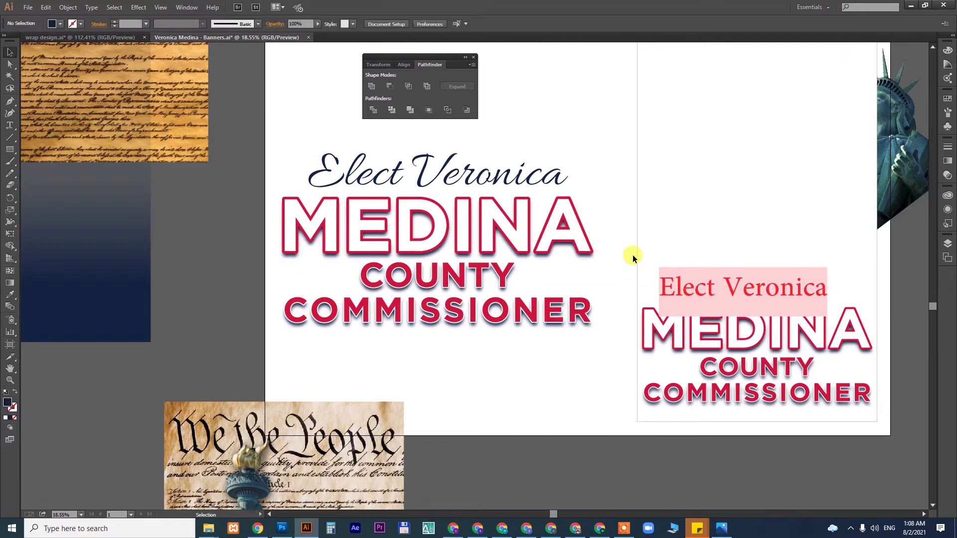
drag(285, 128, 577, 333)
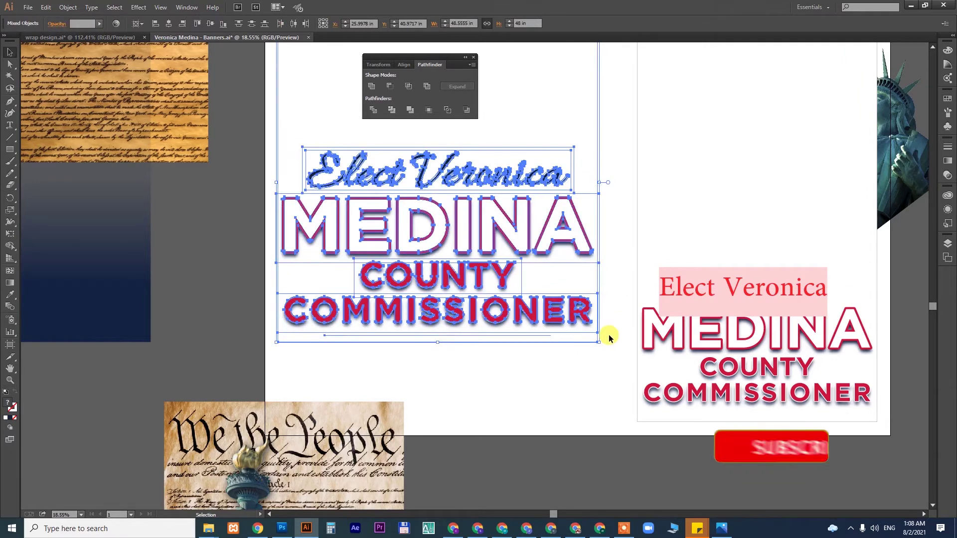
click(589, 374)
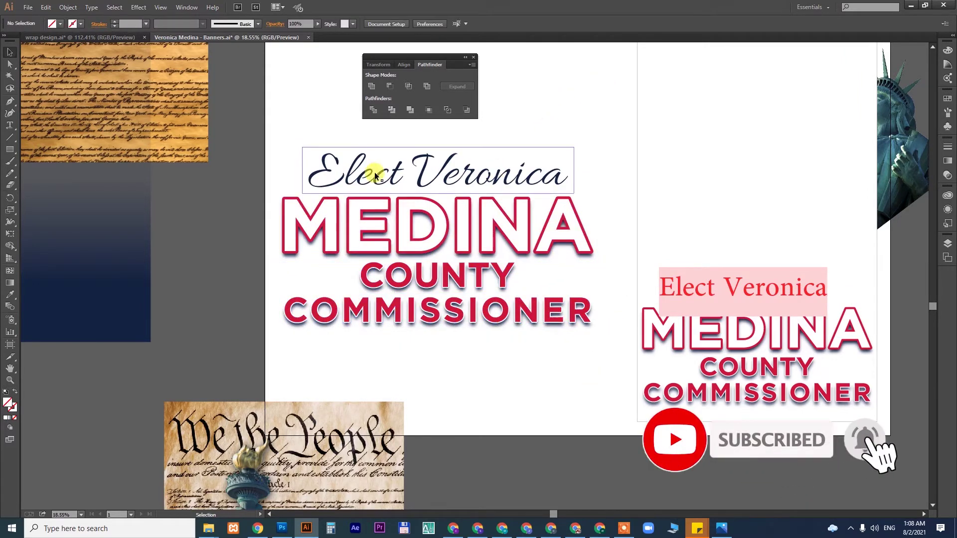
mouse_move(265, 117)
mouse_down()
mouse_move(539, 321)
mouse_move(601, 334)
mouse_up()
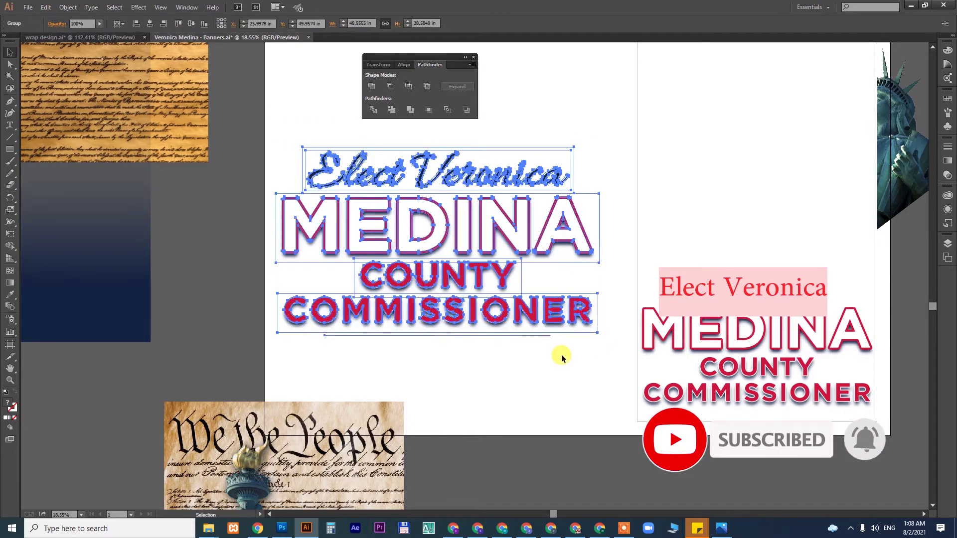
click(122, 37)
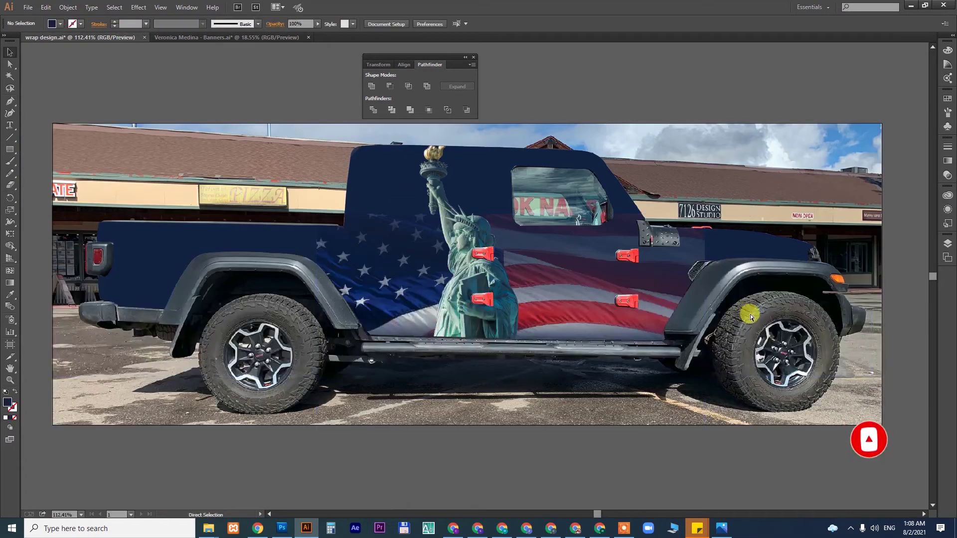
Paste the campaign title onto the Jeep at 5 in width and scale it down.
key(ctrl+v)
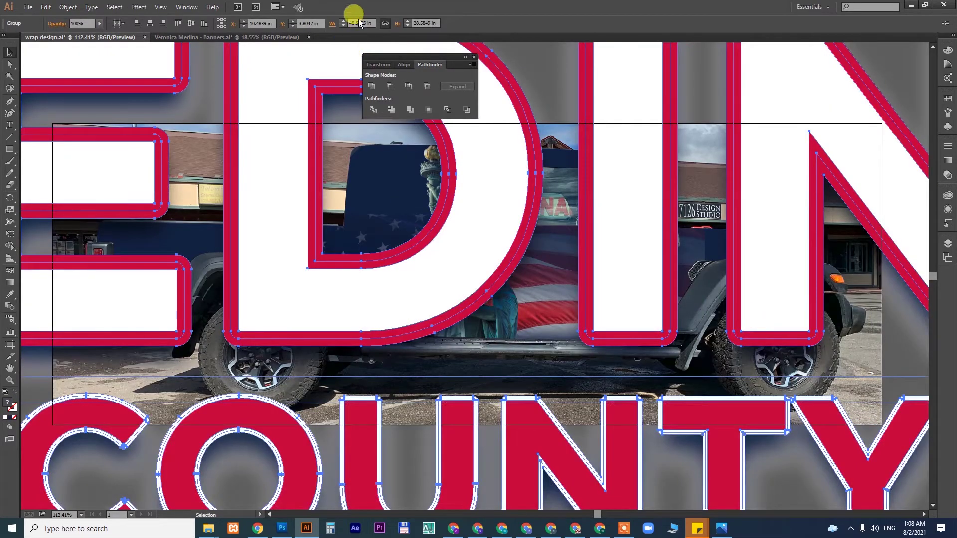
text(5)
key(Return)
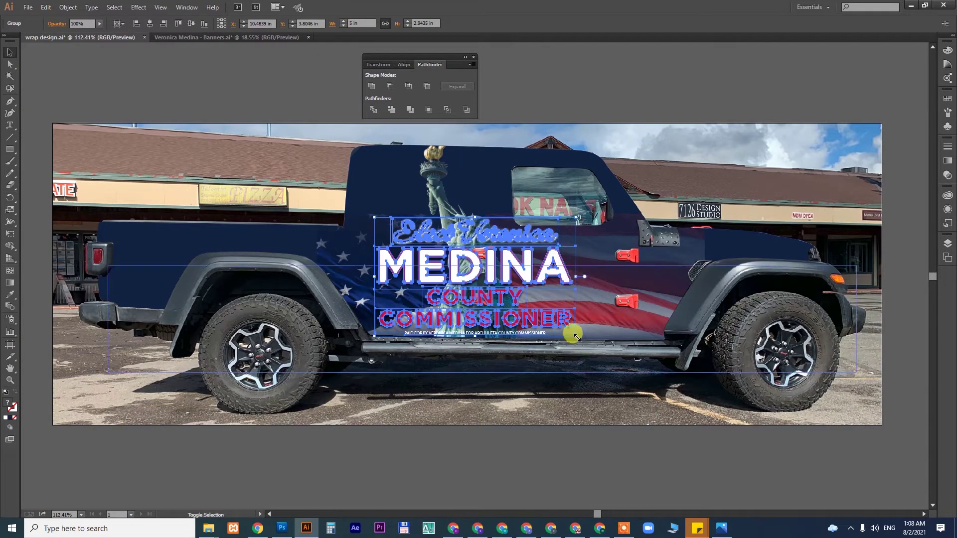
drag(574, 336, 528, 309)
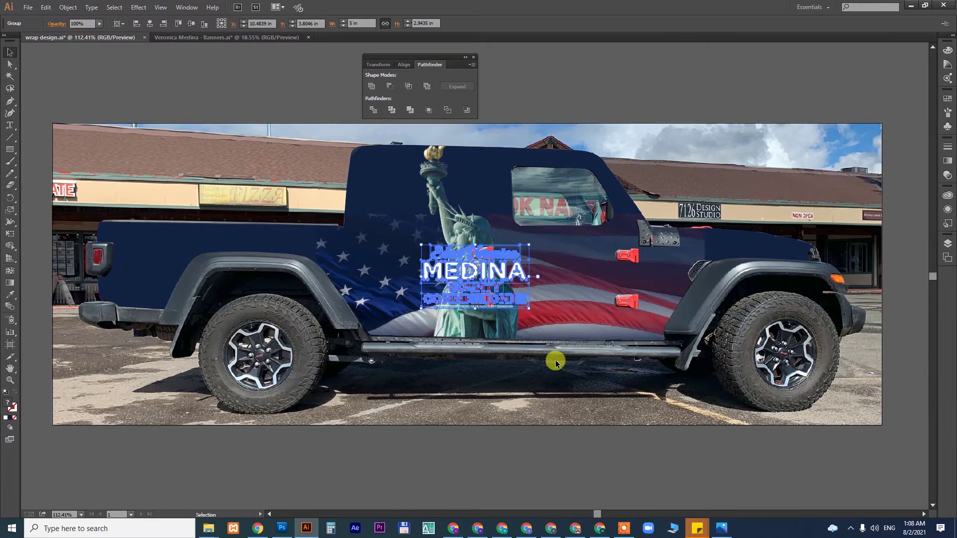
click(637, 442)
Move the campaign text onto the truck door between the hinges and fine-tune its position.
scroll(618, 286, up, 5)
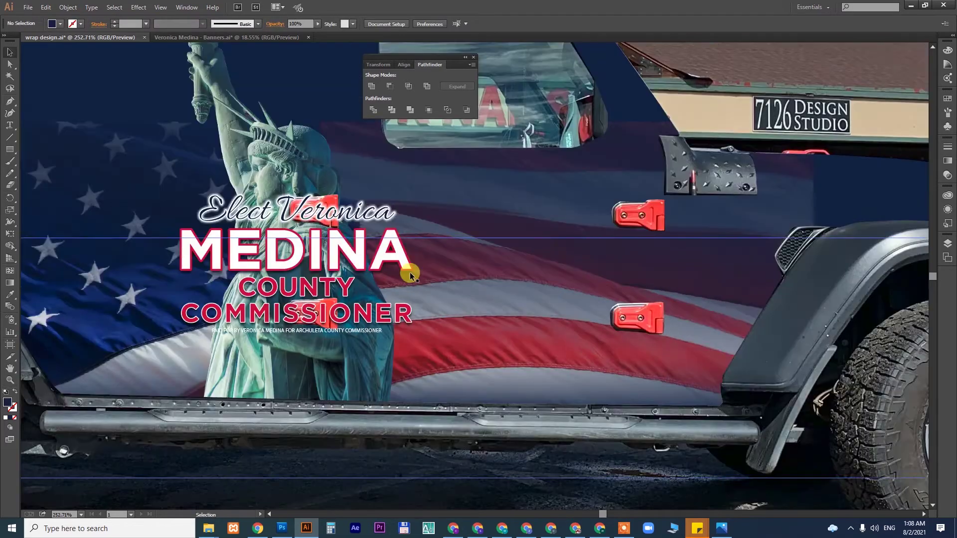
mouse_move(394, 253)
mouse_down()
mouse_move(580, 260)
mouse_move(587, 245)
mouse_up()
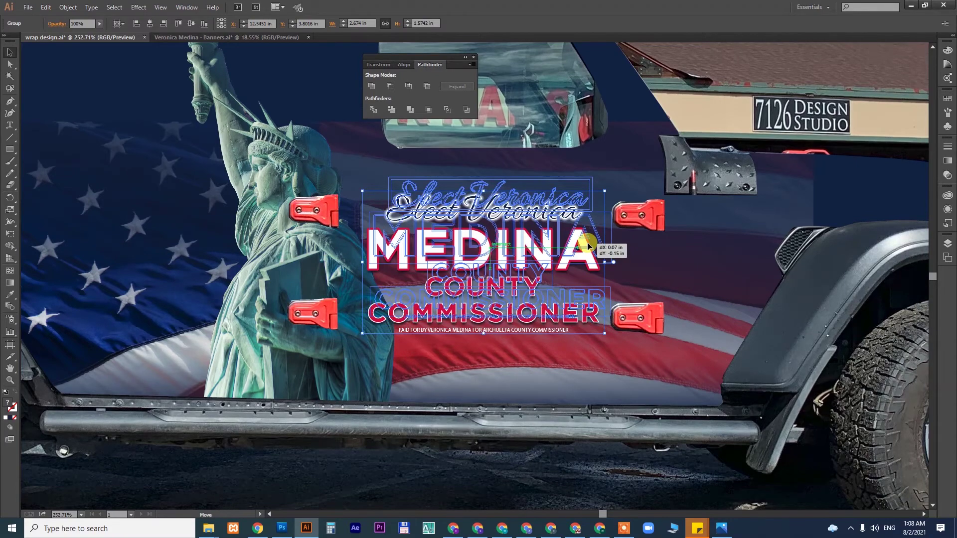
click(539, 353)
key(z)
drag(359, 279, 604, 357)
key(v)
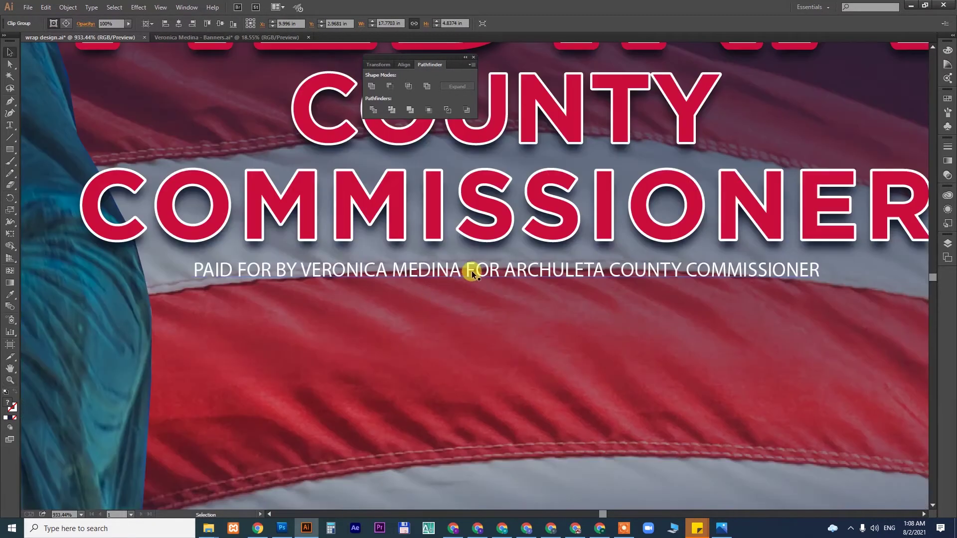
click(471, 271)
scroll(471, 270, down, 4)
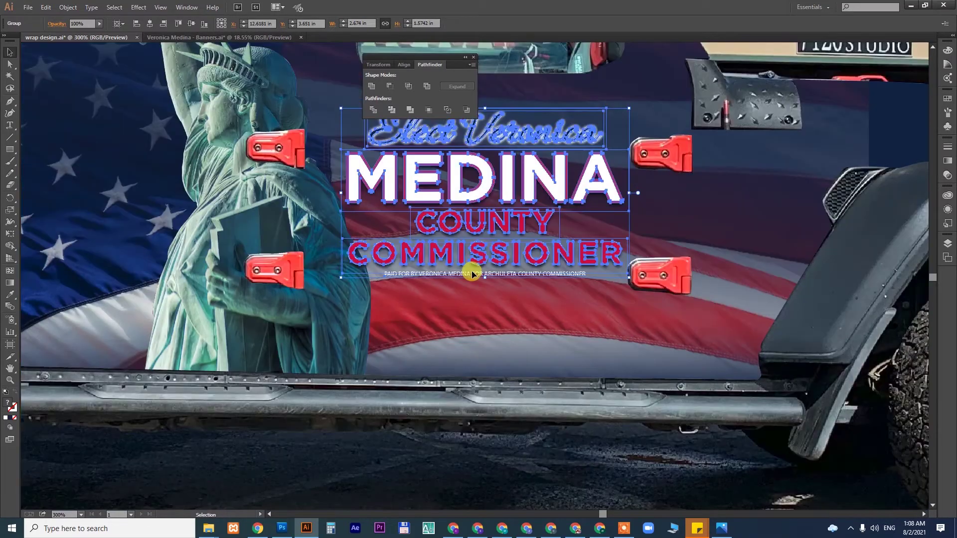
drag(532, 187, 542, 177)
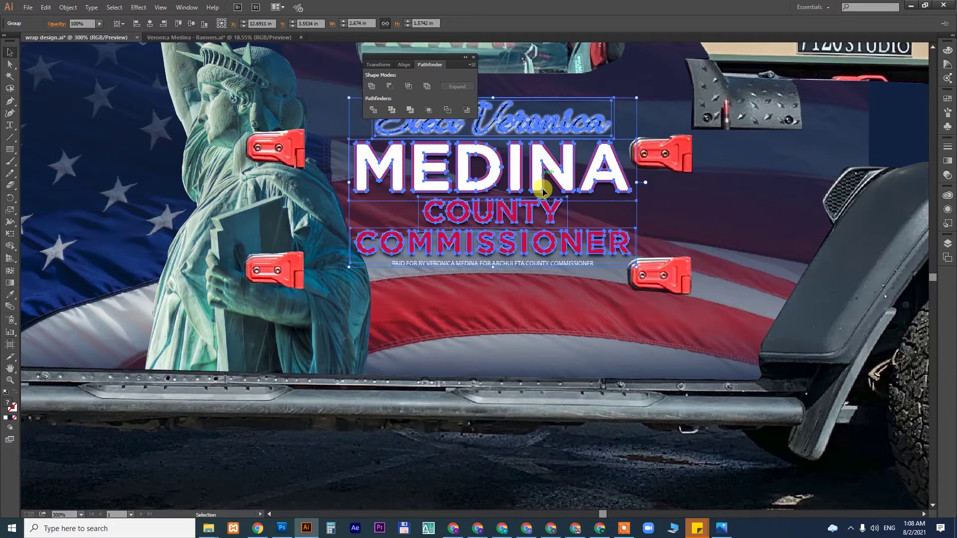
click(552, 450)
scroll(553, 450, down, 2)
scroll(554, 452, down, 1)
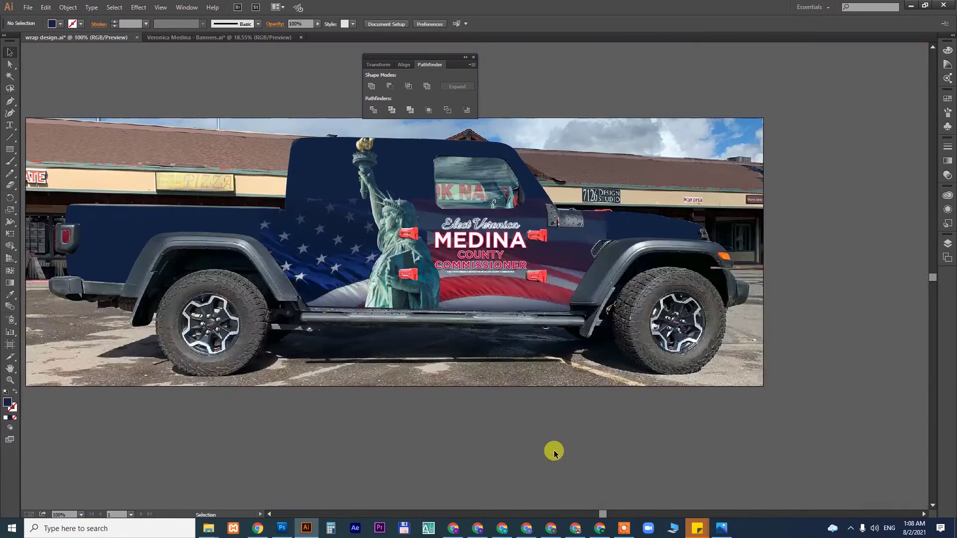
Try moving the Statue of Liberty to the truck's rear, then undo the move.
drag(424, 380, 561, 408)
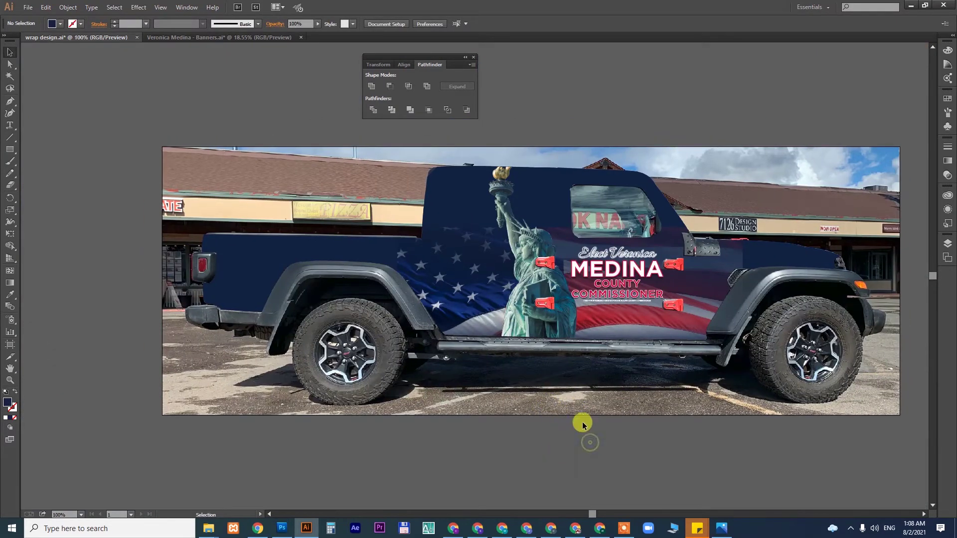
double_click(527, 282)
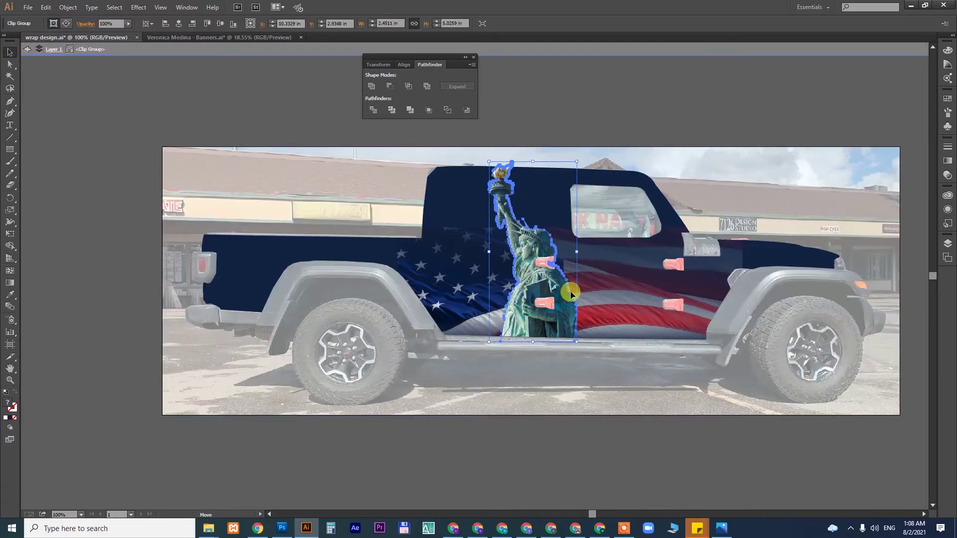
mouse_move(570, 293)
mouse_down()
mouse_move(693, 310)
mouse_move(693, 296)
mouse_up()
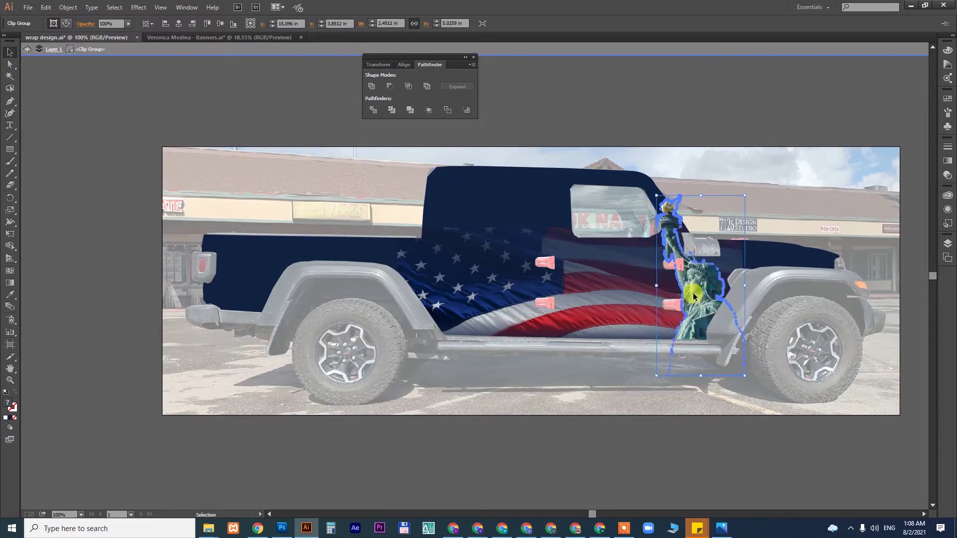
double_click(759, 443)
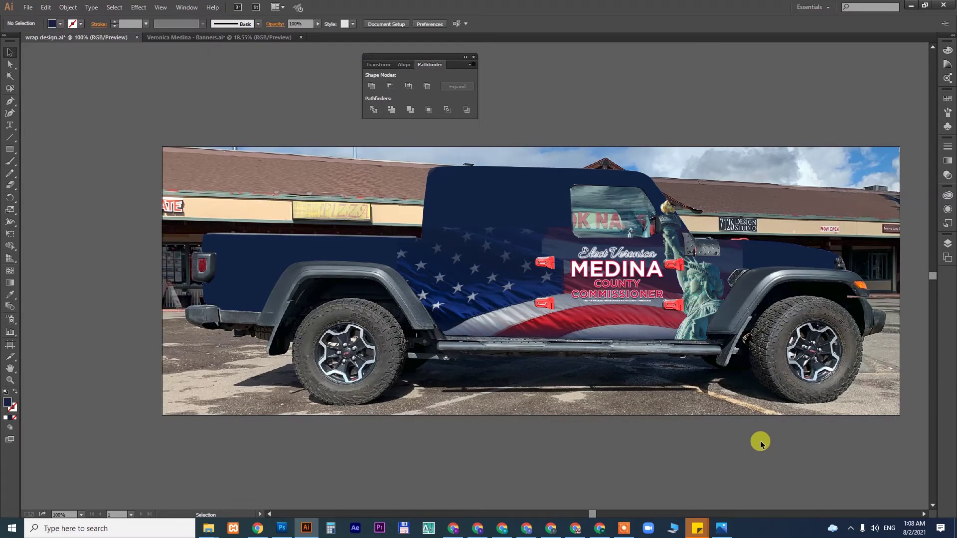
key(ctrl+z)
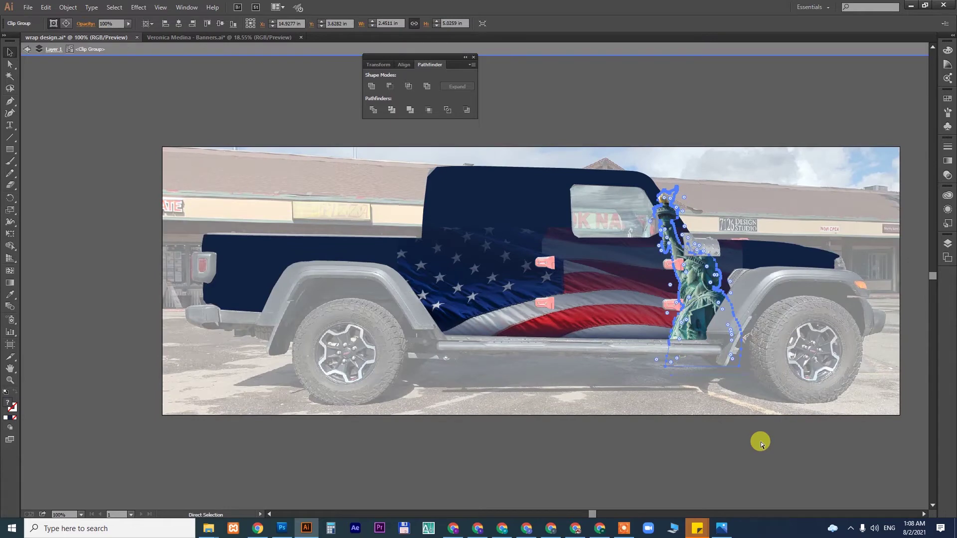
key(ctrl+z)
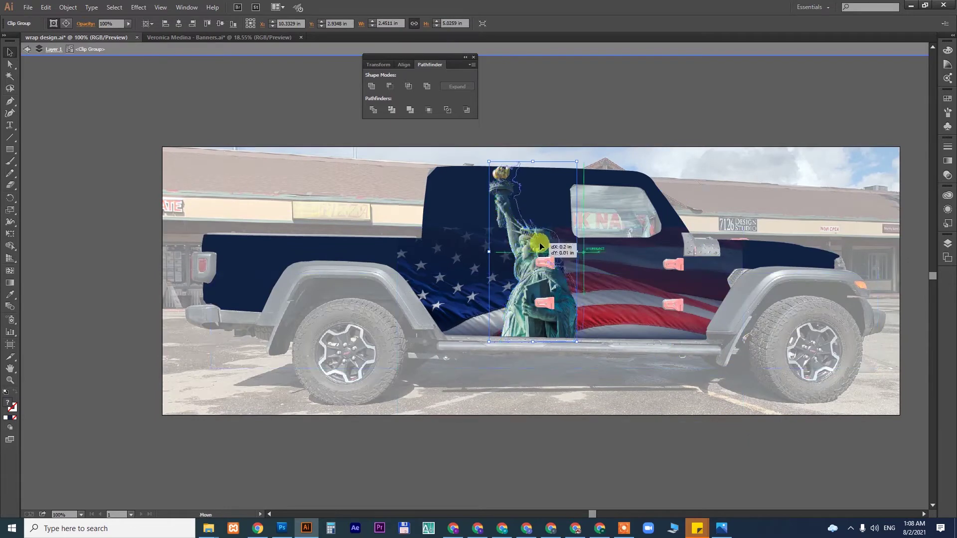
Nudge the statue about a quarter inch right, undoing the trial enlargements.
drag(539, 242, 548, 243)
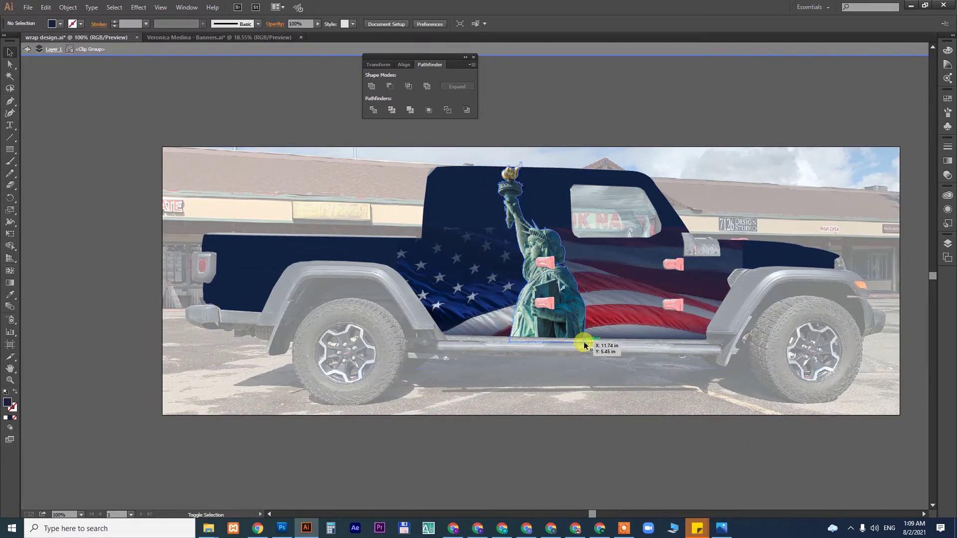
drag(584, 343, 618, 409)
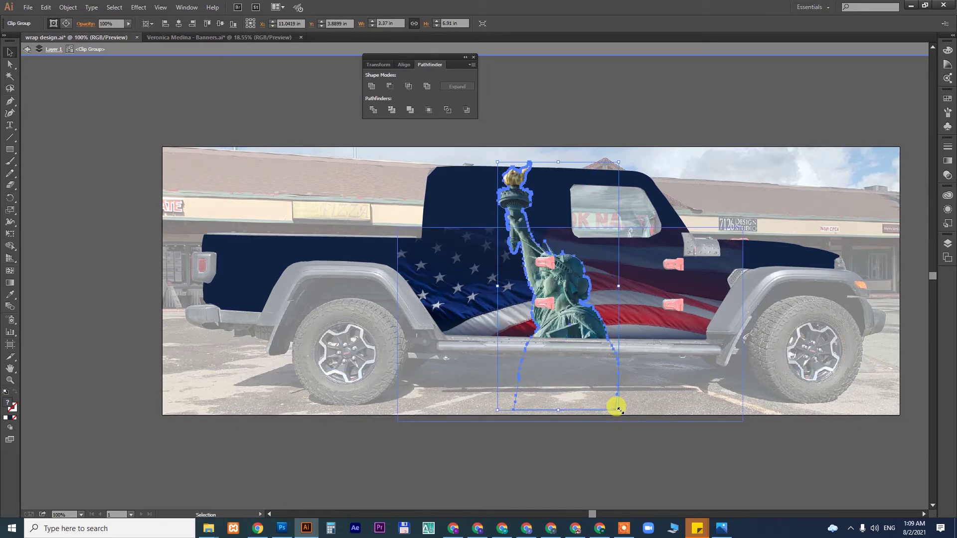
drag(572, 319, 567, 288)
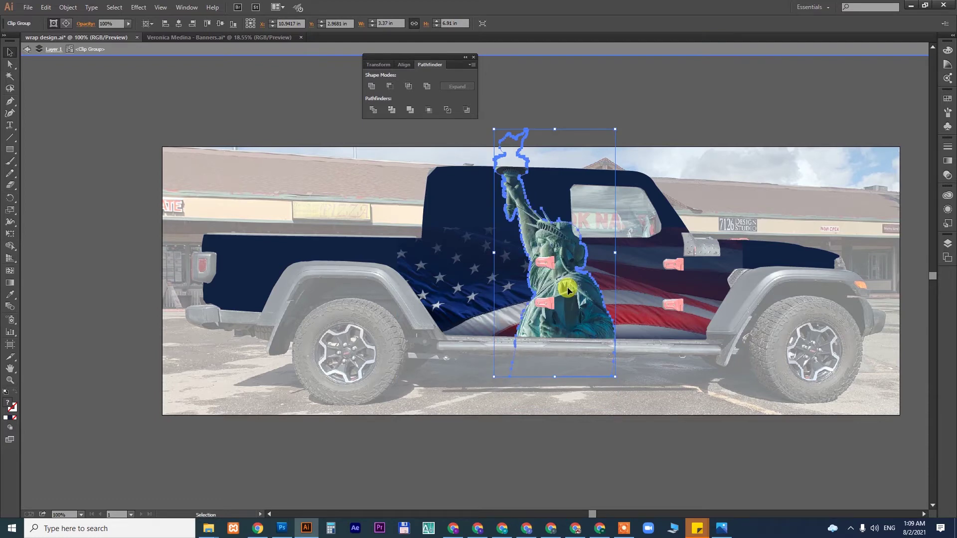
key(ctrl+z)
key(ctrl+z)
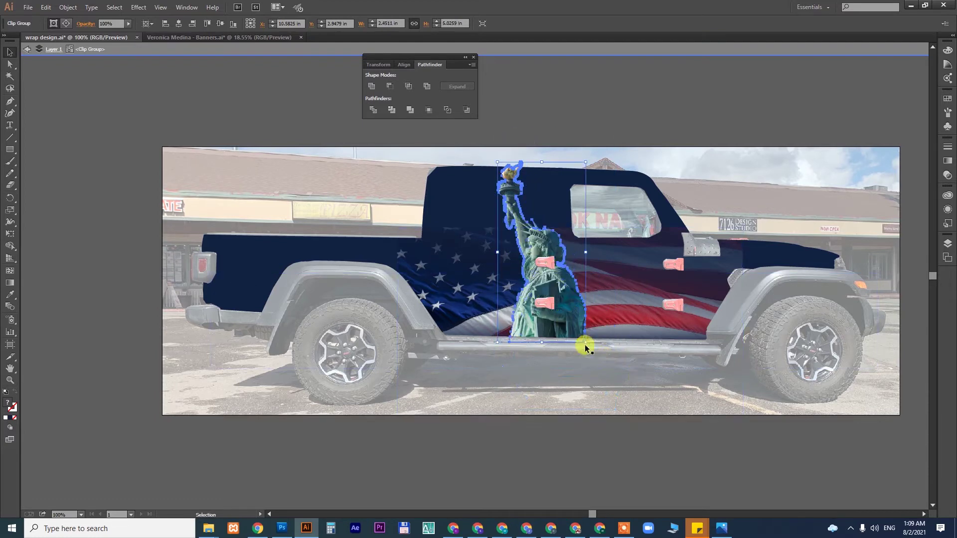
drag(552, 316, 563, 316)
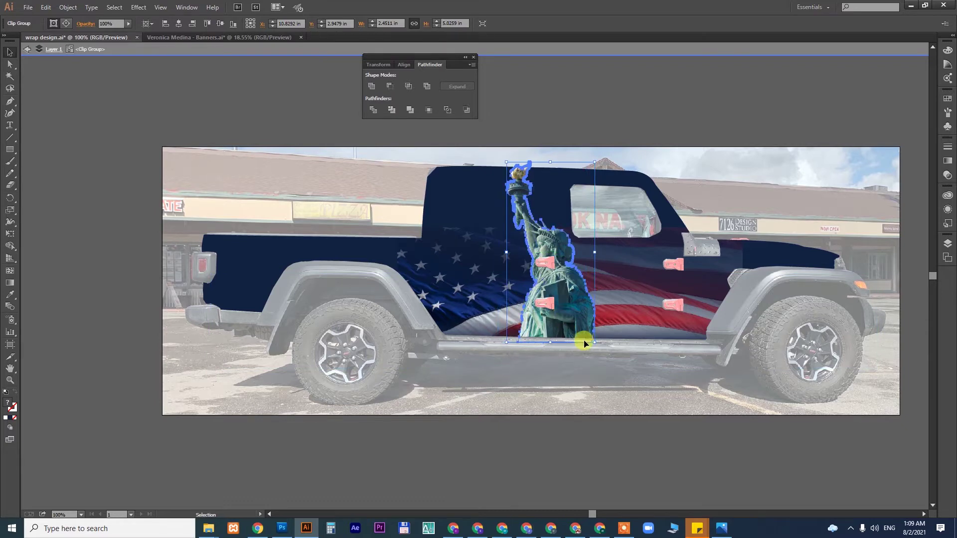
mouse_move(594, 342)
mouse_down()
mouse_move(606, 354)
mouse_move(594, 342)
mouse_up()
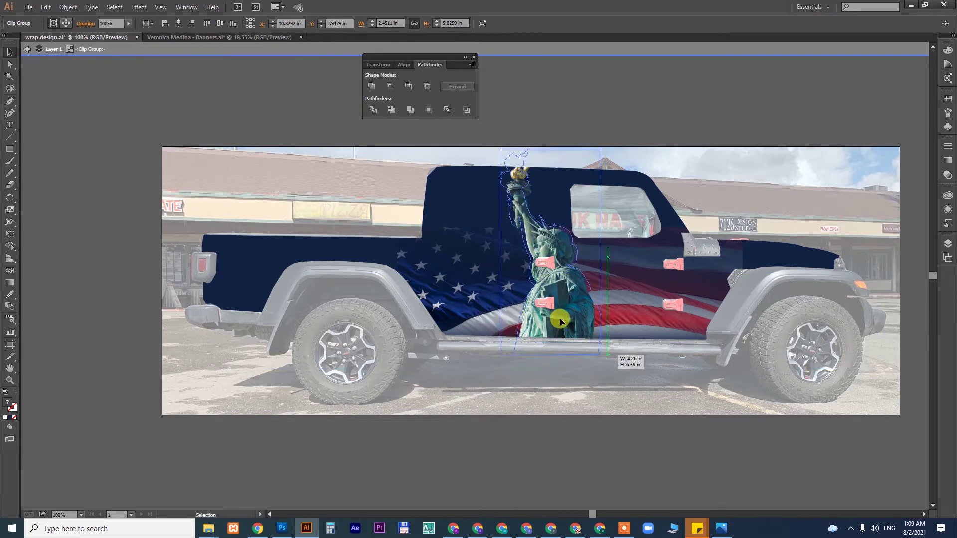
key(ctrl+z)
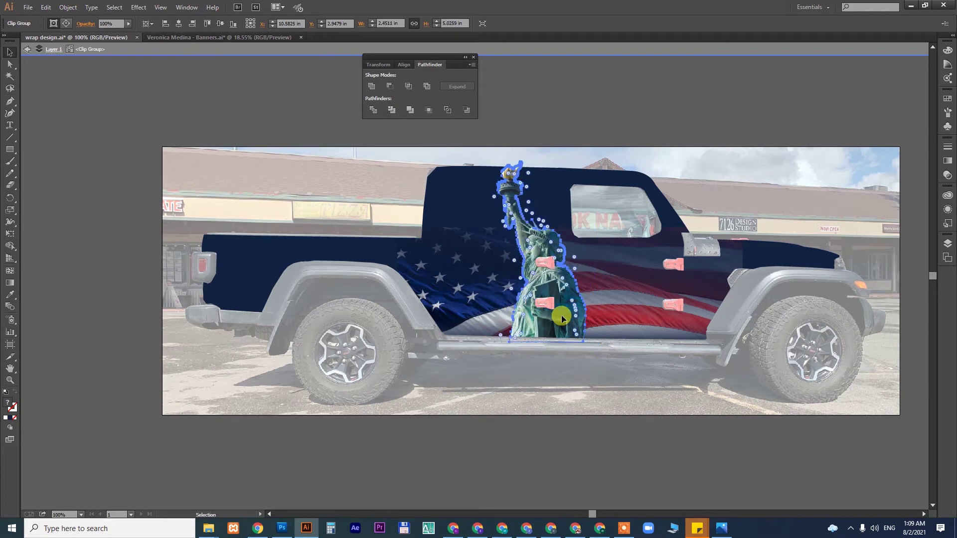
key(ctrl+z)
click(646, 443)
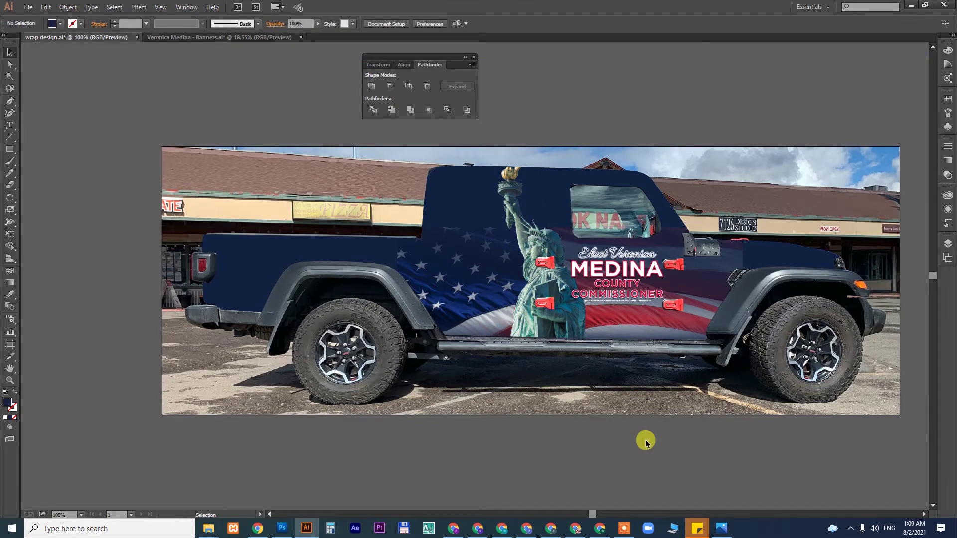
Save wrap design.ai and bring up the project folder in File Explorer.
key(a)
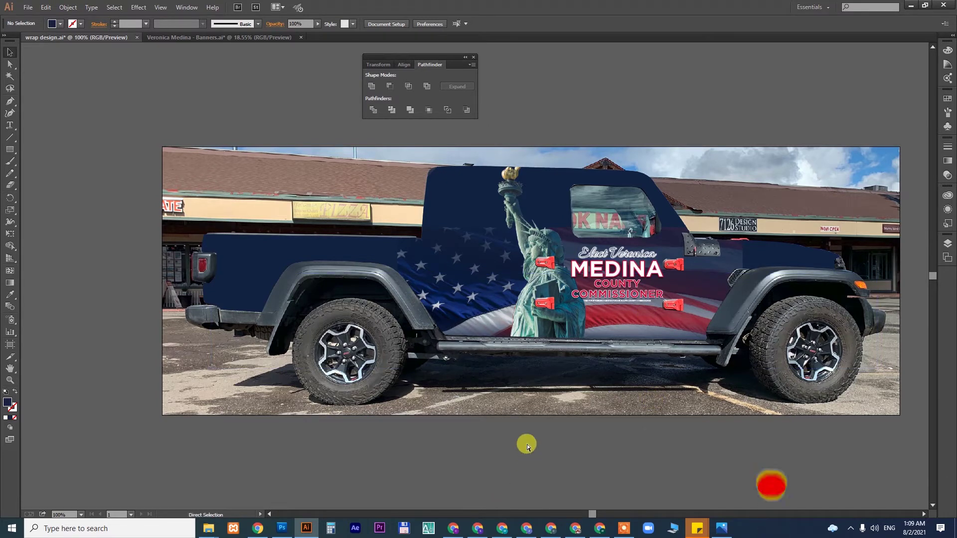
key(ctrl+s)
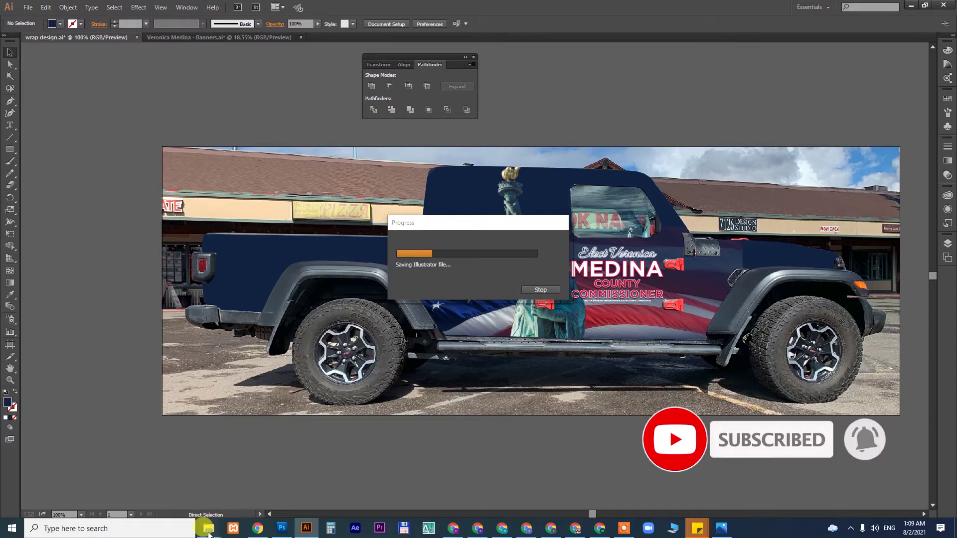
click(59, 483)
Drag the-constitution-2.jpg from File Explorer onto Photoshop to open it.
click(121, 321)
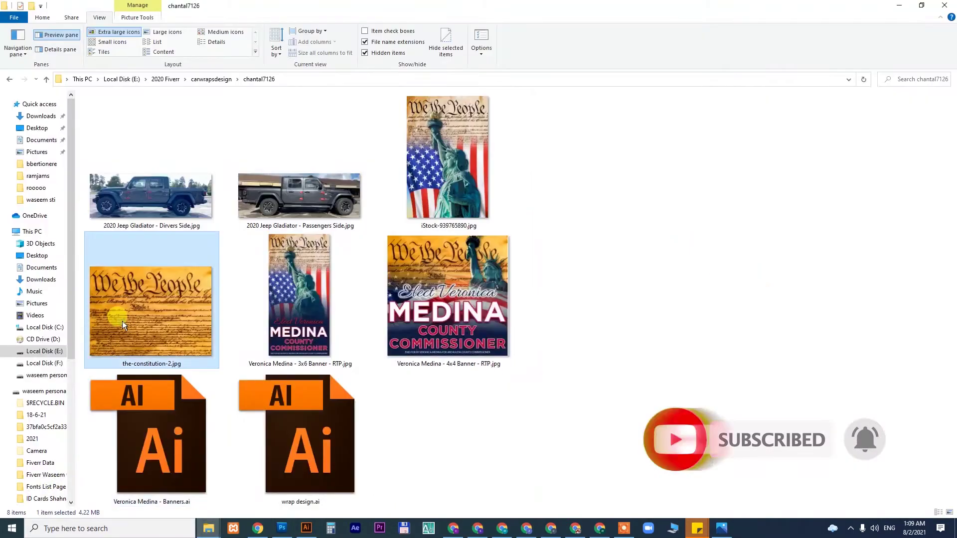
mouse_move(138, 327)
mouse_down()
mouse_move(286, 535)
mouse_move(388, 202)
mouse_up()
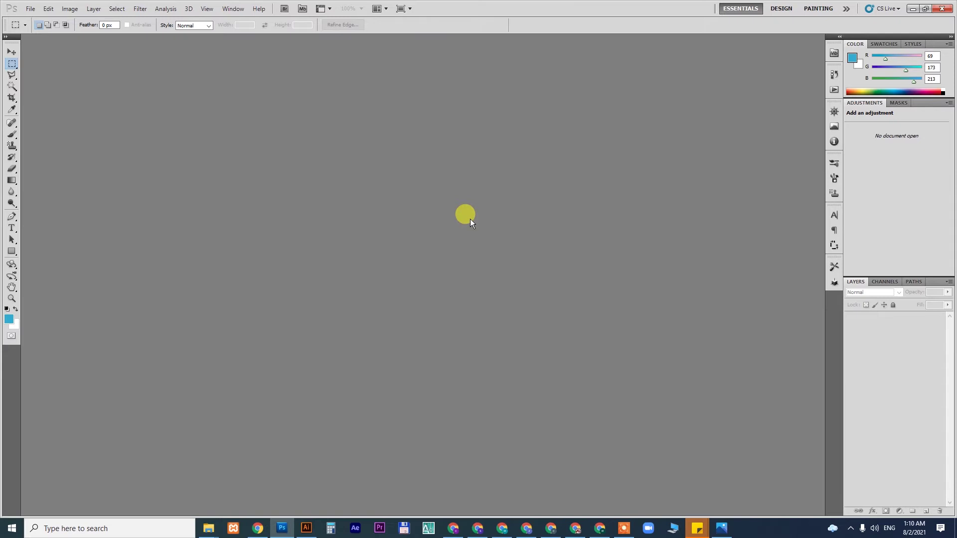
Bring the File Explorer folder window forward, then return to Illustrator's wrap design.ai window.
click(208, 527)
click(85, 488)
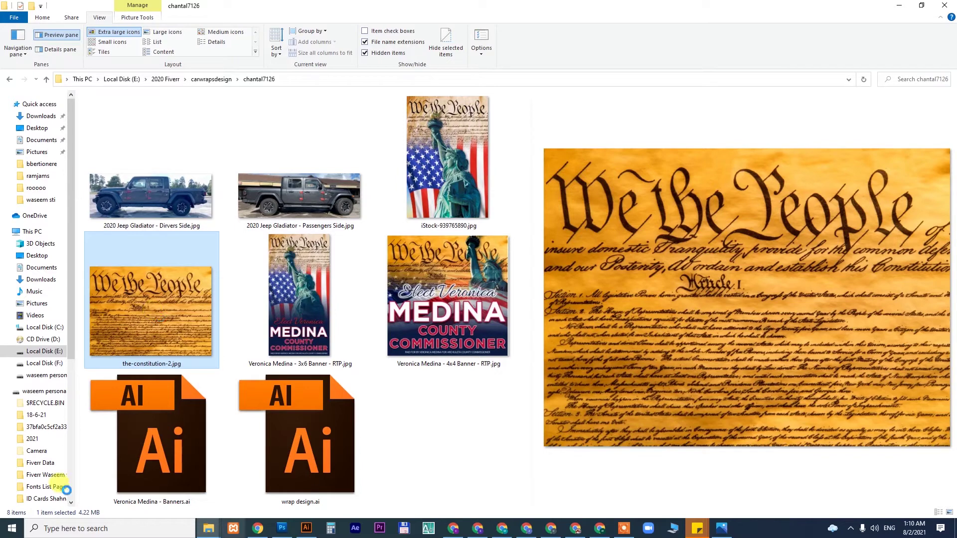
click(305, 530)
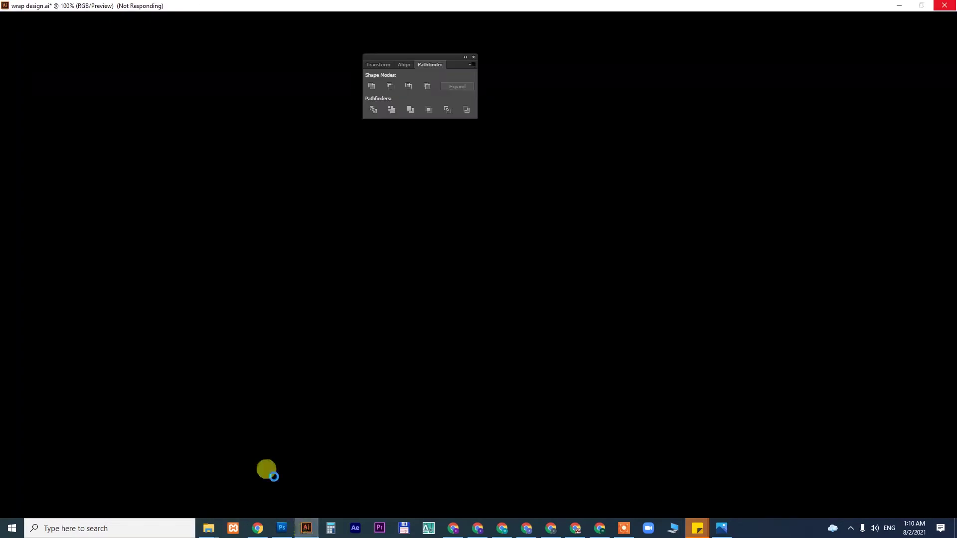
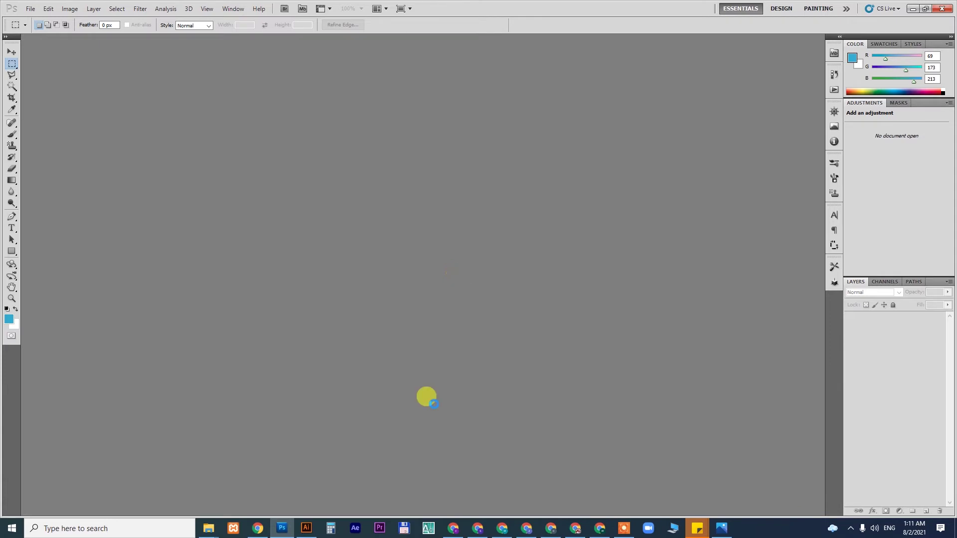
Check the parchment's image size unchanged, then unlock its Background as Layer 0.
click(305, 528)
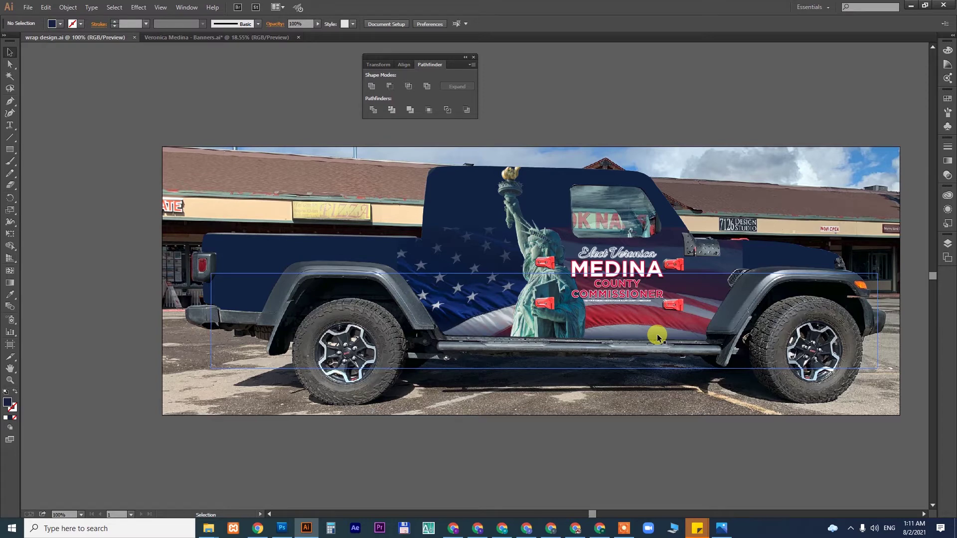
click(281, 529)
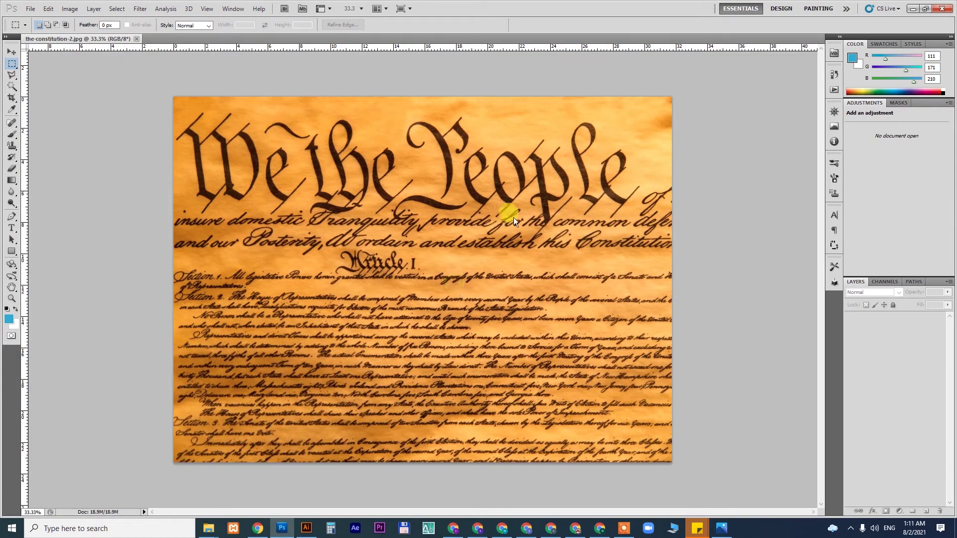
key(v)
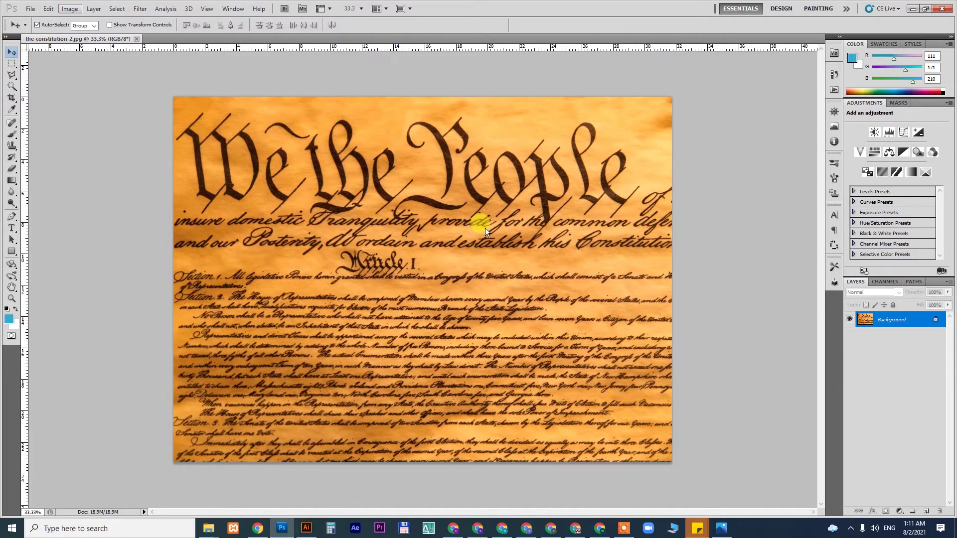
key(alt+i)
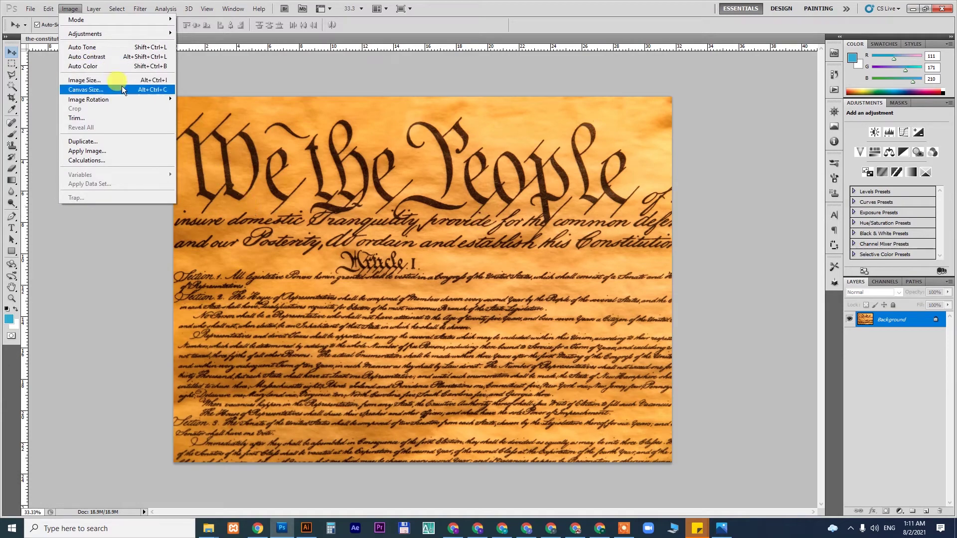
click(125, 80)
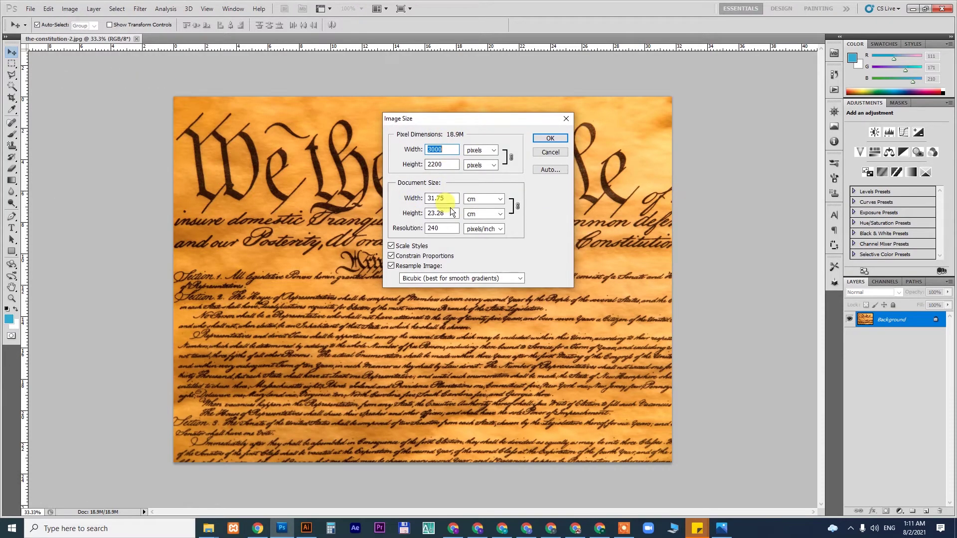
click(554, 155)
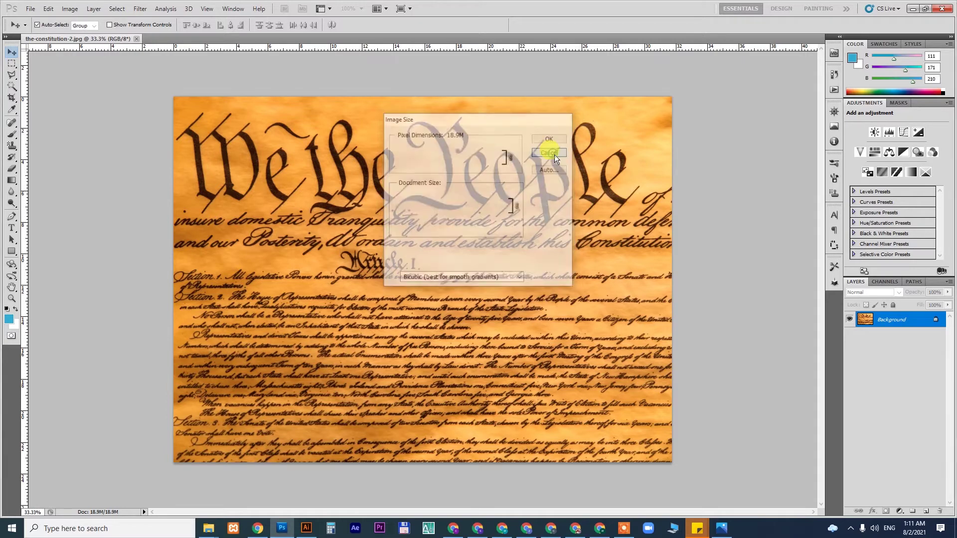
double_click(895, 319)
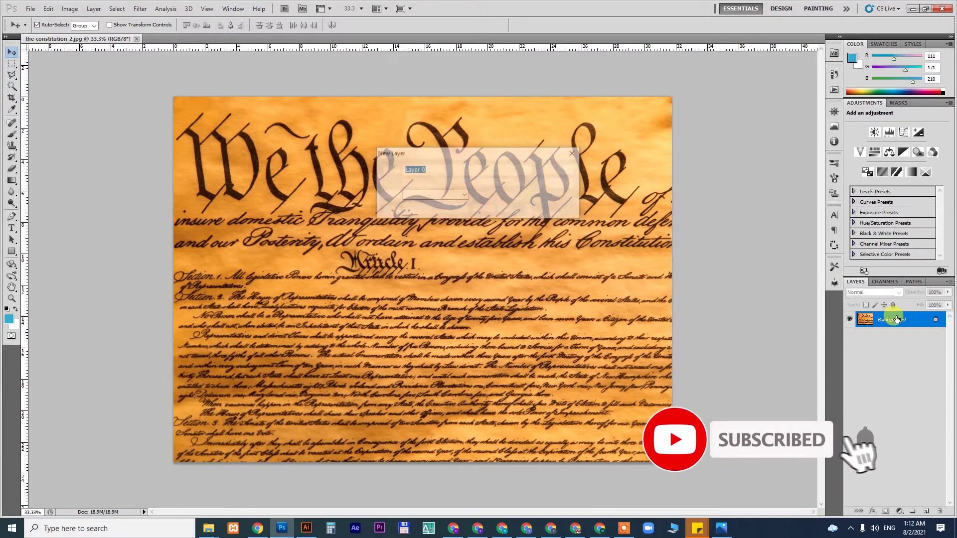
key(Return)
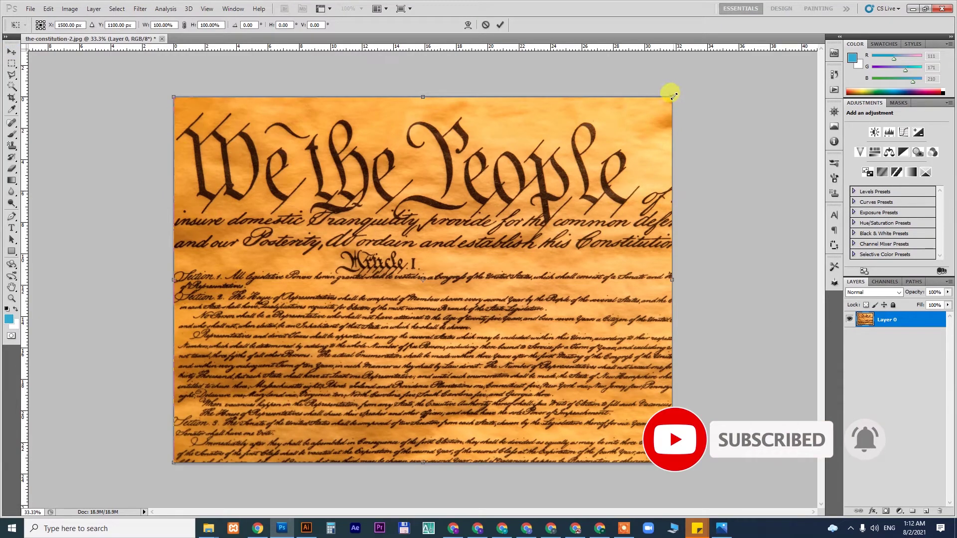
Scale the parchment layer down to about 73% with Free Transform.
key(ctrl+t)
drag(650, 122, 605, 146)
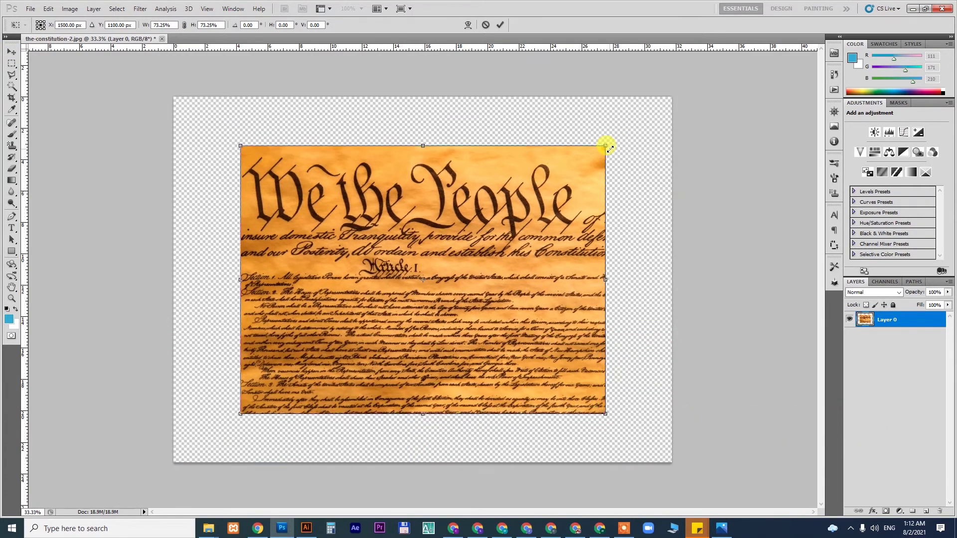
key(Return)
Fade the parchment's right, left and top edges with a soft 400–700 px eraser.
key(e)
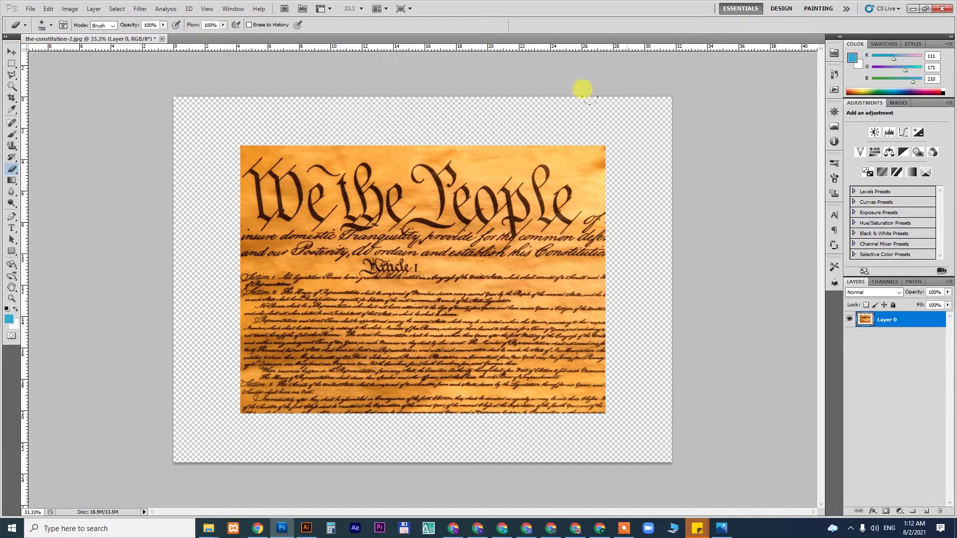
key(bracketright)
key(bracketright)
key(bracketright)
mouse_move(592, 97)
mouse_down()
mouse_move(593, 321)
mouse_move(460, 395)
mouse_move(399, 400)
mouse_move(132, 362)
mouse_move(558, 394)
mouse_up()
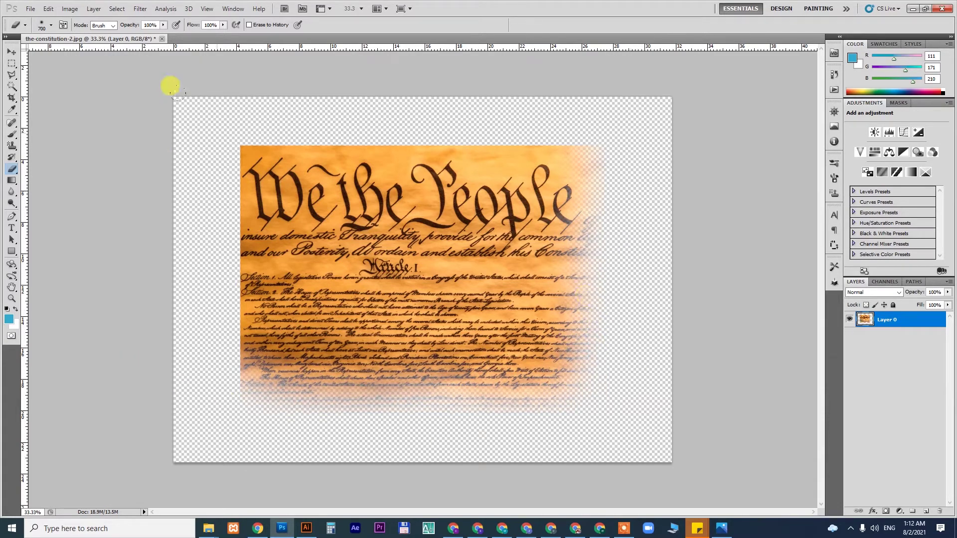
key(bracketleft)
key(bracketleft)
drag(202, 98, 197, 332)
key(bracketright)
key(bracketright)
key(bracketright)
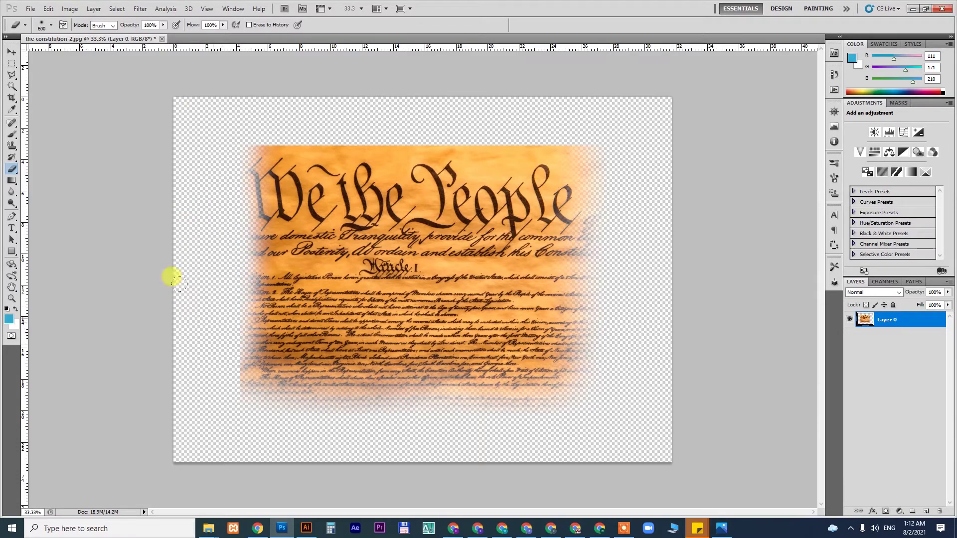
mouse_move(171, 273)
mouse_down()
mouse_move(167, 338)
mouse_move(168, 243)
mouse_move(205, 380)
mouse_move(222, 391)
mouse_move(608, 335)
mouse_up()
key(bracketleft)
key(bracketleft)
key(bracketleft)
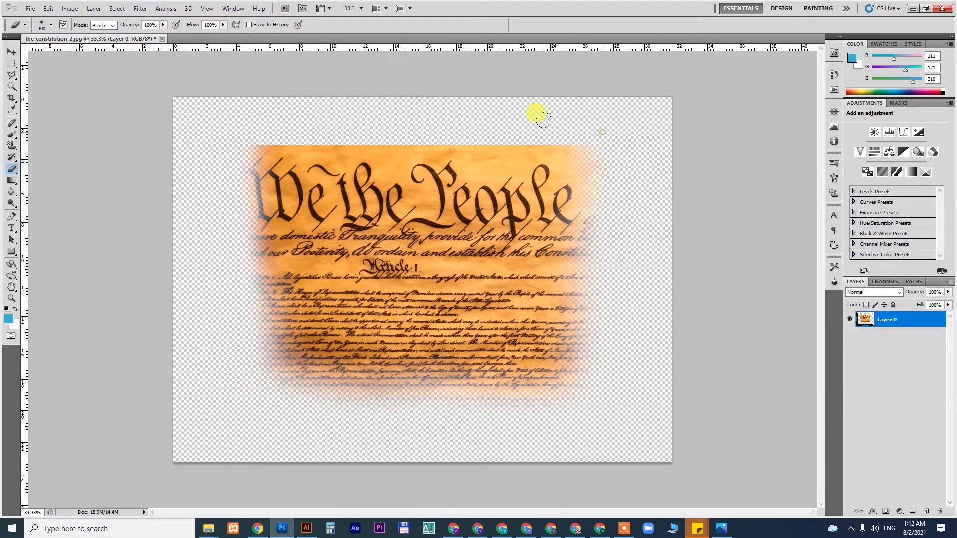
mouse_move(542, 119)
mouse_down()
mouse_move(252, 104)
mouse_move(318, 115)
mouse_up()
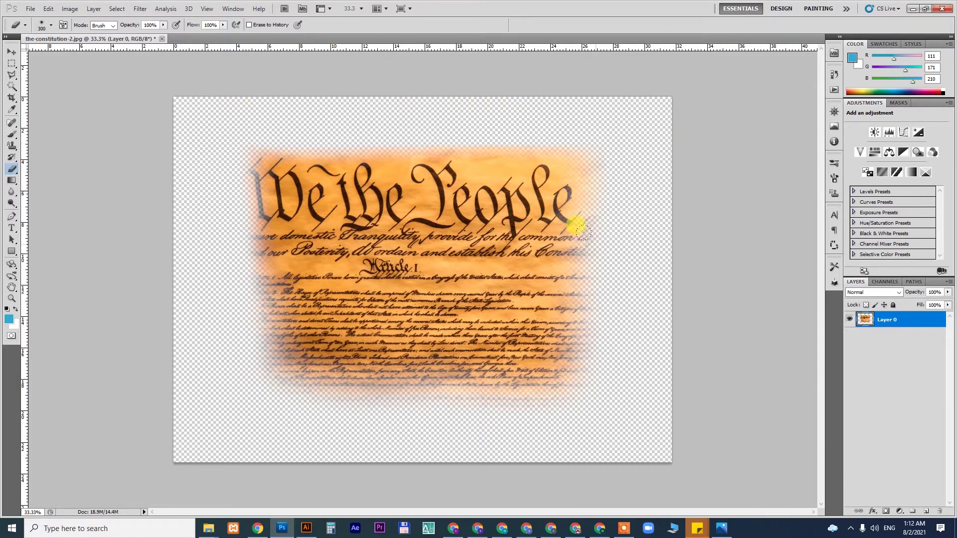
click(31, 9)
click(95, 161)
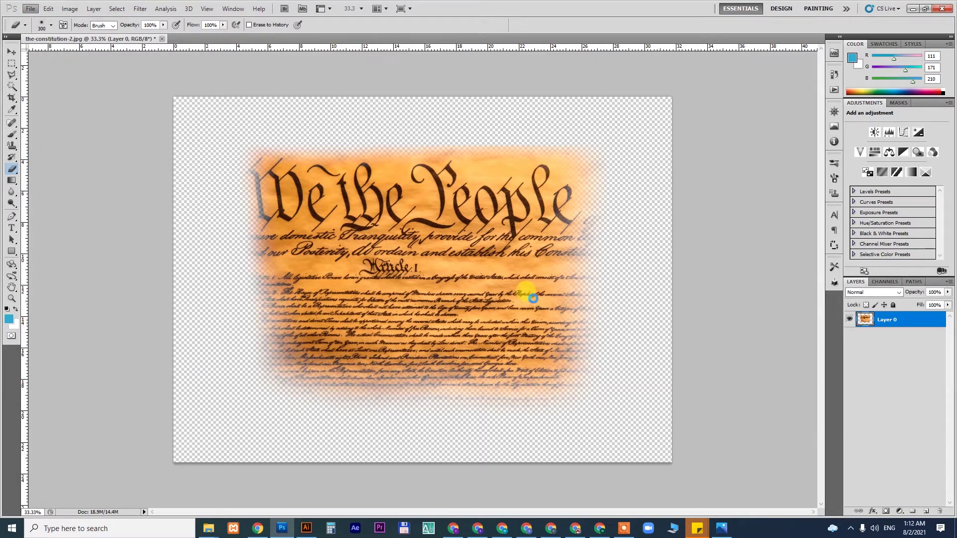
Save the faded parchment as the PNG file the-constitution-2.png.
click(378, 334)
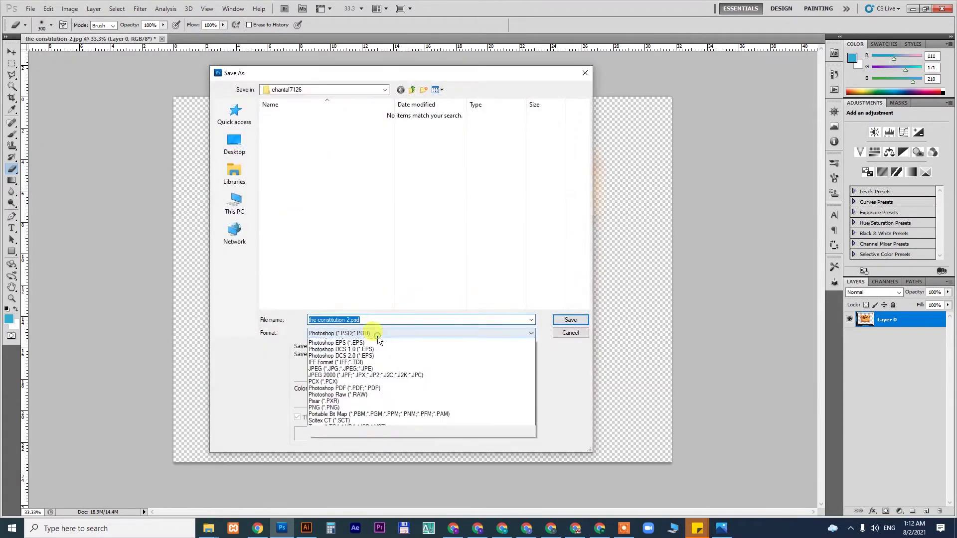
click(324, 439)
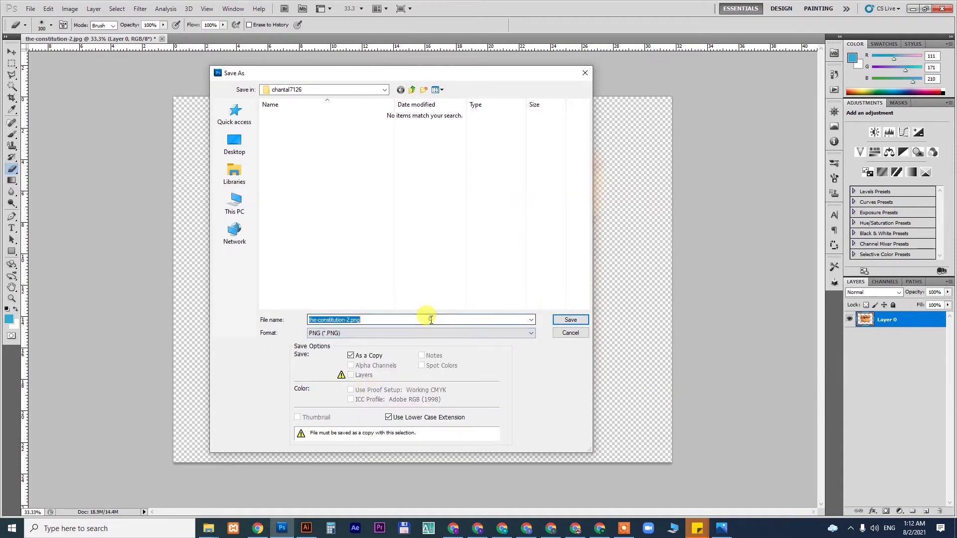
click(571, 319)
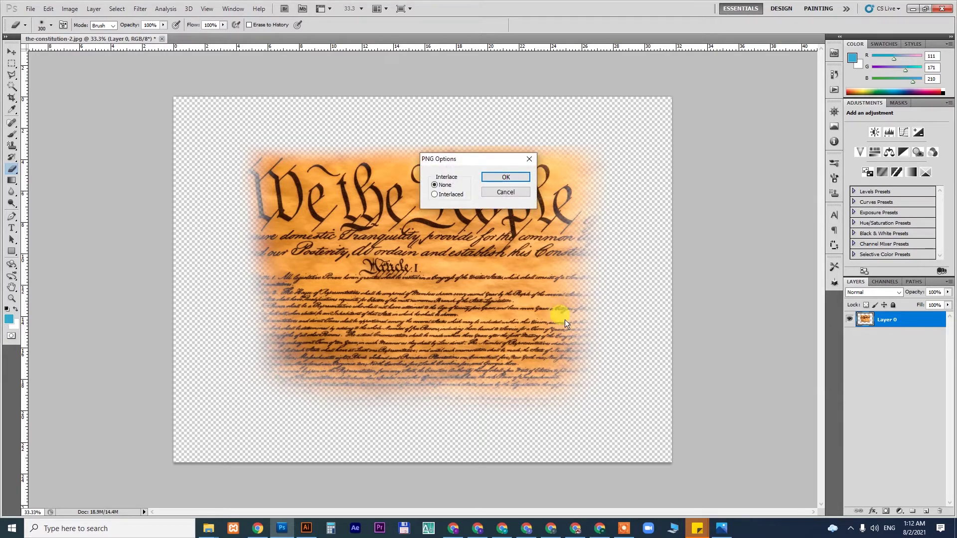
key(Return)
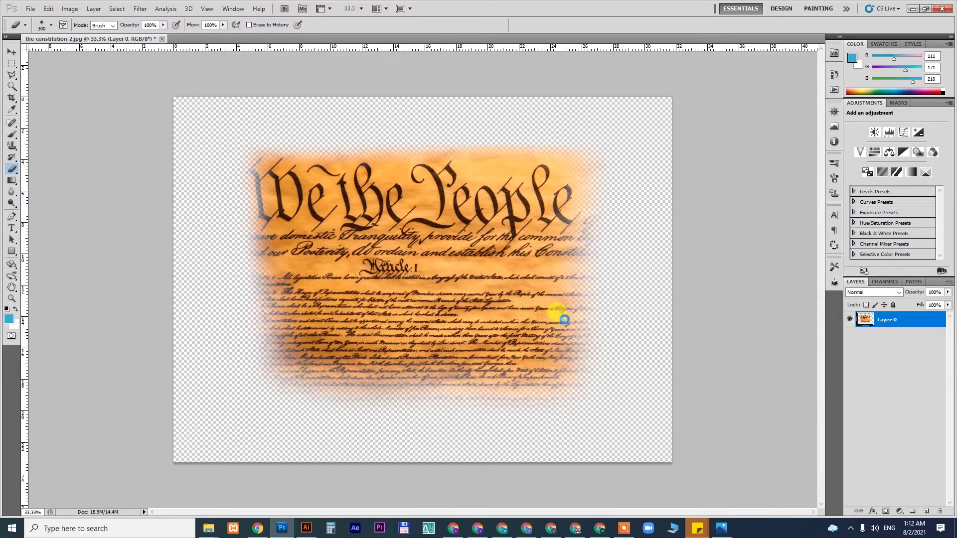
click(305, 528)
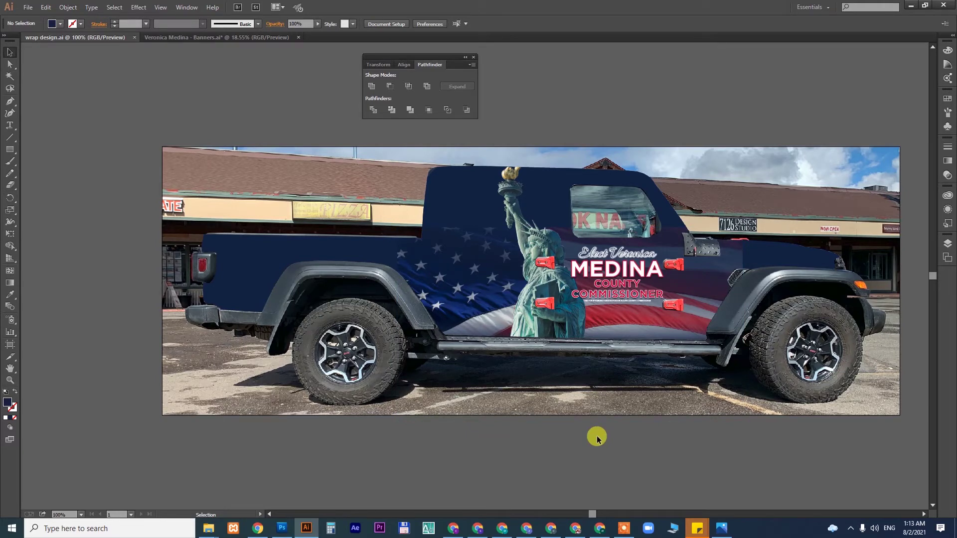
Place the-constitution-2.png inside the jeep wrap's clip group.
click(467, 263)
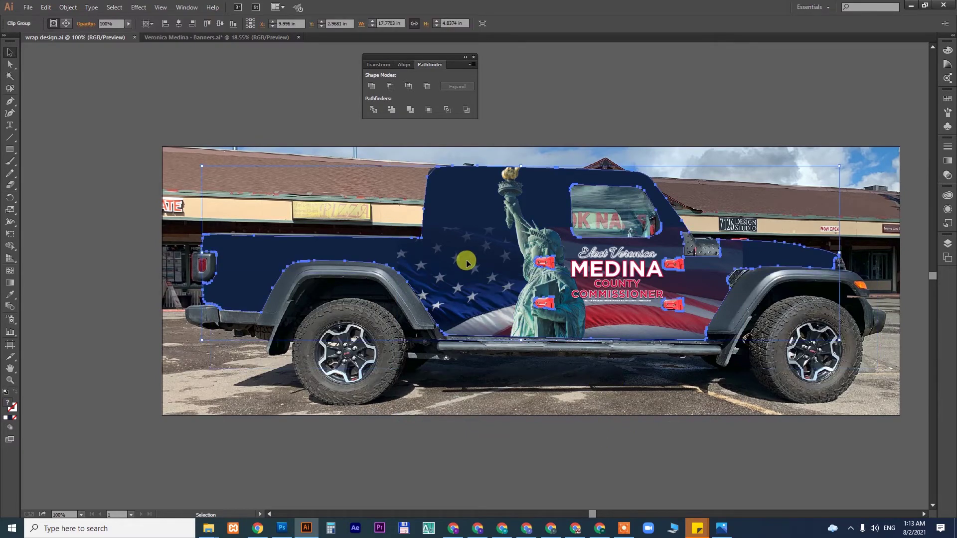
double_click(467, 264)
key(alt+f)
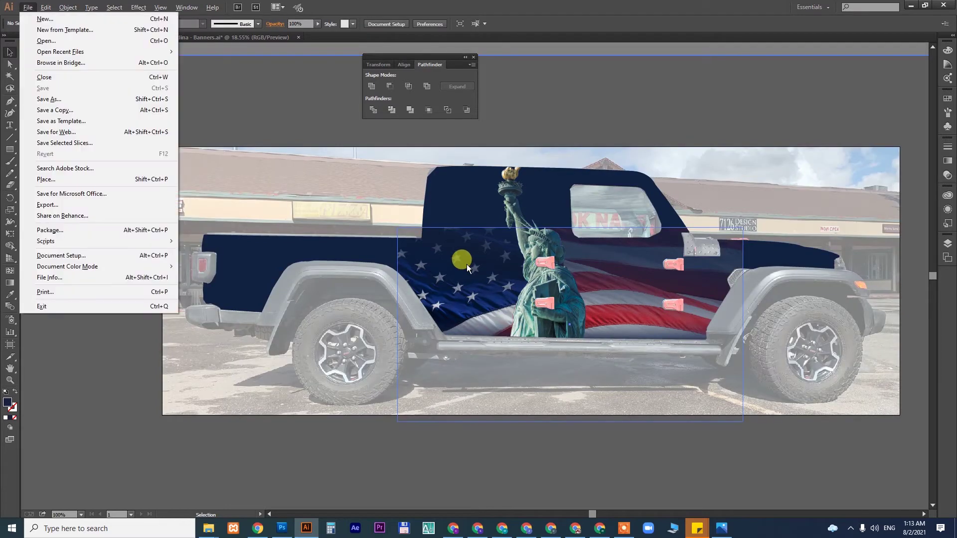
key(l)
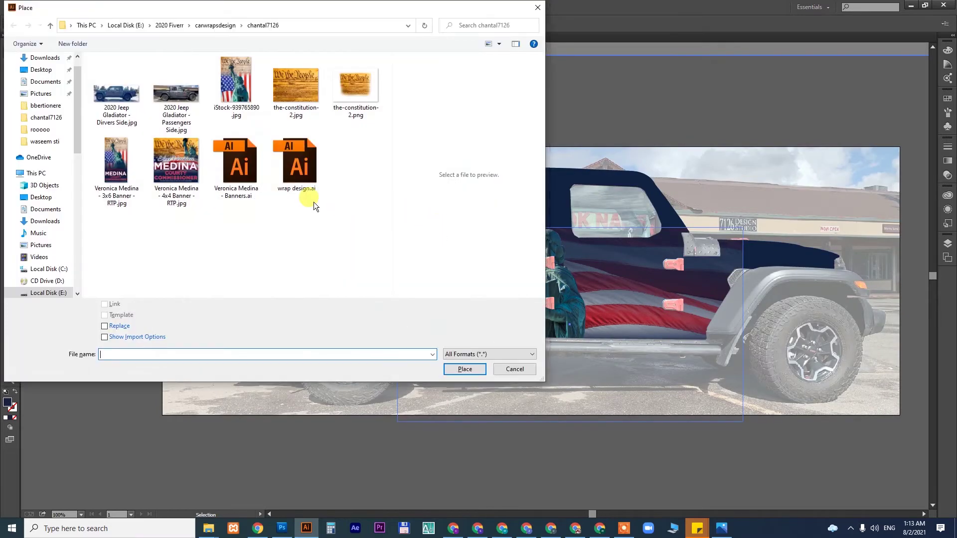
click(348, 79)
click(465, 369)
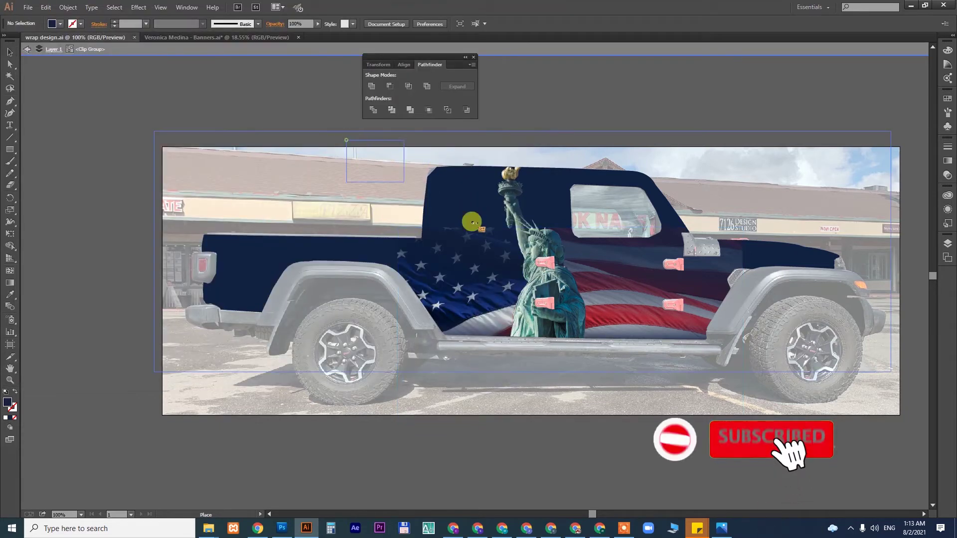
drag(508, 264, 487, 175)
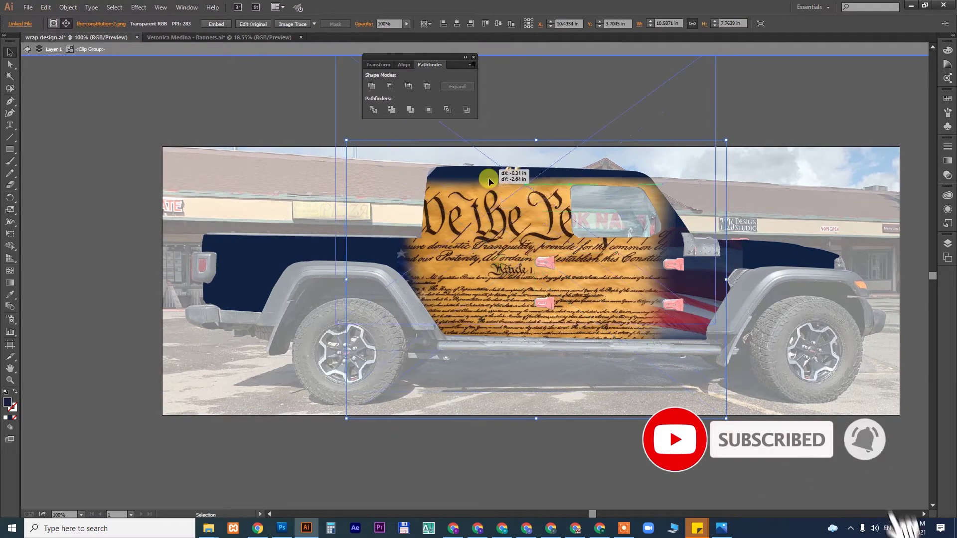
Size the parchment to about 7.26 × 5.32 in over the cab, then exit isolation.
mouse_move(615, 253)
mouse_down()
mouse_move(703, 348)
mouse_move(593, 241)
mouse_move(593, 267)
mouse_up()
mouse_move(637, 135)
mouse_down()
mouse_move(650, 180)
mouse_move(638, 263)
mouse_up()
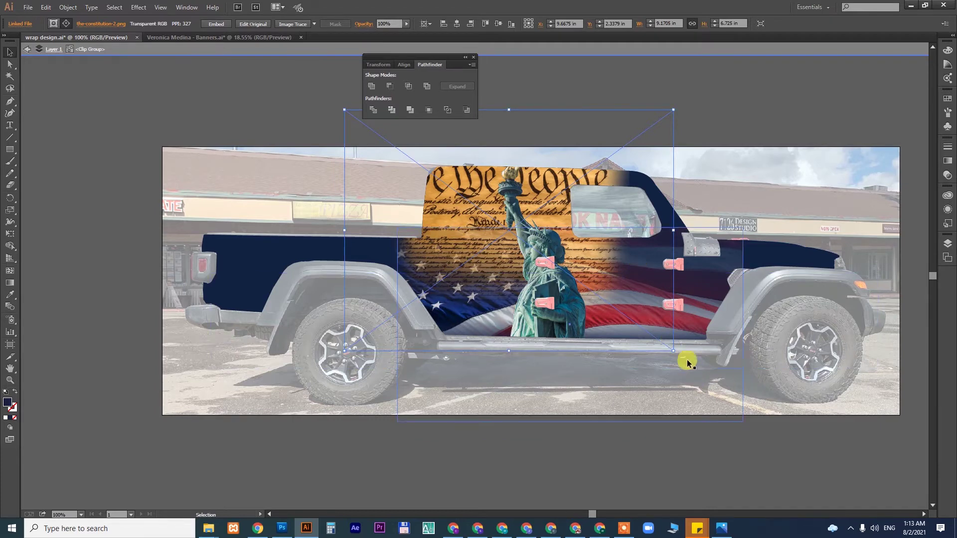
drag(673, 351, 642, 331)
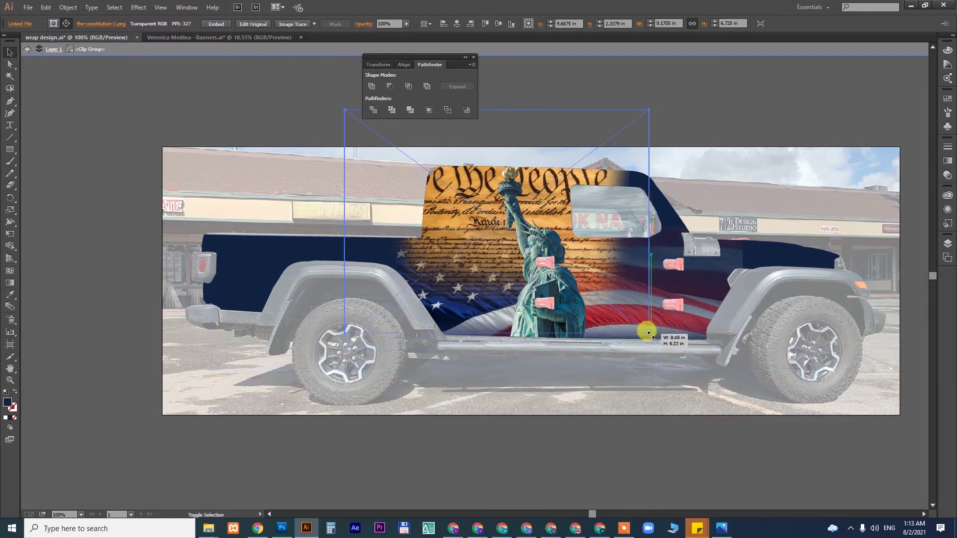
click(591, 245)
click(573, 196)
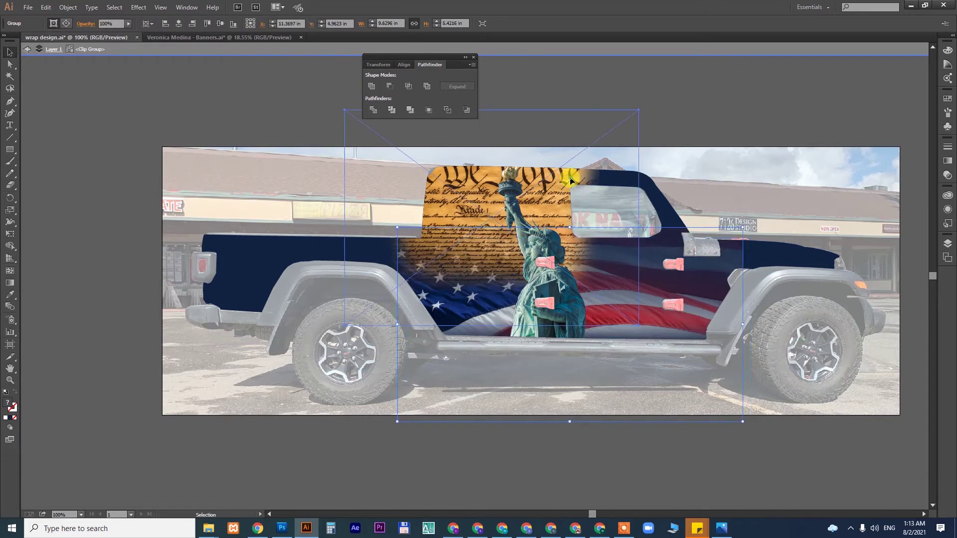
drag(569, 178, 578, 186)
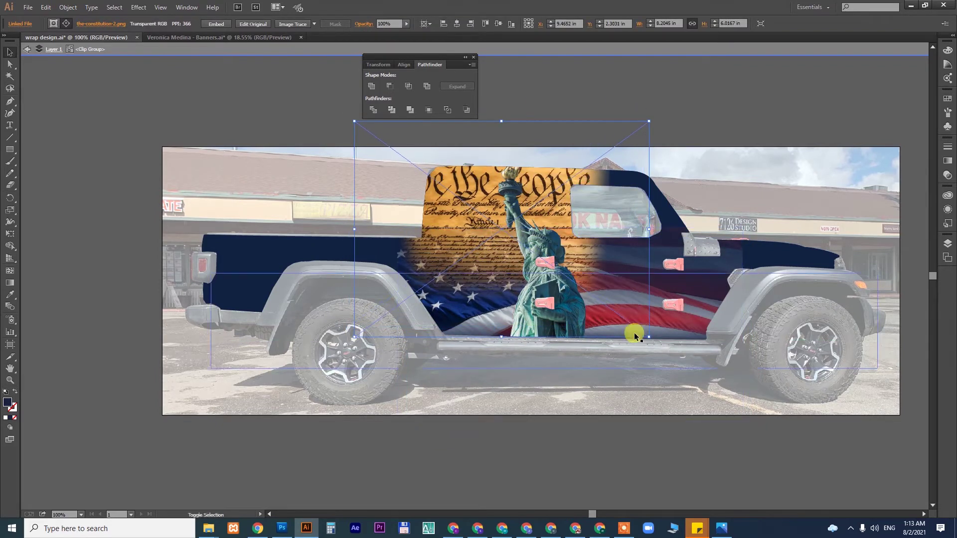
drag(648, 338, 629, 323)
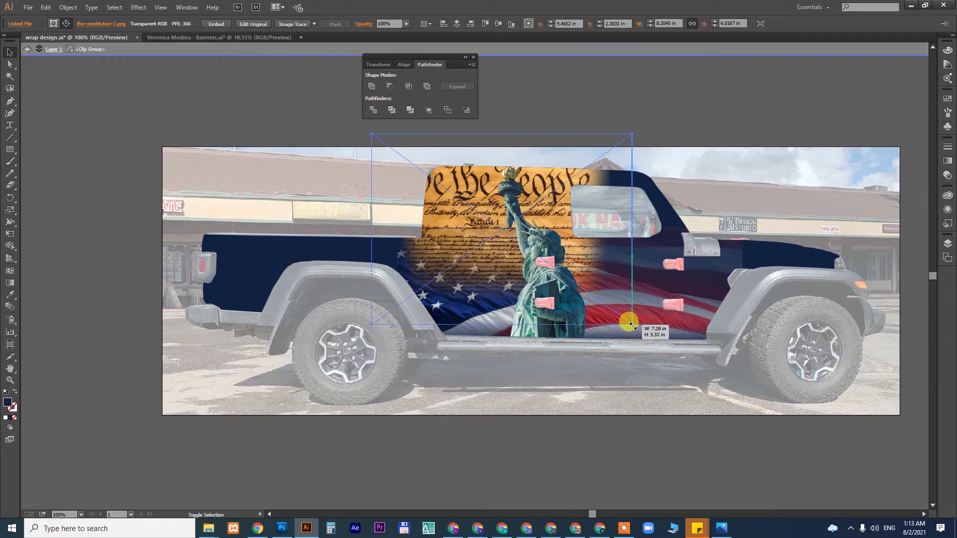
mouse_move(571, 175)
mouse_down()
mouse_move(584, 176)
mouse_move(576, 177)
mouse_up()
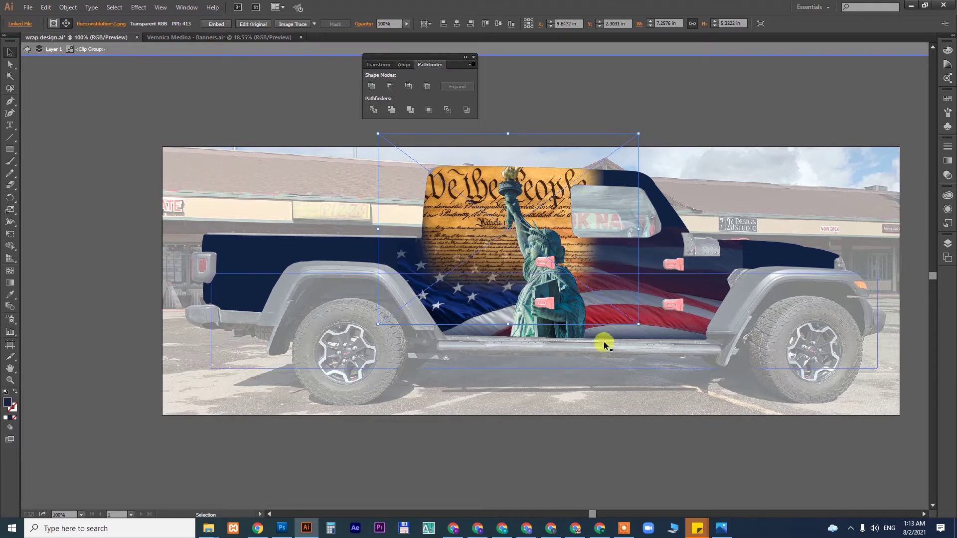
double_click(690, 423)
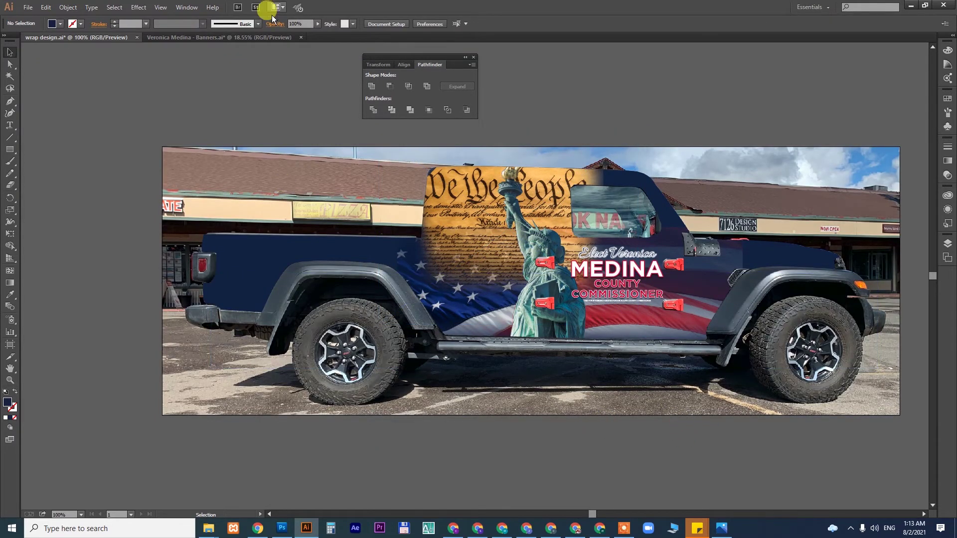
In Banners.ai, zoom out and undo four recent edits to restore the waving flag.
click(259, 38)
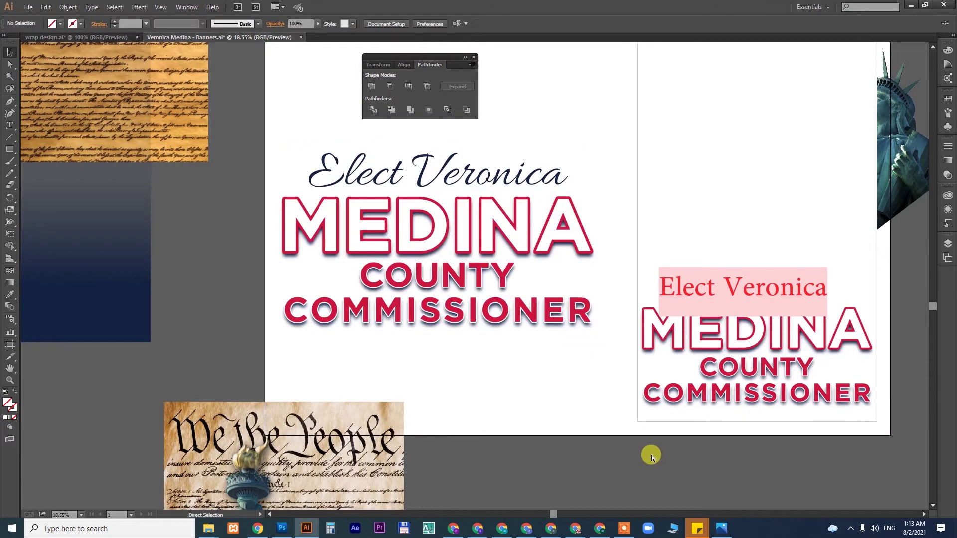
key(ctrl+minus)
scroll(557, 440, down, 3)
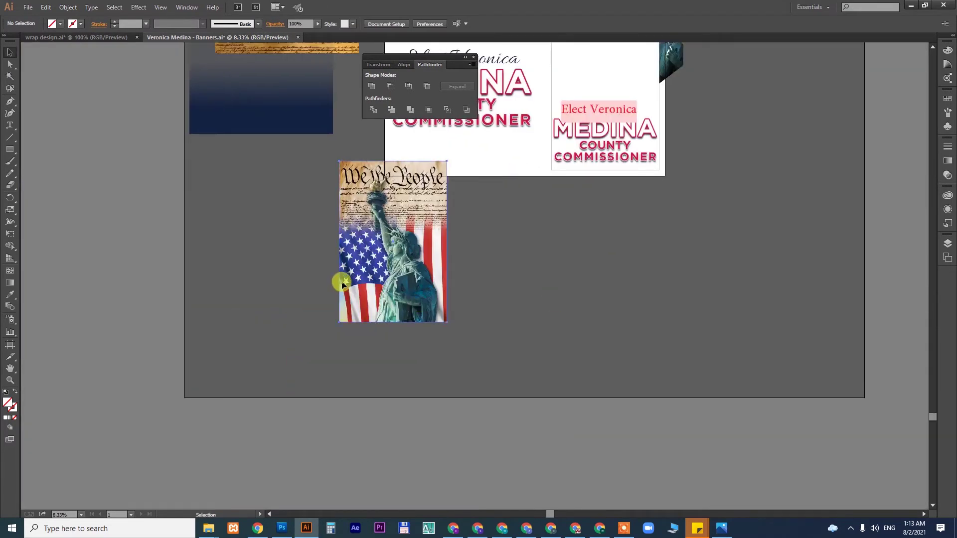
key(ctrl+z)
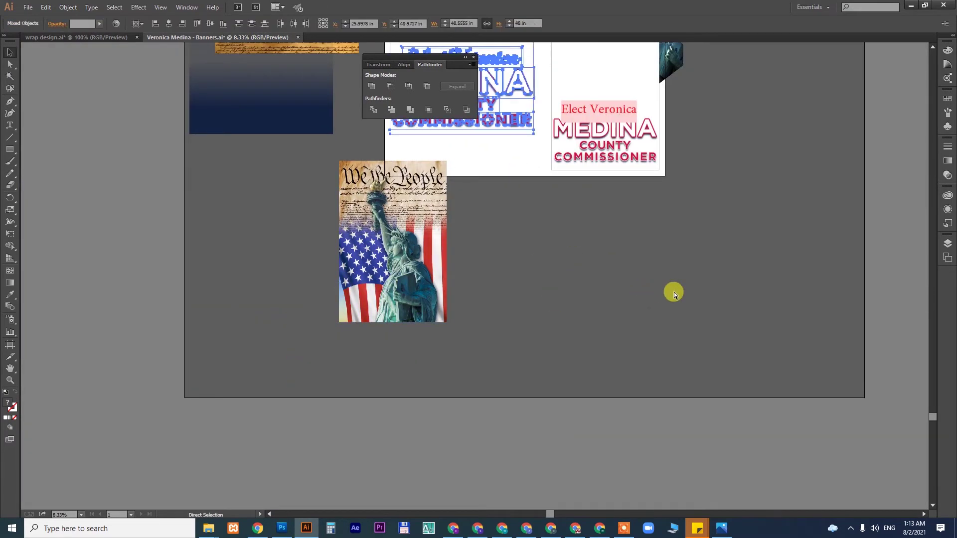
key(ctrl+z)
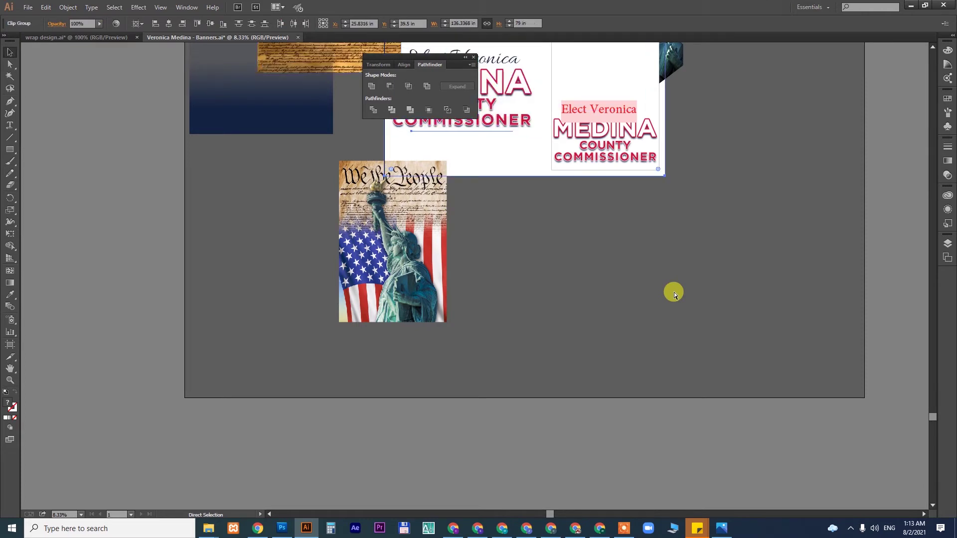
key(ctrl+z)
key(ctrl+z)
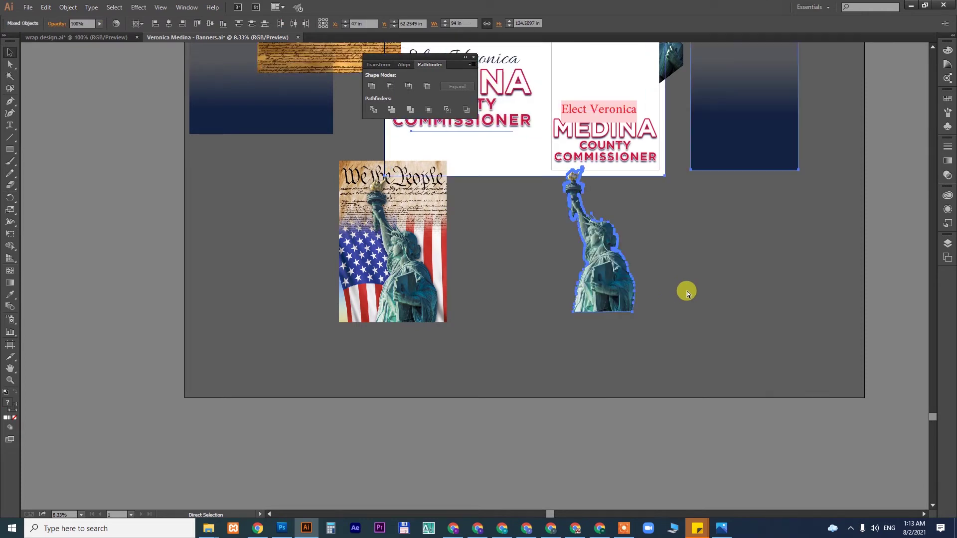
key(ctrl+z)
key(ctrl+z)
Try a clipping mask on the flag, undo it, then move and ungroup the flag group.
right_click(727, 229)
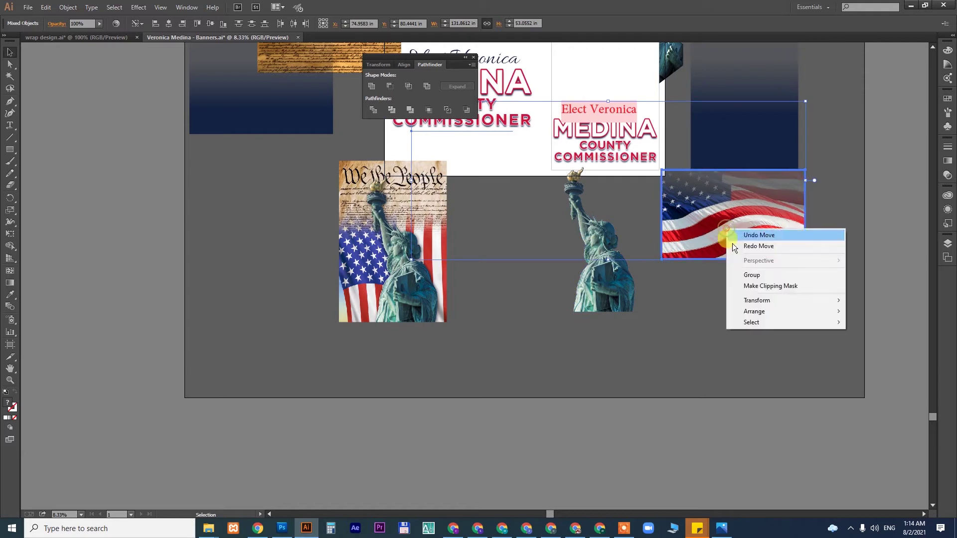
click(742, 284)
click(728, 317)
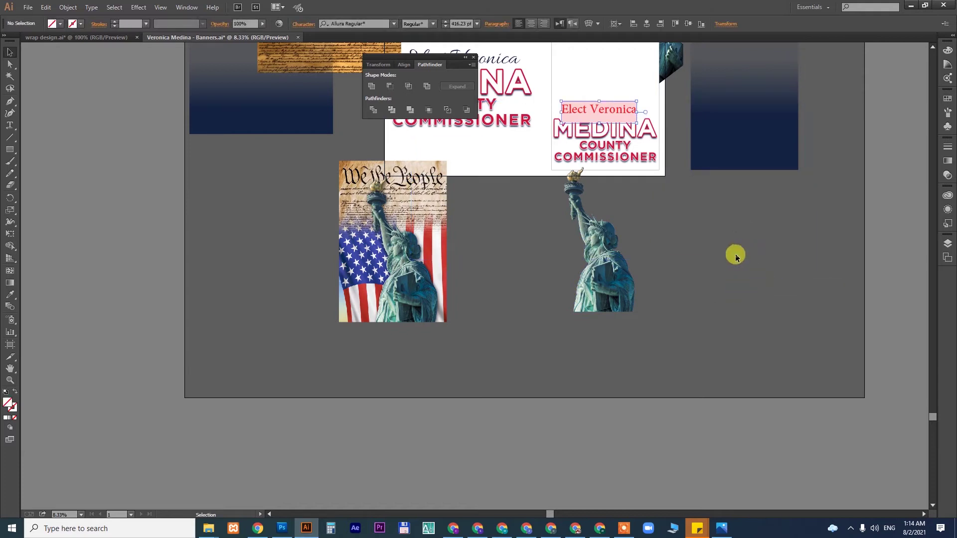
key(ctrl+z)
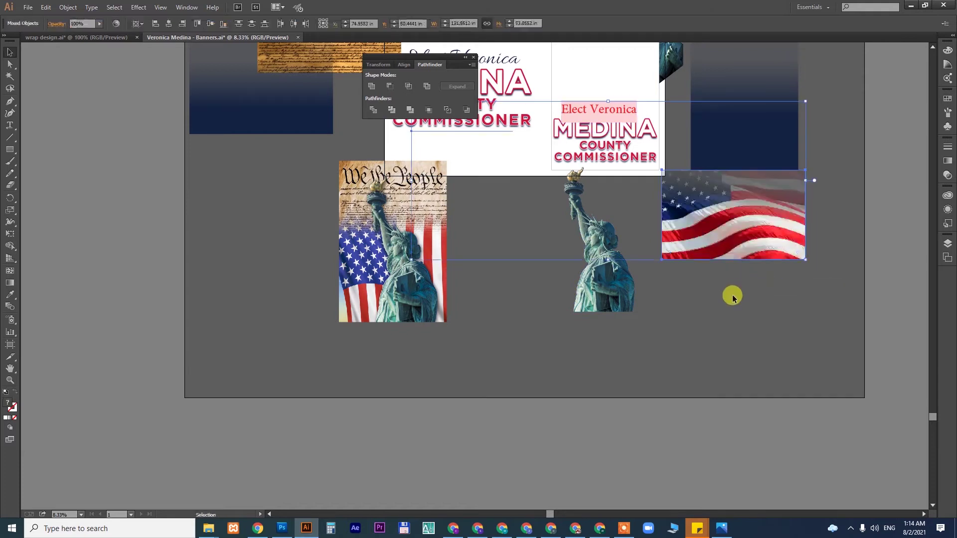
mouse_move(770, 258)
mouse_down()
mouse_move(781, 320)
mouse_move(702, 354)
mouse_move(473, 298)
mouse_move(715, 273)
mouse_up()
right_click(757, 294)
right_click(477, 289)
click(495, 342)
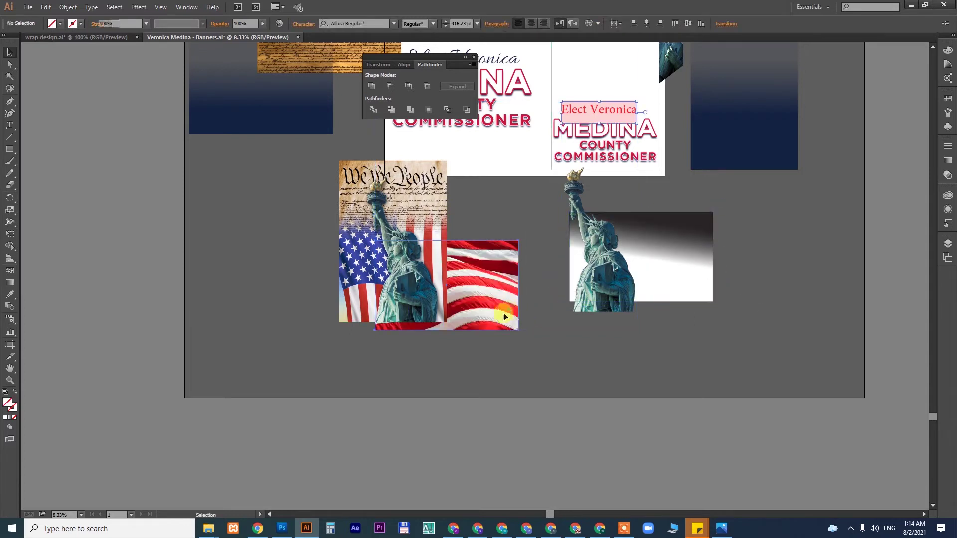
Release the clipping mask on the flag clip group over the right statue.
mouse_move(507, 317)
mouse_down()
mouse_move(837, 347)
mouse_move(765, 334)
mouse_up()
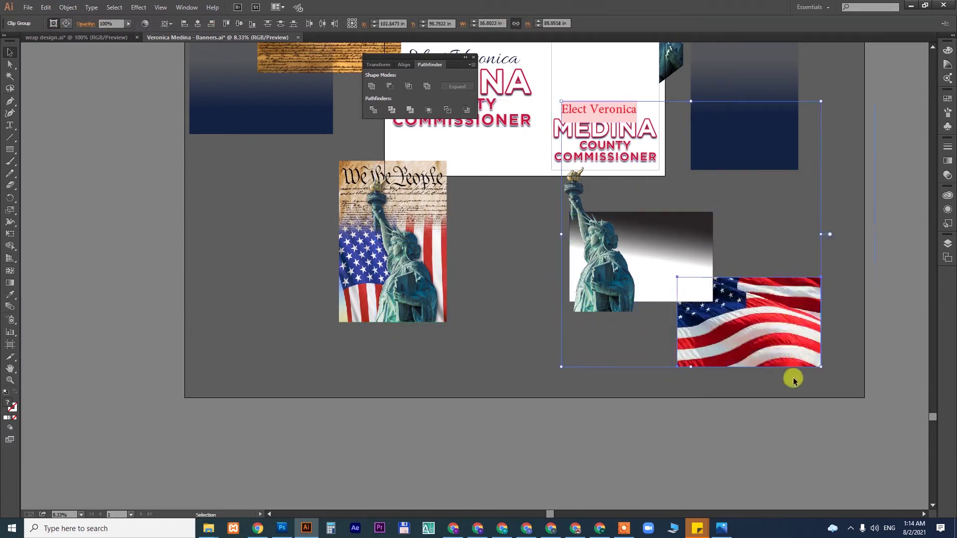
click(800, 378)
click(807, 352)
right_click(779, 337)
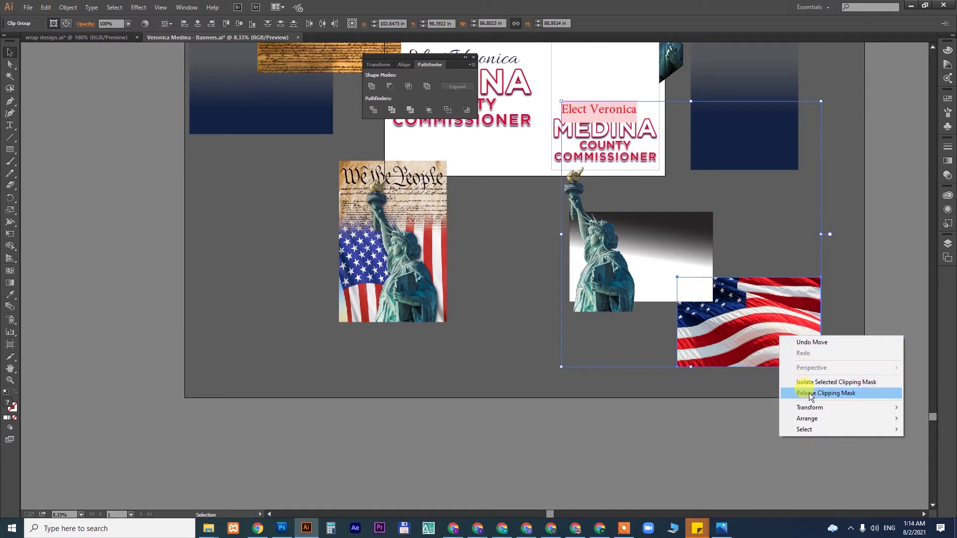
click(790, 392)
Position the flag to the left of the We the People parchment image.
drag(772, 310, 515, 288)
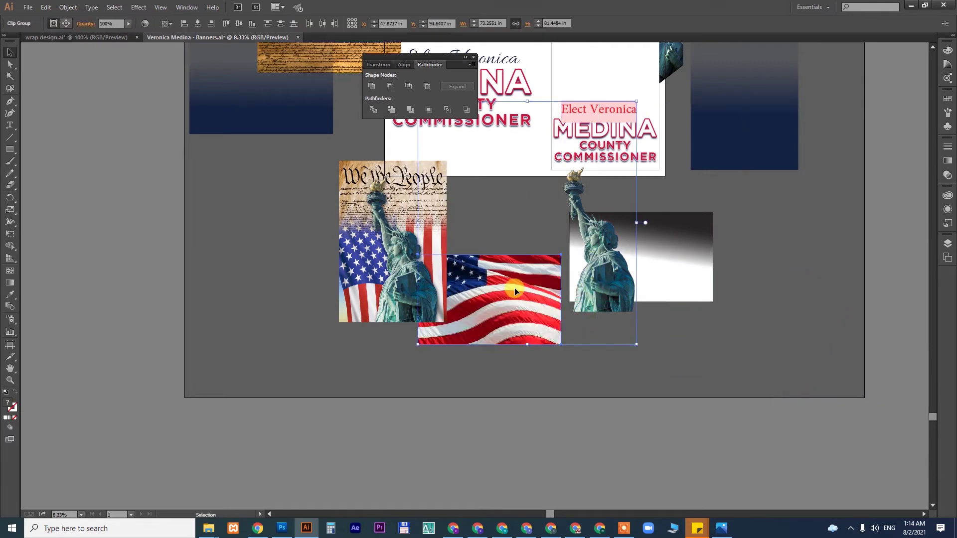
right_click(515, 288)
click(533, 344)
click(498, 299)
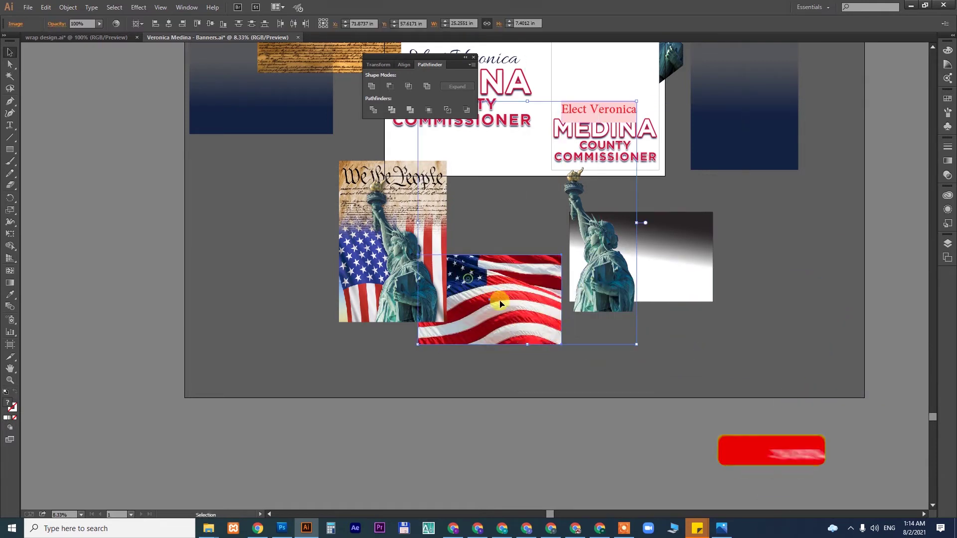
right_click(509, 288)
click(620, 335)
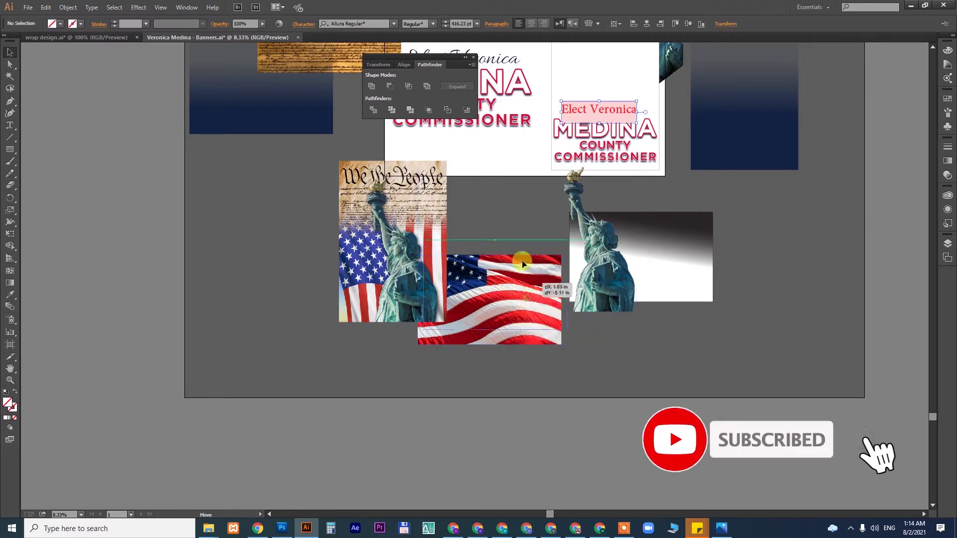
drag(518, 260, 324, 215)
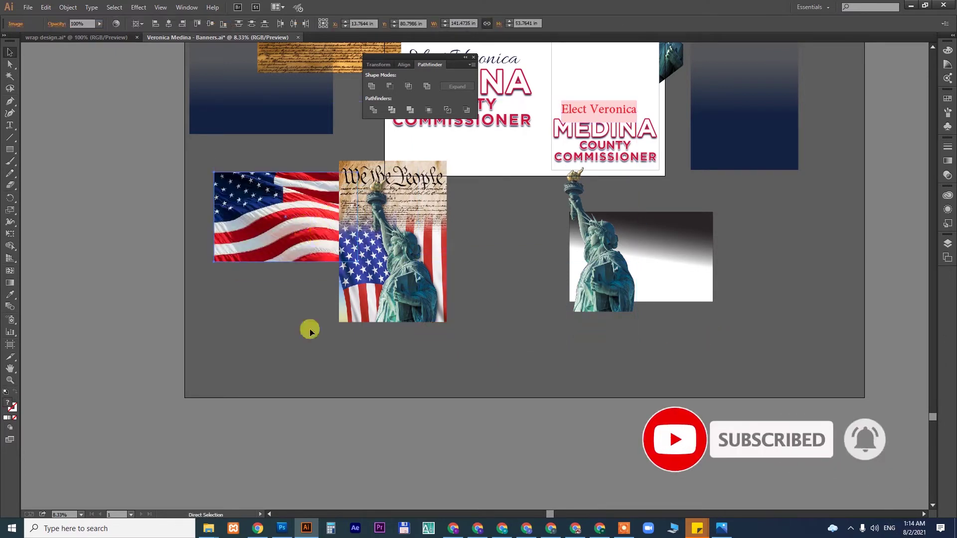
click(282, 527)
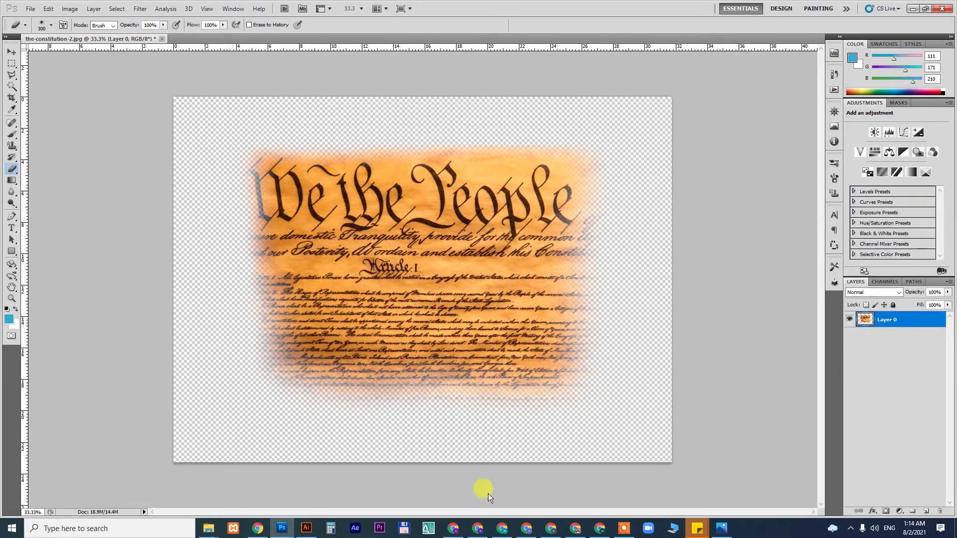
Paste the copied Illustrator flag artwork into the constitution image as a smart object.
click(306, 527)
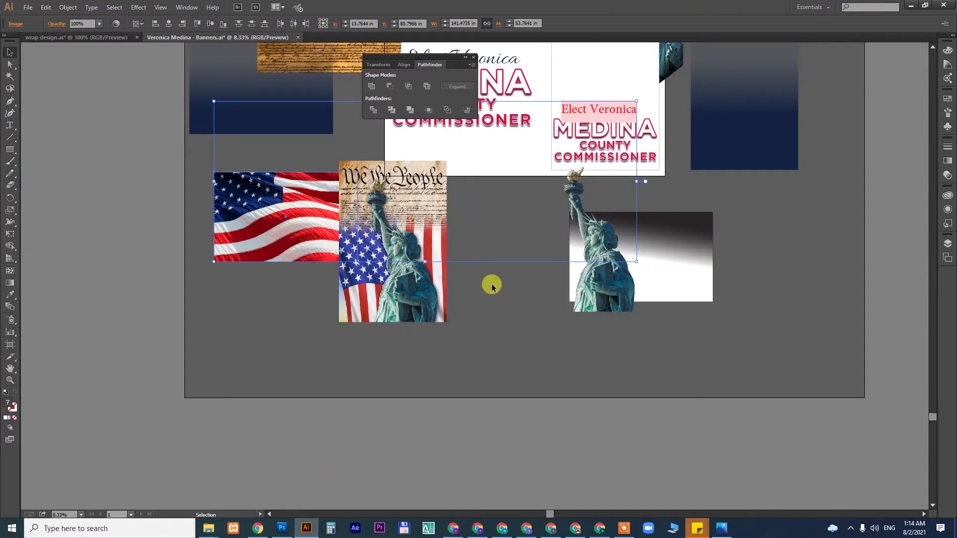
click(536, 289)
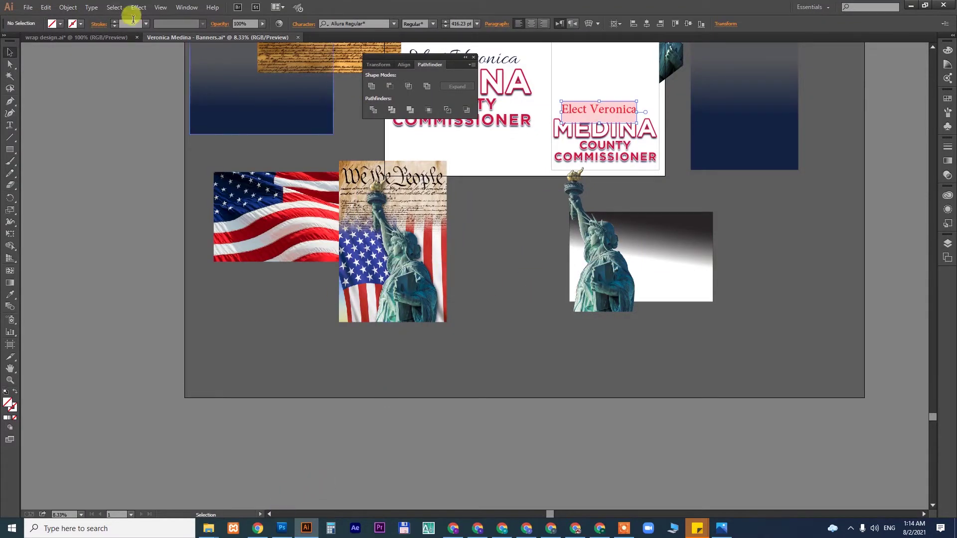
click(80, 37)
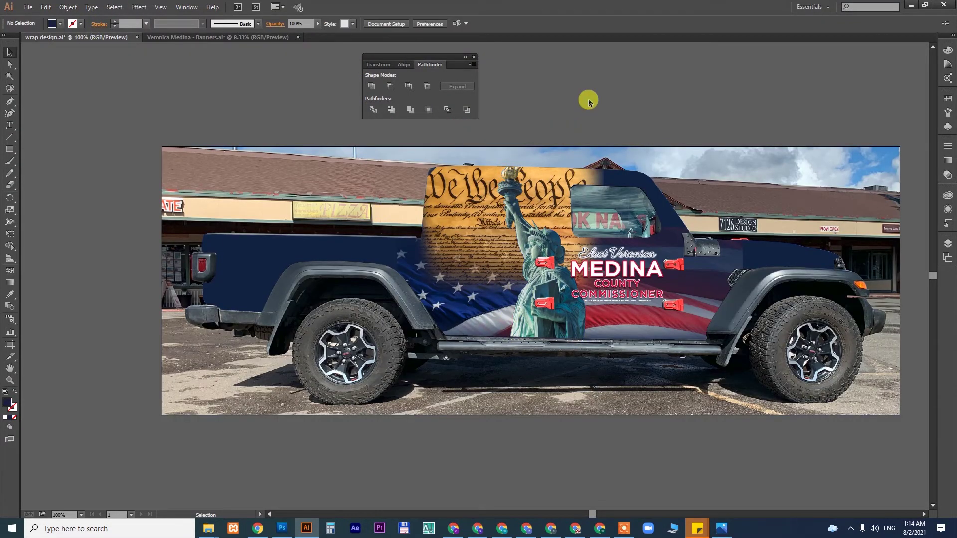
click(281, 528)
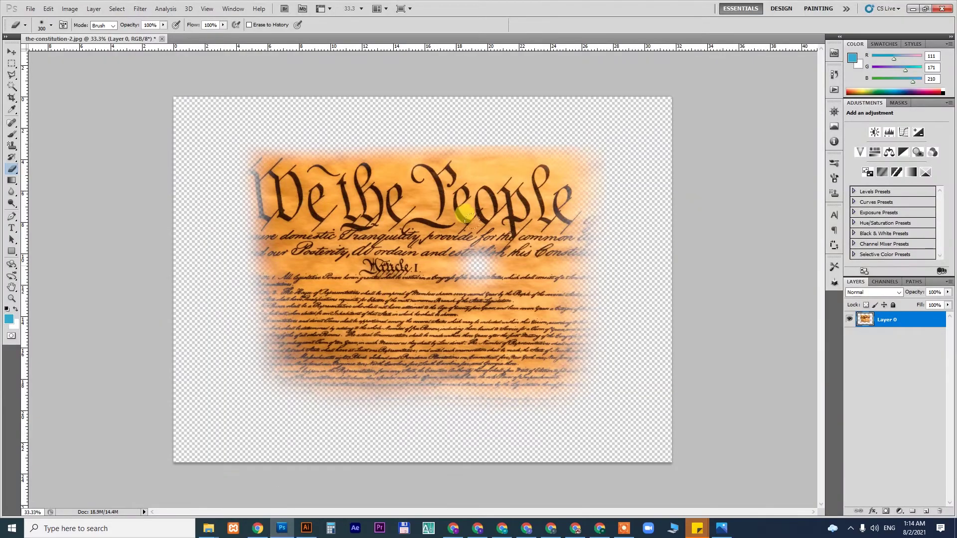
key(v)
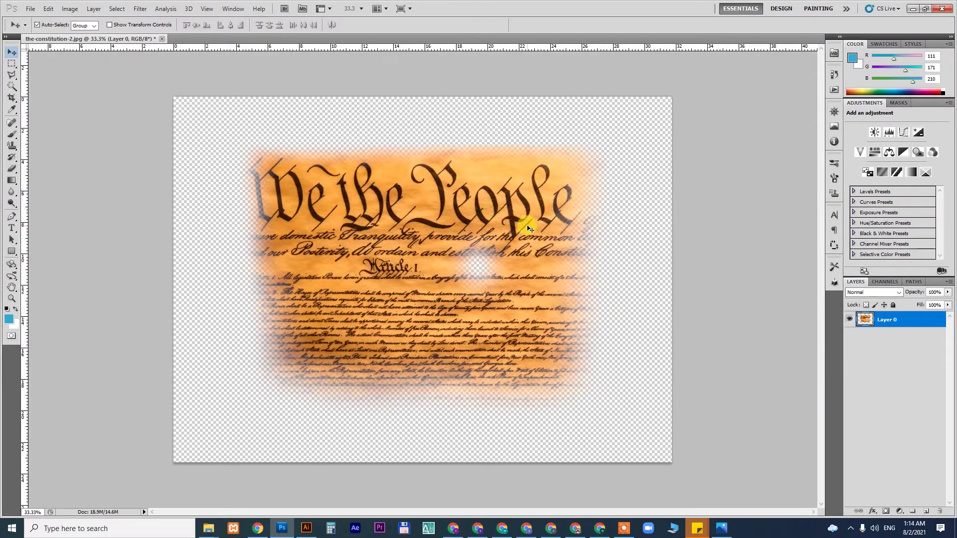
key(ctrl+v)
click(509, 172)
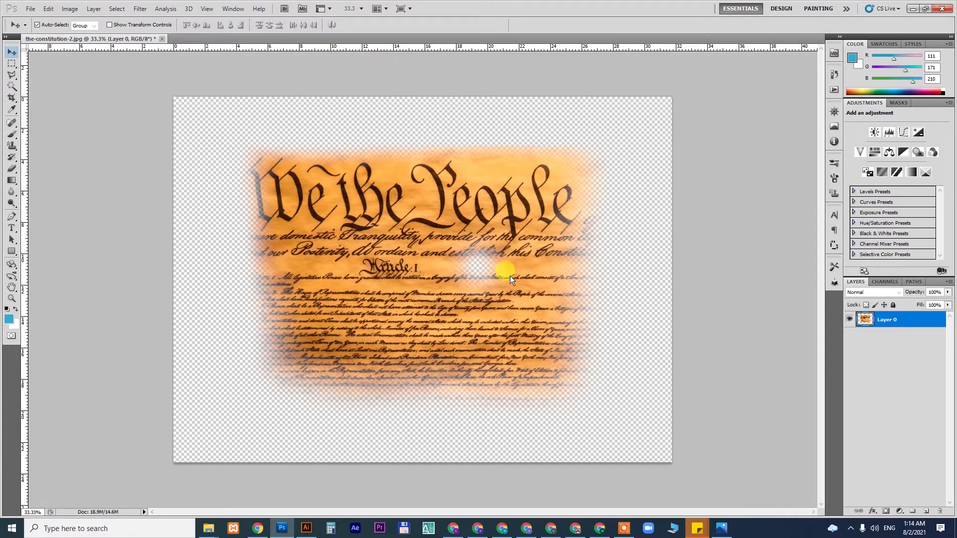
key(ctrl+t)
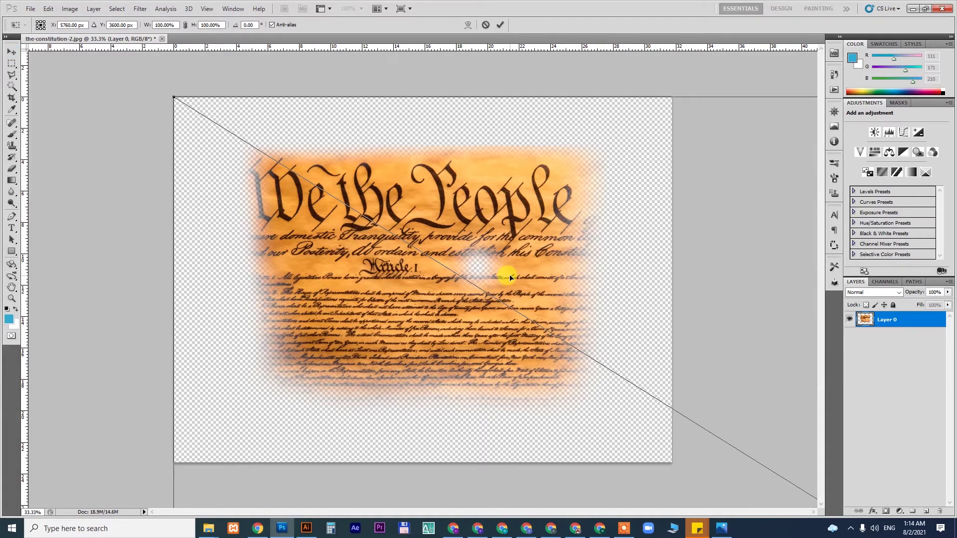
Shrink the pasted flag to about a fifth, centre it, and hide the constitution layer.
key(ctrl+minus)
key(ctrl+minus)
key(ctrl+minus)
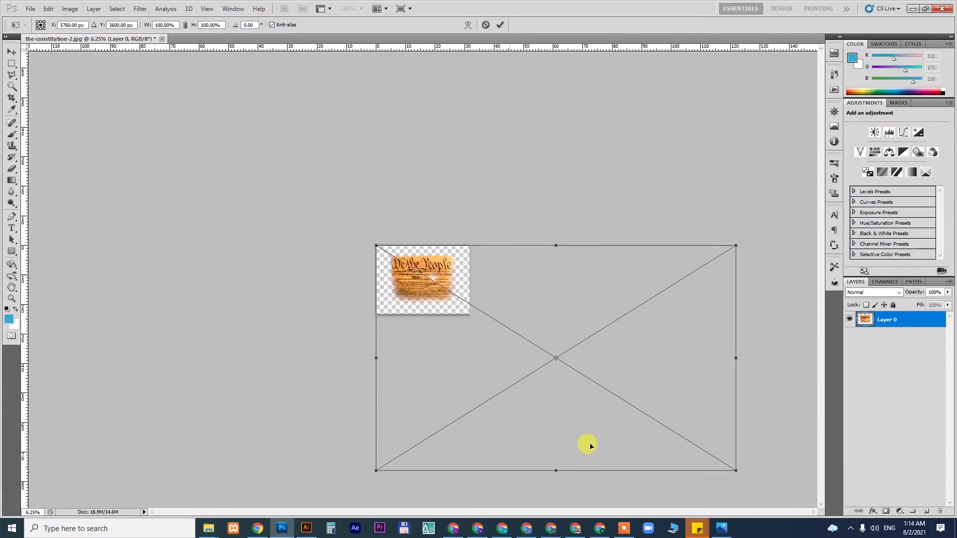
mouse_move(726, 471)
mouse_down()
mouse_move(443, 300)
mouse_move(443, 282)
mouse_up()
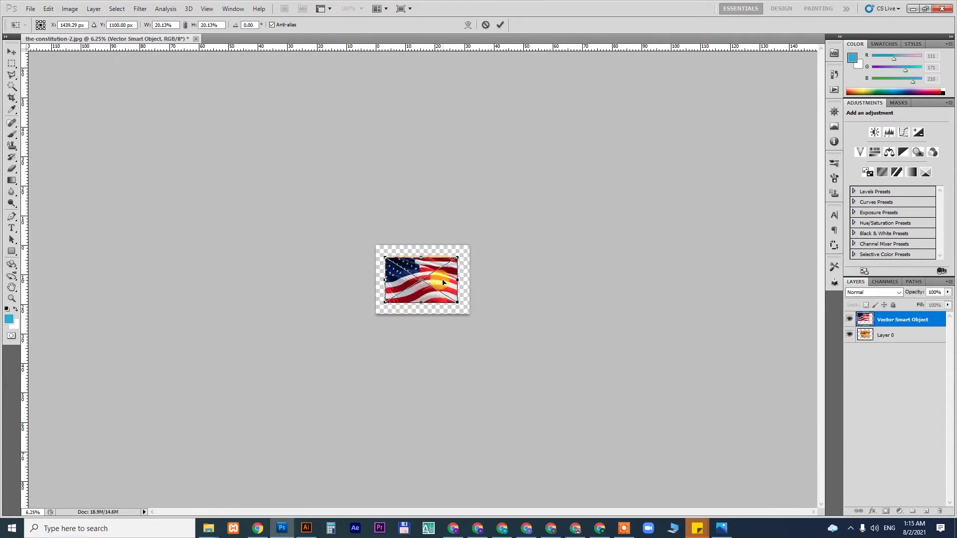
key(Return)
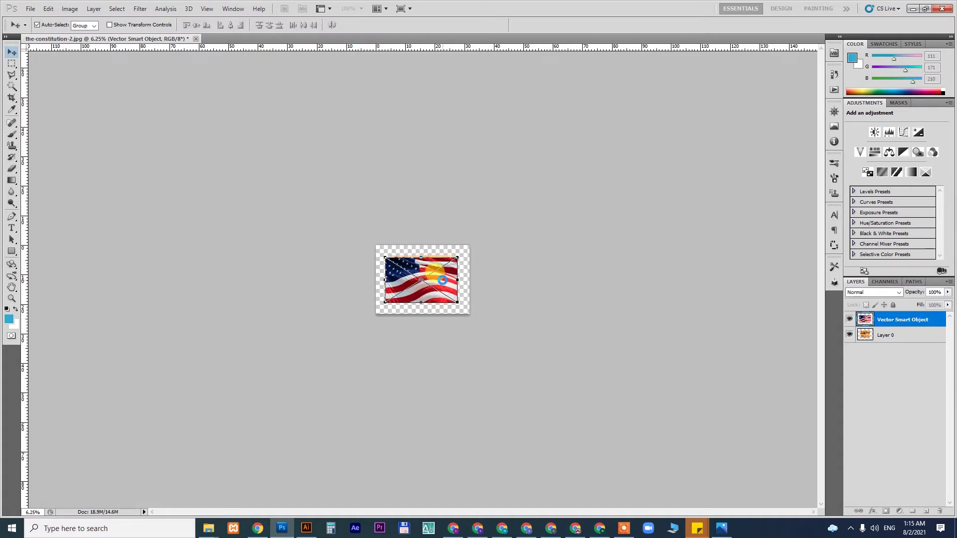
key(ctrl+0)
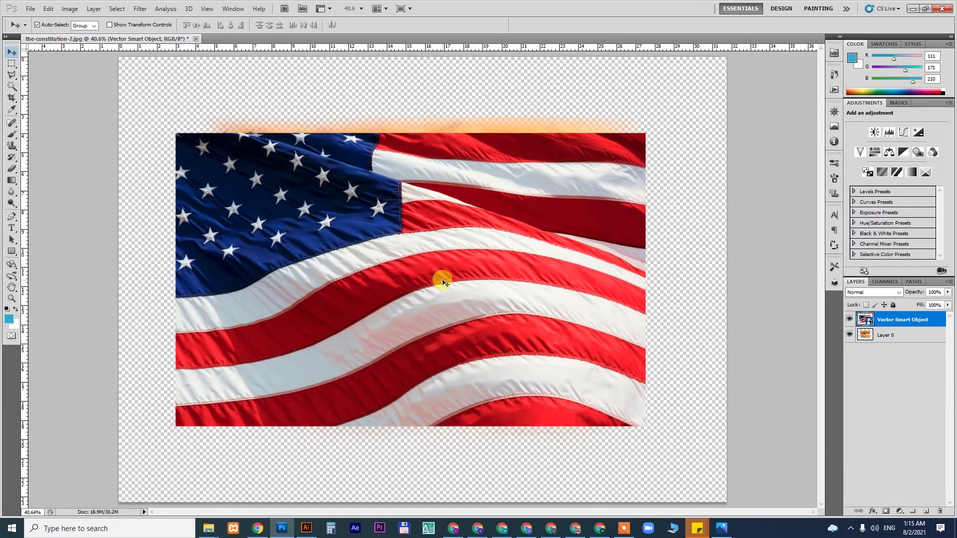
click(848, 335)
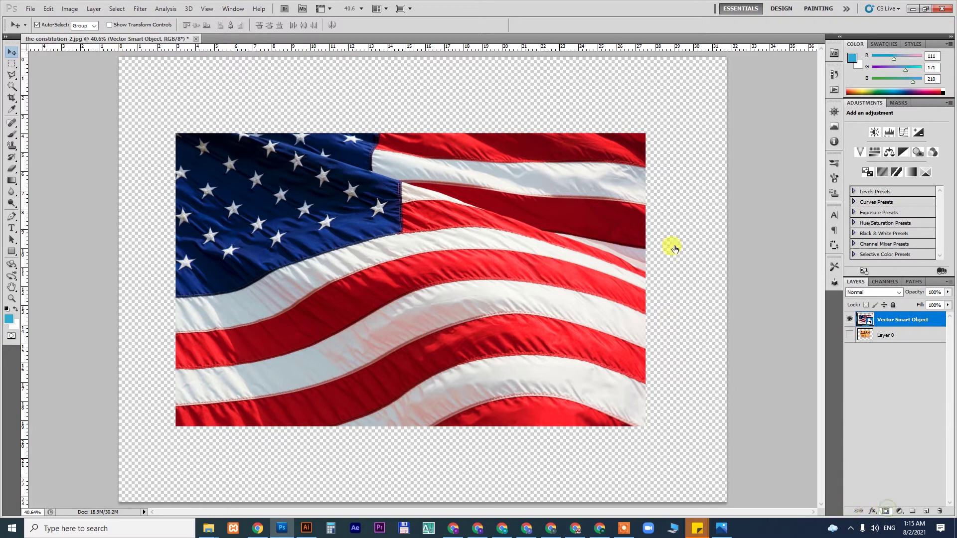
Paint black on the flag's layer mask with a soft brush to fade every edge.
key(b)
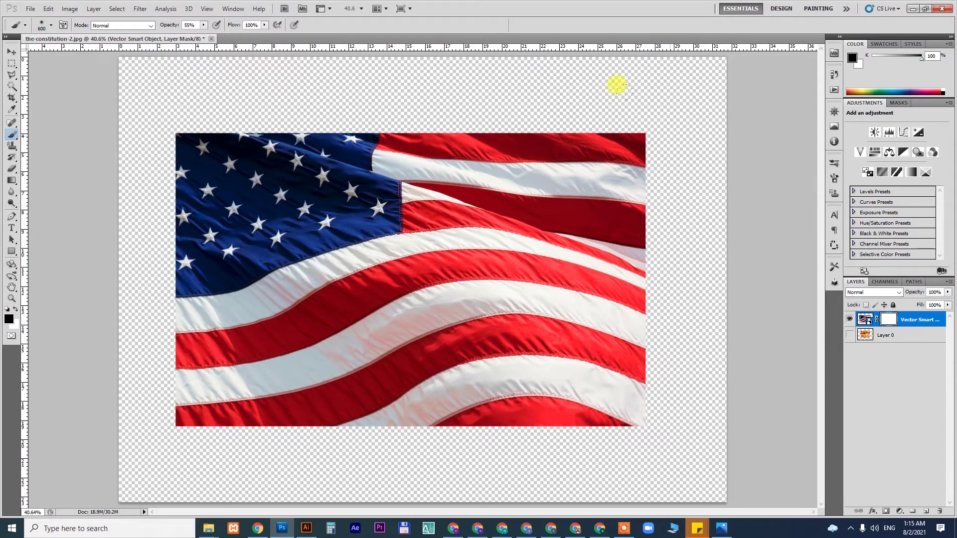
drag(609, 70, 617, 80)
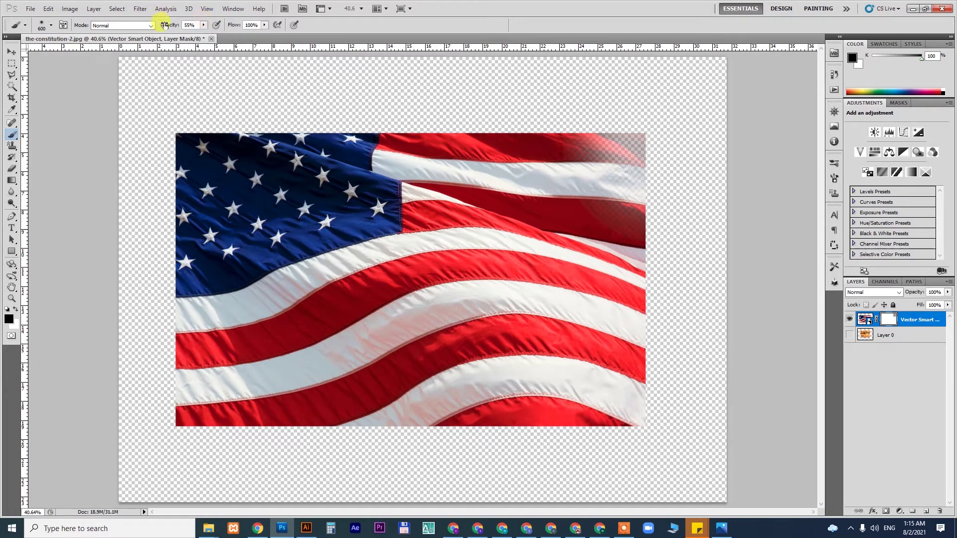
drag(623, 101, 640, 382)
mouse_move(624, 414)
mouse_down()
mouse_move(437, 433)
mouse_move(273, 411)
mouse_move(455, 418)
mouse_move(145, 403)
mouse_up()
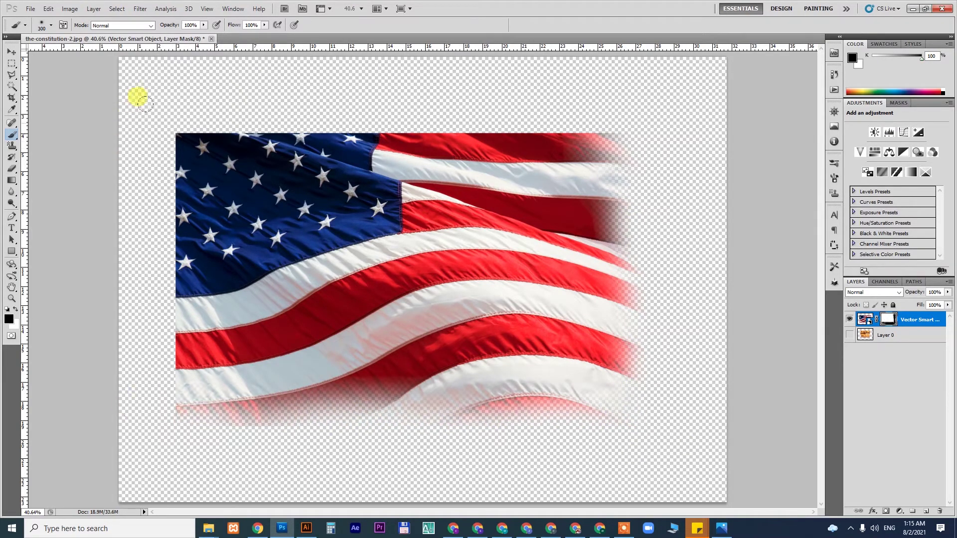
mouse_move(145, 103)
mouse_down()
mouse_move(140, 345)
mouse_move(144, 101)
mouse_move(316, 58)
mouse_move(617, 58)
mouse_move(320, 36)
mouse_up()
mouse_move(189, 48)
mouse_down()
mouse_move(594, 60)
mouse_move(249, 64)
mouse_move(68, 95)
mouse_up()
drag(108, 281, 122, 370)
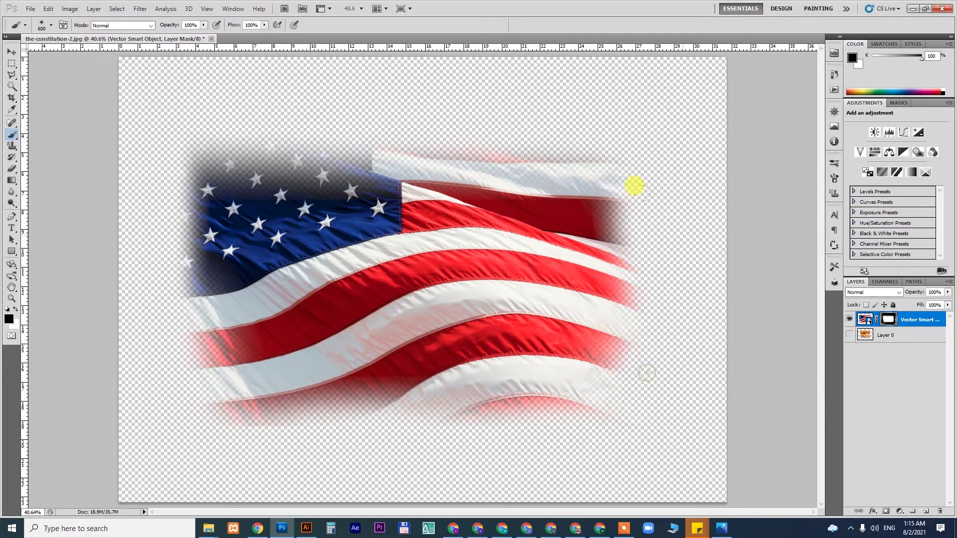
mouse_move(634, 186)
mouse_down()
mouse_move(554, 96)
mouse_move(670, 217)
mouse_up()
mouse_move(133, 114)
mouse_down()
mouse_move(140, 88)
mouse_move(122, 118)
mouse_move(153, 112)
mouse_up()
Save the vignetted flag as the PNG file flag.png.
key(v)
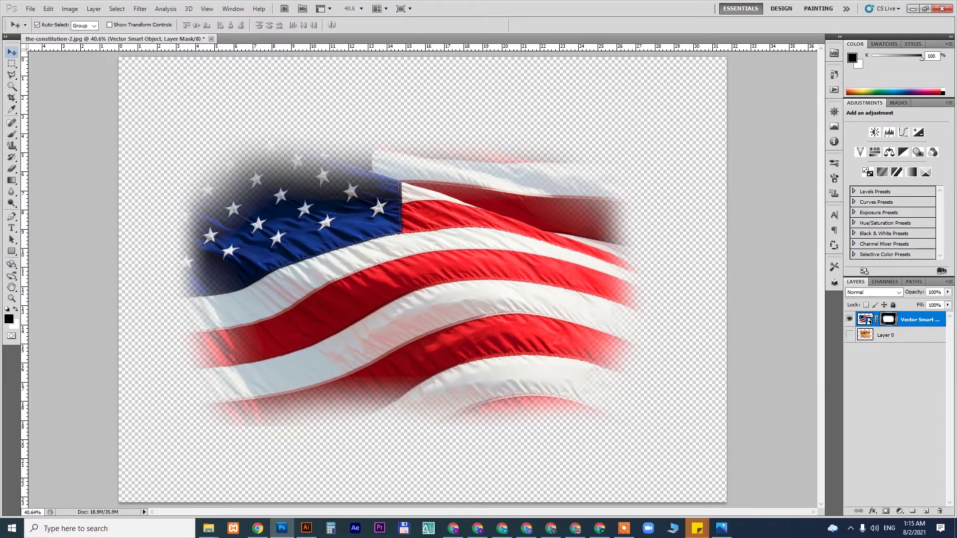
click(30, 8)
click(50, 154)
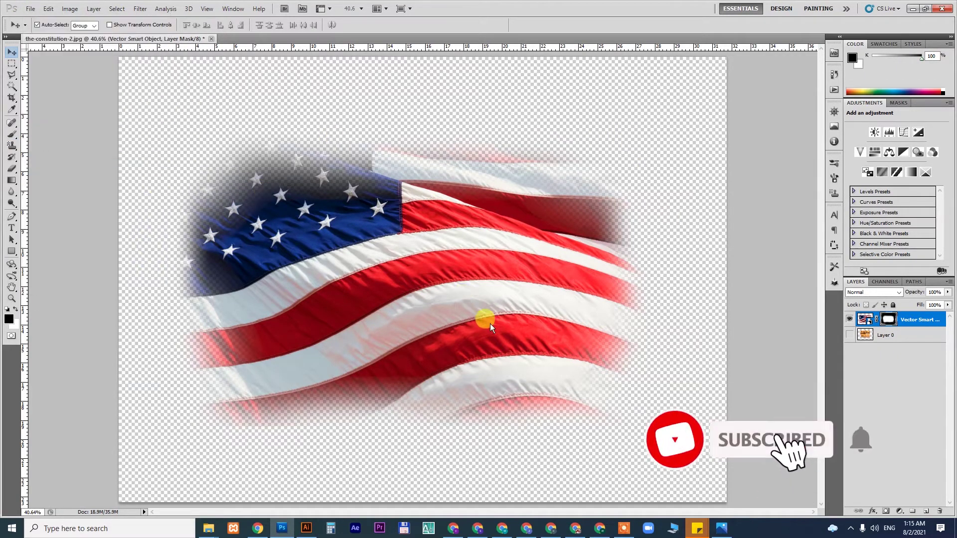
click(412, 333)
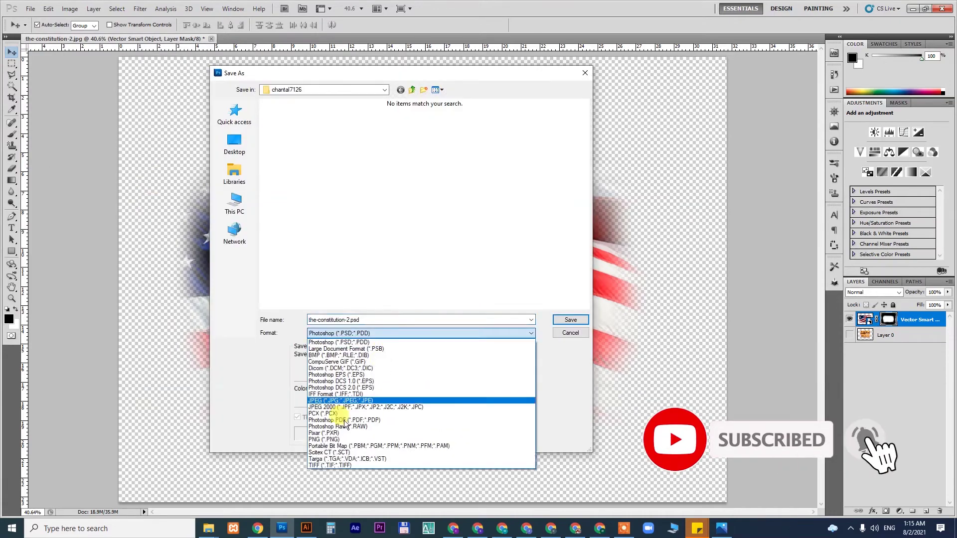
click(325, 440)
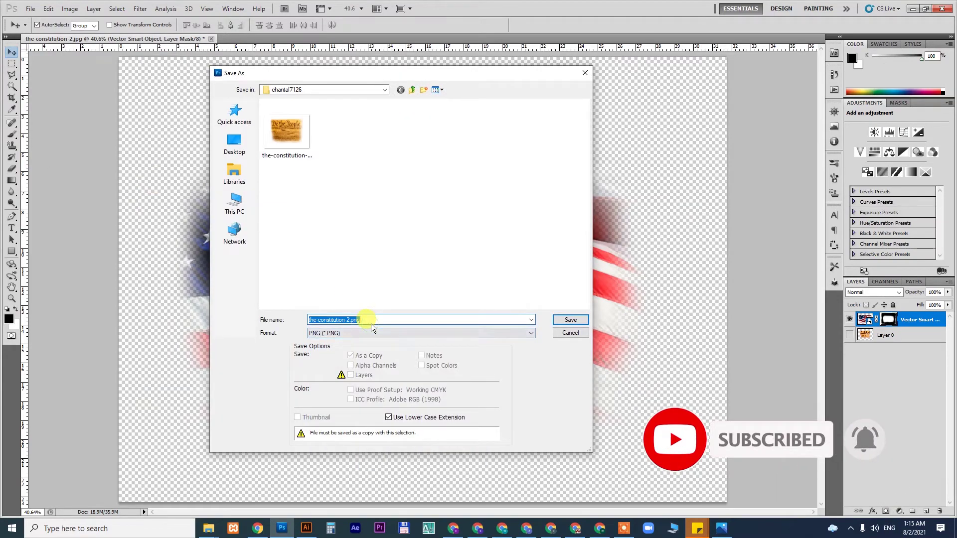
text(flag)
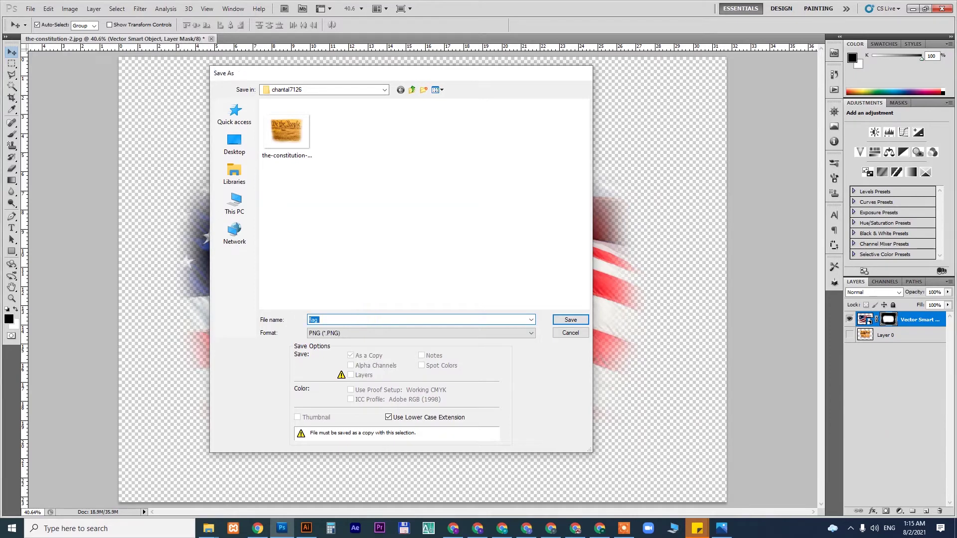
key(Return)
key(Return)
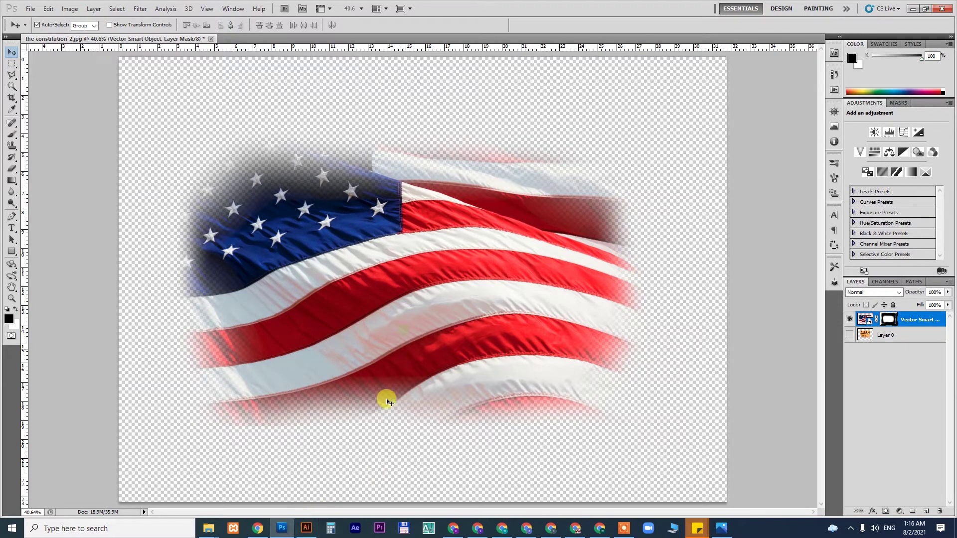
Delete the old flag from the jeep wrap's clip group and load flag.png for placement.
click(308, 528)
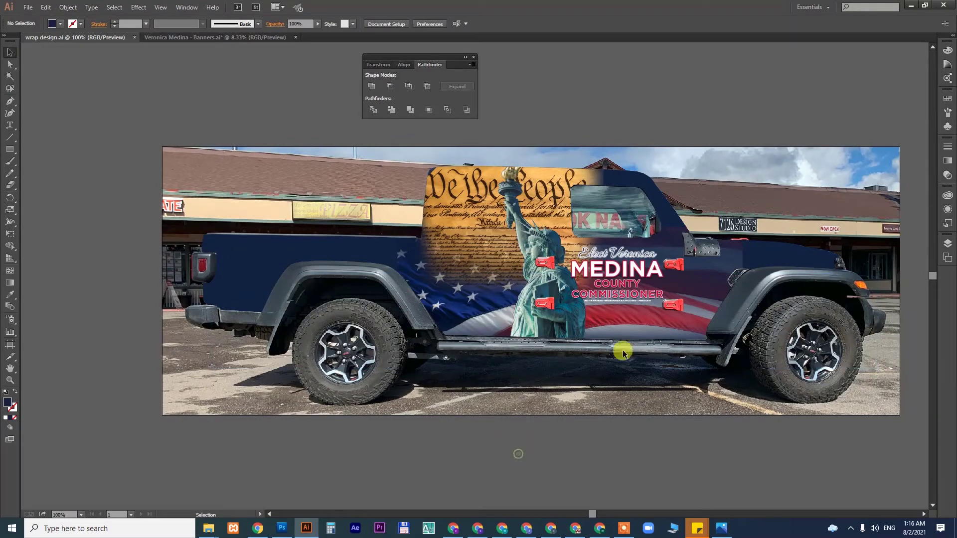
double_click(736, 255)
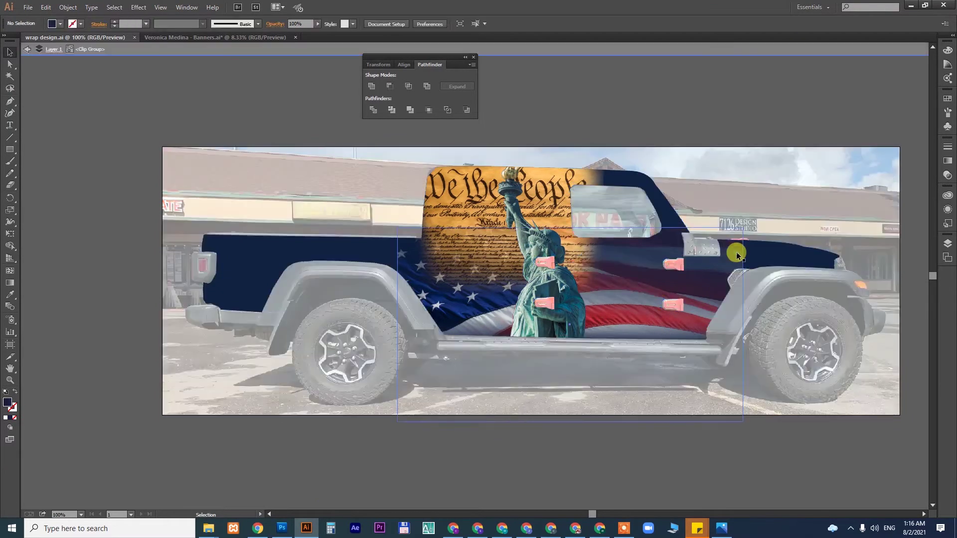
click(737, 255)
key(Delete)
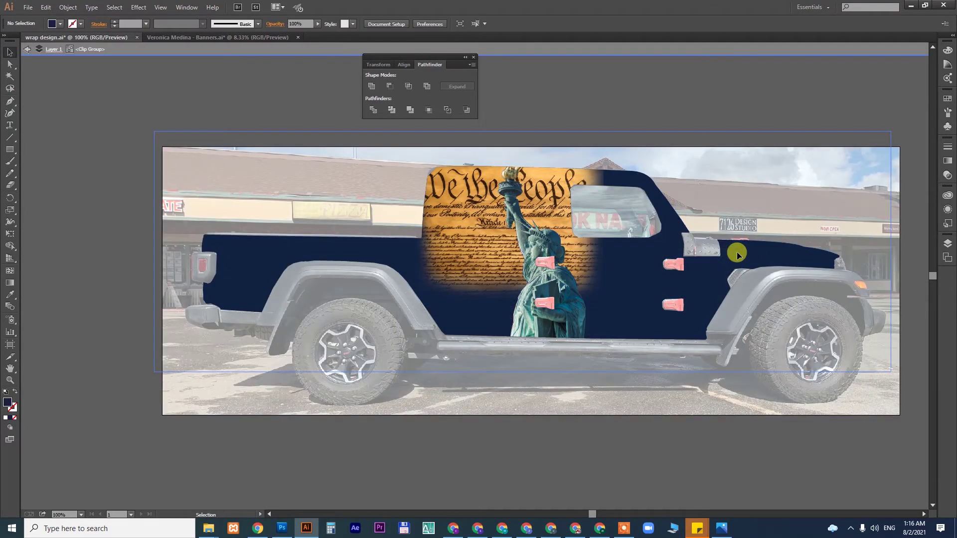
click(683, 324)
key(alt+f)
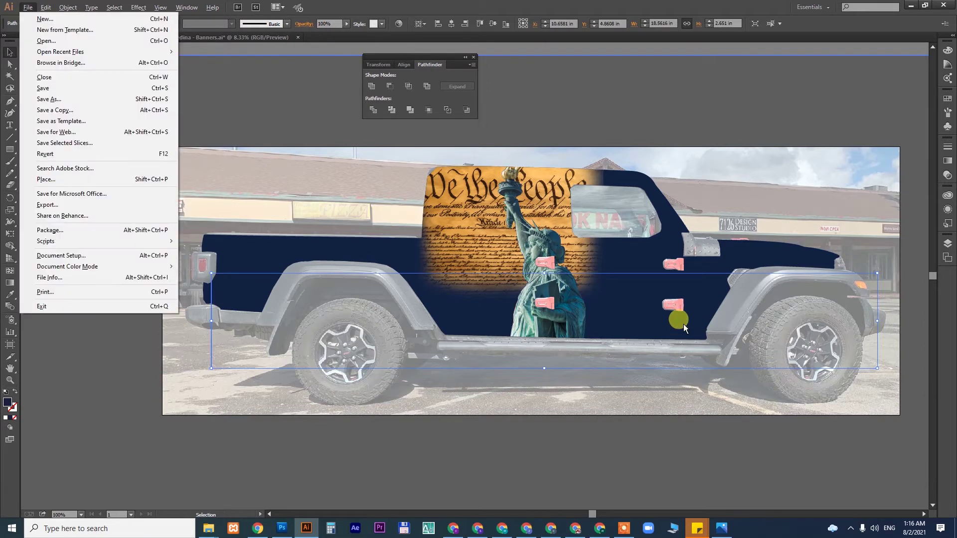
key(l)
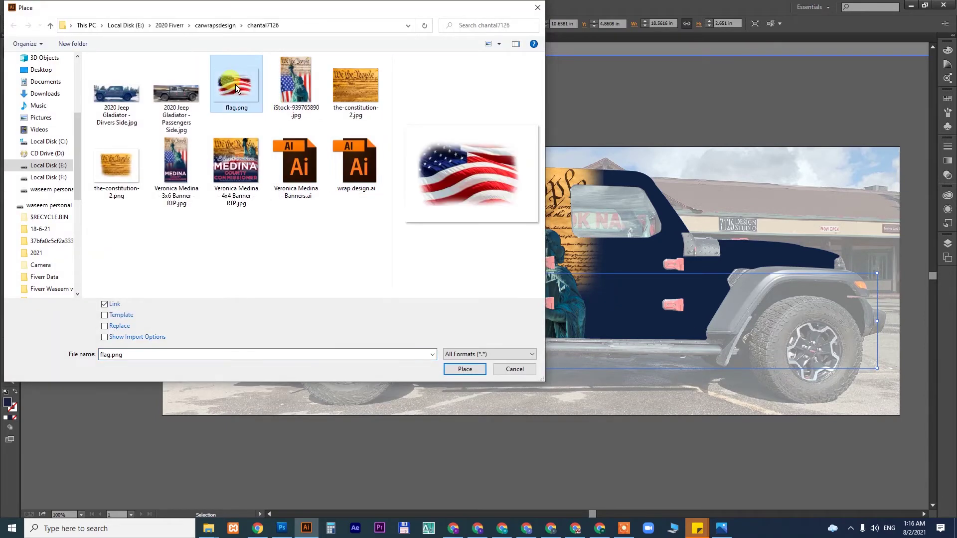
double_click(235, 84)
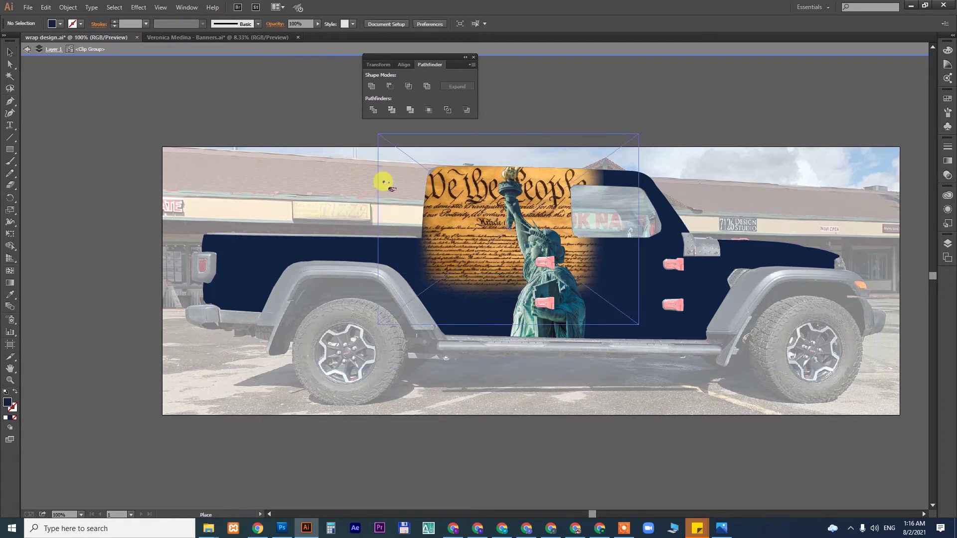
Place flag.png across the jeep's doors, stretching it from the rear to the front fender.
drag(359, 149, 709, 405)
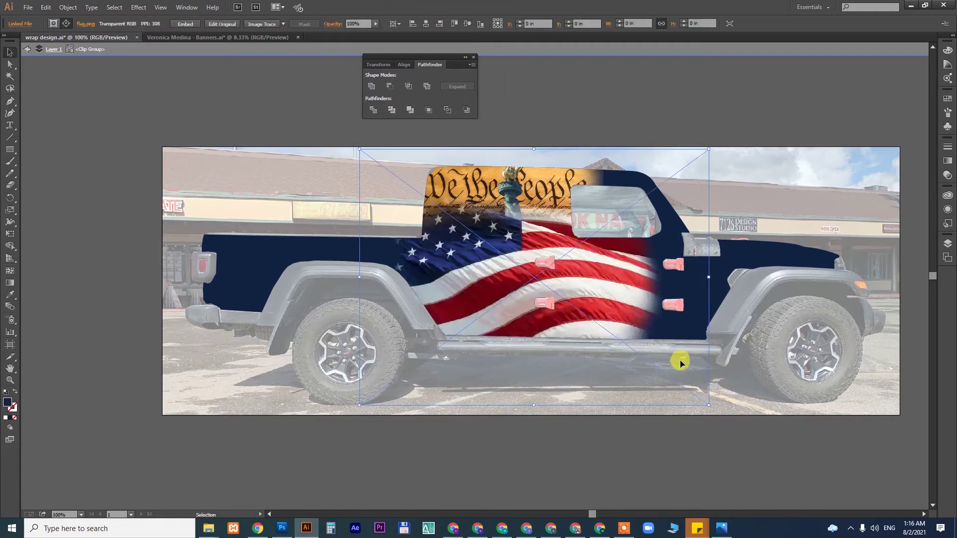
drag(570, 294, 609, 303)
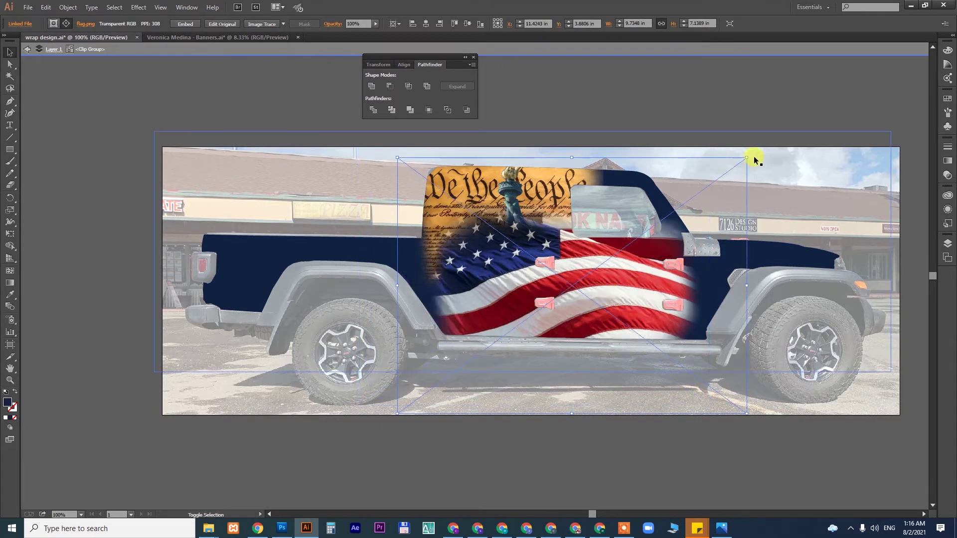
drag(746, 157, 821, 102)
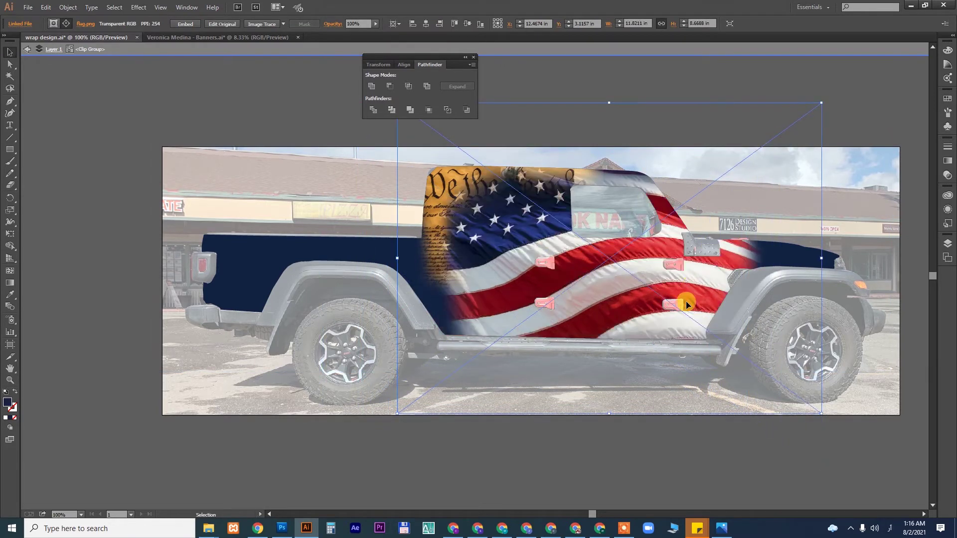
drag(641, 321, 593, 352)
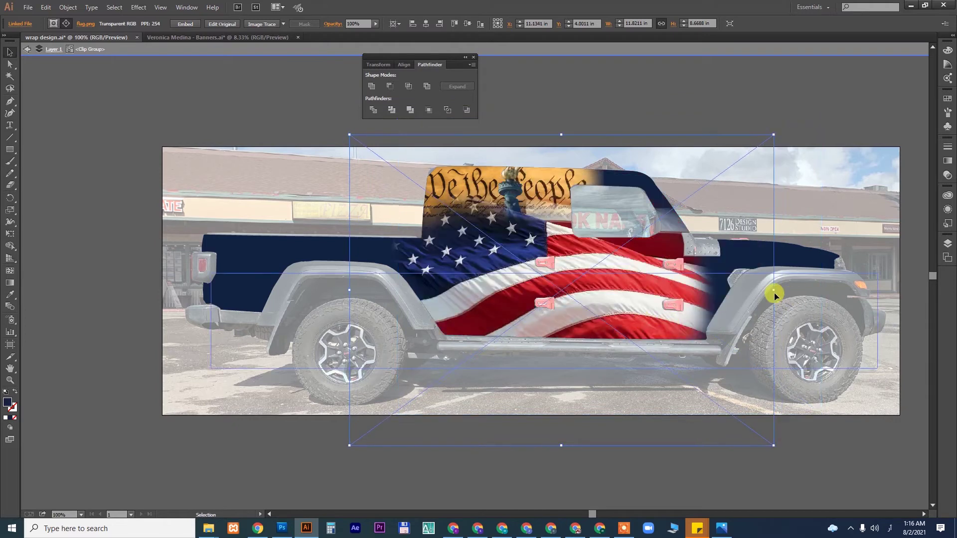
drag(773, 290, 829, 286)
drag(634, 292, 659, 300)
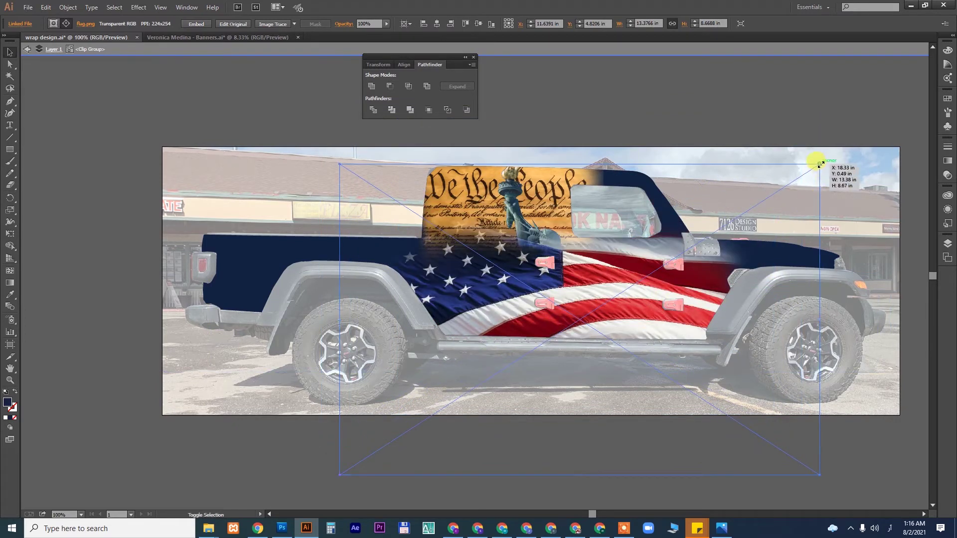
mouse_move(820, 164)
mouse_down()
mouse_move(757, 205)
mouse_move(794, 185)
mouse_up()
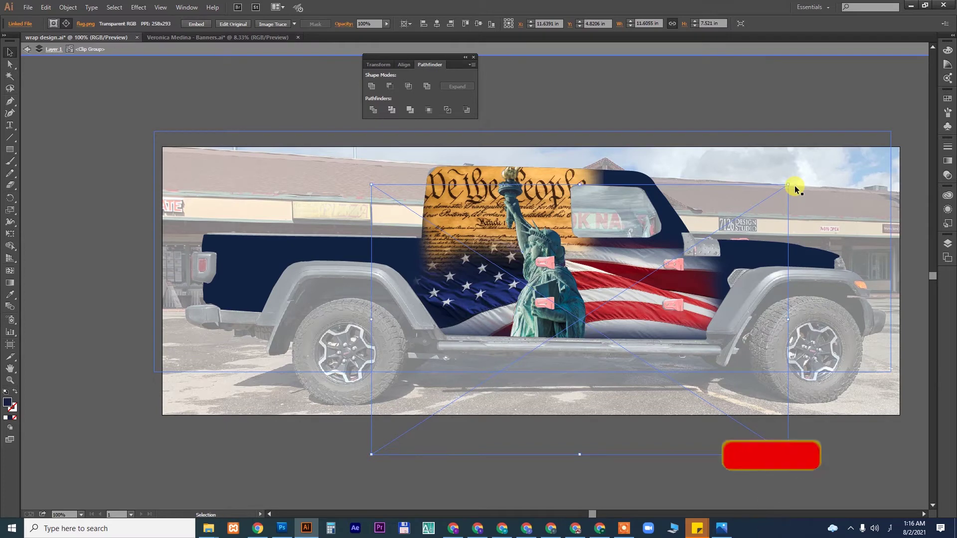
drag(785, 319, 824, 319)
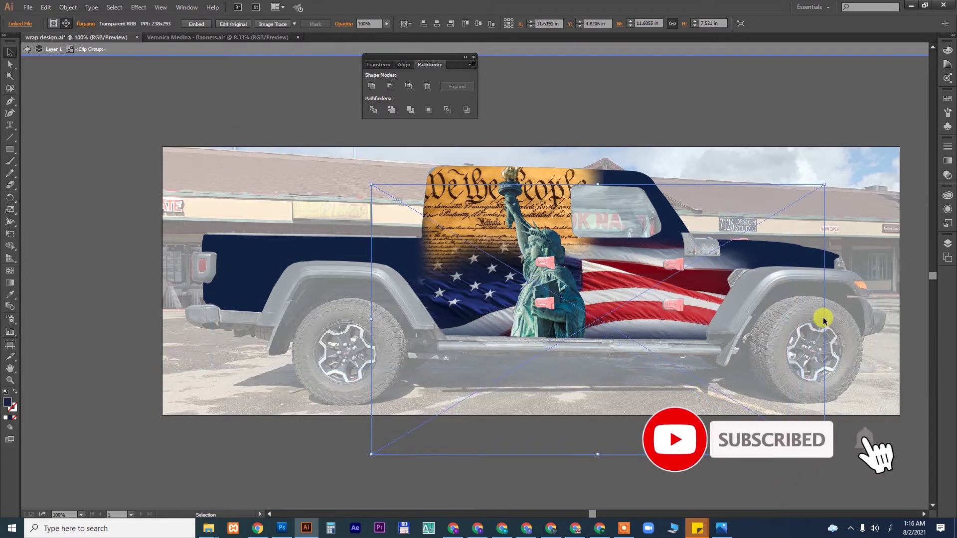
drag(372, 319, 337, 318)
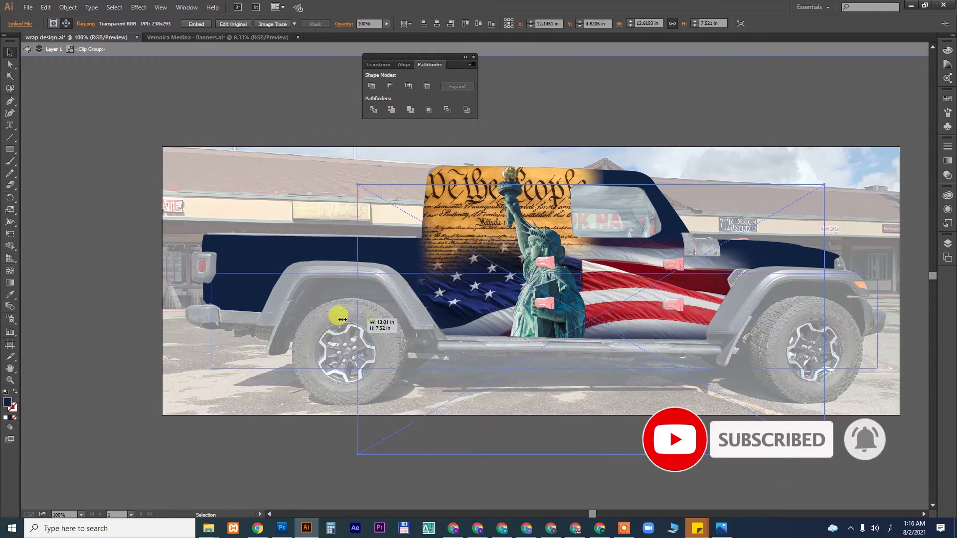
Nudge the navy body shape up slightly and exit the clip group.
click(677, 339)
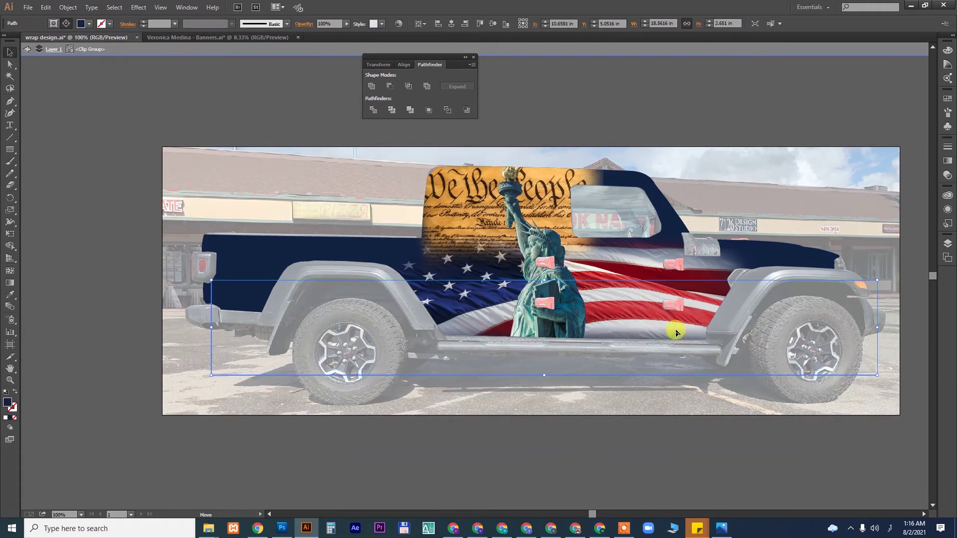
drag(676, 333, 676, 329)
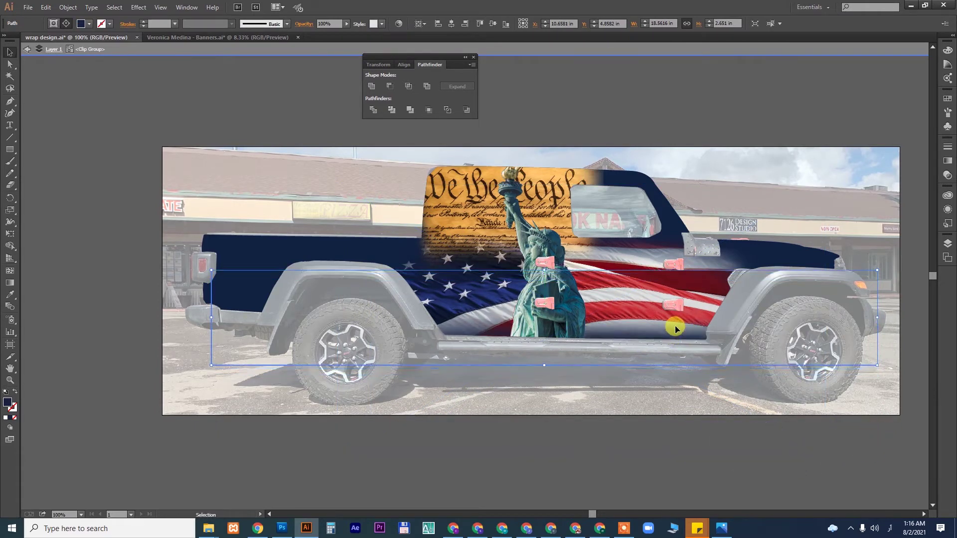
double_click(688, 103)
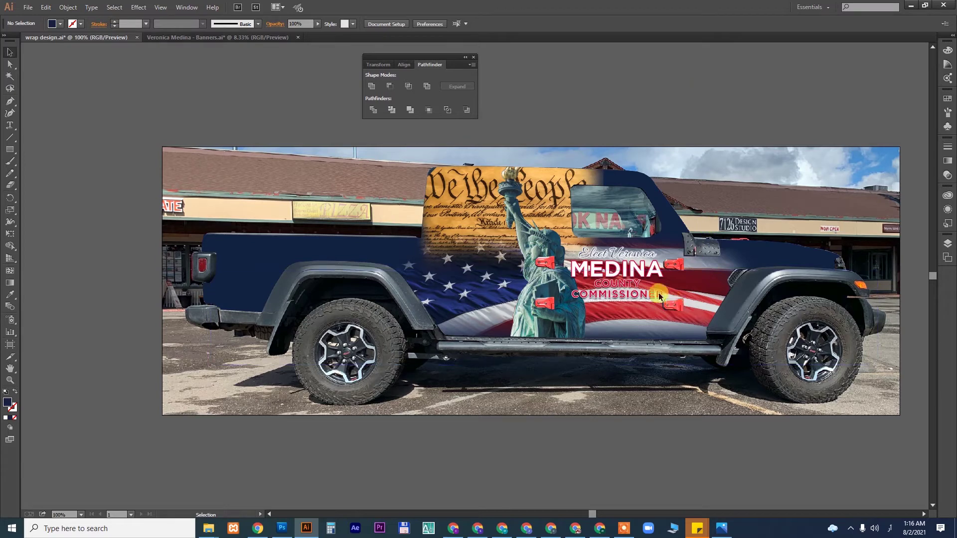
Zoom in on the MEDINA text, then select the background artwork group.
click(632, 278)
key(z)
drag(500, 211, 709, 324)
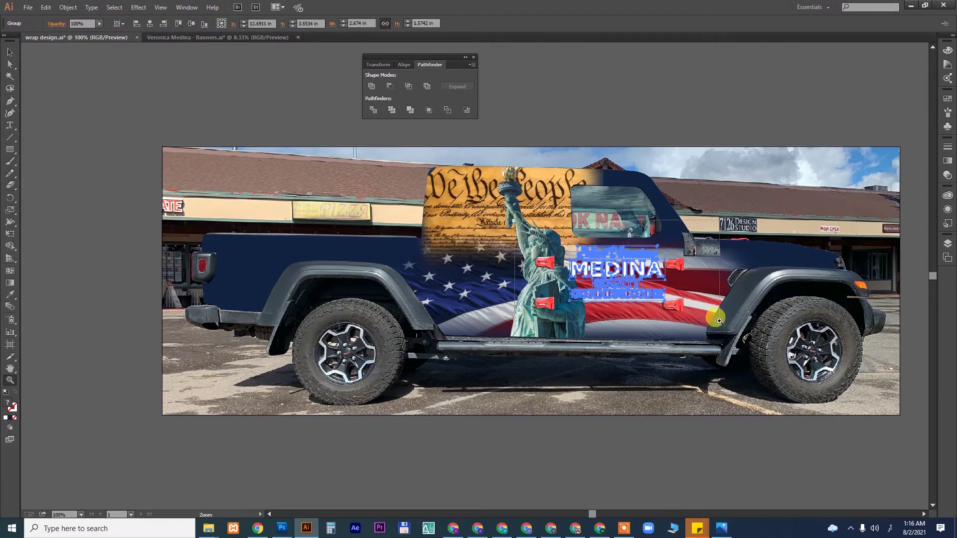
key(v)
scroll(677, 299, down, 1)
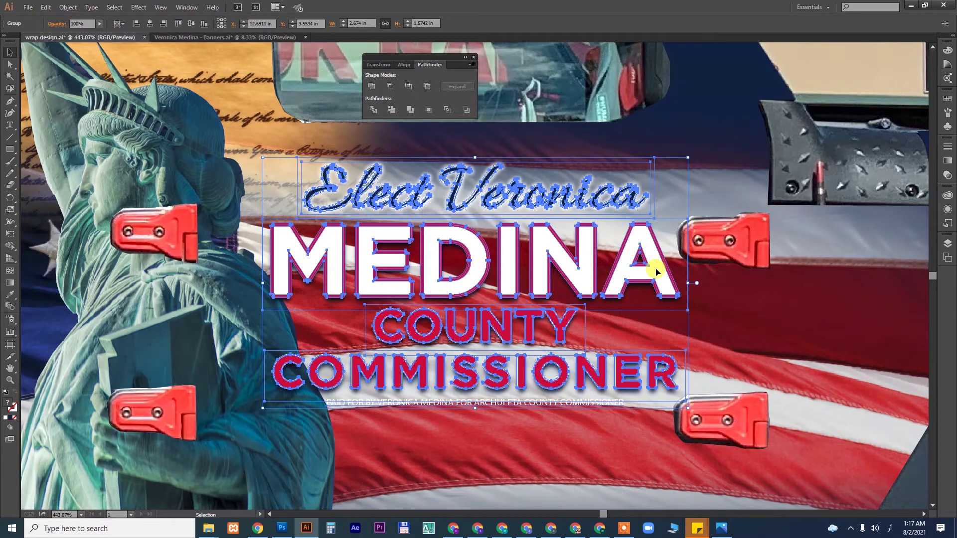
click(783, 314)
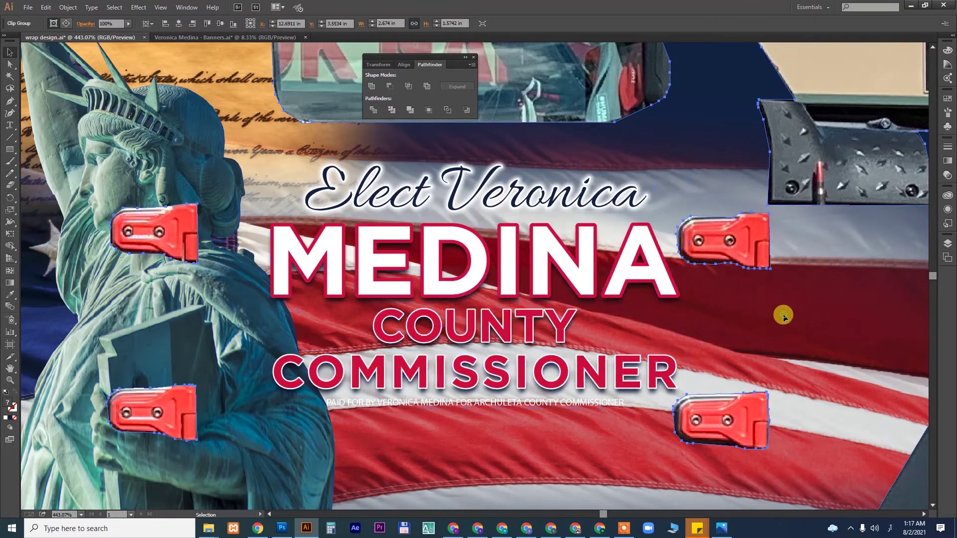
key(a)
key(ctrl+minus)
key(ctrl+minus)
key(ctrl+minus)
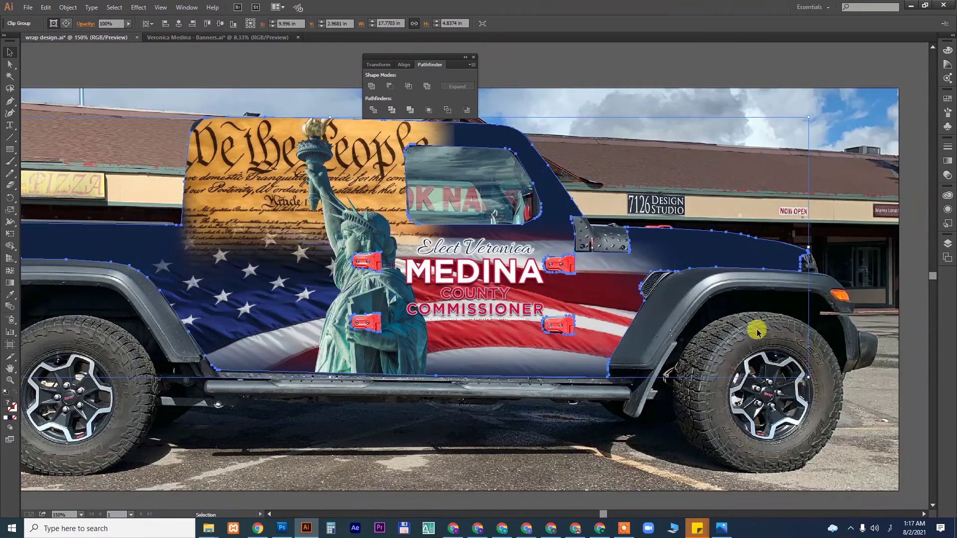
key(v)
Inside the clip group, stretch the navy gradient taller and move it up over the flag.
double_click(565, 370)
click(565, 370)
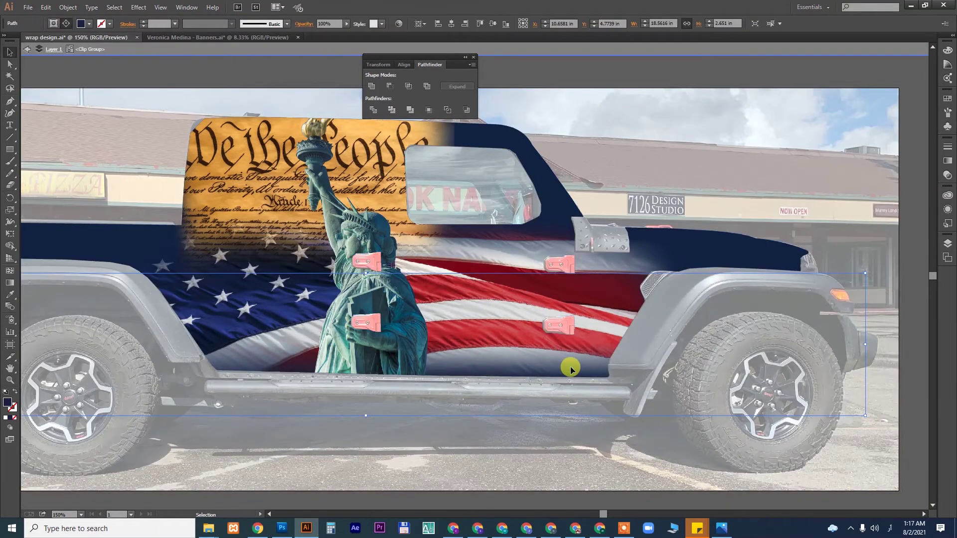
drag(366, 273, 365, 183)
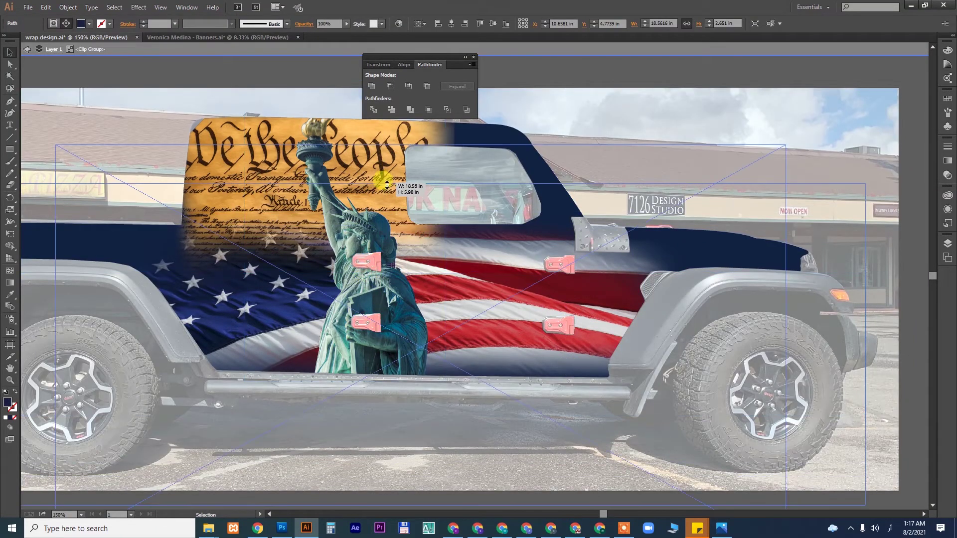
mouse_move(513, 338)
mouse_down()
mouse_move(516, 326)
mouse_move(513, 336)
mouse_up()
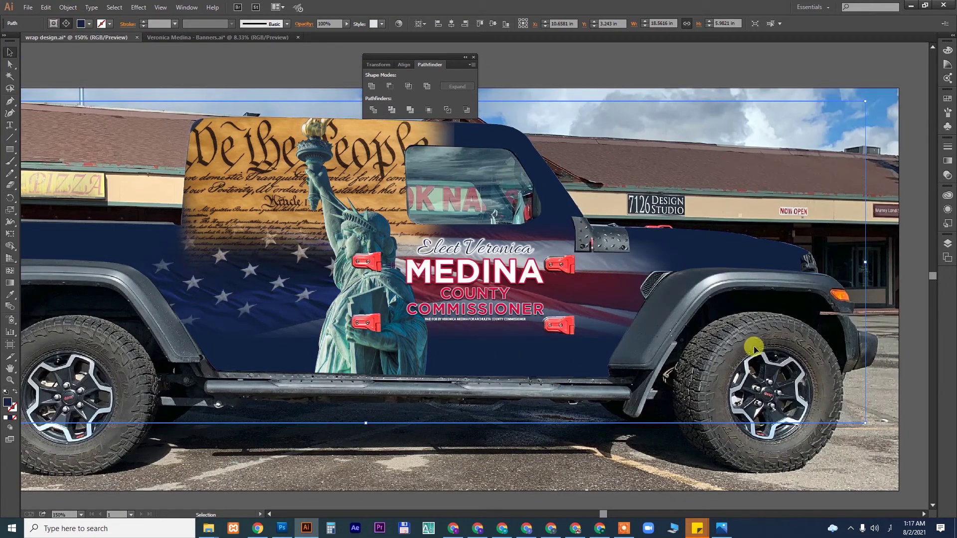
Exit the clip group and frame the jeep to review the adjusted navy panel.
drag(608, 344, 727, 321)
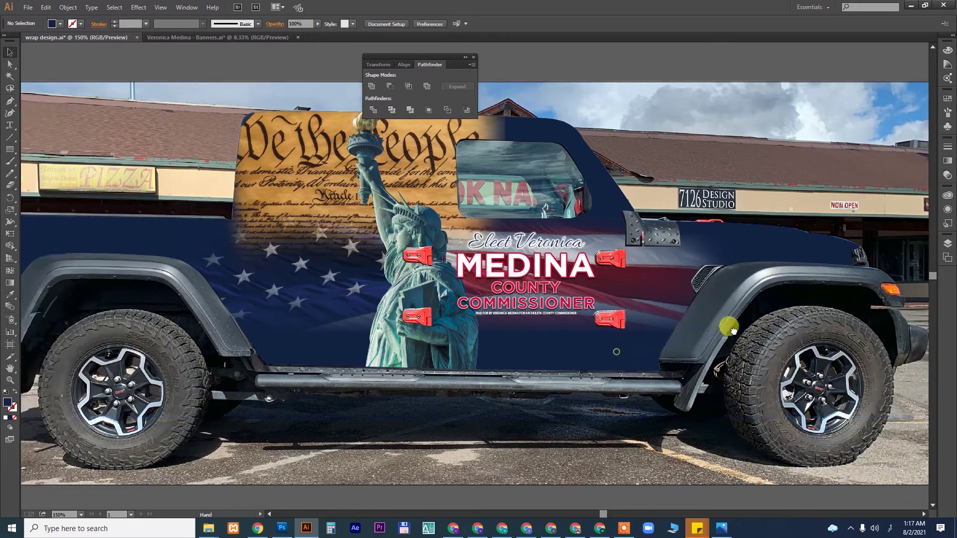
click(681, 337)
double_click(681, 337)
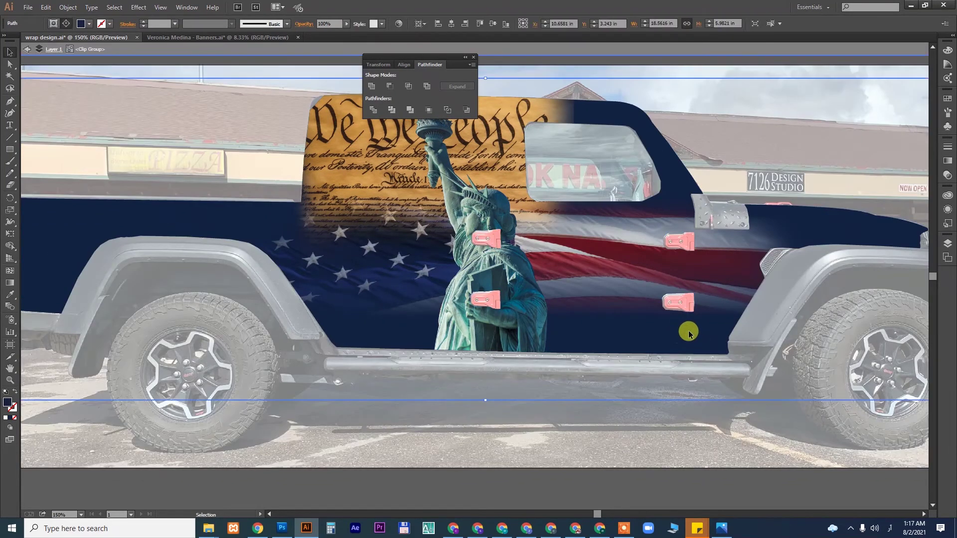
key(Escape)
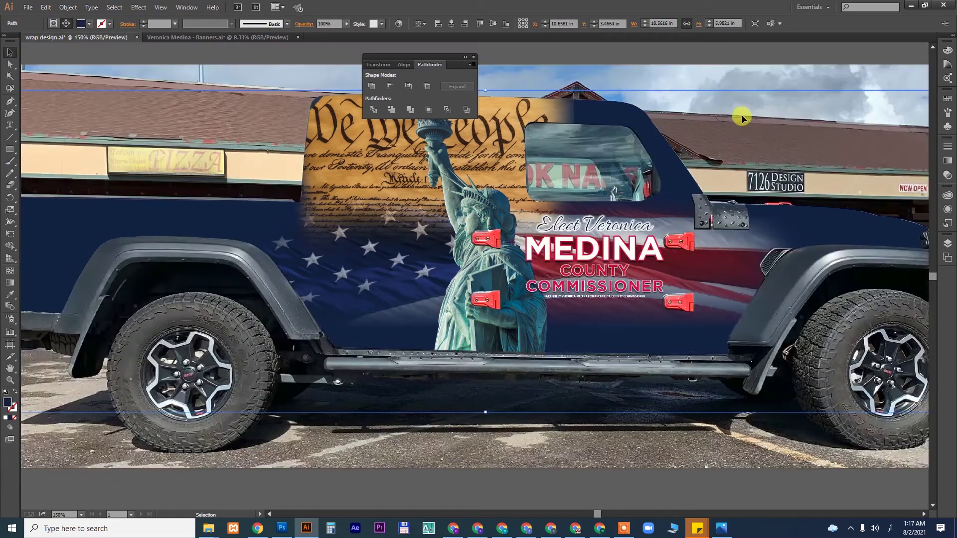
click(763, 62)
key(ctrl+minus)
key(ctrl+minus)
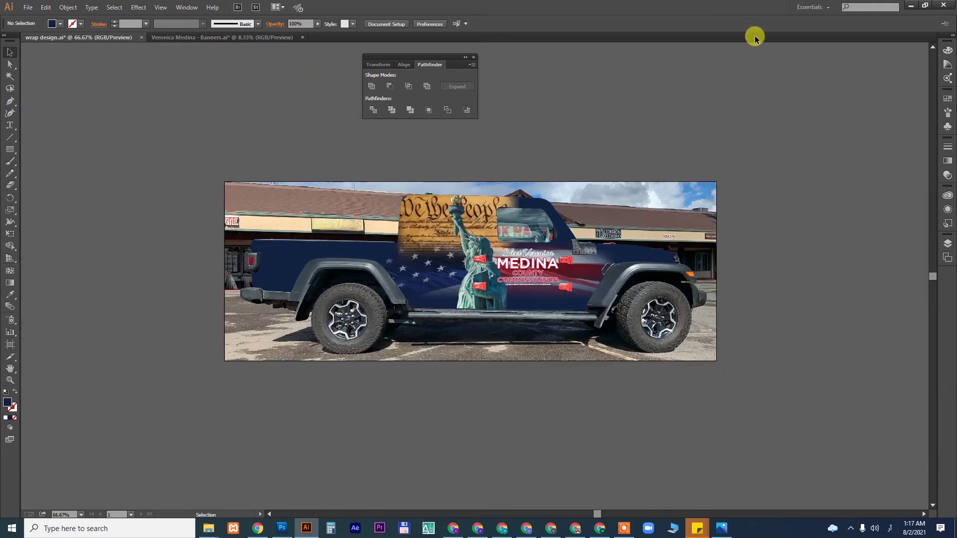
drag(256, 187, 743, 387)
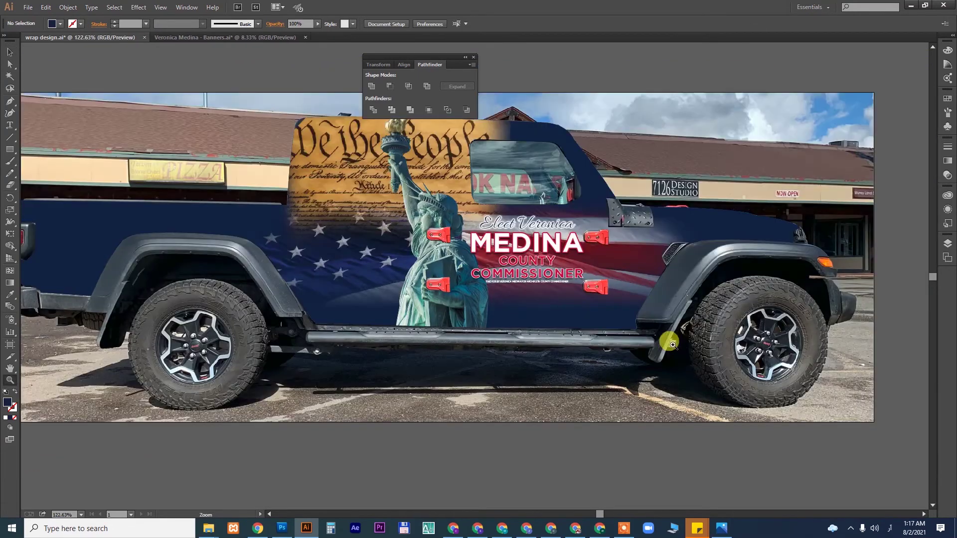
drag(564, 242, 571, 283)
double_click(336, 166)
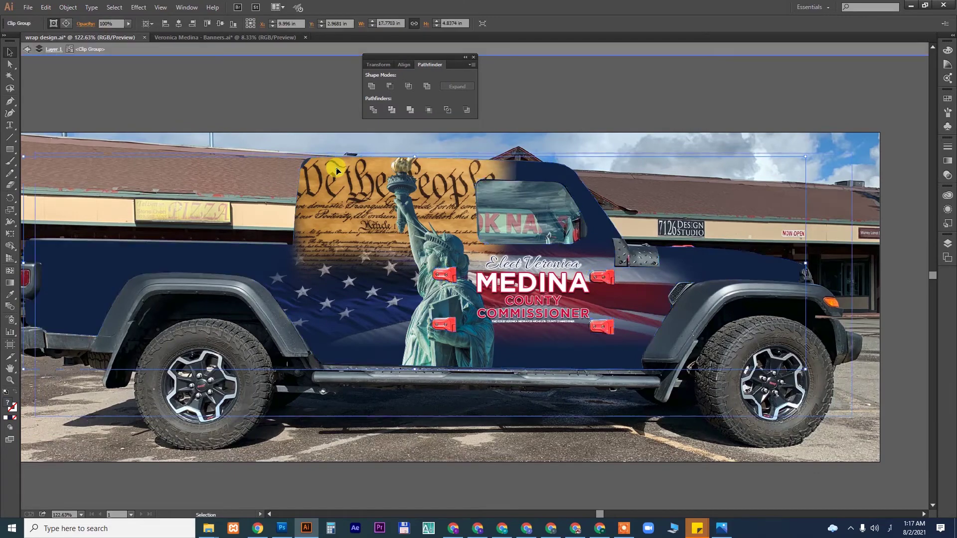
click(336, 167)
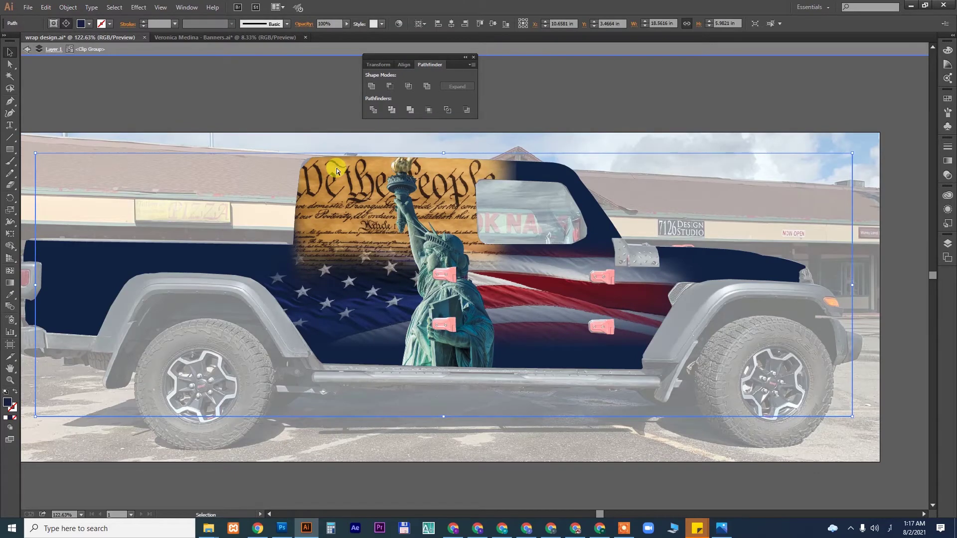
click(336, 167)
drag(559, 233, 648, 233)
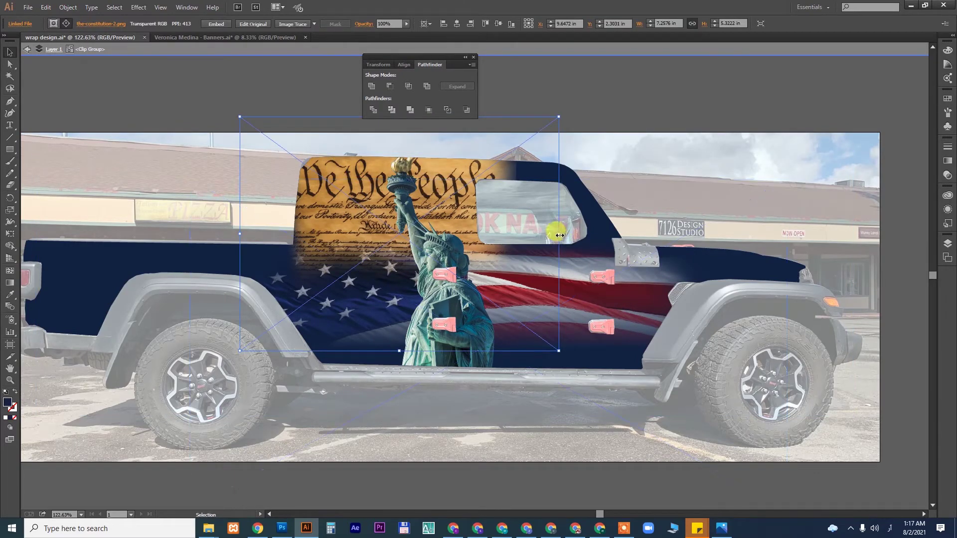
mouse_move(590, 232)
mouse_down()
mouse_move(572, 229)
mouse_move(551, 160)
mouse_move(555, 167)
mouse_up()
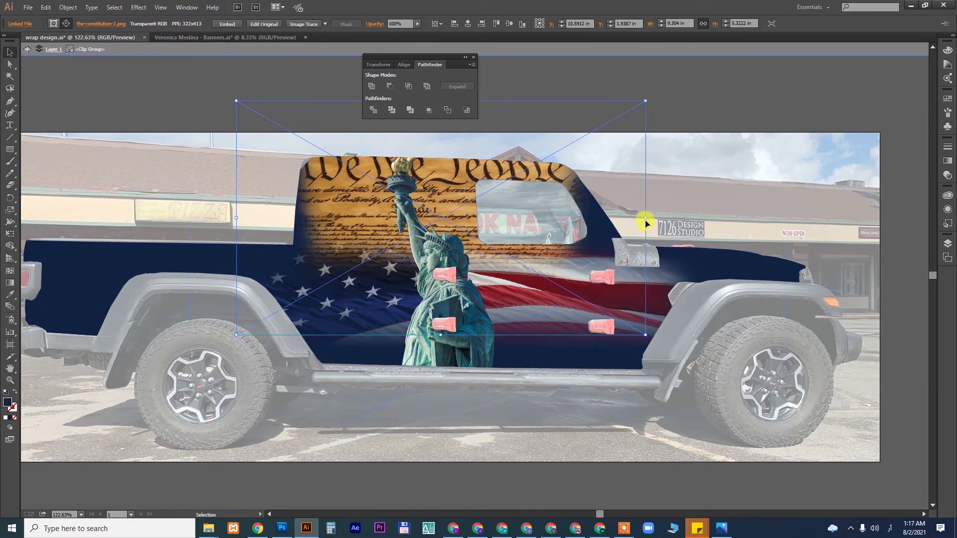
drag(645, 217, 708, 217)
key(ctrl+z)
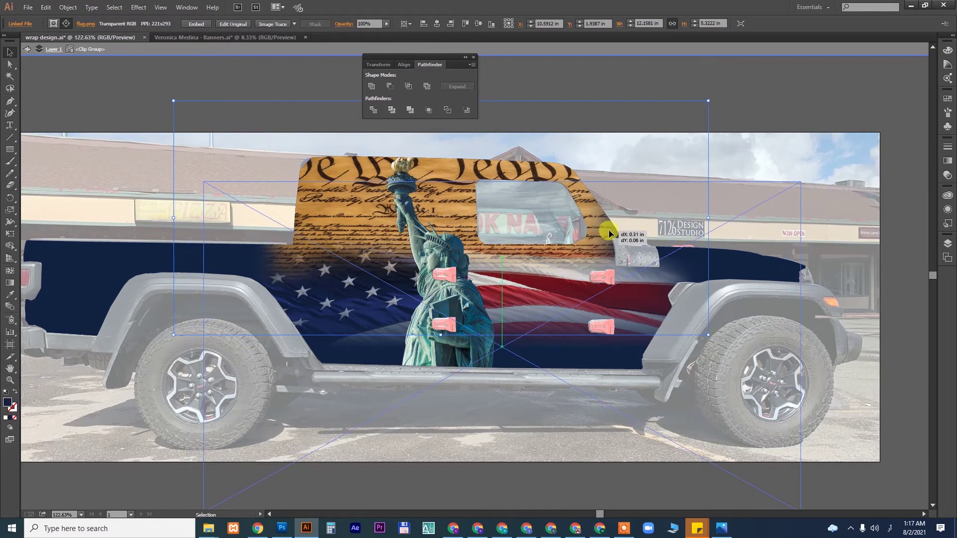
key(ctrl+z)
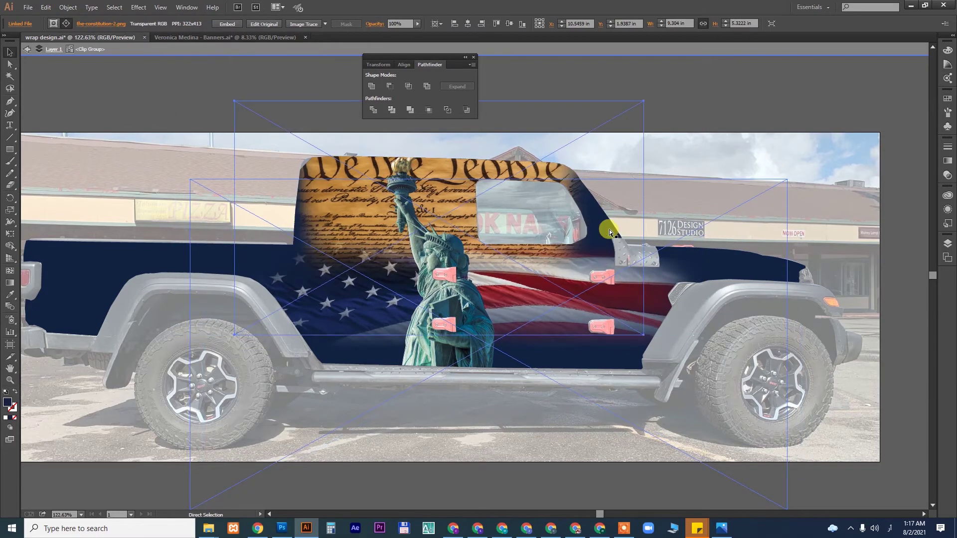
key(ctrl+z)
key(ctrl+z)
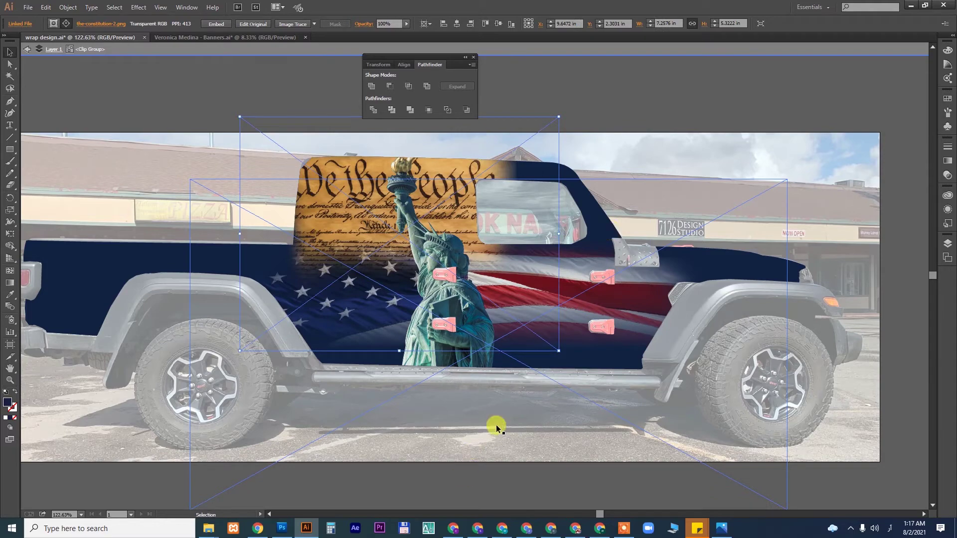
click(851, 491)
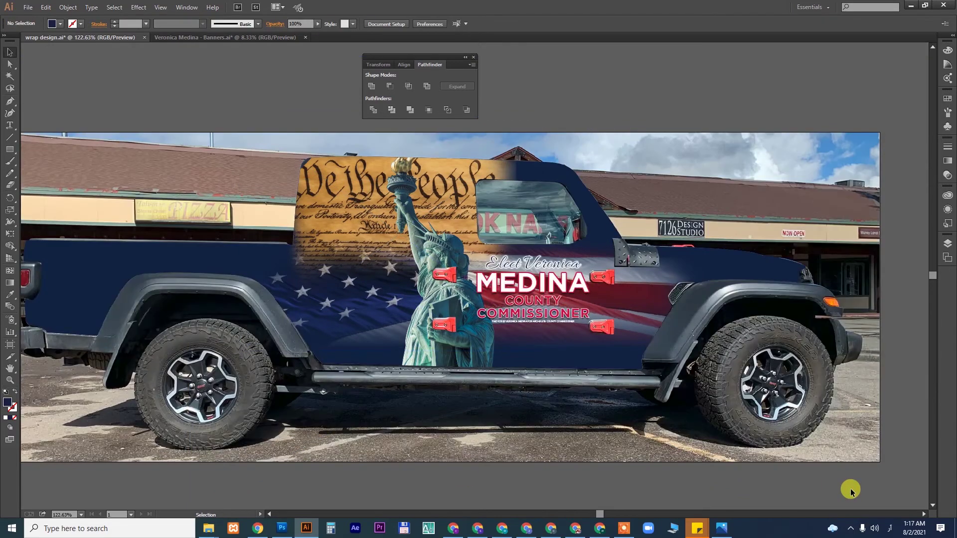
Switch to the Banners.ai document and undo its last three edits.
key(ctrl+minus)
key(ctrl+minus)
key(ctrl+minus)
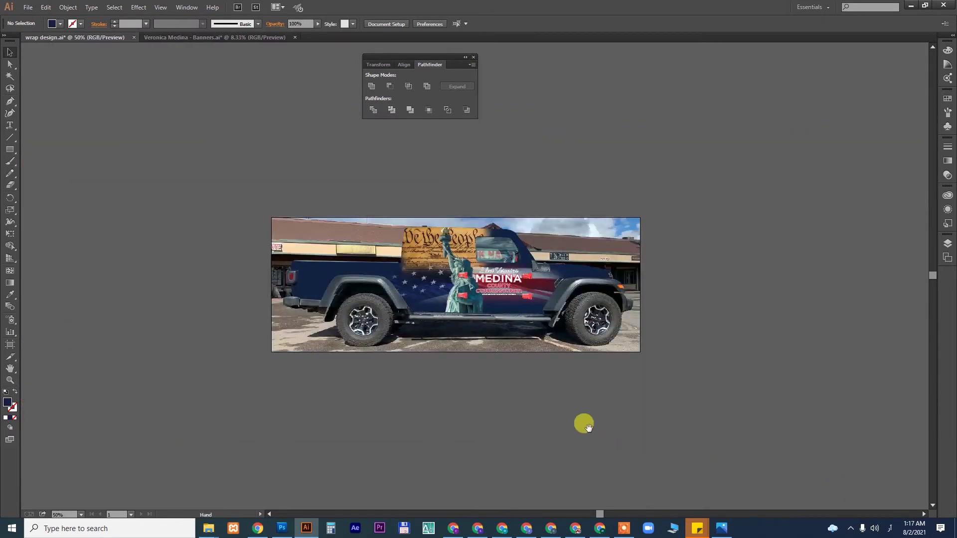
click(264, 37)
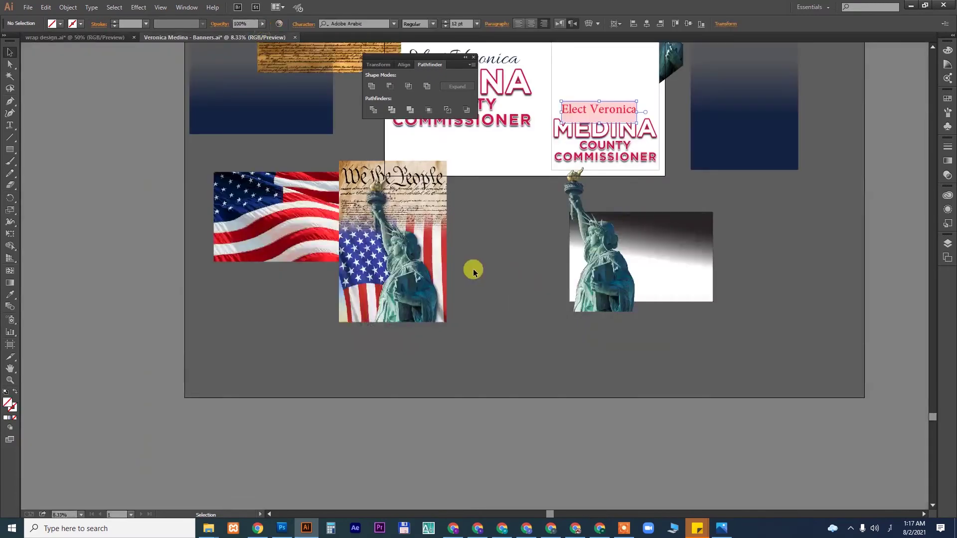
scroll(498, 227, up, 5)
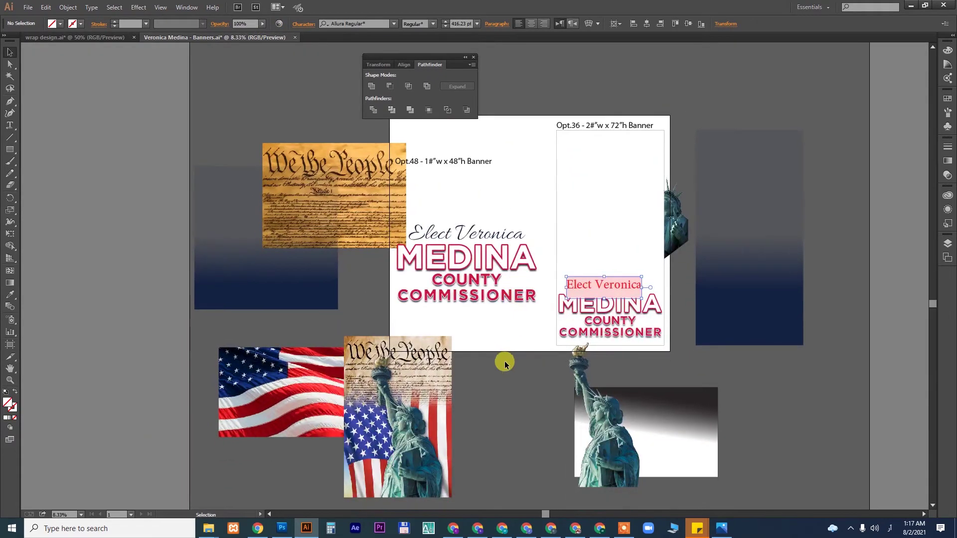
key(ctrl+z)
key(ctrl+z)
key(ctrl+z)
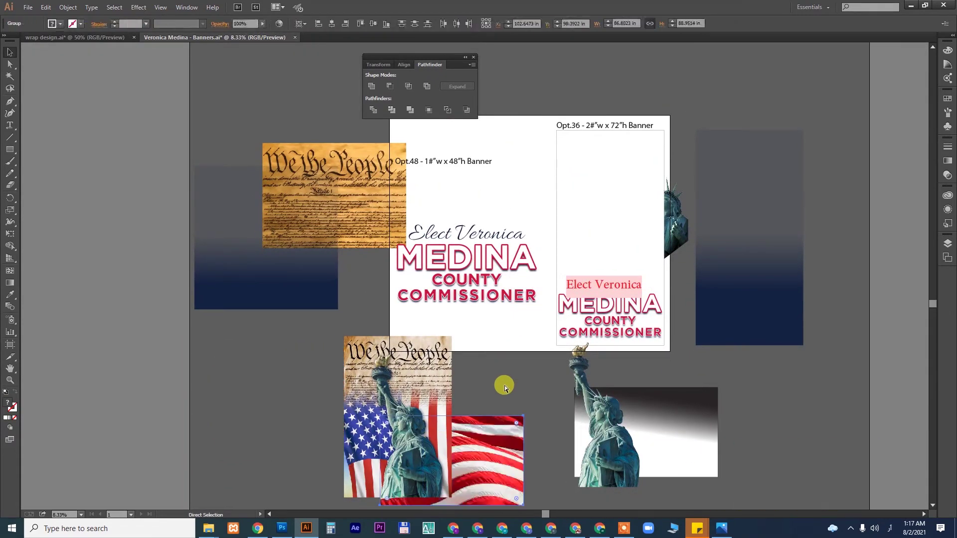
key(ctrl+z)
key(ctrl+z)
key(ctrl+z)
key(ctrl+z)
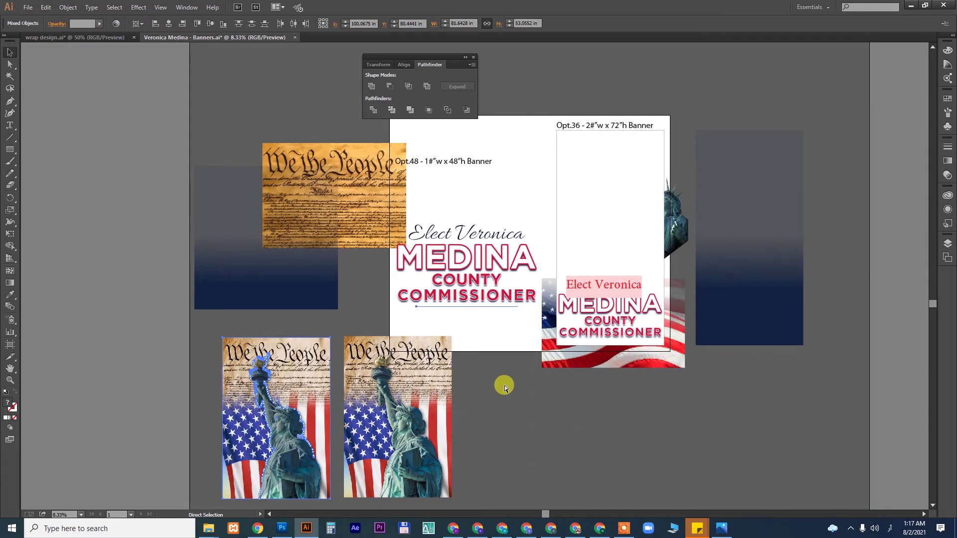
key(ctrl+z)
key(ctrl+z)
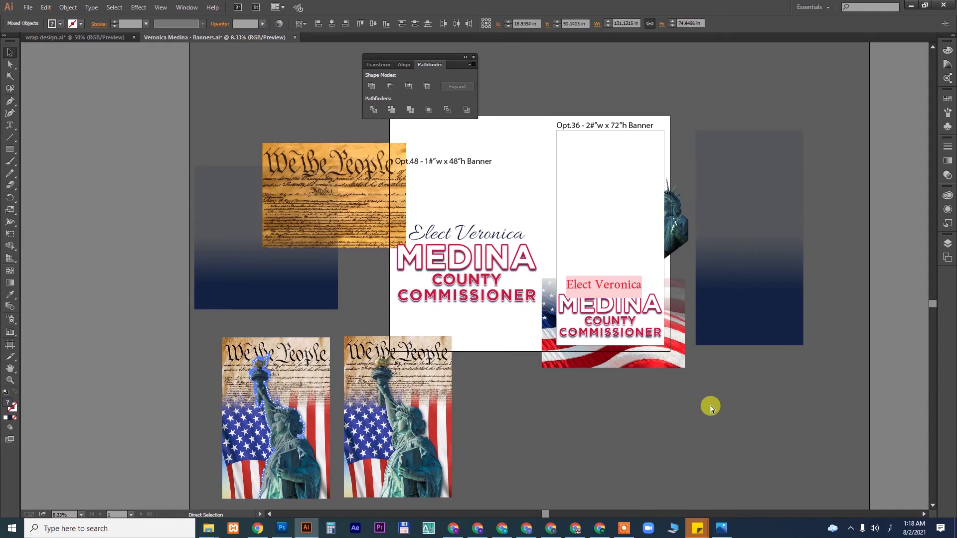
Close the Banners.ai document, answering the save-changes prompt.
key(v)
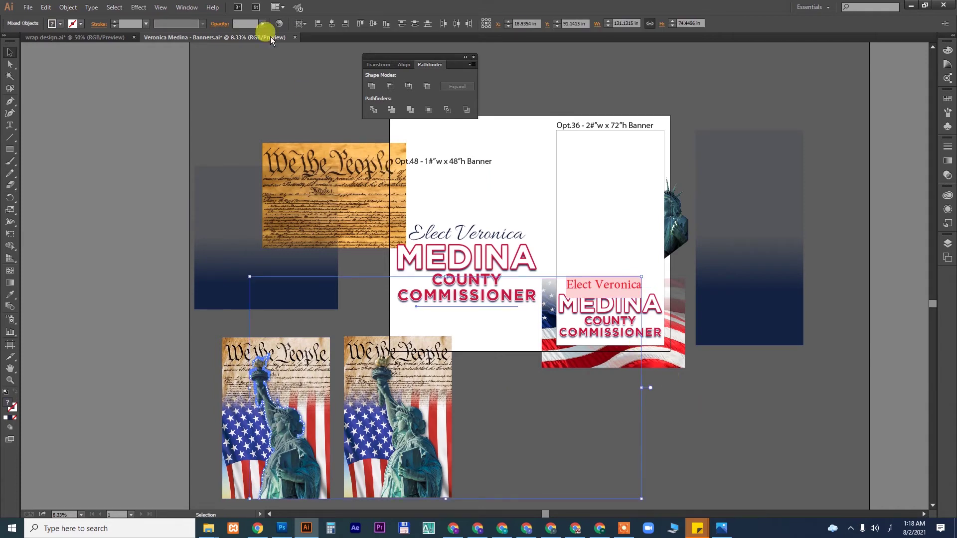
click(294, 37)
click(528, 275)
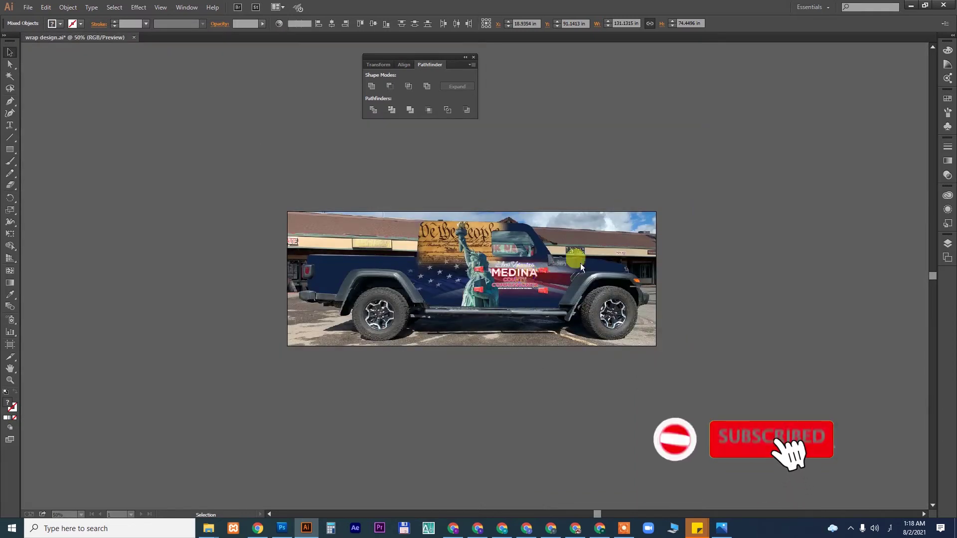
click(785, 203)
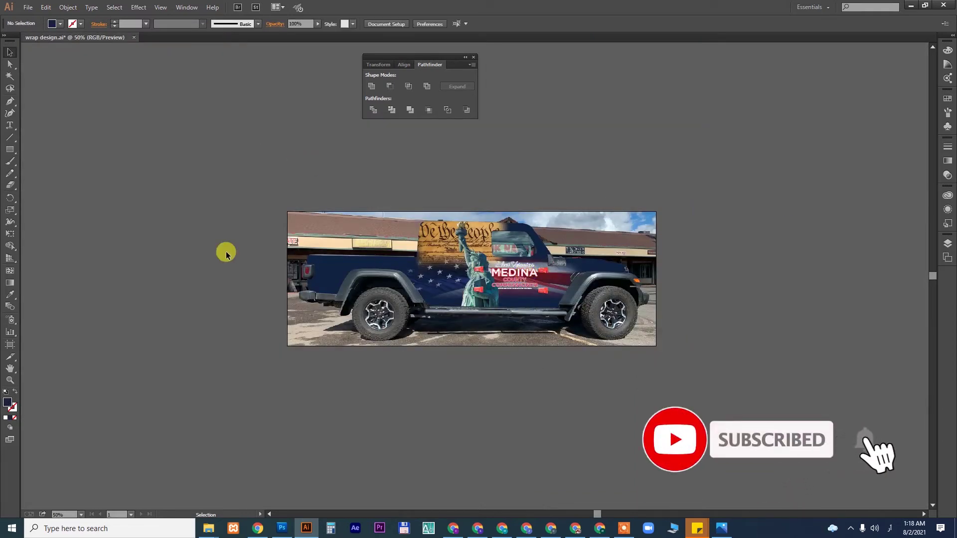
mouse_move(209, 528)
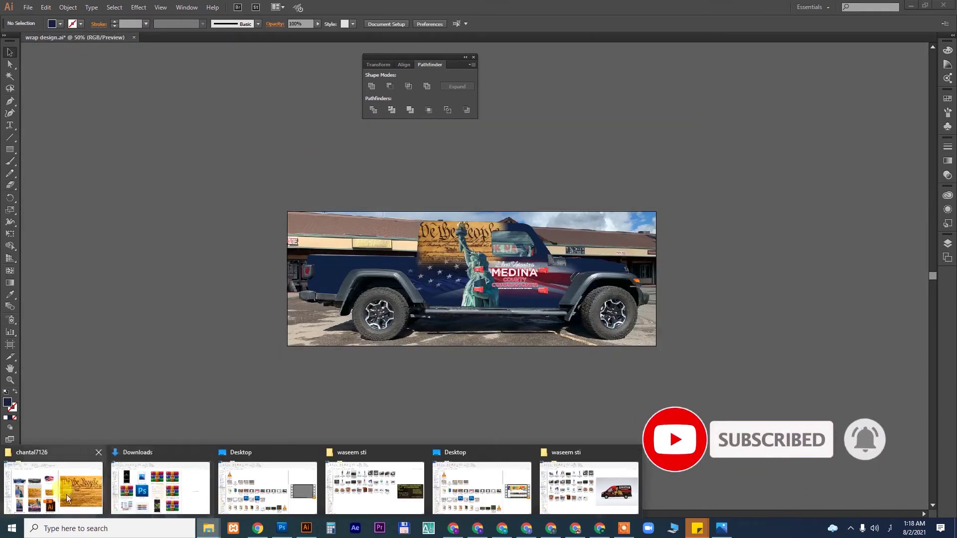
click(58, 486)
click(447, 444)
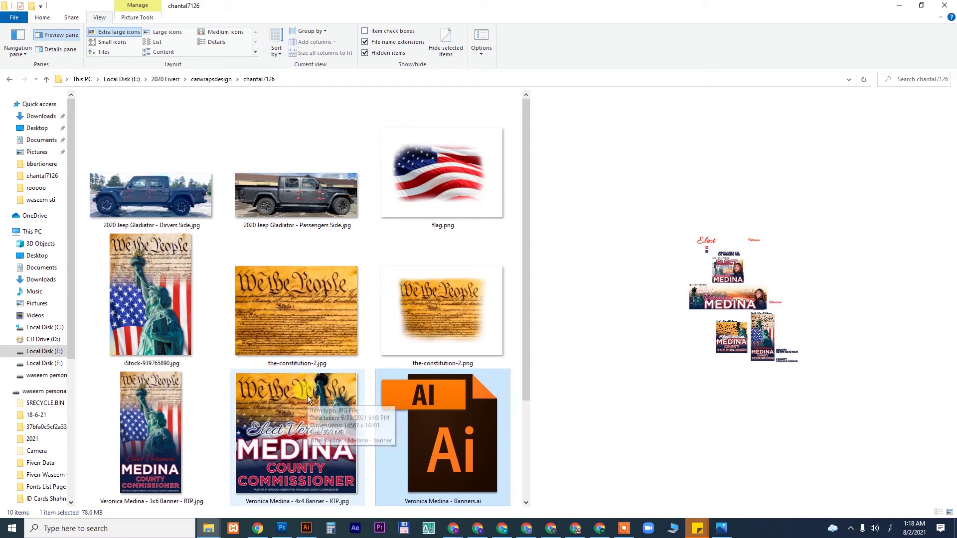
click(305, 528)
Enlarge the Statue of Liberty proportionally and set it lower and slightly right.
key(z)
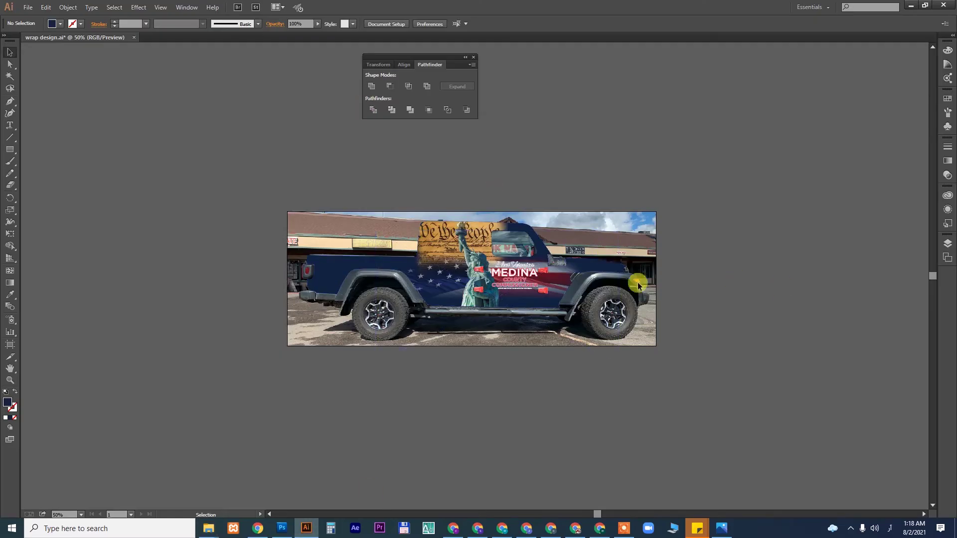
drag(244, 197, 680, 351)
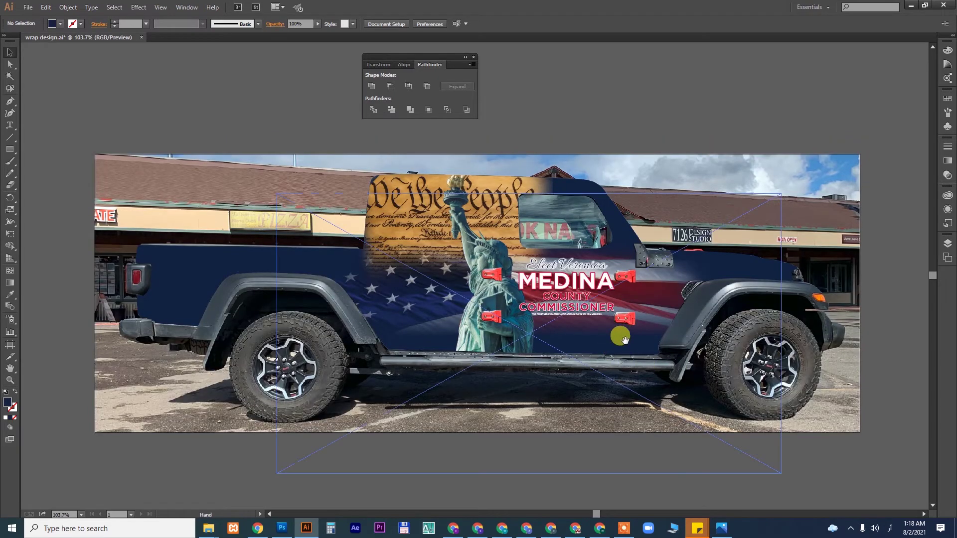
key(v)
mouse_move(487, 257)
mouse_down()
mouse_move(567, 264)
mouse_move(540, 302)
mouse_up()
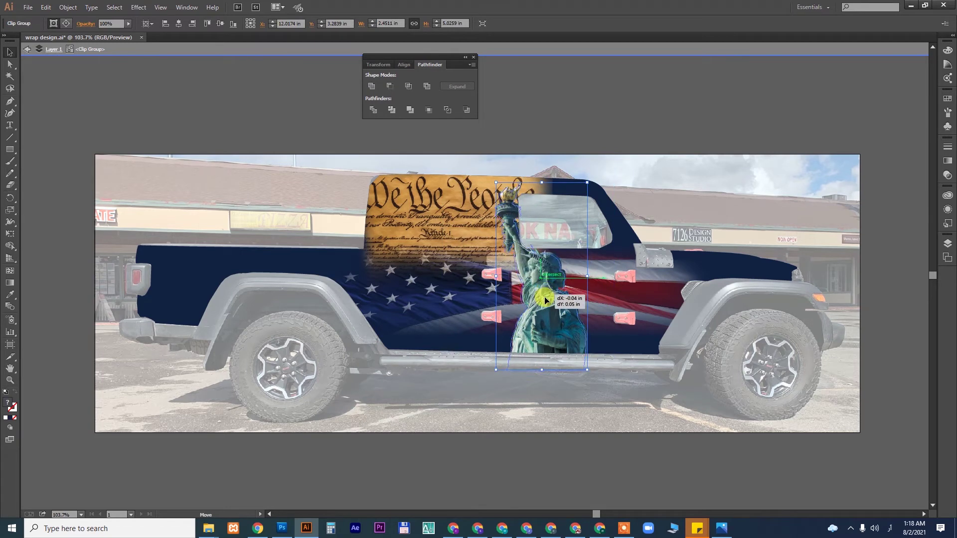
drag(579, 190, 597, 155)
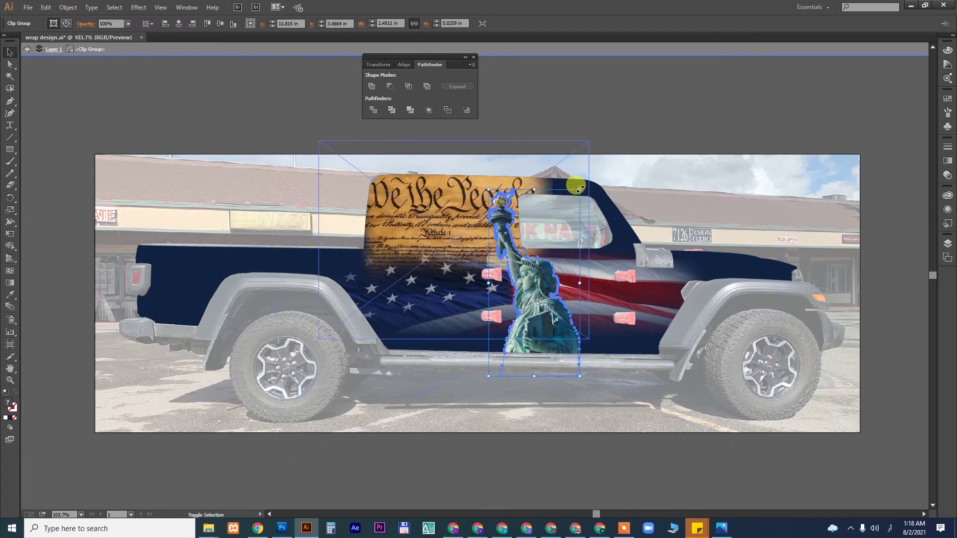
drag(550, 303, 550, 327)
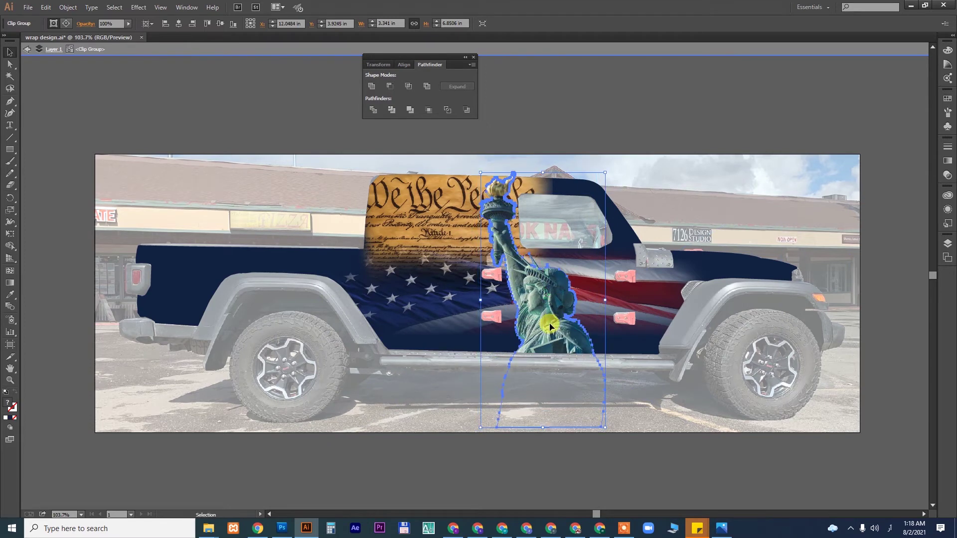
key(Escape)
Move the campaign text group left onto the jeep's door.
click(593, 284)
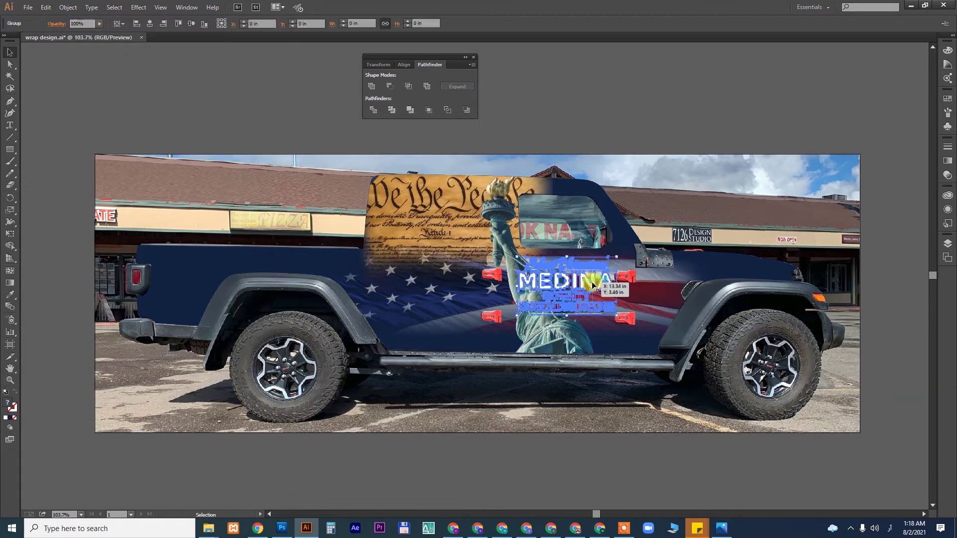
drag(593, 285, 454, 306)
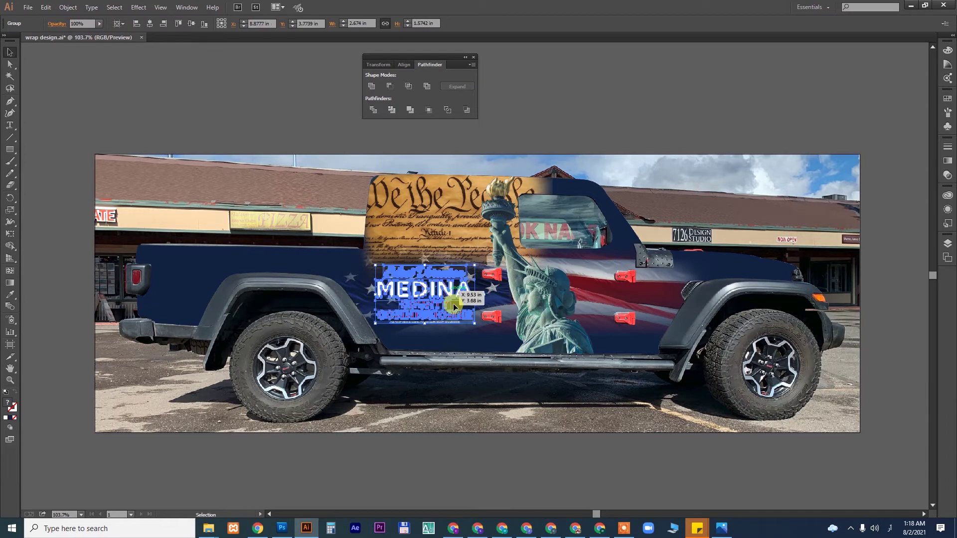
click(483, 415)
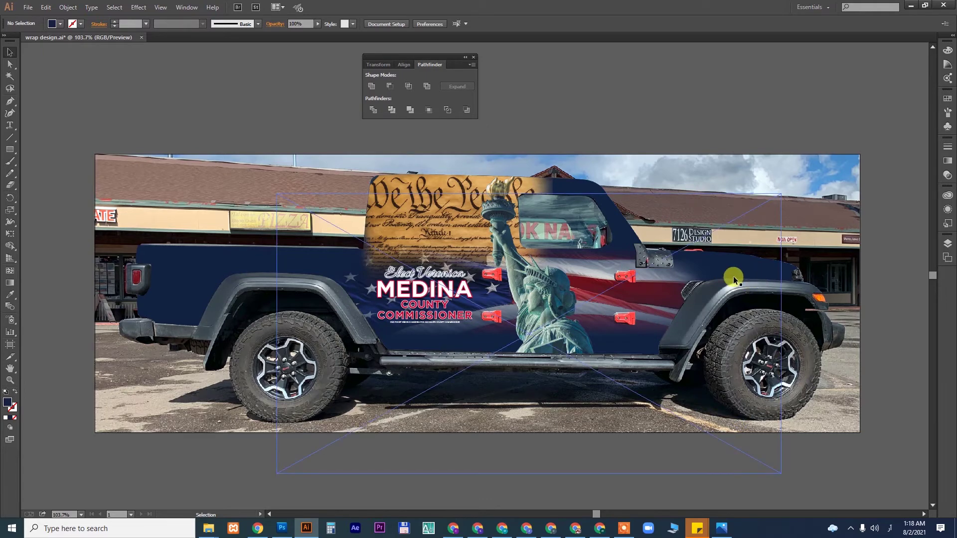
Show Chrome's freepik spartan search tab, then bring up the Downloads folder window.
click(258, 528)
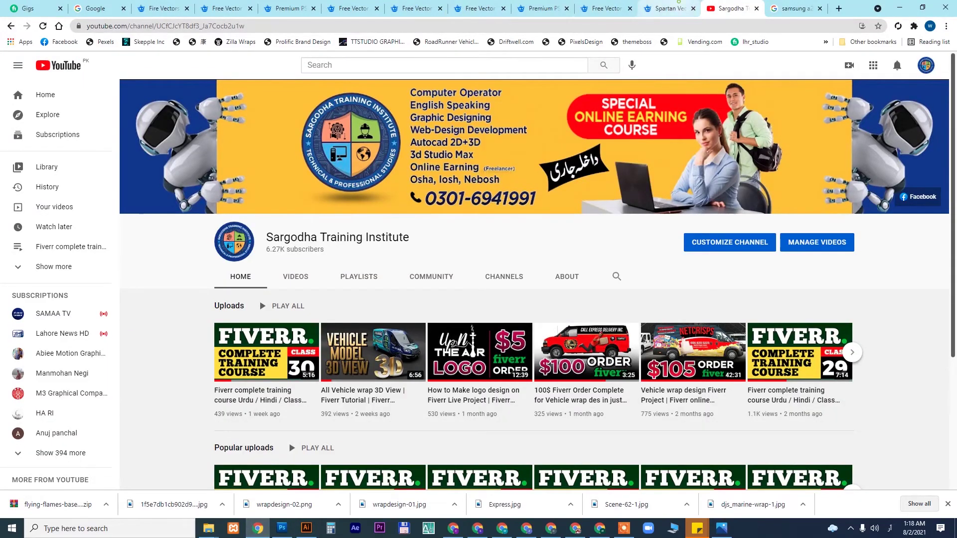
click(674, 9)
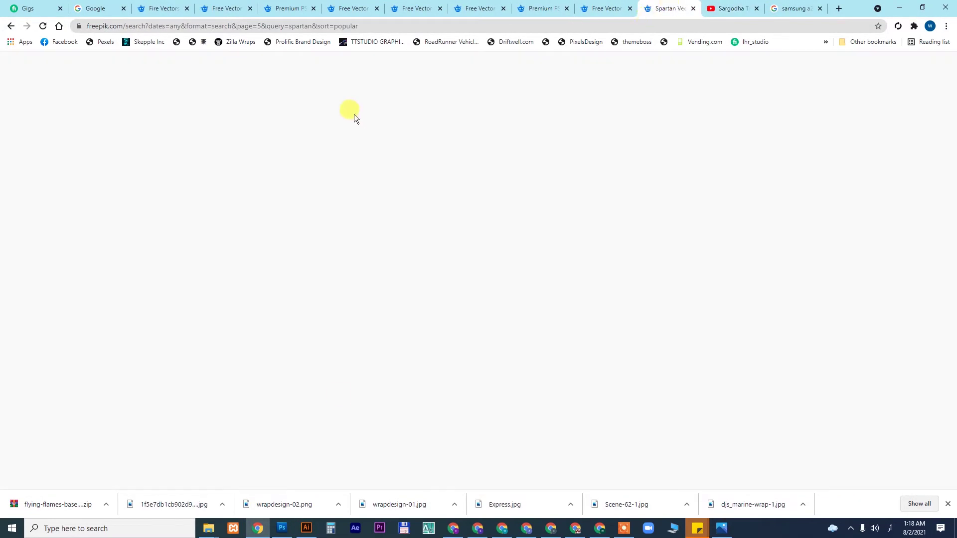
mouse_move(208, 528)
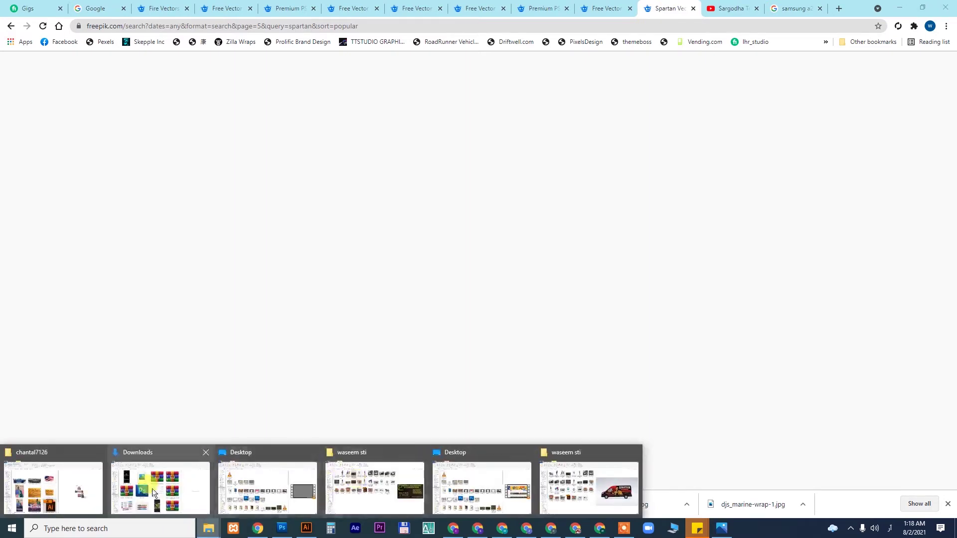
click(152, 482)
Browse to E:\2020\flag and pick the 2750.eps vector flag file.
click(40, 352)
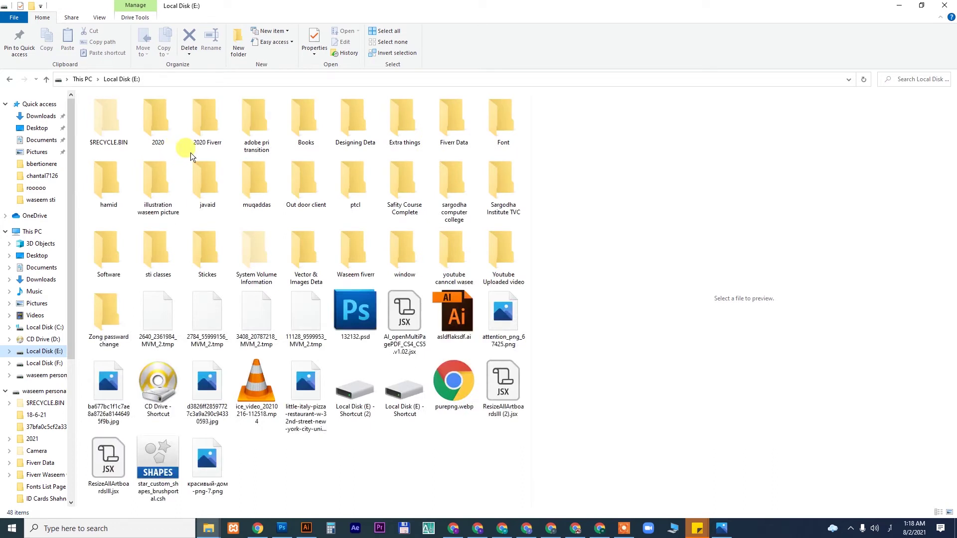
click(194, 109)
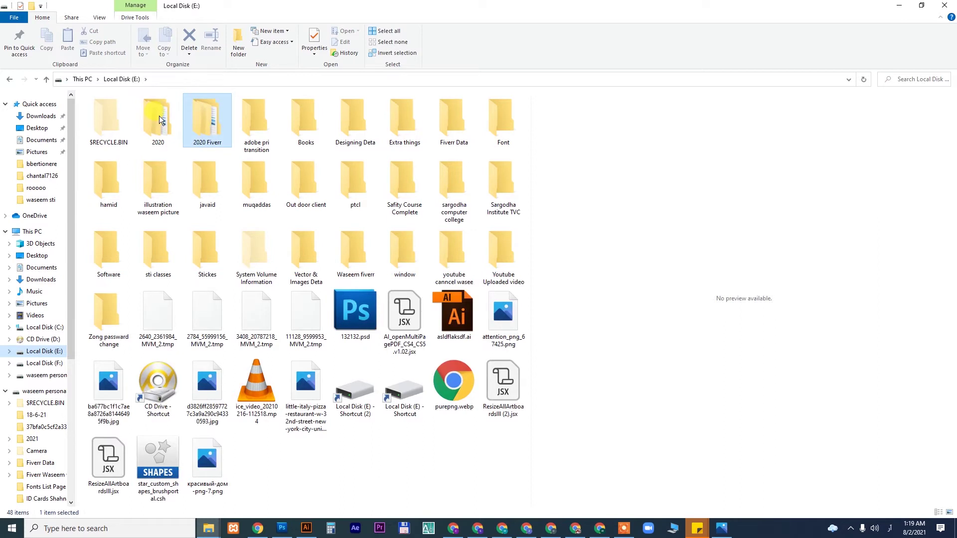
double_click(154, 106)
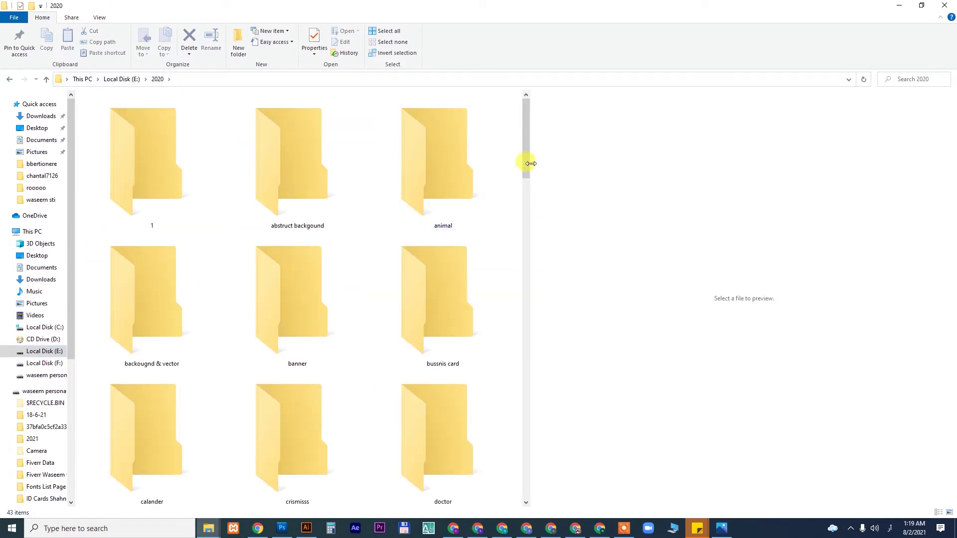
drag(529, 160, 781, 166)
click(556, 174)
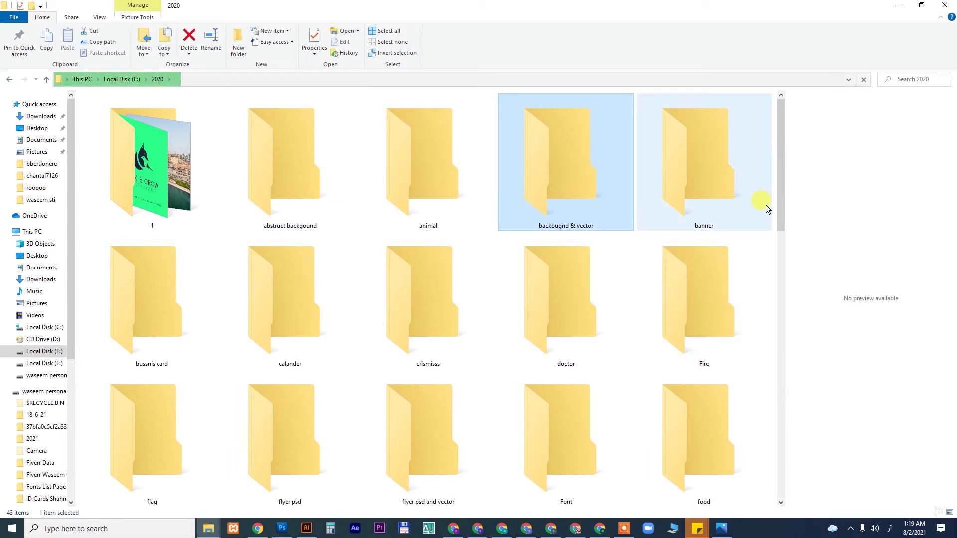
mouse_move(781, 131)
mouse_down()
mouse_move(781, 248)
mouse_move(774, 210)
mouse_up()
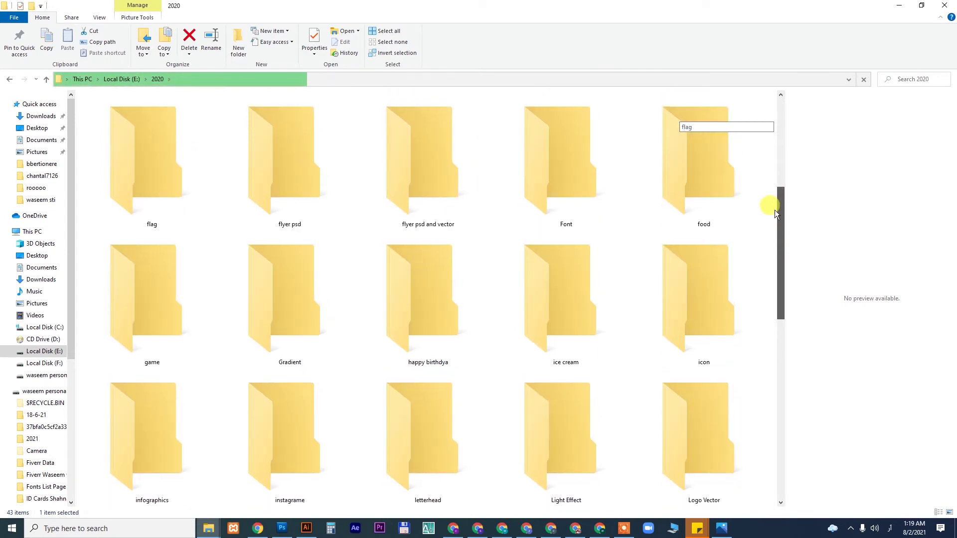
double_click(139, 149)
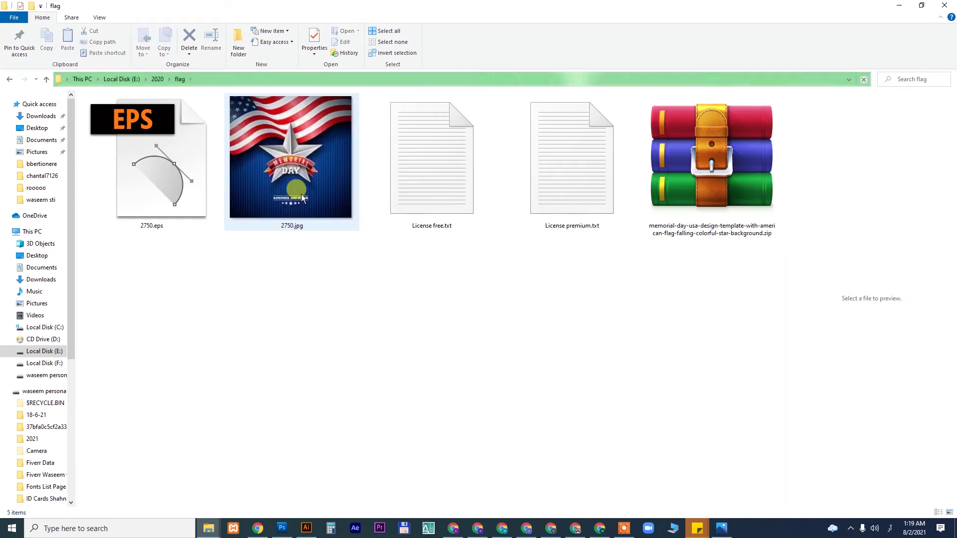
click(331, 203)
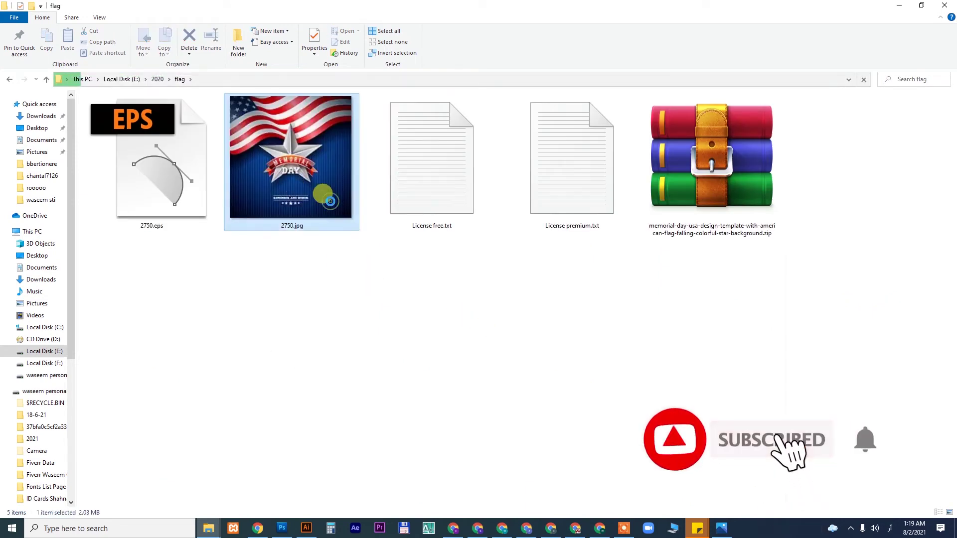
click(328, 261)
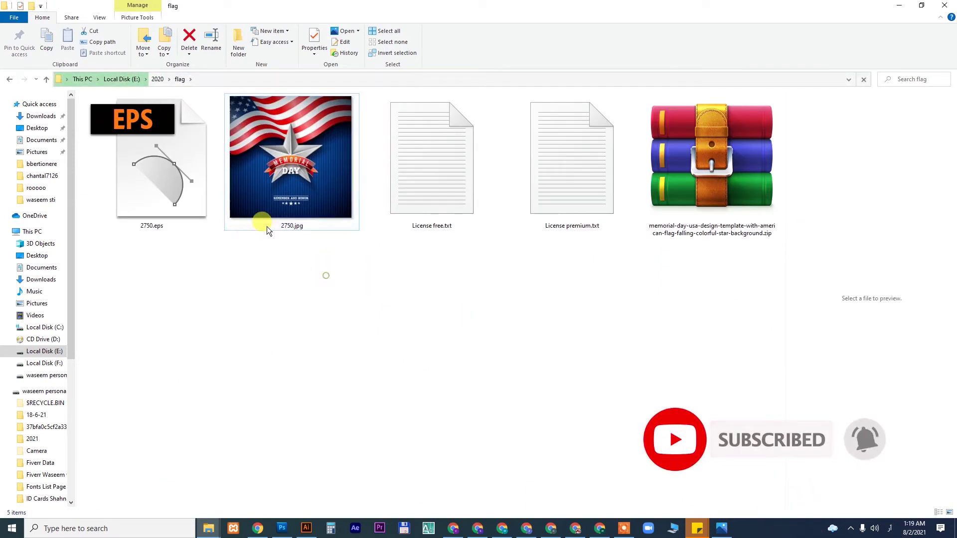
click(159, 176)
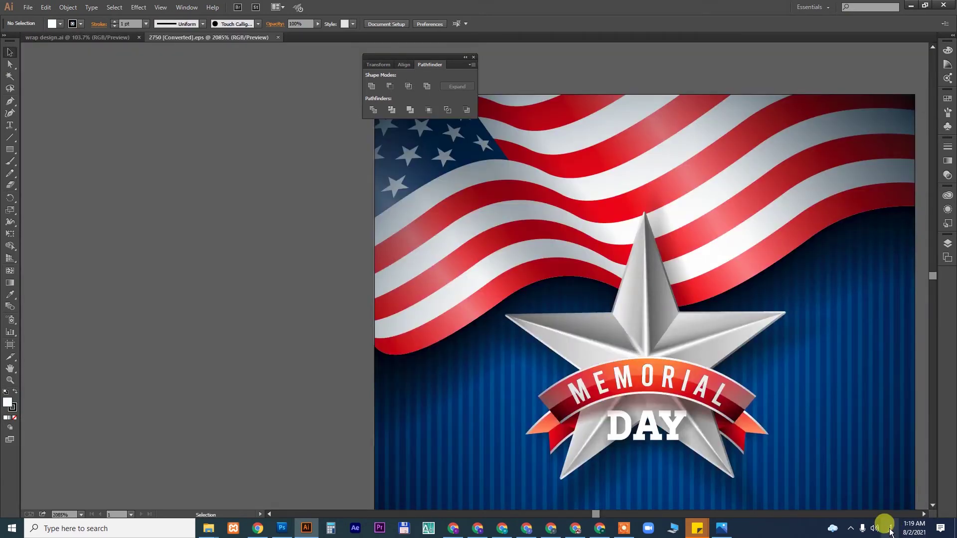
Switch keyboard input to English, fit the Memorial Day artwork, and release its clipping mask.
click(890, 531)
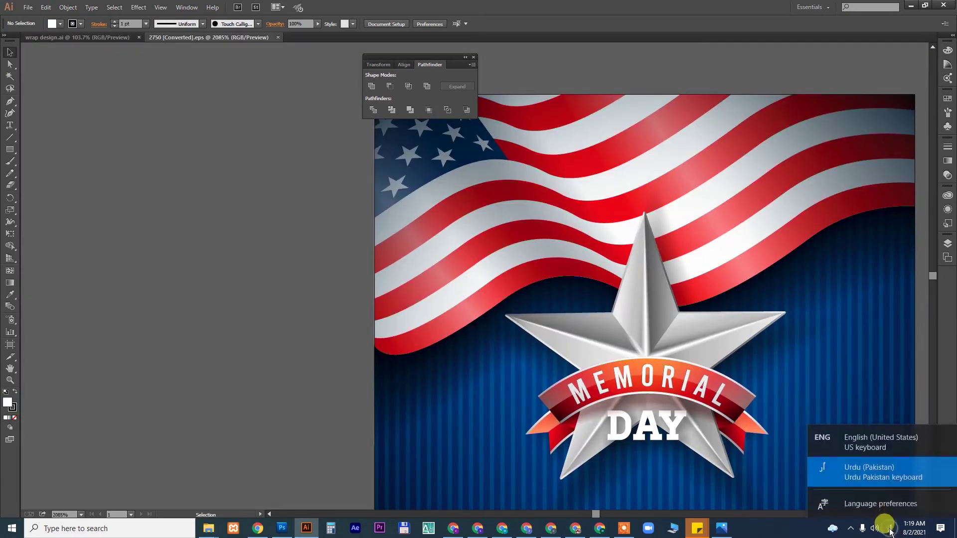
click(895, 441)
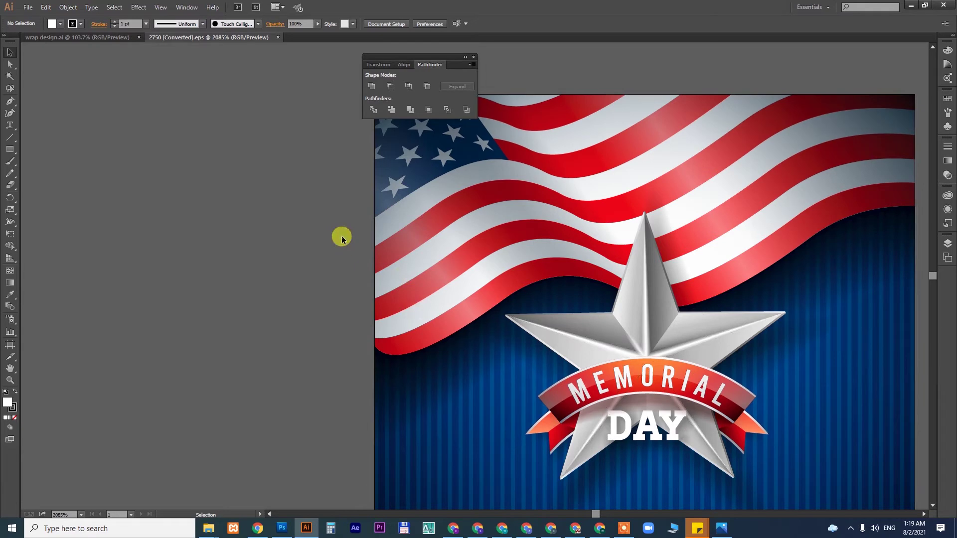
key(ctrl+minus)
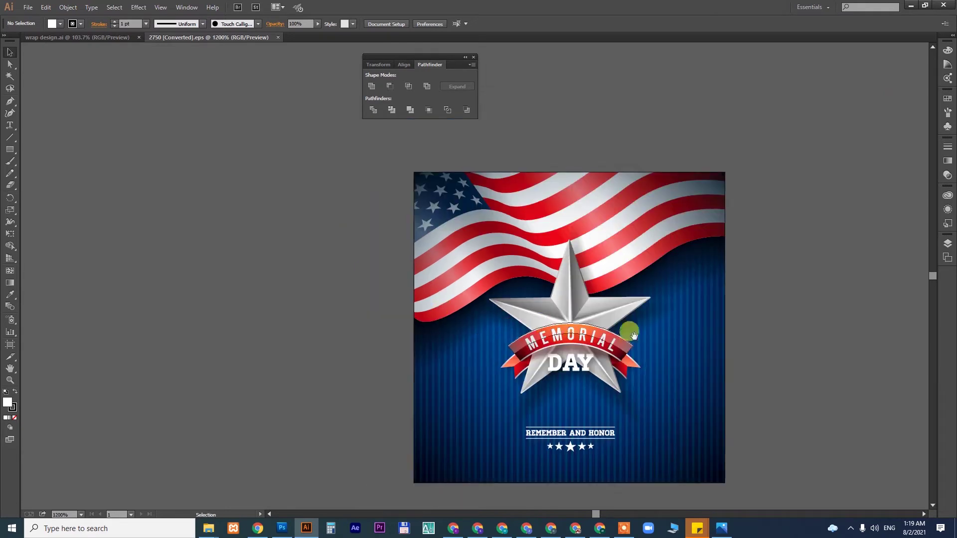
drag(627, 331, 437, 249)
right_click(381, 213)
right_click(466, 160)
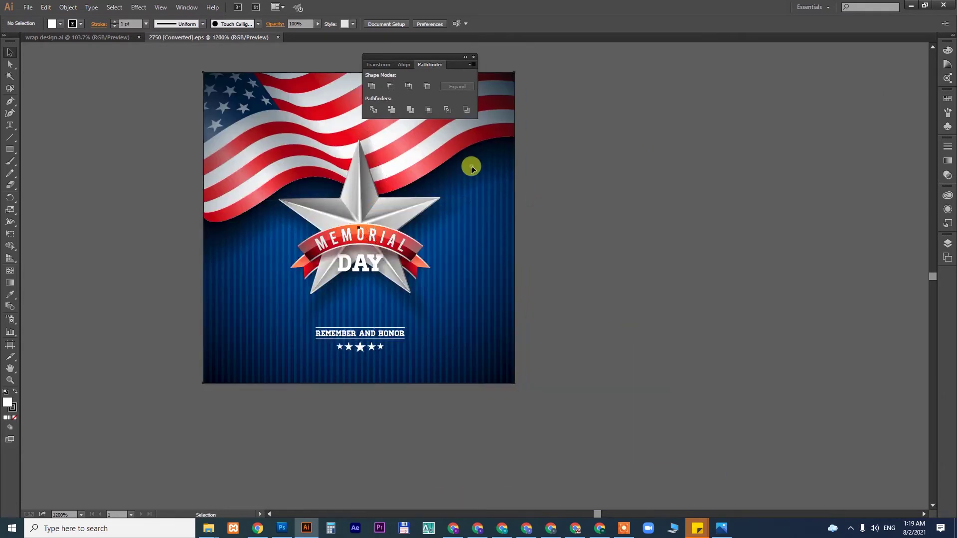
click(518, 224)
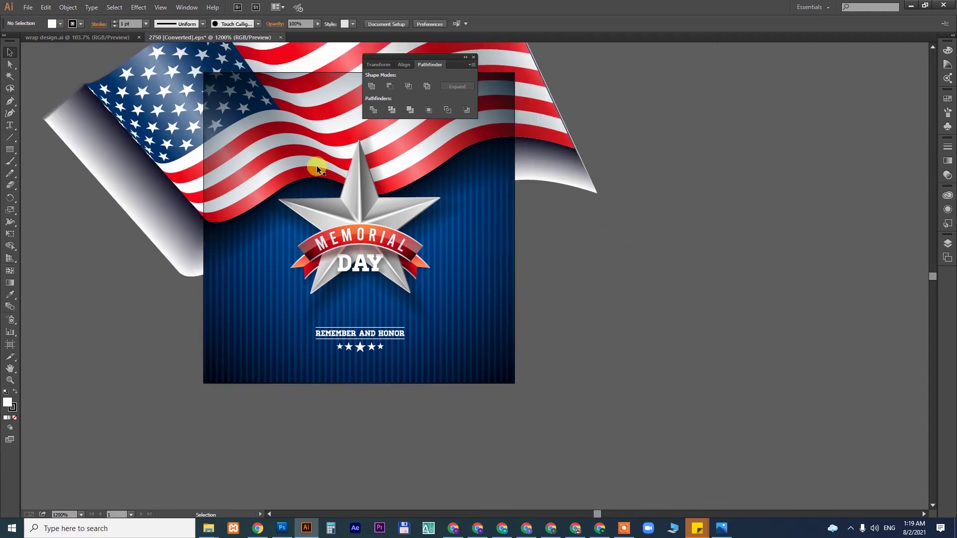
Delete the waving flag, curl shapes, star emblem and REMEMBER AND HONOR text.
click(116, 99)
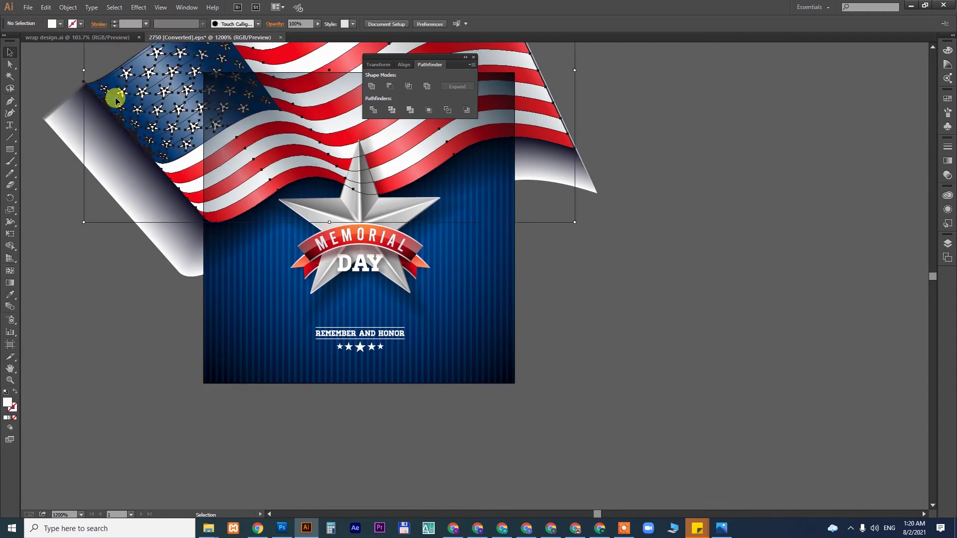
key(Delete)
click(122, 129)
key(Delete)
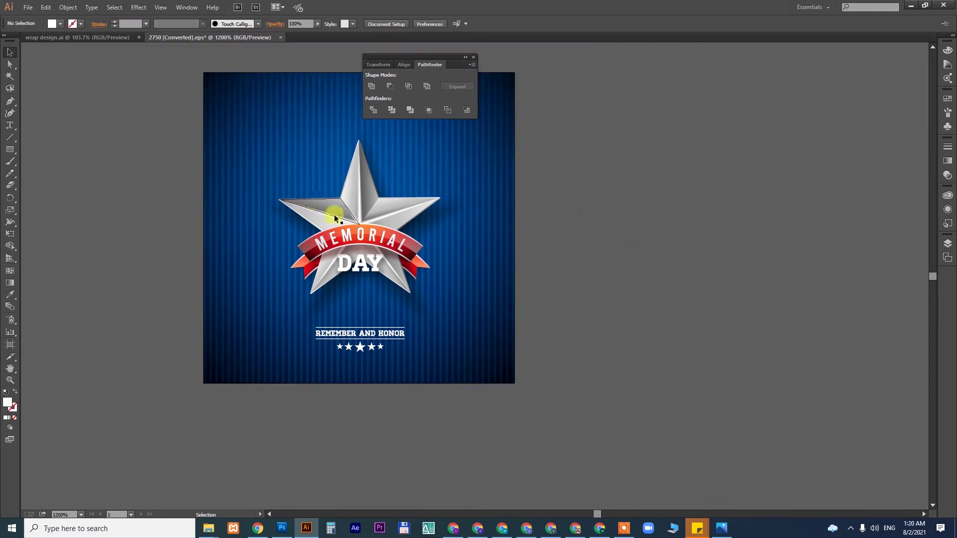
click(342, 221)
key(Delete)
click(381, 336)
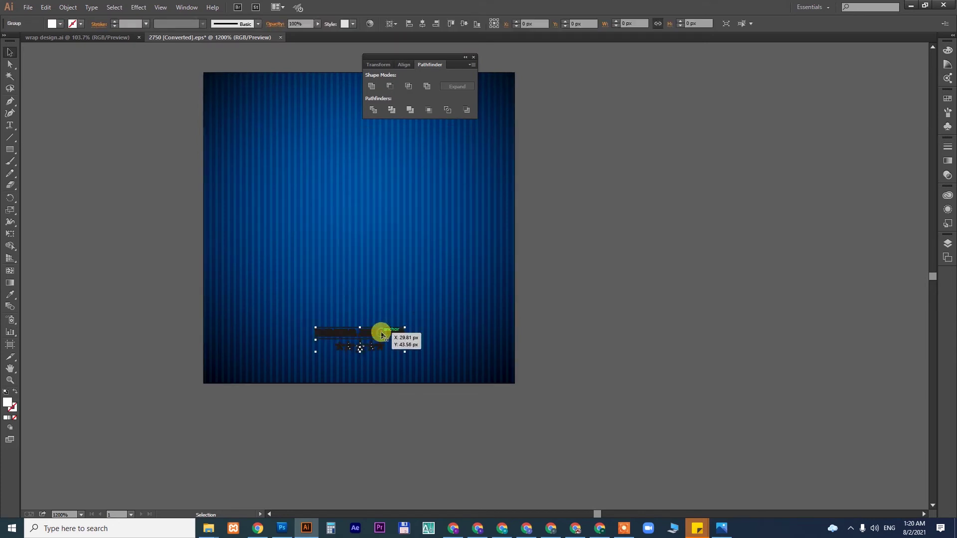
key(Delete)
Move the white vignette aside, delete the selected stripe layer, and return to wrap design.ai.
click(419, 273)
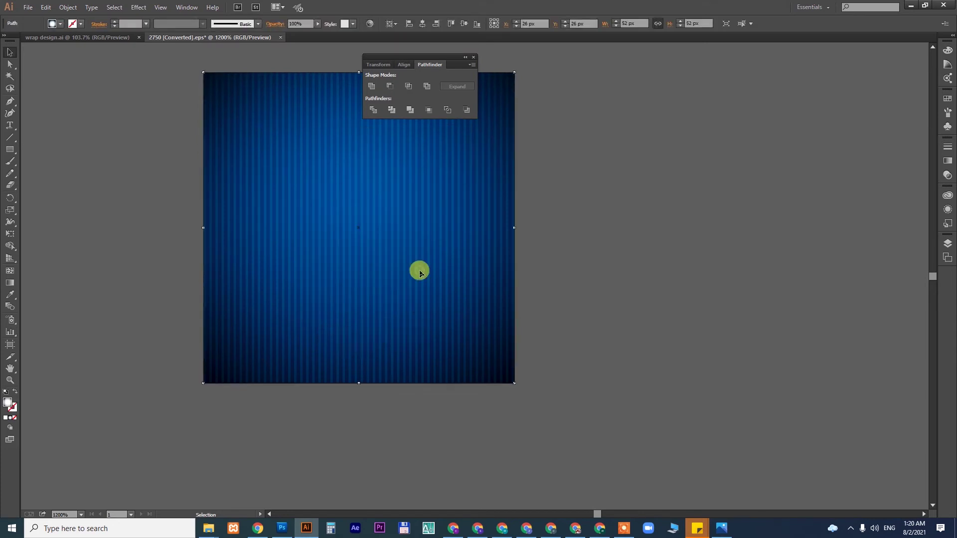
click(450, 225)
drag(399, 225, 752, 242)
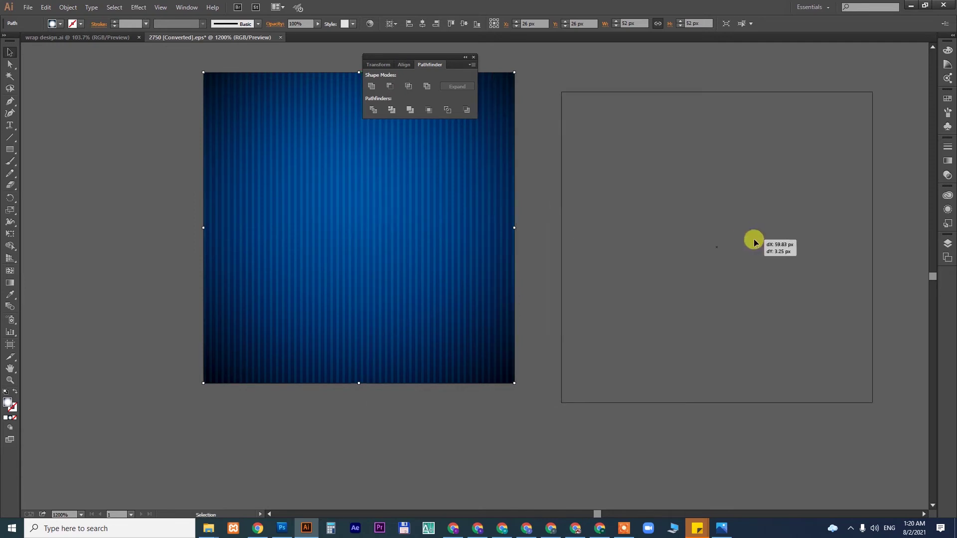
click(393, 215)
click(129, 176)
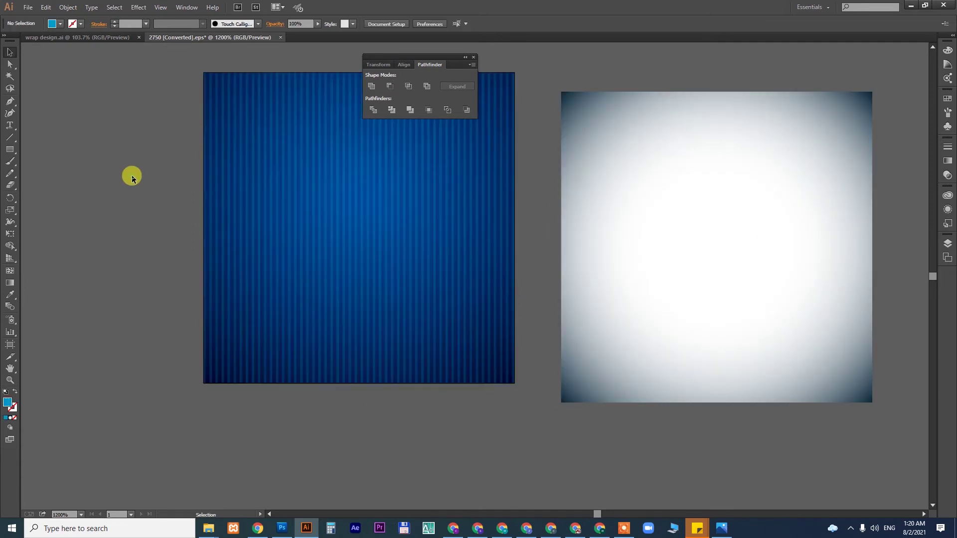
drag(151, 90, 530, 289)
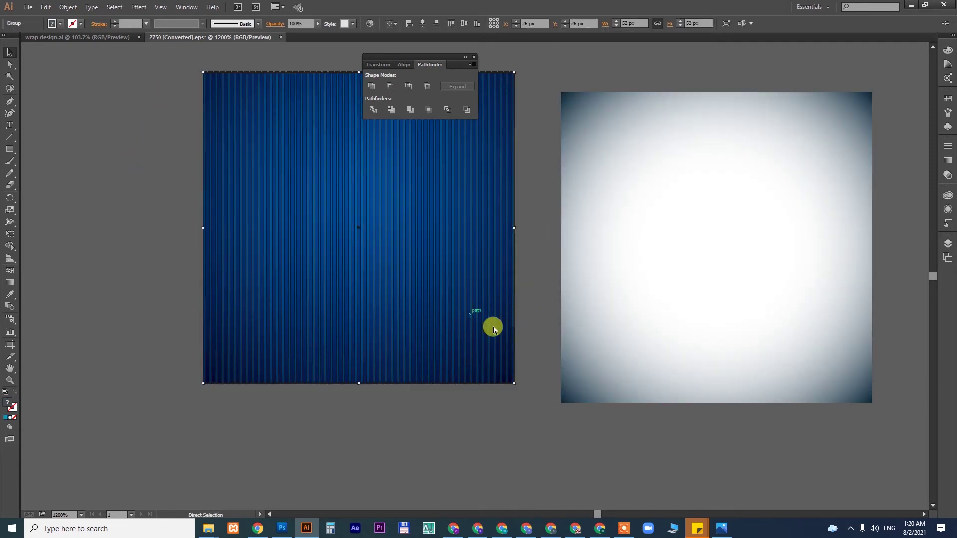
key(Delete)
click(64, 38)
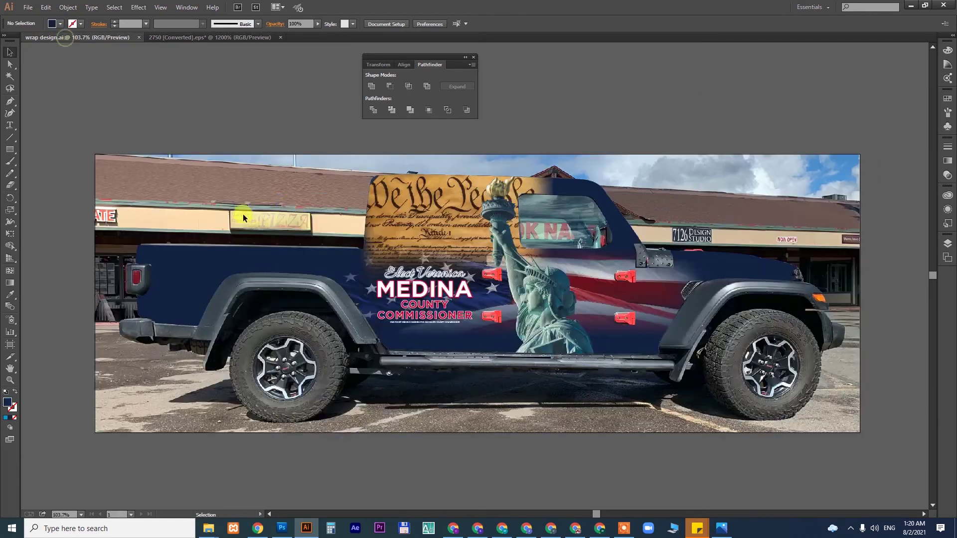
Paste the blue stripe pattern inside the jeep clip group, enlarge it, and place it over the rear bed.
click(181, 261)
double_click(182, 263)
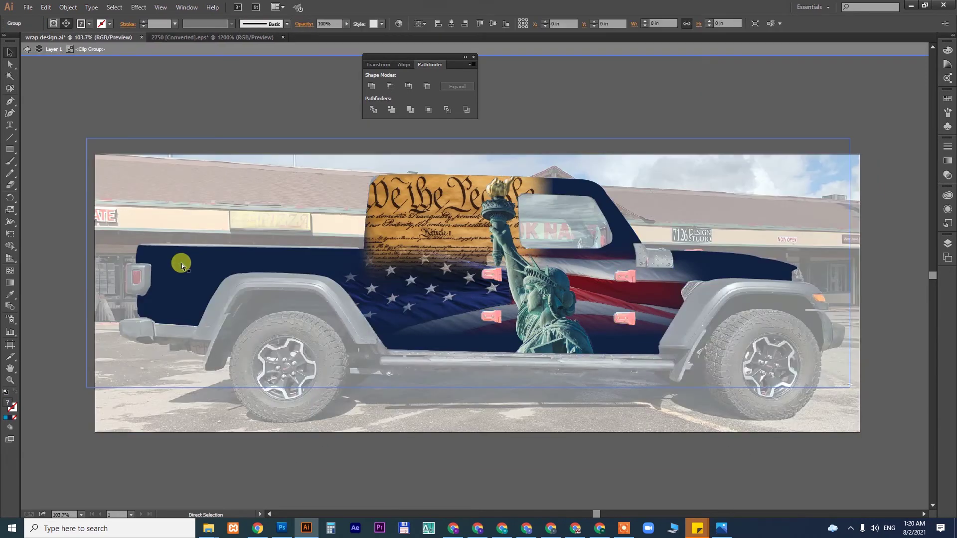
key(ctrl+v)
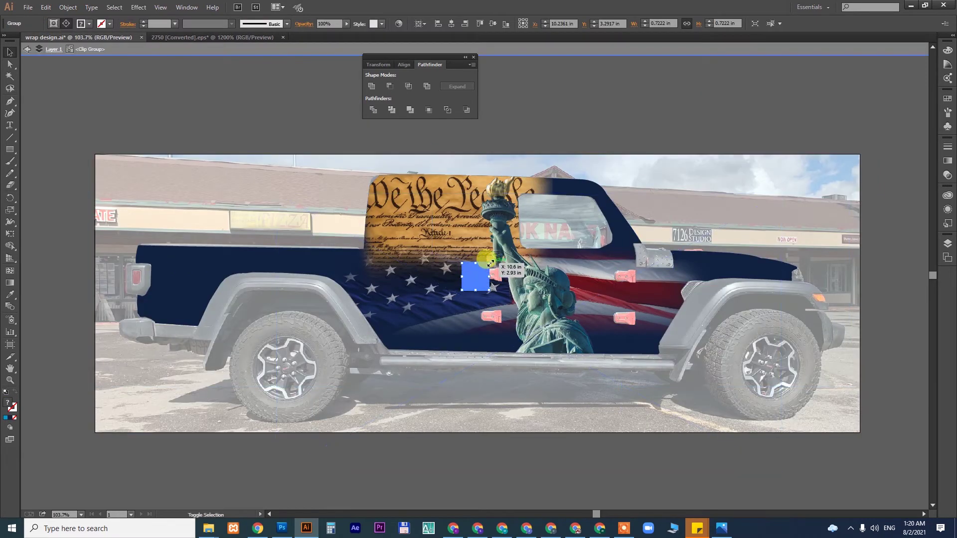
drag(489, 263, 636, 109)
click(640, 106)
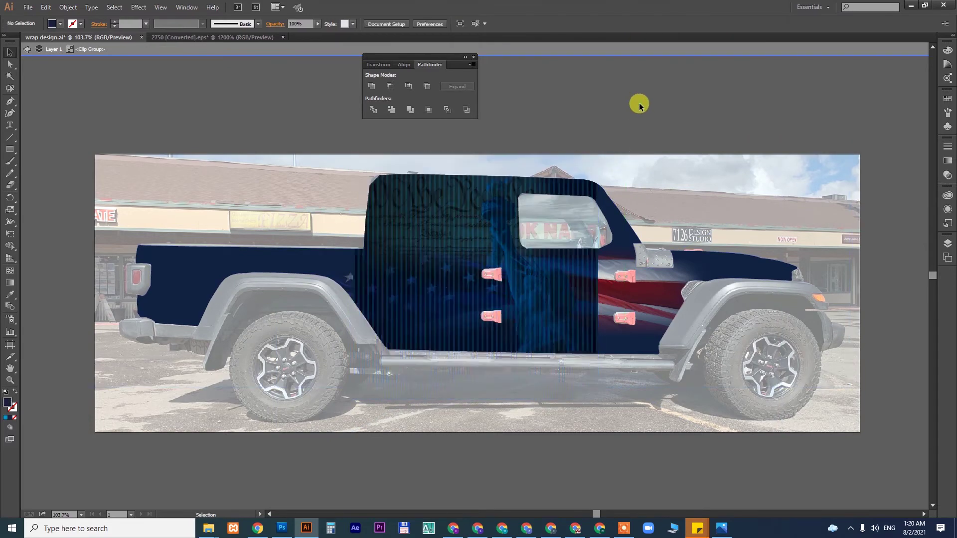
click(582, 277)
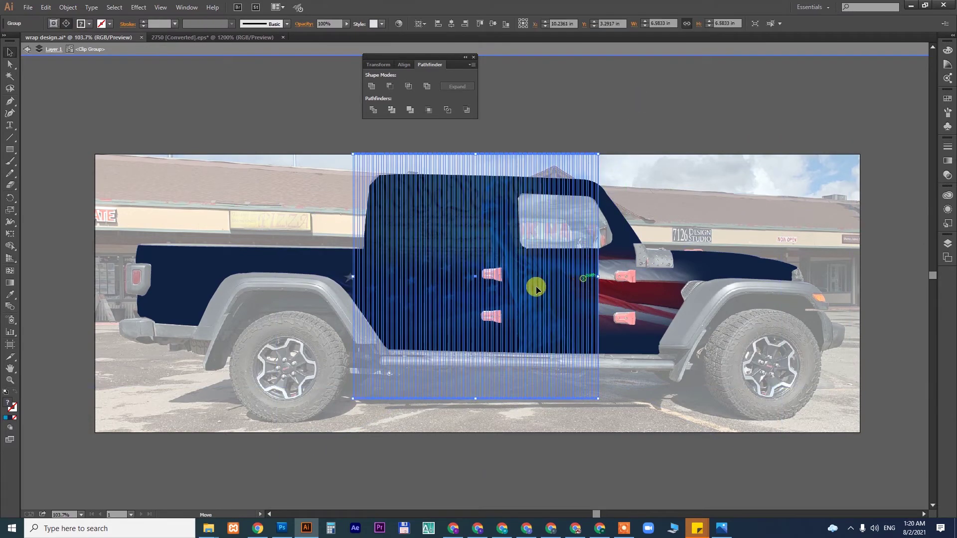
drag(537, 289, 213, 165)
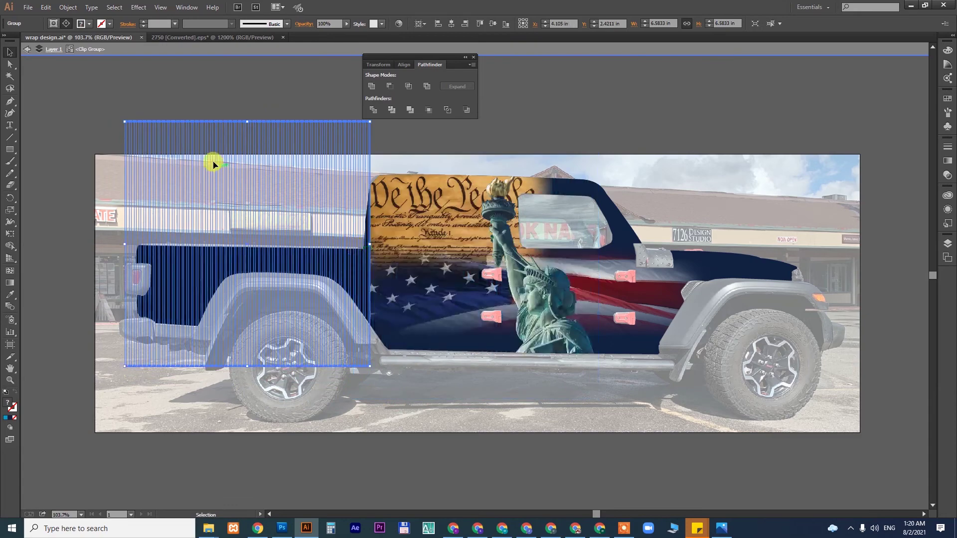
Duplicate the stripe pattern across the door and front, then exit the clip group.
drag(139, 132, 384, 132)
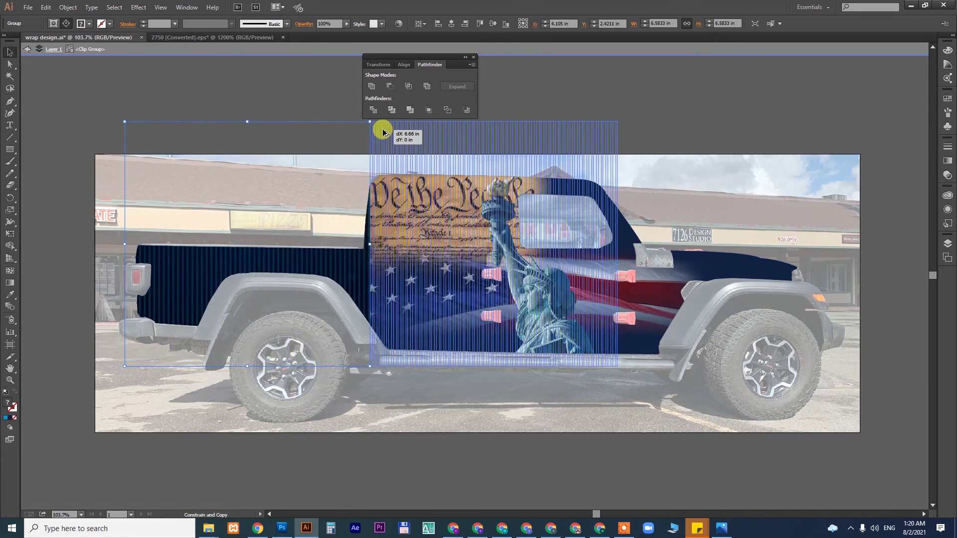
drag(384, 132, 382, 130)
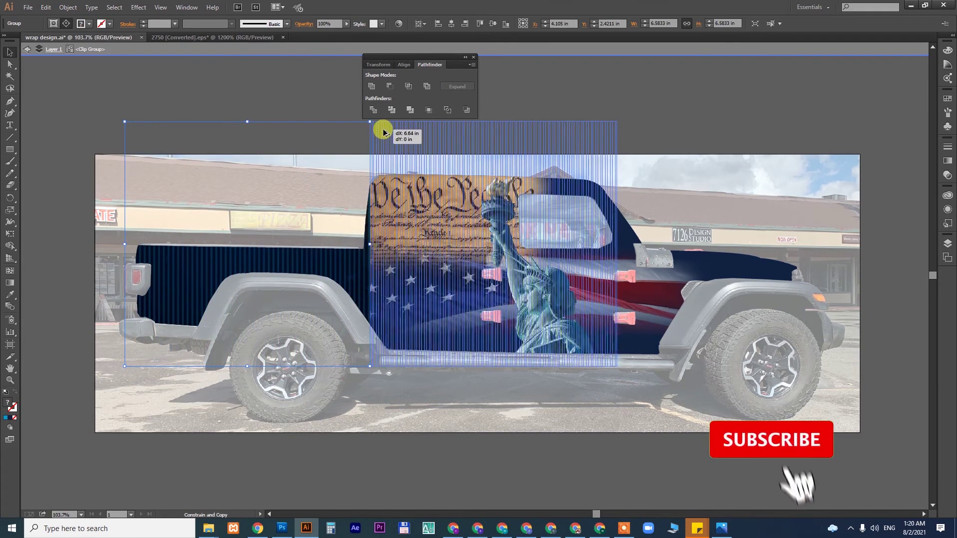
key(ctrl+d)
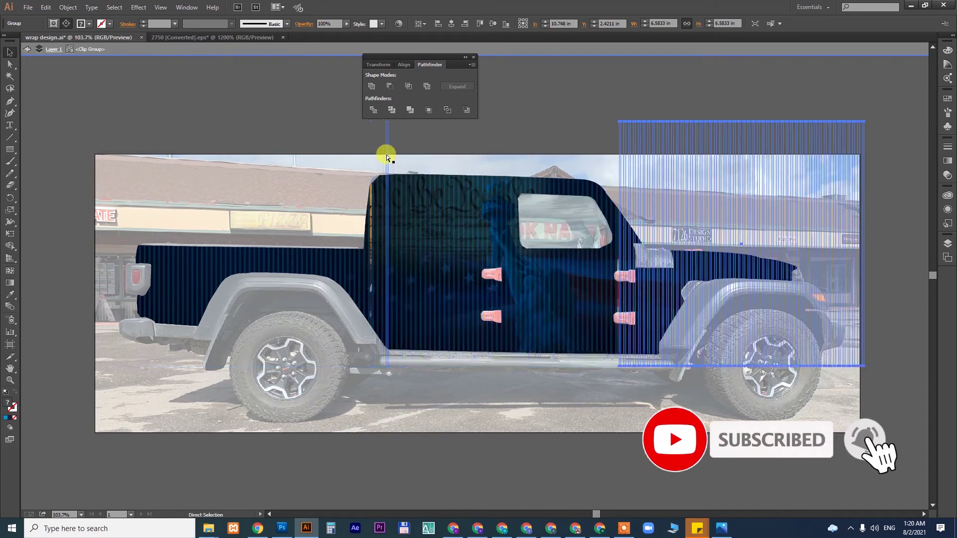
shift+click(419, 131)
shift+click(286, 134)
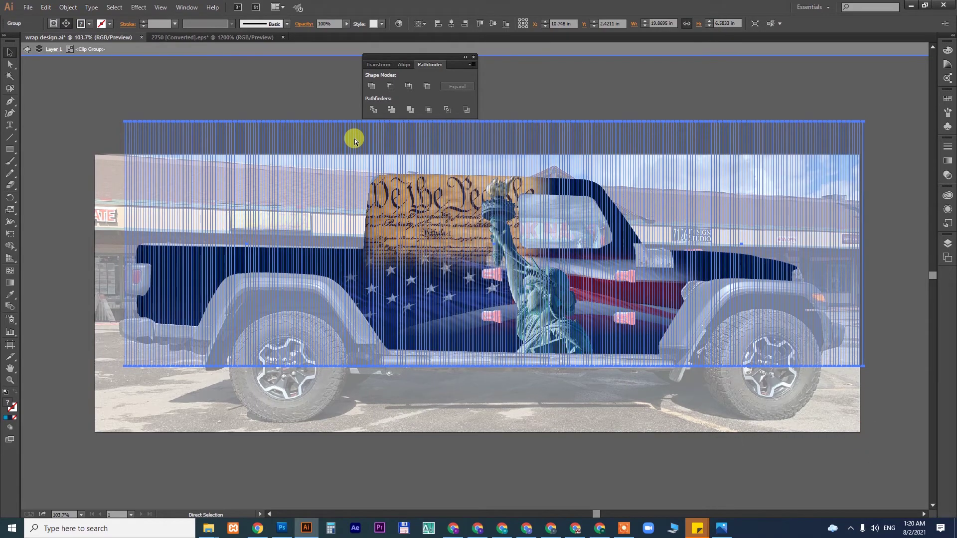
key(Escape)
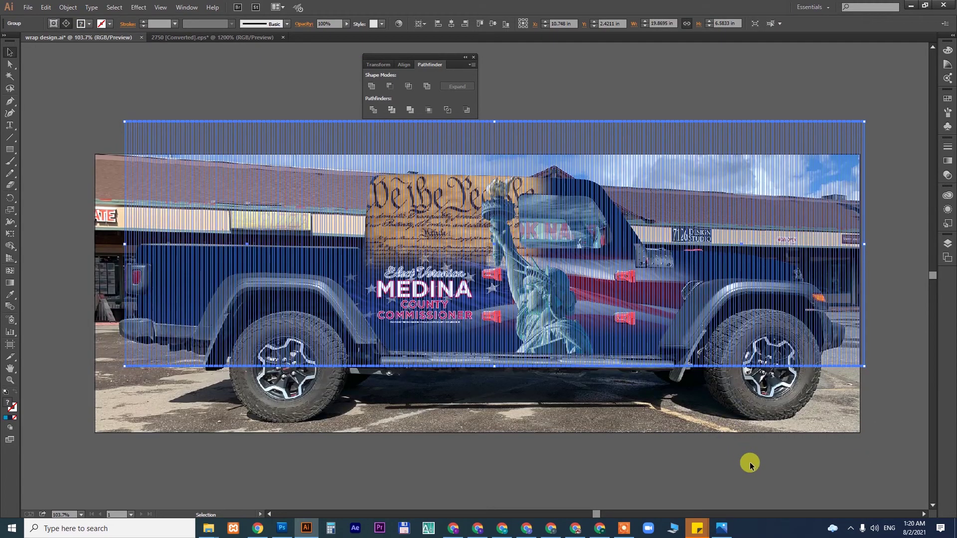
click(750, 464)
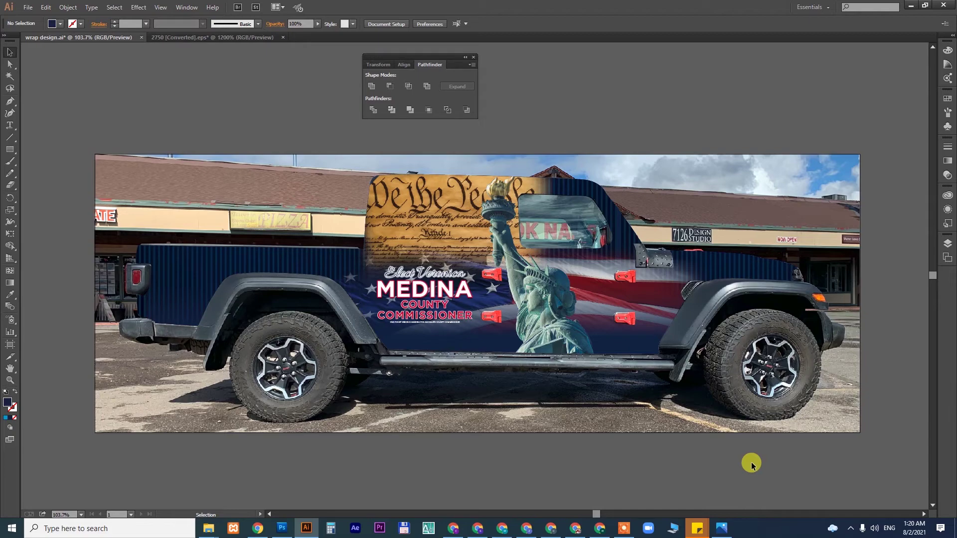
Scale the campaign lettering group up slightly from its centre, then fit the artboard in view.
scroll(451, 334, up, 4)
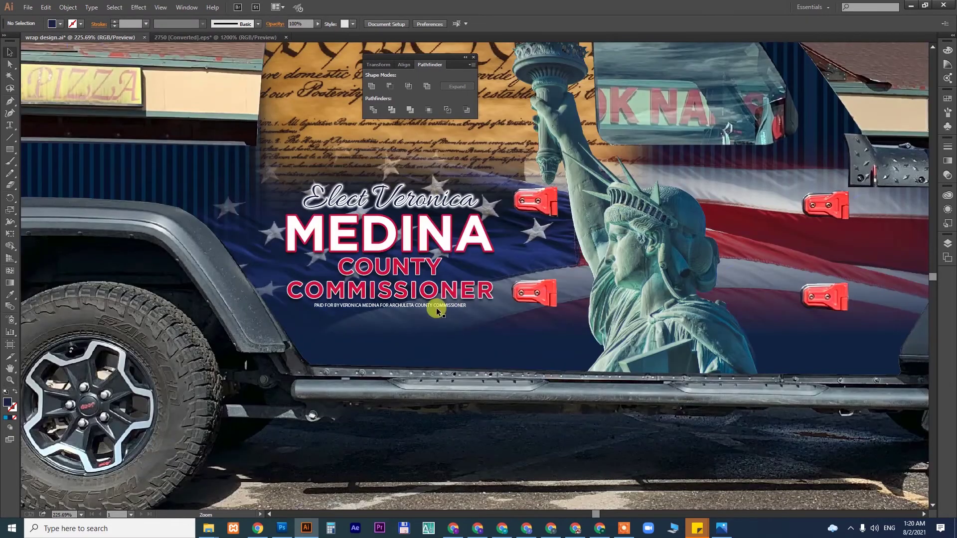
click(392, 190)
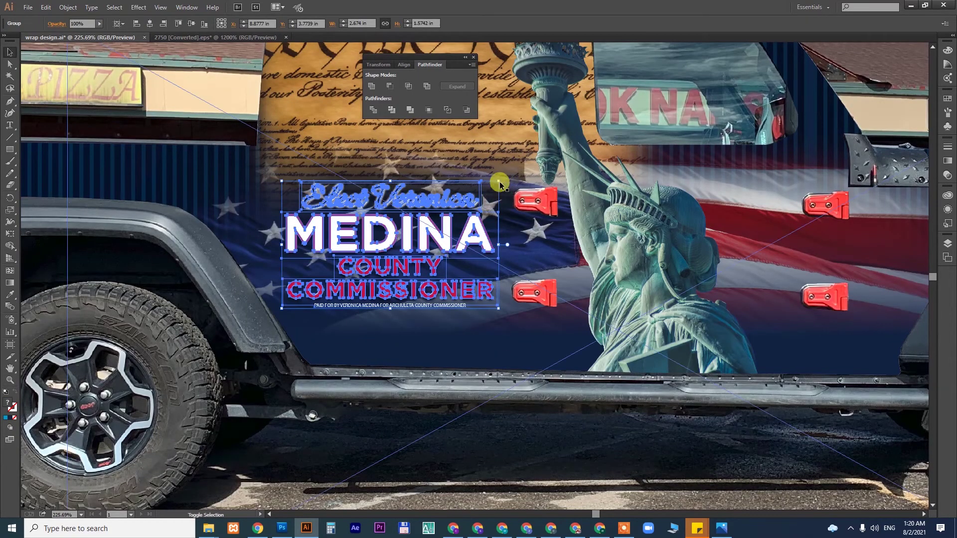
drag(499, 182, 518, 171)
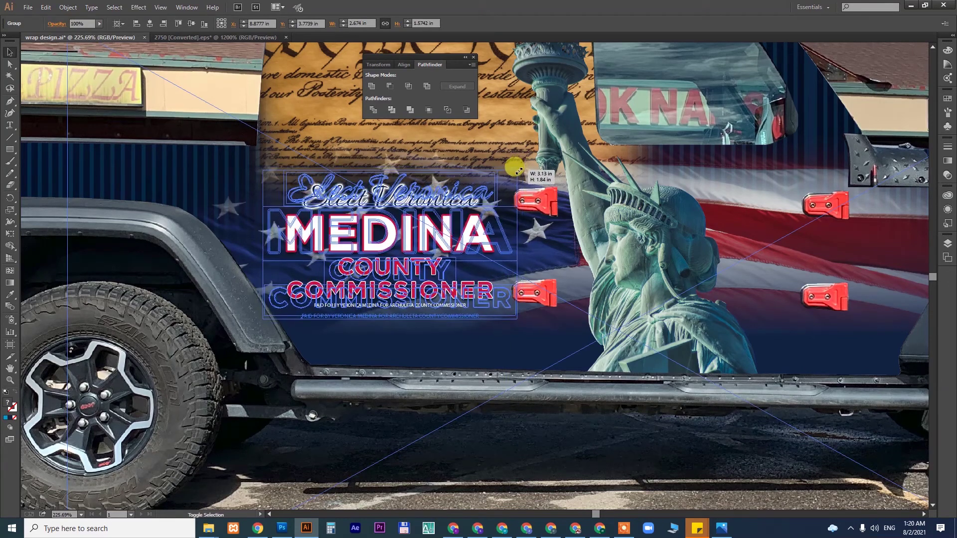
click(619, 447)
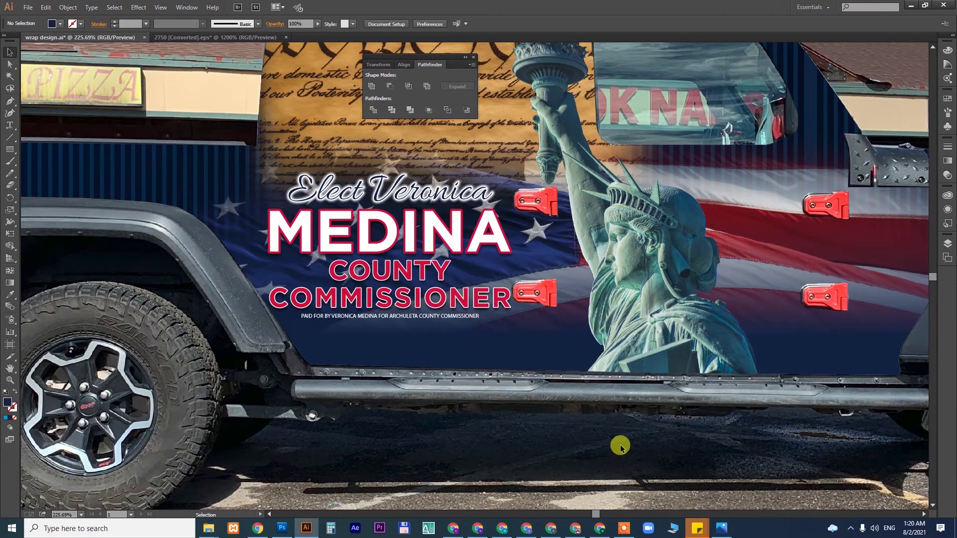
key(ctrl+0)
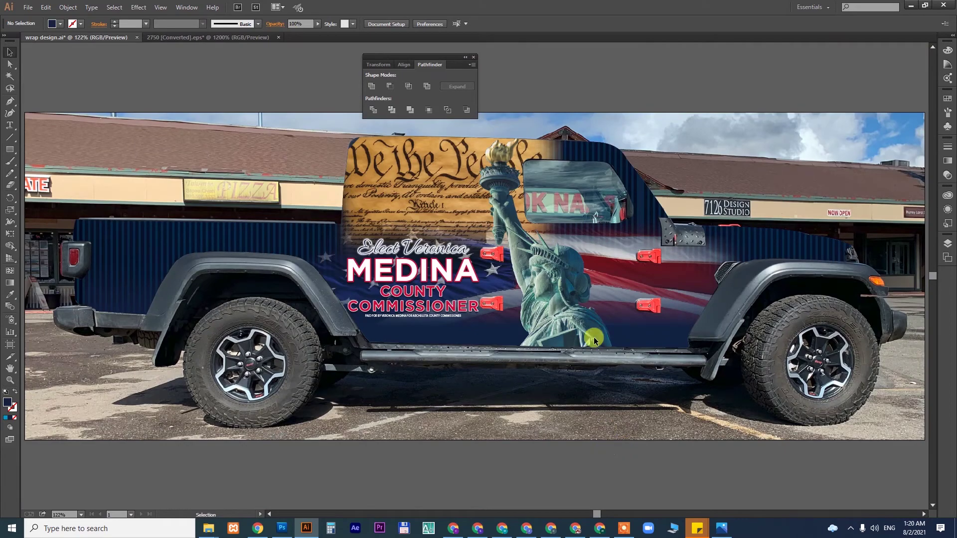
click(453, 529)
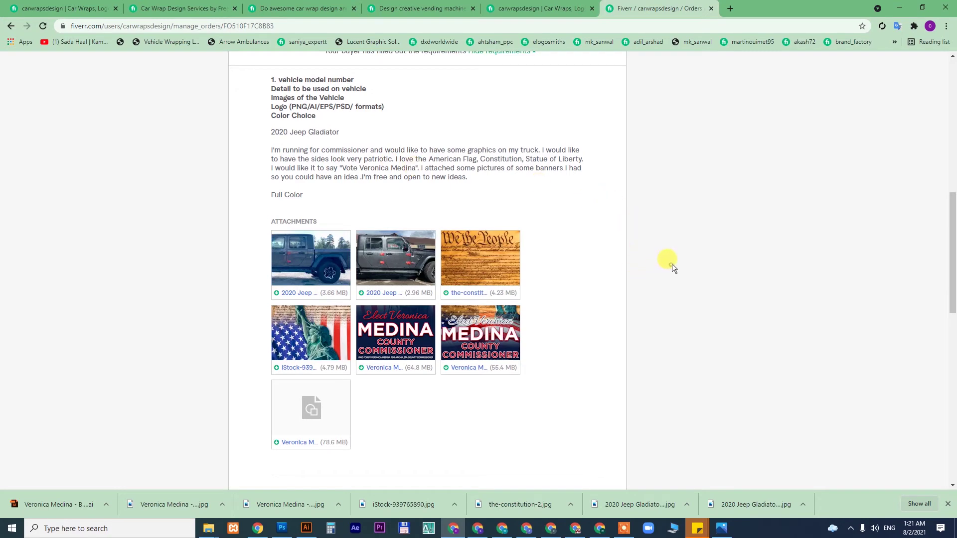
drag(952, 191, 953, 325)
scroll(566, 458, up, 7)
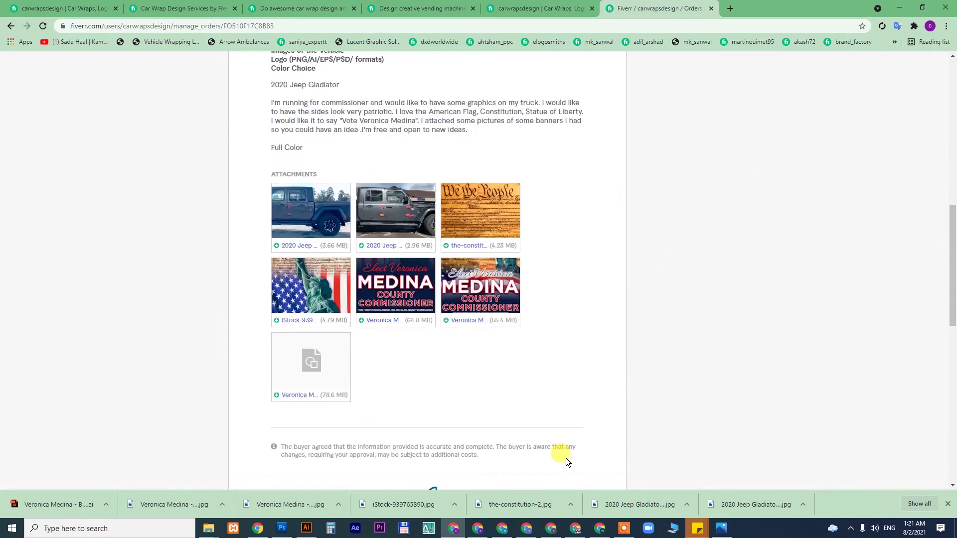
click(307, 528)
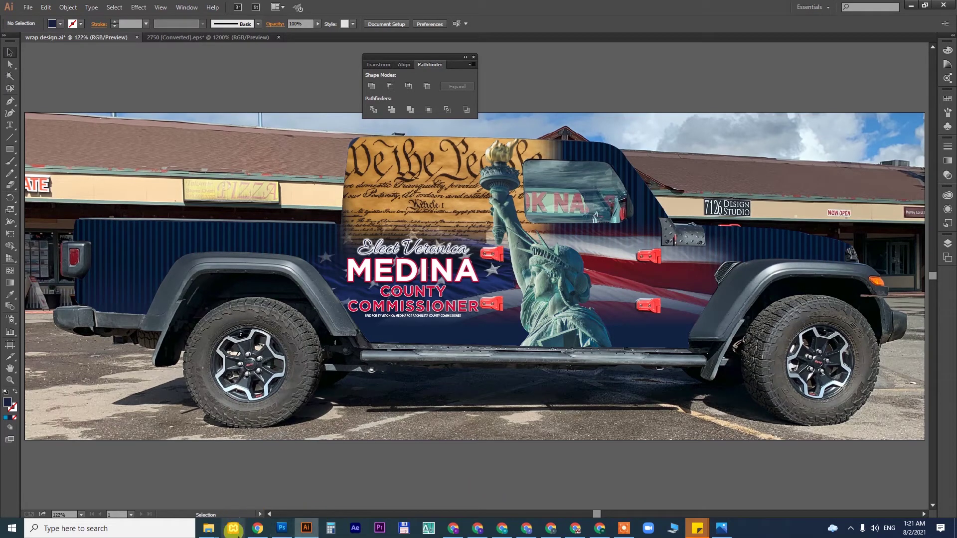
Bring up the flag folder window, go up to 2020, and locate the vector folder.
click(208, 529)
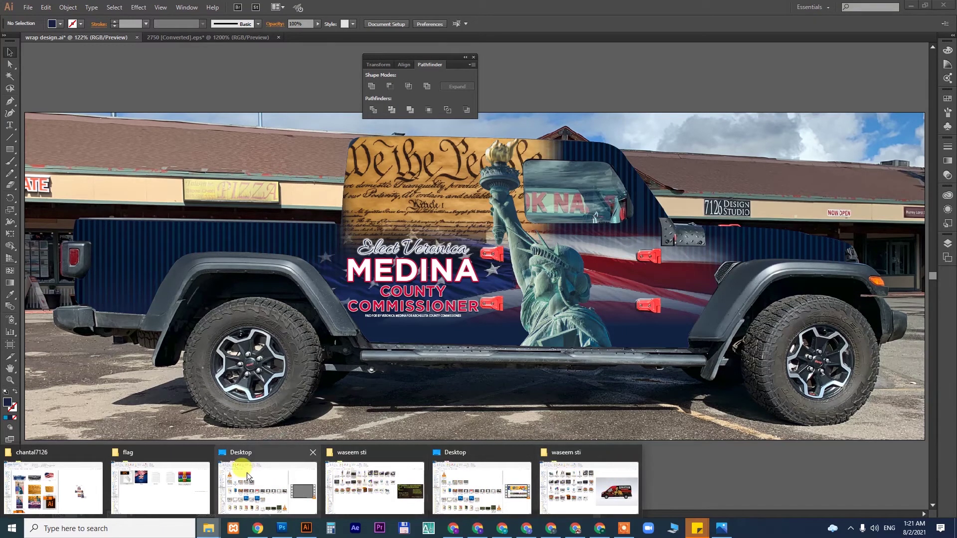
click(163, 486)
key(BackSpace)
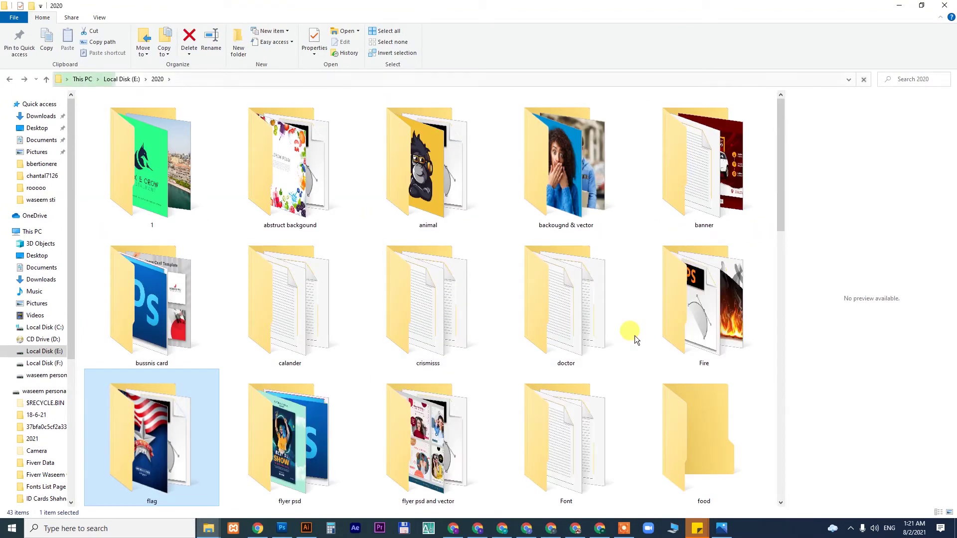
scroll(635, 336, down, 2)
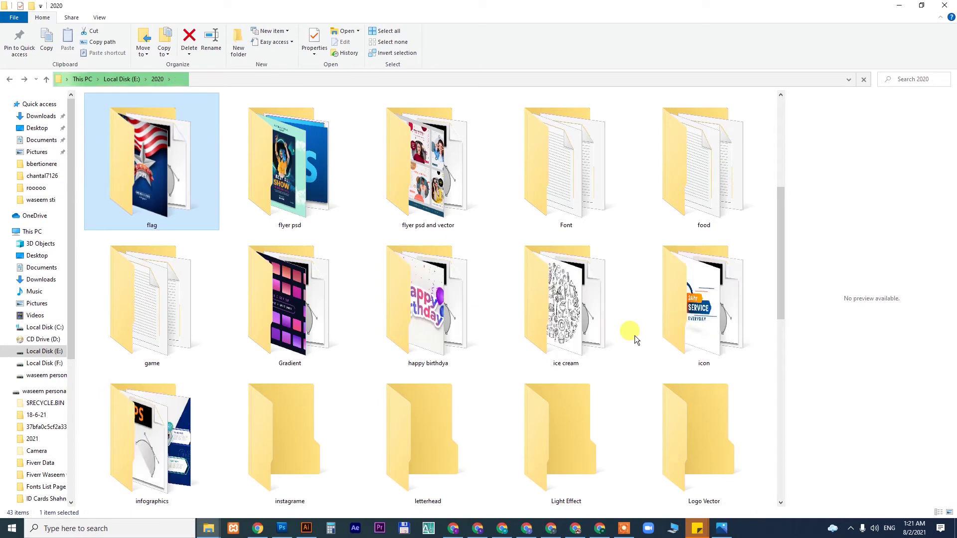
scroll(634, 336, up, 2)
scroll(635, 336, up, 2)
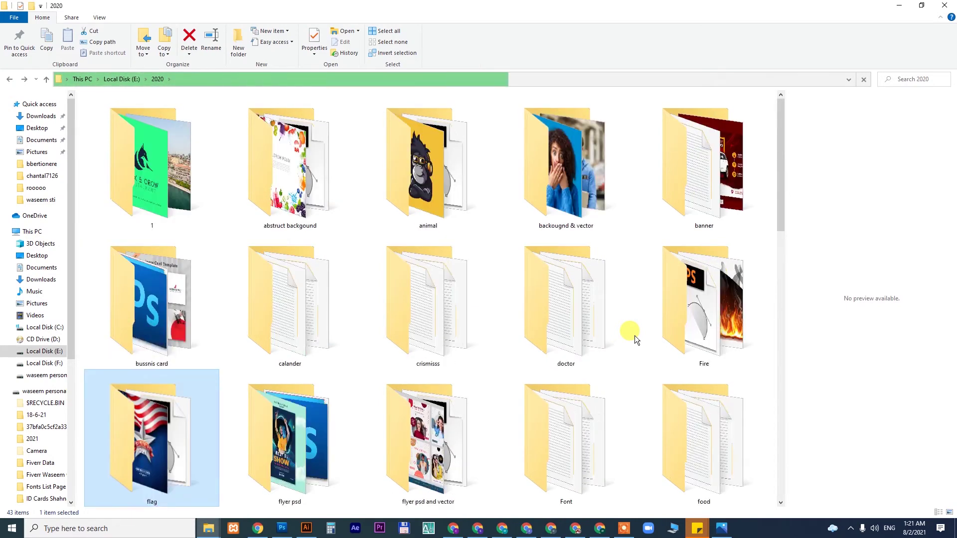
key(b)
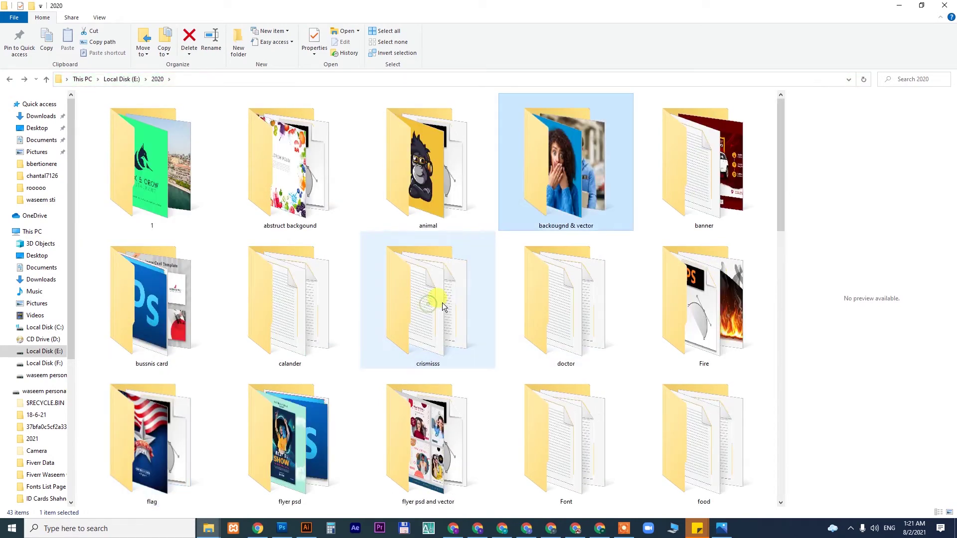
key(b)
key(b)
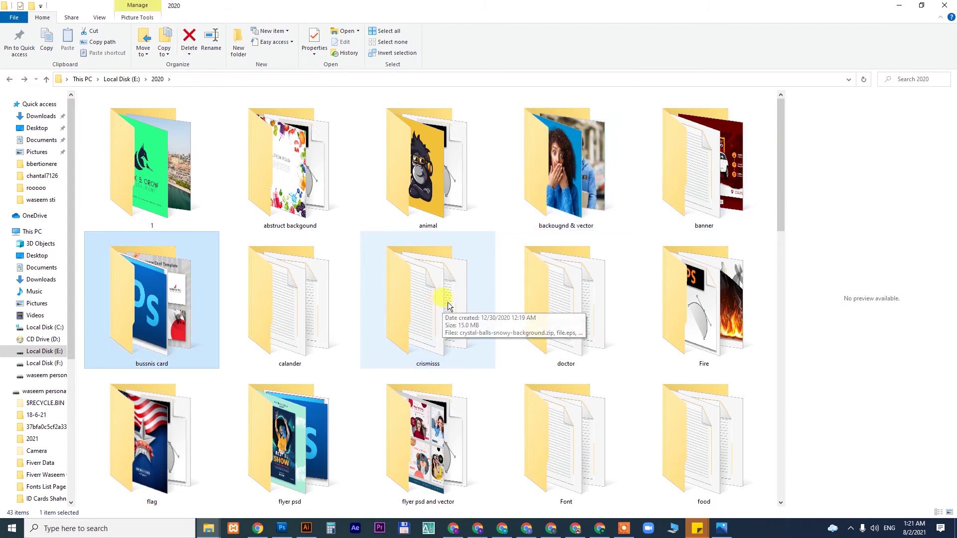
key(v)
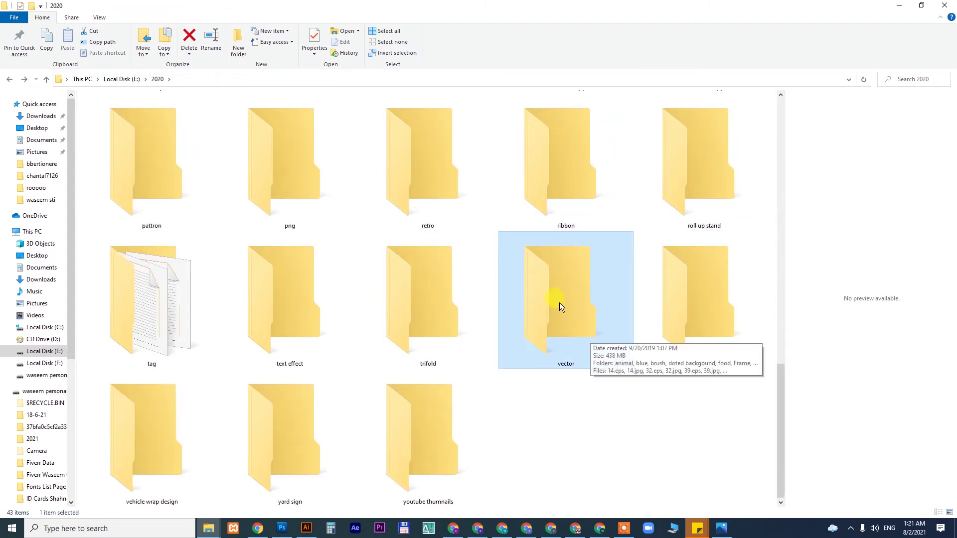
Open vector\brush and pick the blue-yellow grunge EPS file.
double_click(559, 303)
key(b)
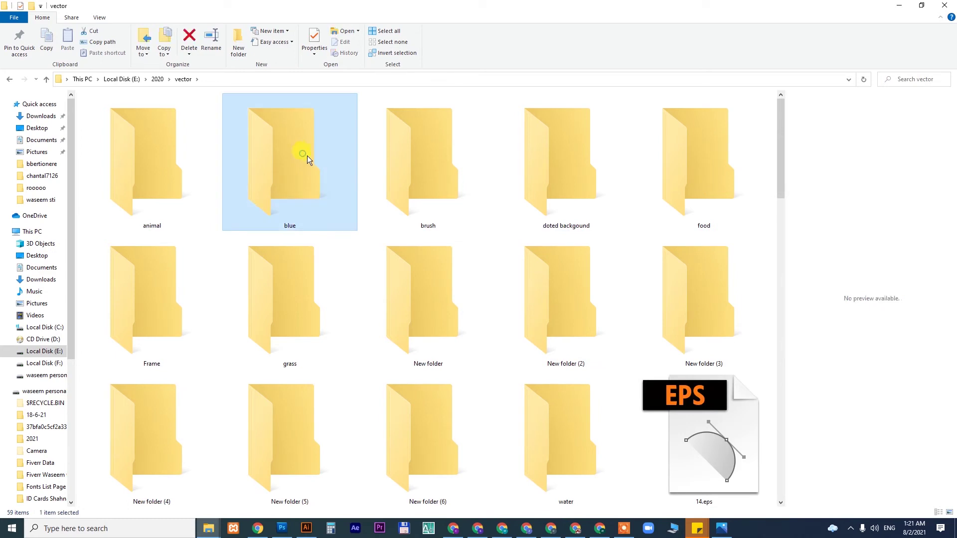
key(b)
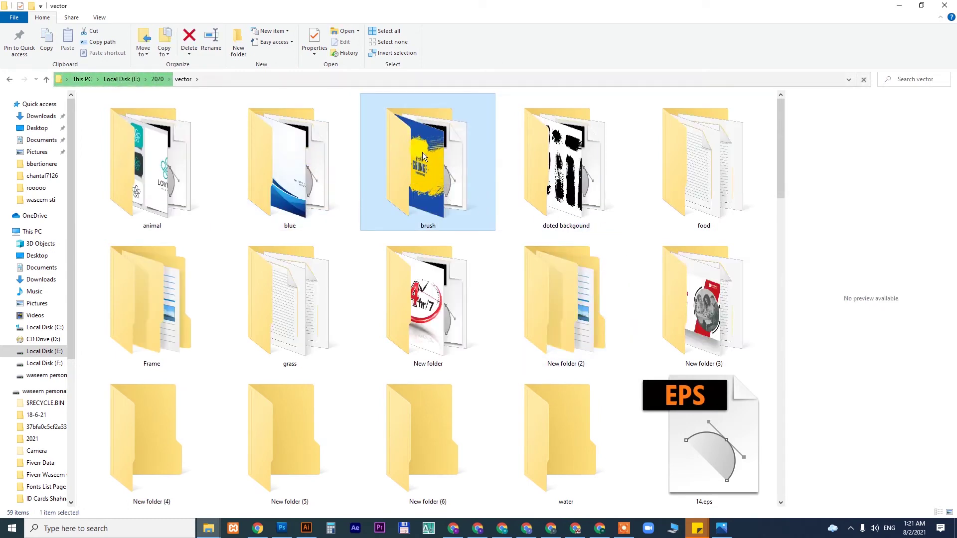
double_click(423, 151)
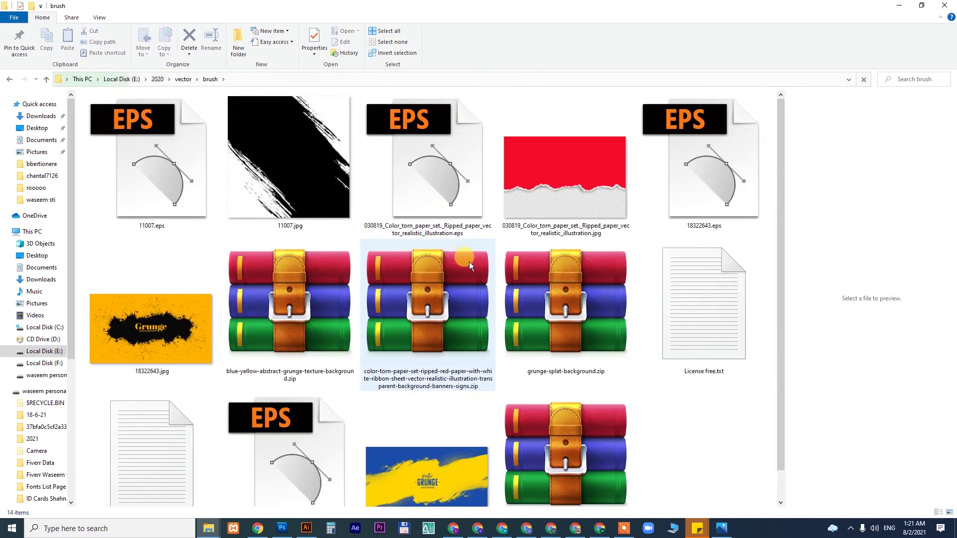
scroll(469, 262, down, 1)
click(283, 425)
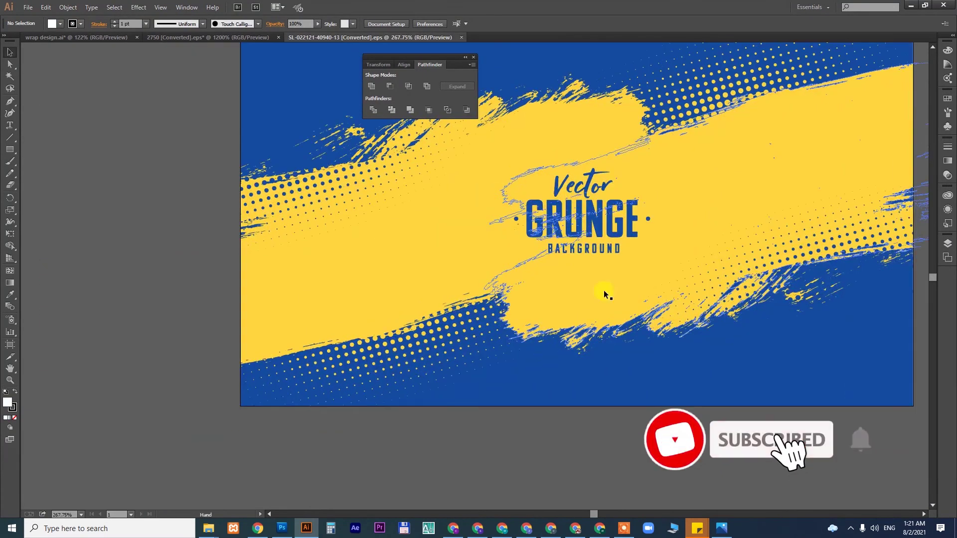
Ungroup the grunge artwork and release its clipping mask.
right_click(415, 250)
click(438, 306)
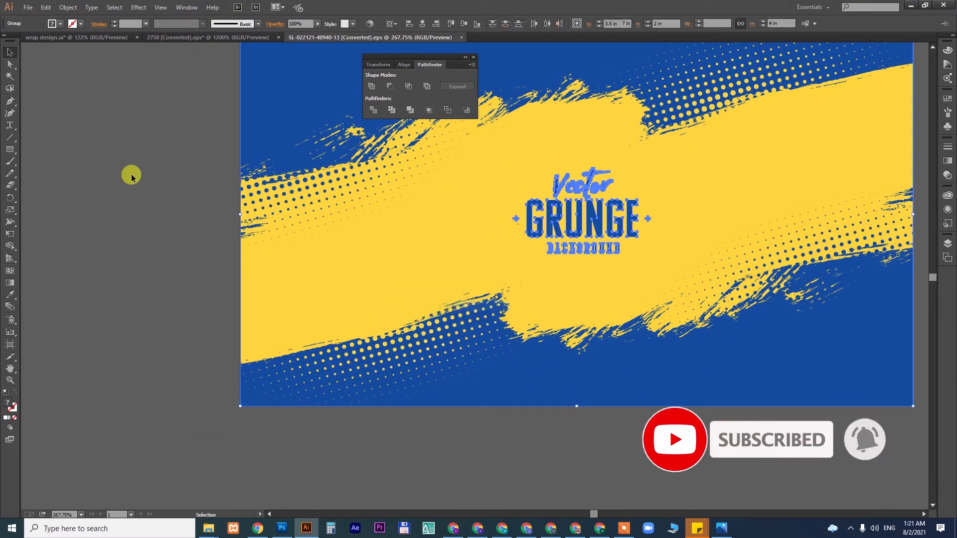
right_click(369, 235)
click(399, 292)
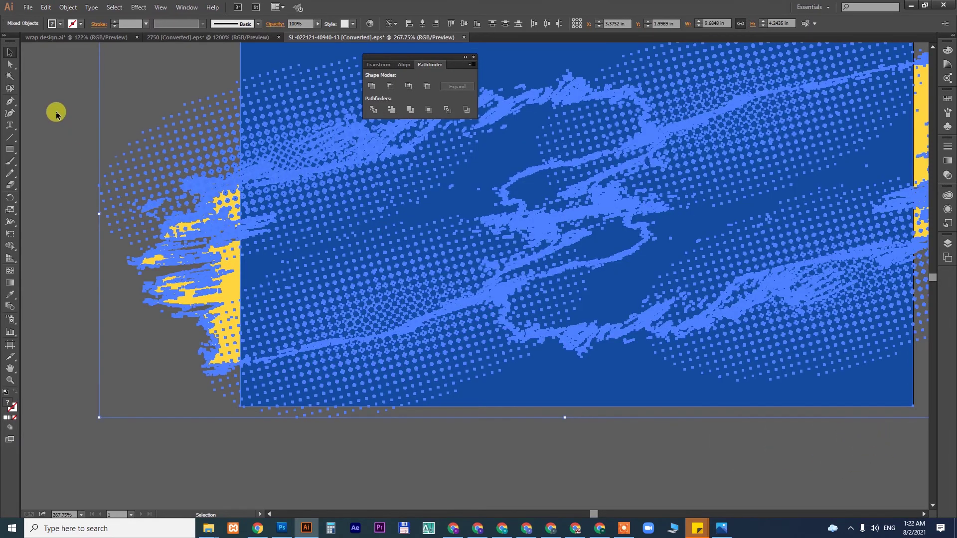
click(55, 114)
key(ctrl+minus)
key(ctrl+minus)
key(ctrl+minus)
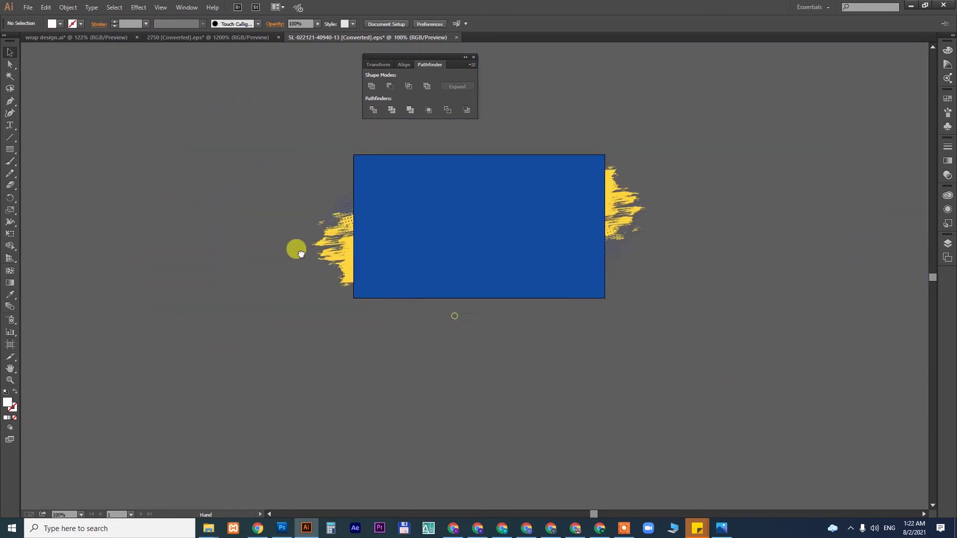
drag(301, 254, 178, 218)
Move the brush group aside, cut the yellow brush strokes, and return to wrap design.ai.
drag(523, 193, 692, 334)
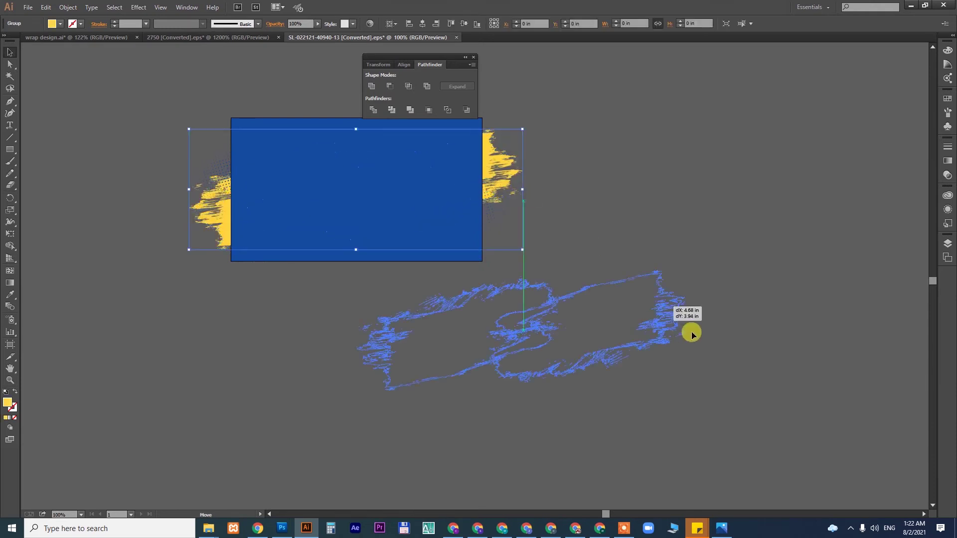
click(629, 176)
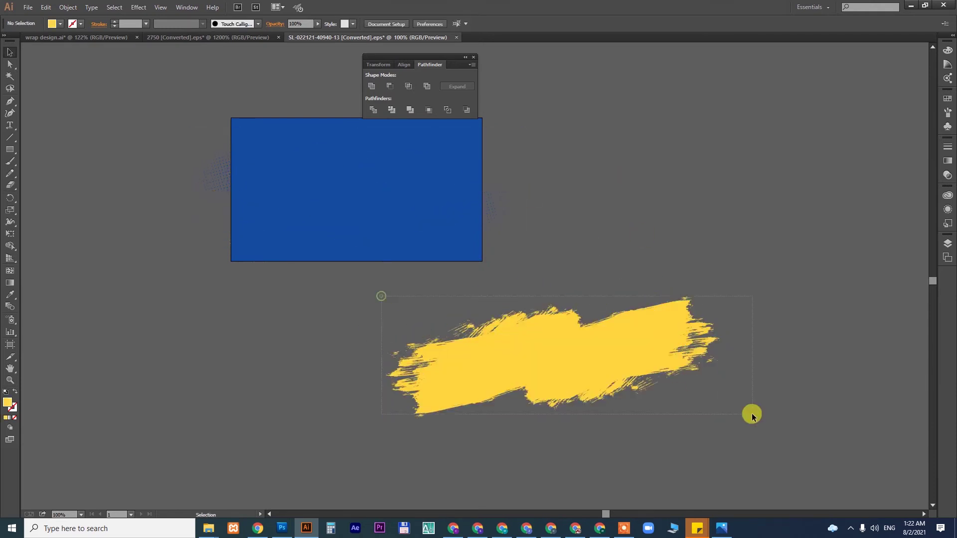
drag(752, 416, 751, 413)
key(Delete)
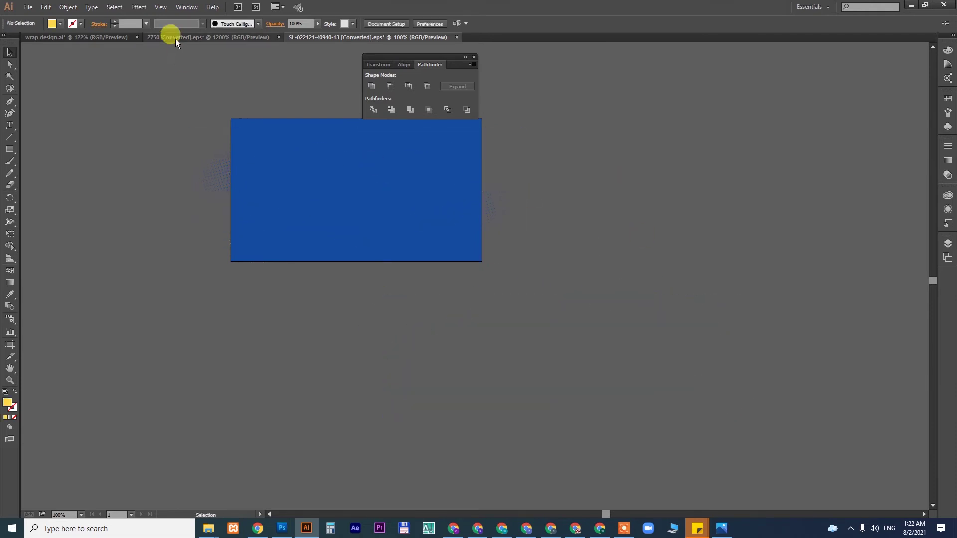
click(175, 40)
click(97, 37)
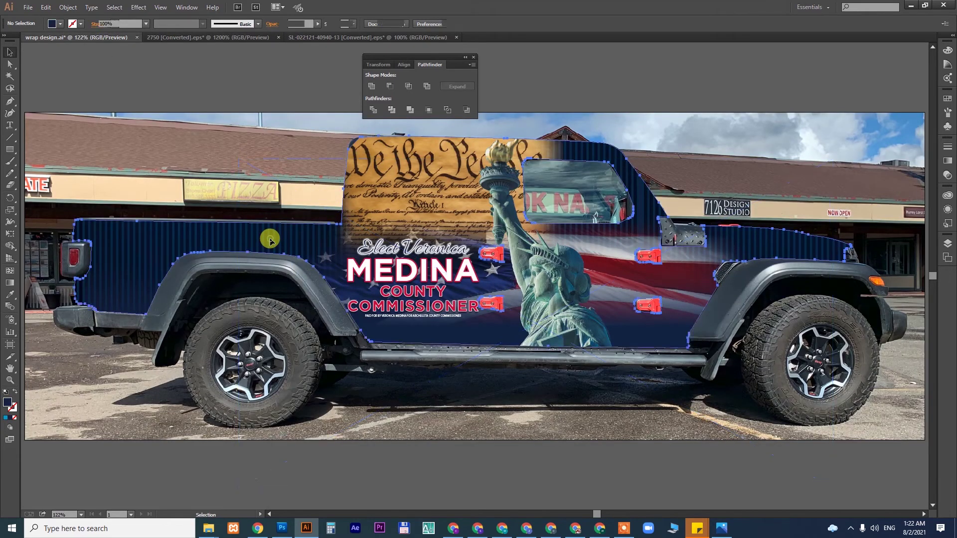
Paste the grunge brush strokes into the wrap's clip group over the rear body panel.
double_click(223, 234)
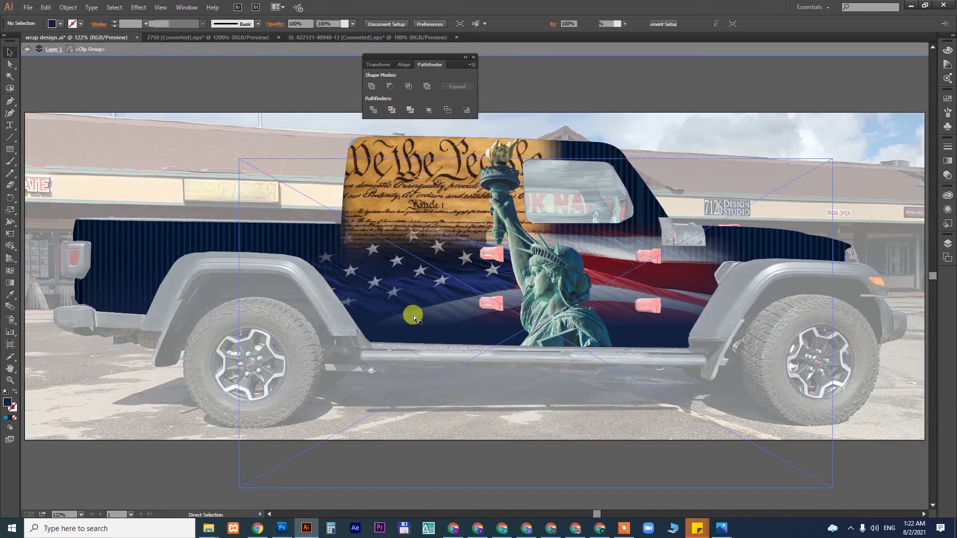
key(ctrl+v)
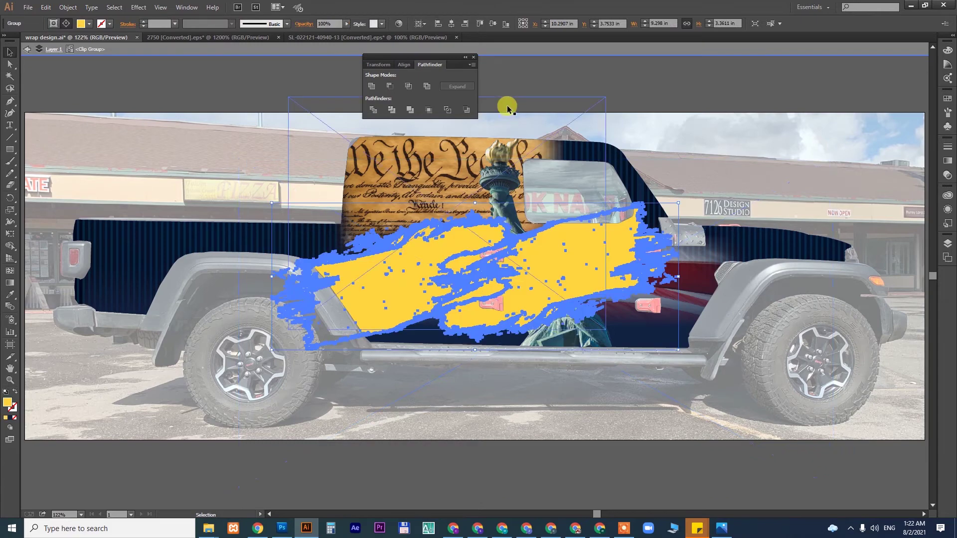
mouse_move(578, 249)
mouse_down()
mouse_move(249, 199)
mouse_move(245, 190)
mouse_up()
drag(548, 335, 548, 334)
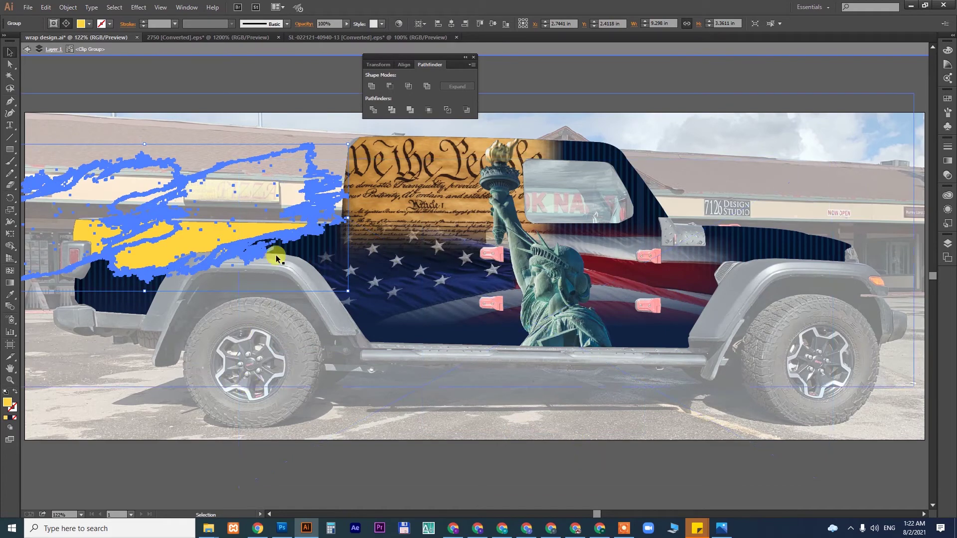
drag(203, 238, 207, 228)
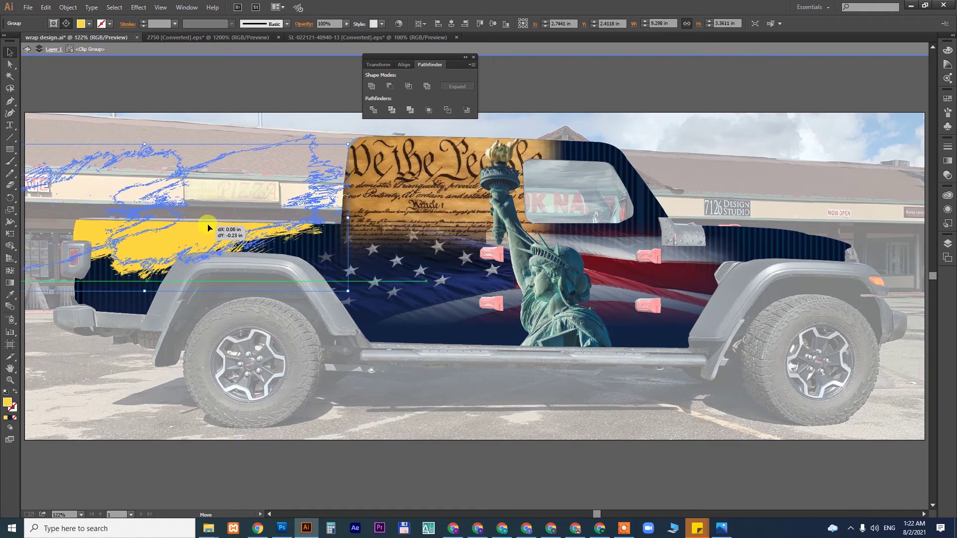
Recolour the pasted brush strokes with a pure red fill.
double_click(7, 401)
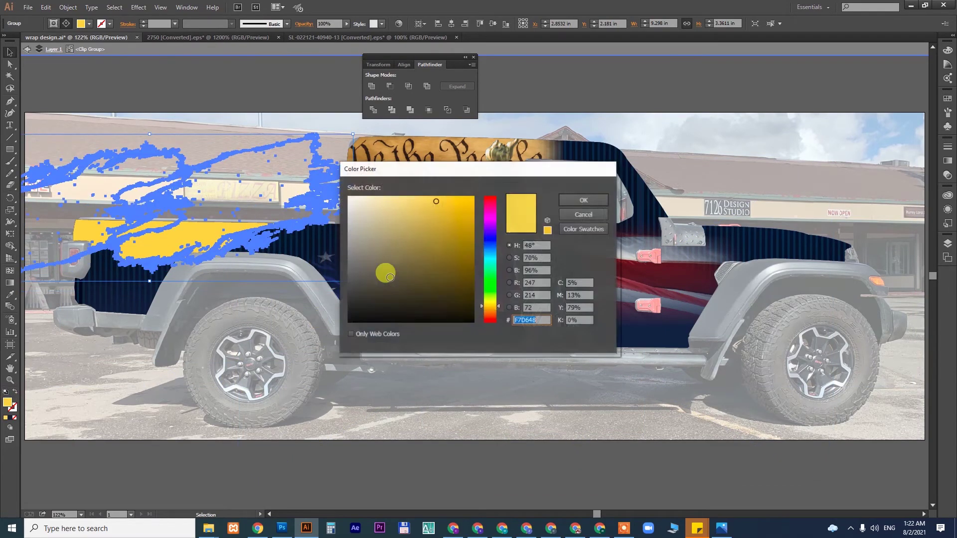
click(490, 197)
drag(466, 206, 473, 197)
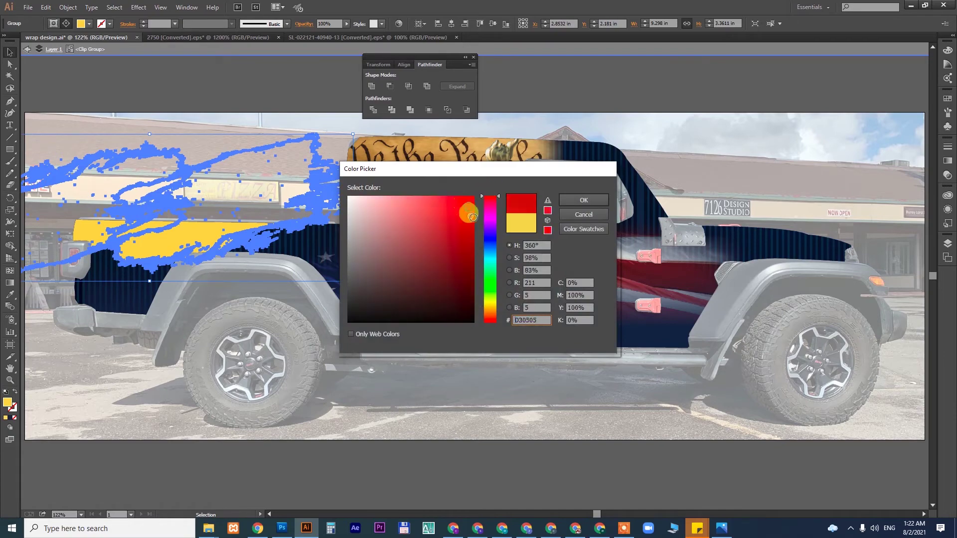
click(583, 200)
double_click(740, 461)
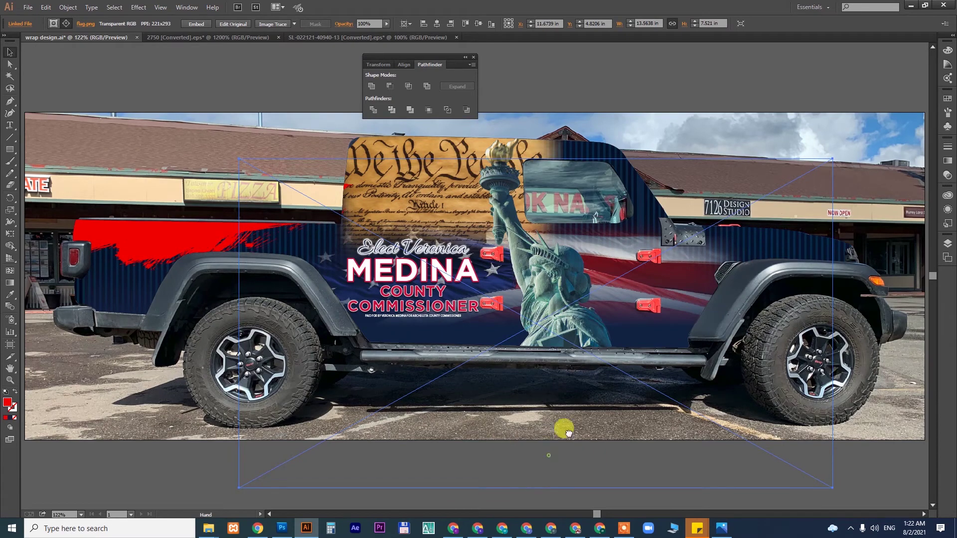
Shift the red grunge stroke further left across the rear panel.
scroll(559, 427, down, 2)
scroll(559, 427, left, 3)
click(238, 448)
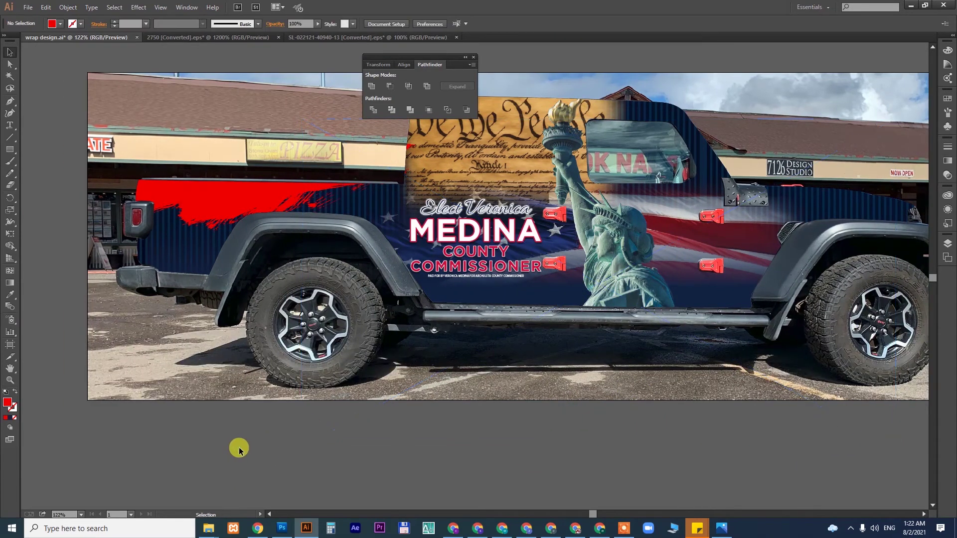
double_click(232, 196)
mouse_move(233, 198)
mouse_down()
mouse_move(74, 203)
mouse_move(84, 201)
mouse_up()
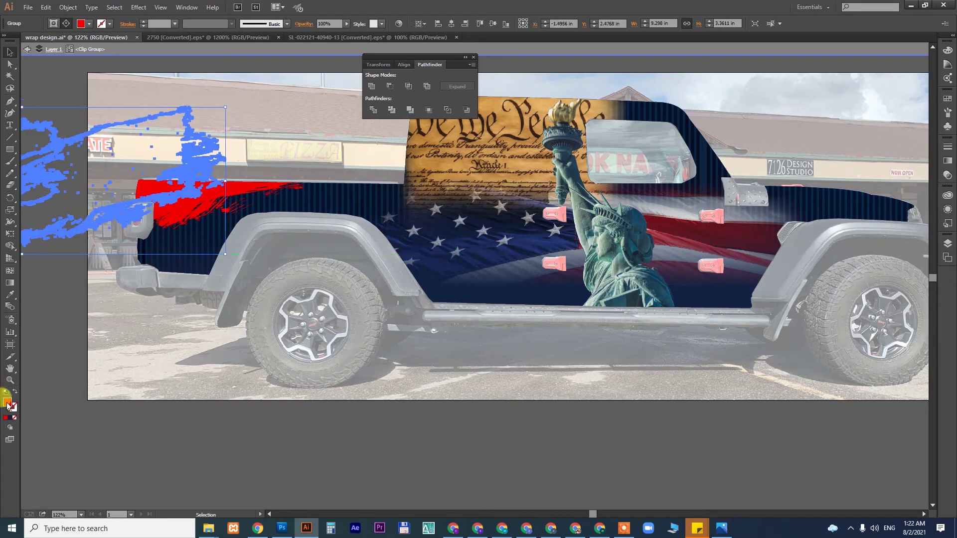
Give the stroke a black fill and clear the selection.
click(348, 319)
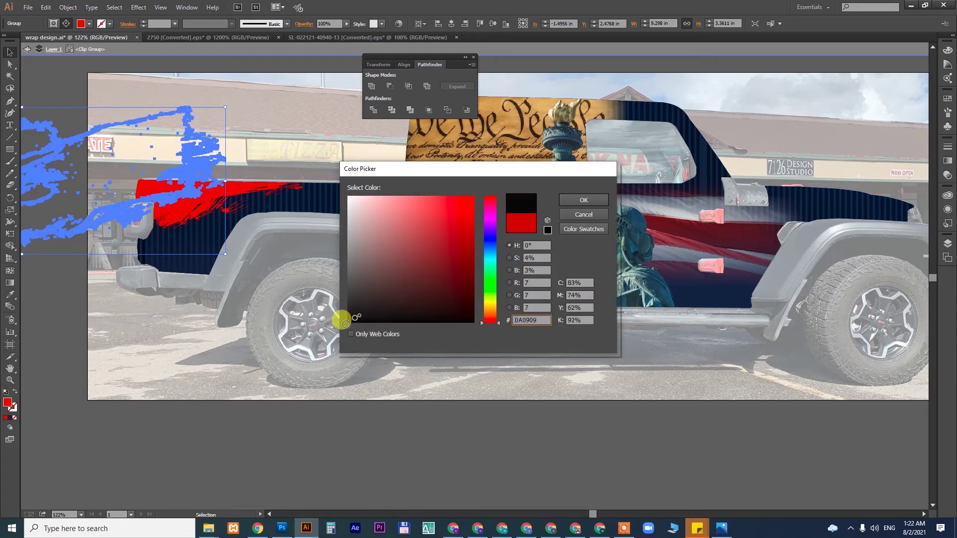
click(578, 198)
click(528, 440)
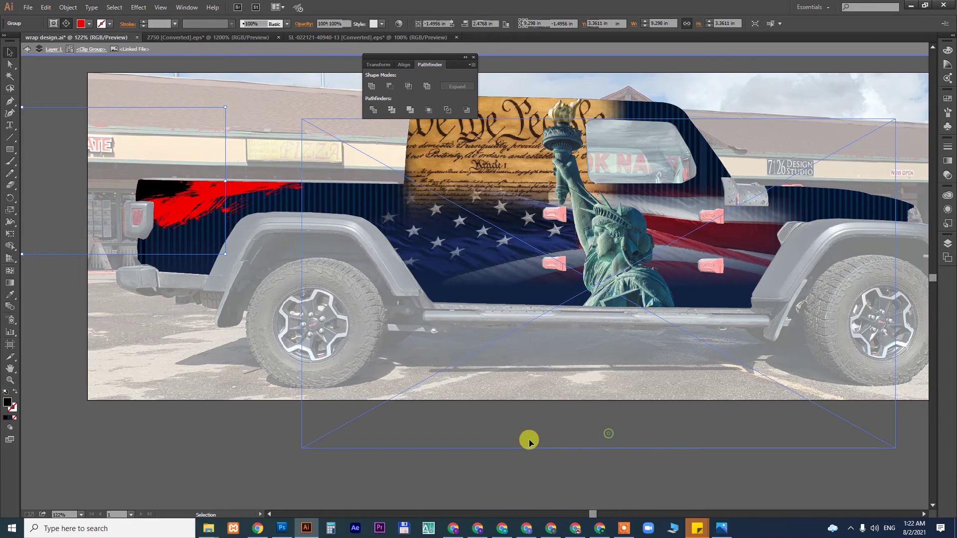
click(172, 429)
scroll(498, 383, right, 3)
scroll(517, 402, up, 2)
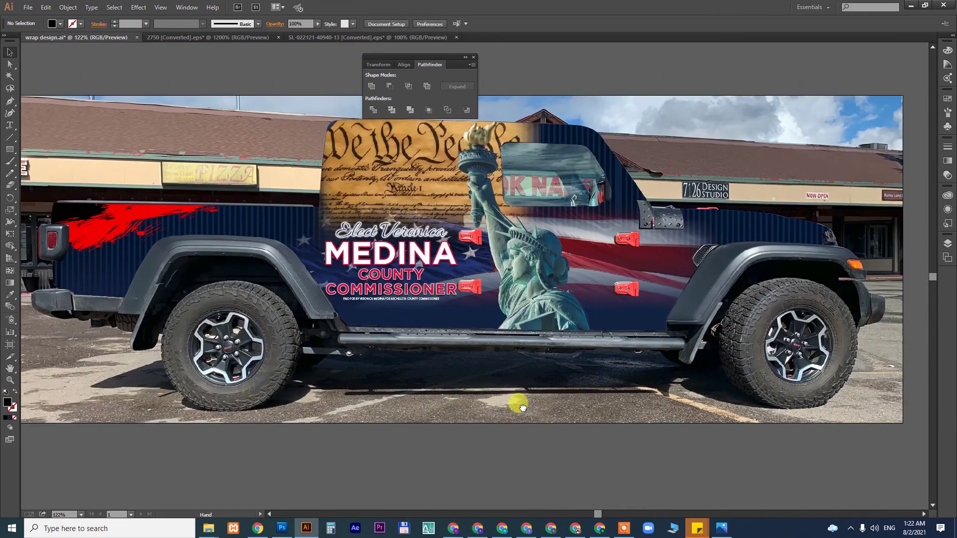
Reposition the red and black stroke groups across the jeep's rear panel.
double_click(106, 240)
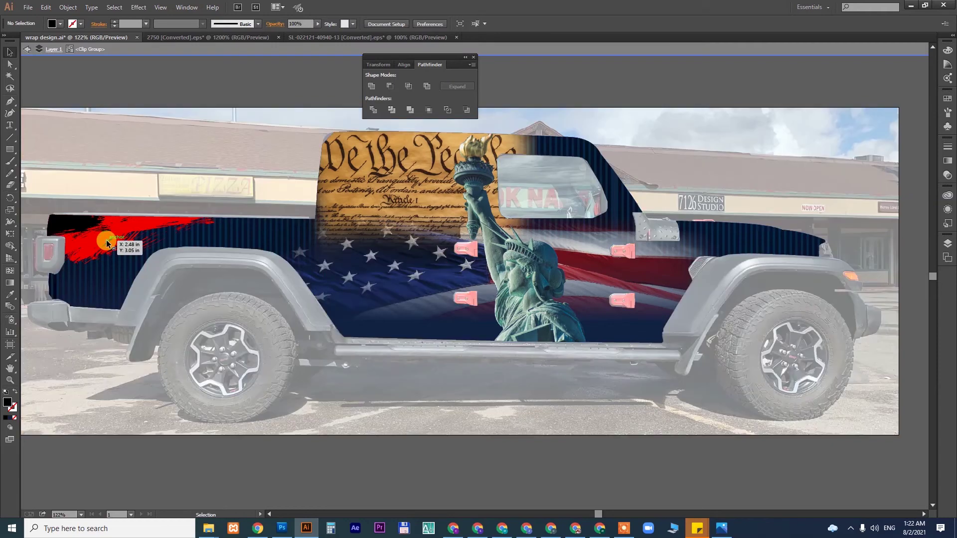
click(84, 221)
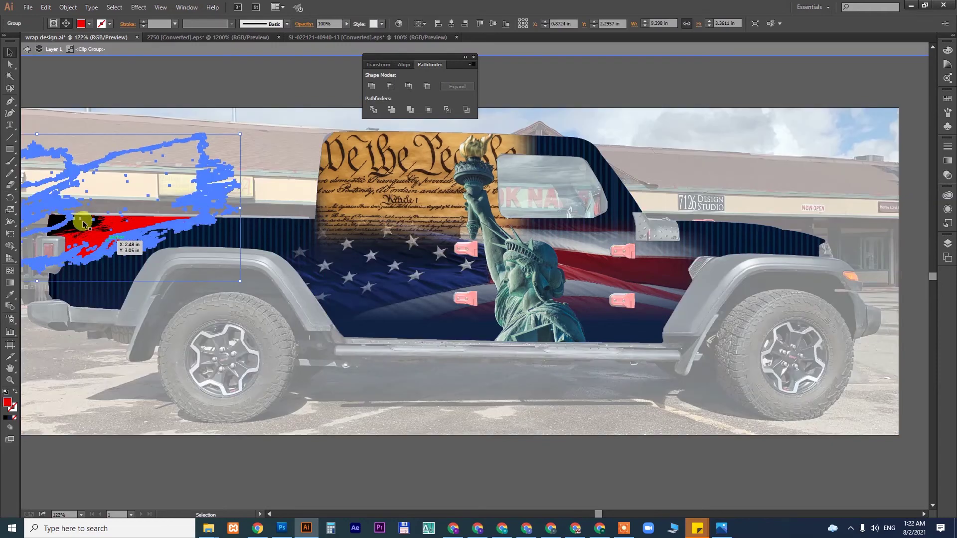
drag(85, 225, 160, 222)
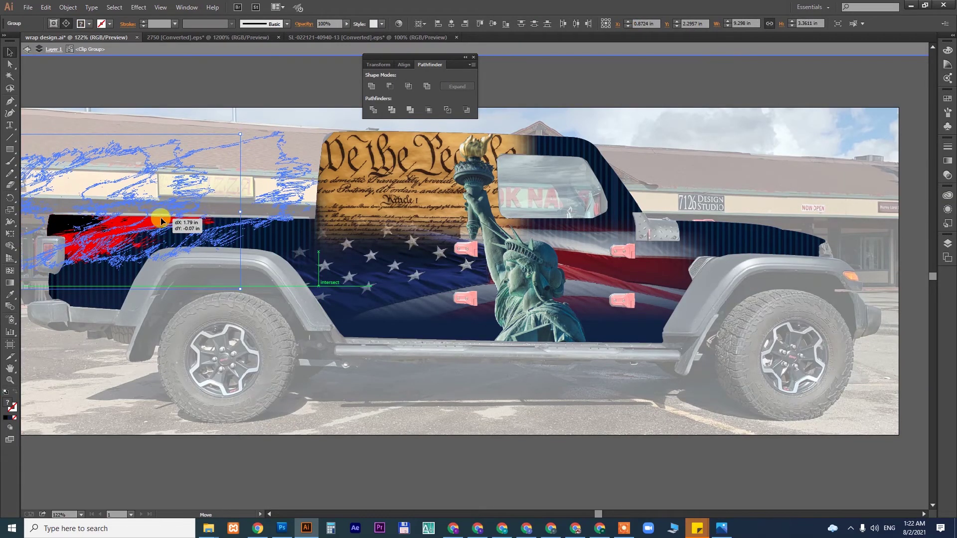
click(630, 491)
click(100, 226)
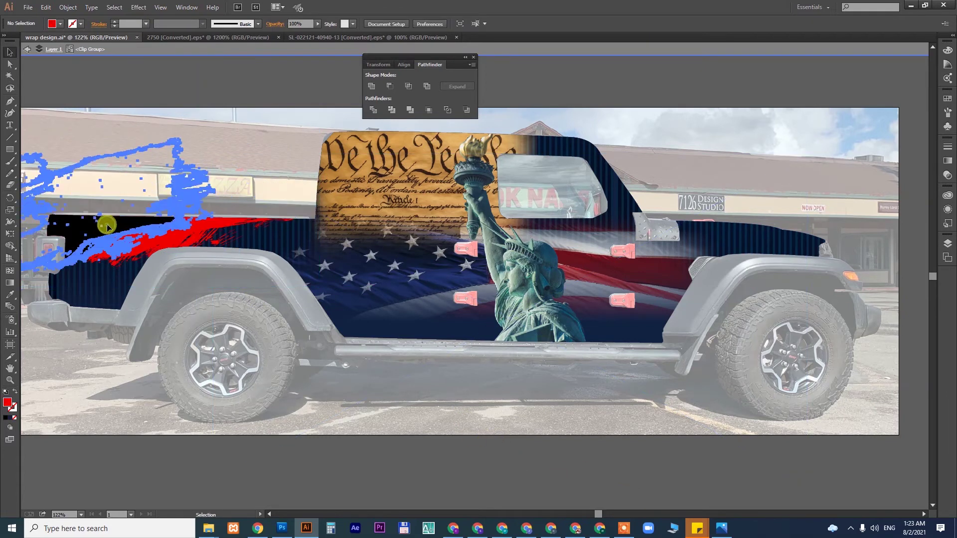
drag(97, 227, 130, 259)
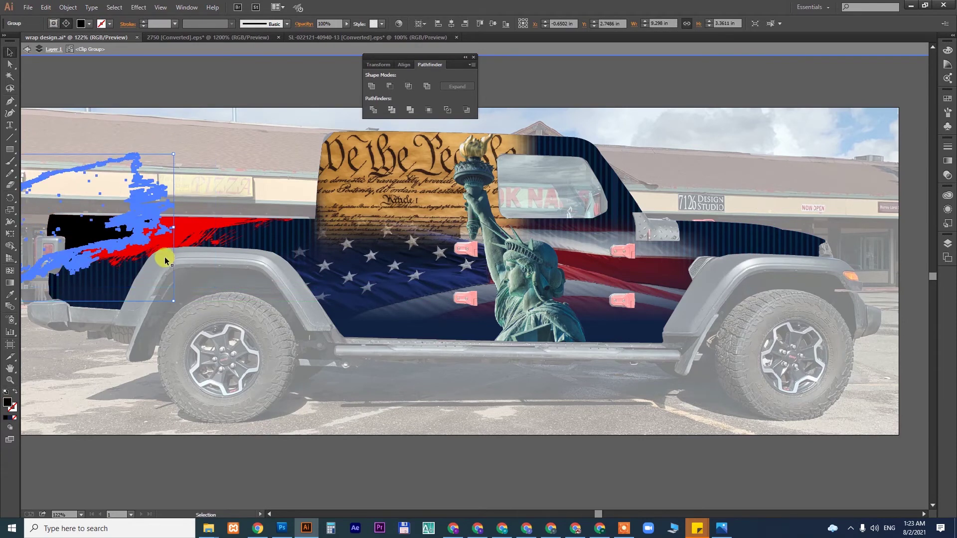
Recolour the black strokes red by sampling the red with the Eyedropper.
key(i)
click(192, 219)
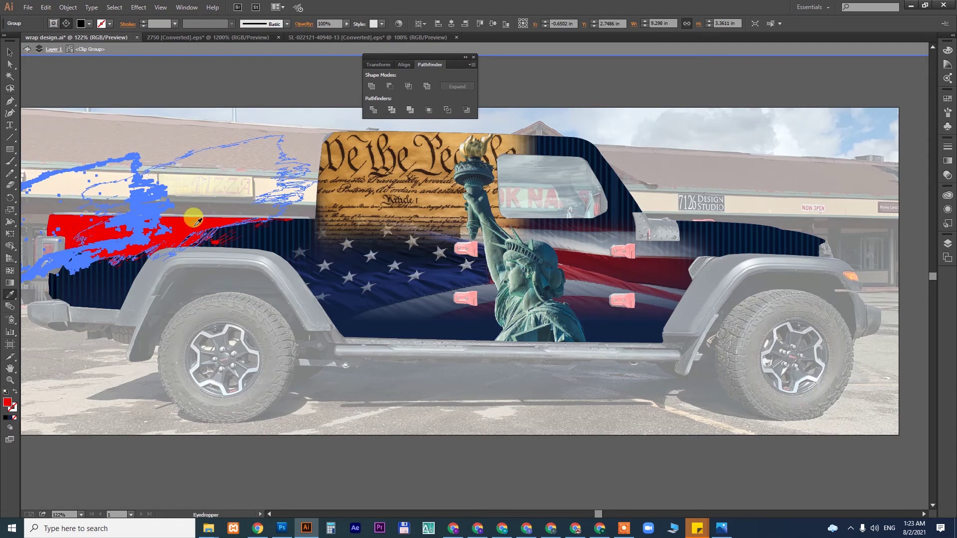
key(v)
click(501, 484)
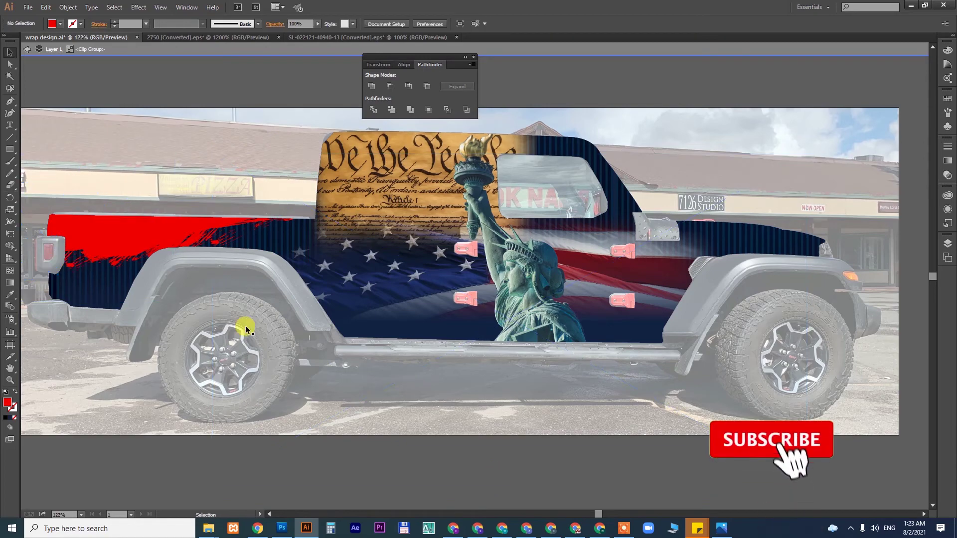
Set the brush-stroke group fill to a deeper red, D30000, and exit the clip group.
click(93, 228)
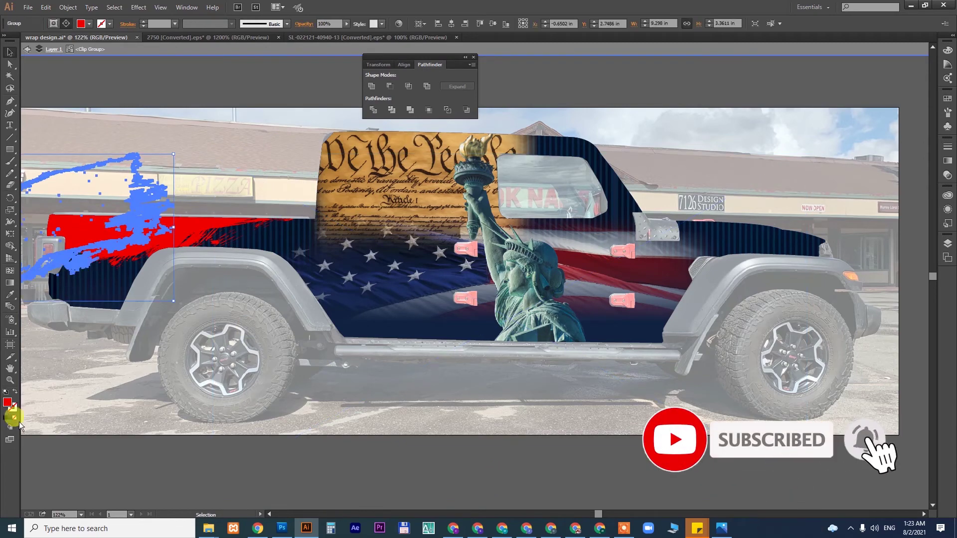
double_click(7, 402)
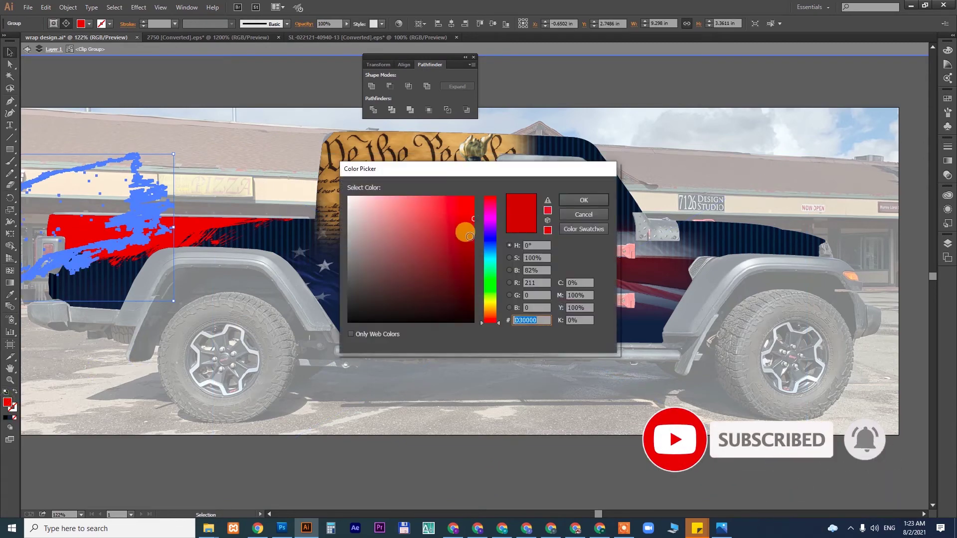
click(474, 253)
key(Return)
double_click(668, 474)
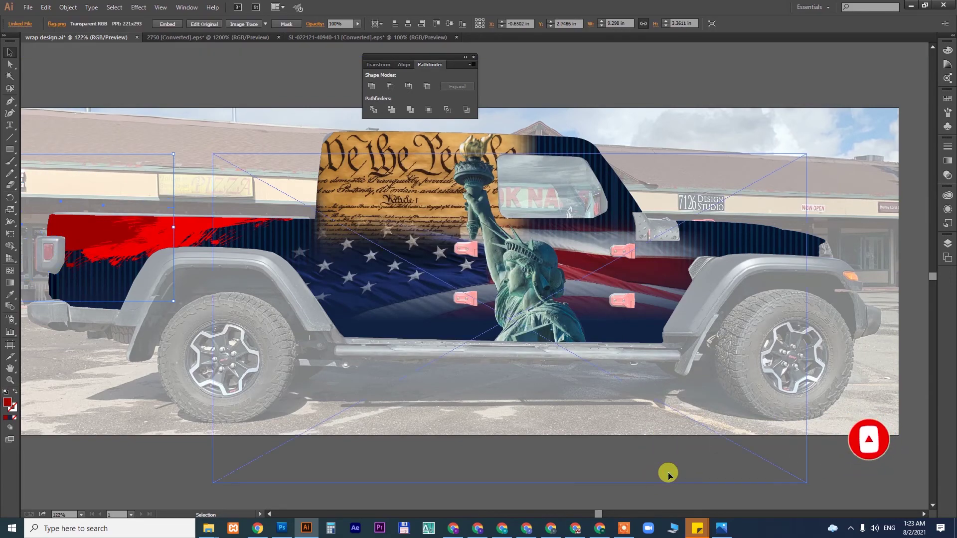
click(479, 458)
scroll(477, 396, down, 3)
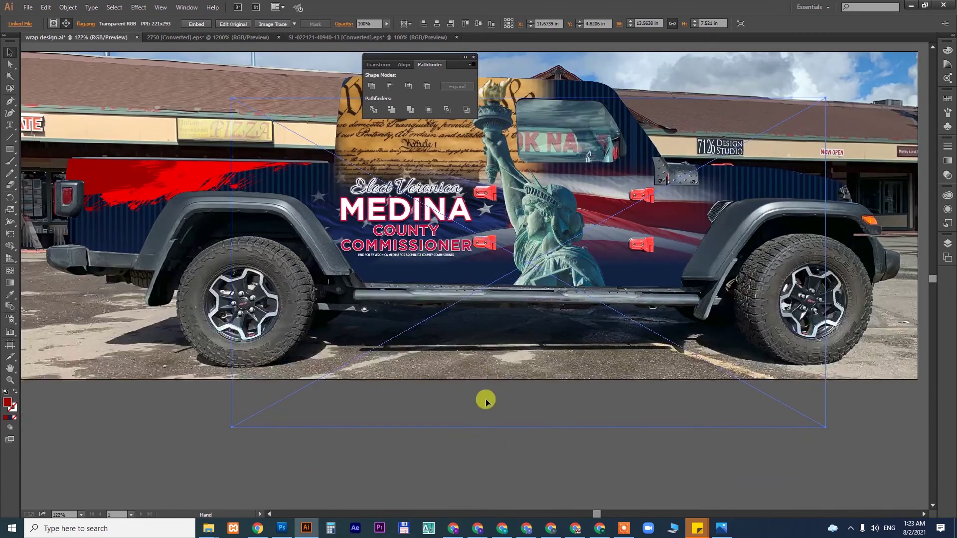
key(ctrl+shift+a)
Duplicate the rear red splash onto the jeep's front door and fender, fine-tuning its position.
click(184, 172)
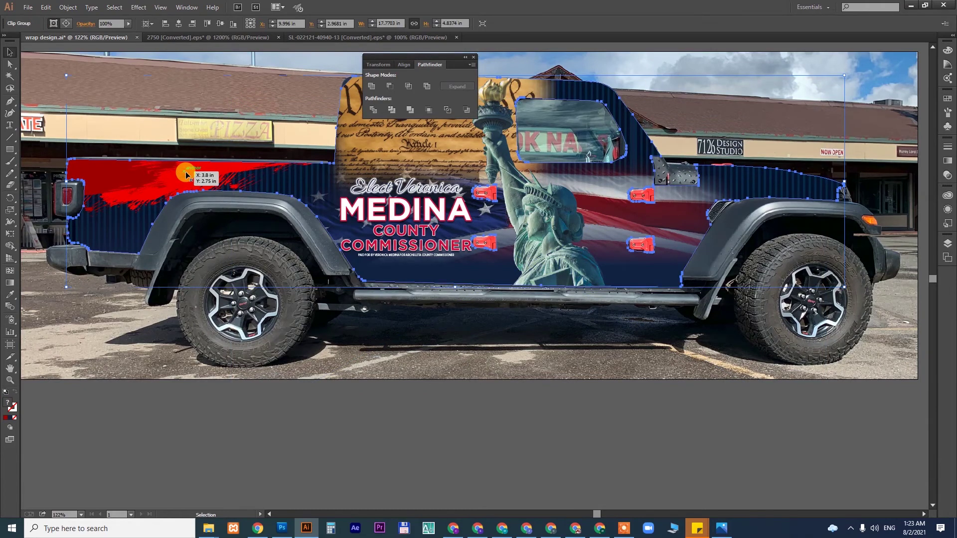
double_click(198, 170)
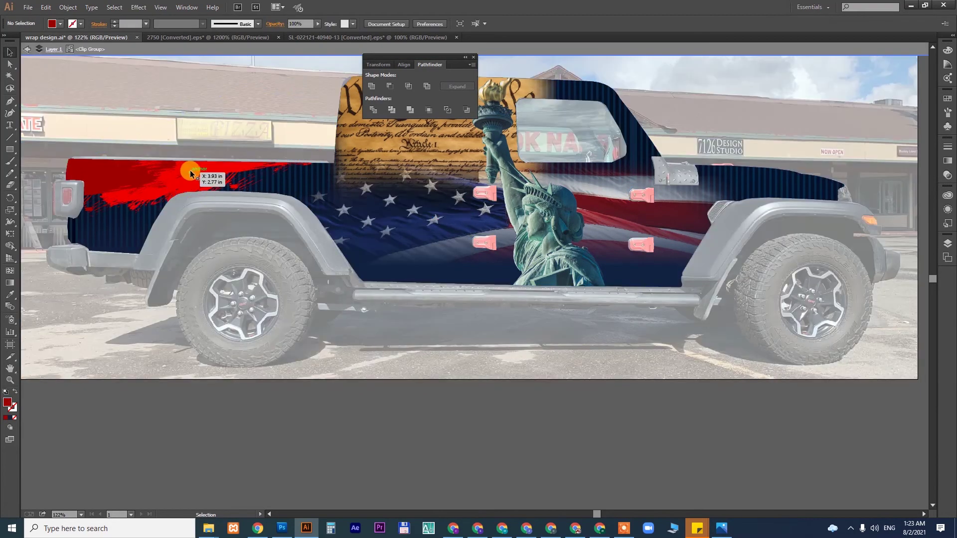
click(190, 173)
mouse_move(197, 175)
mouse_down()
mouse_move(646, 243)
mouse_move(840, 245)
mouse_up()
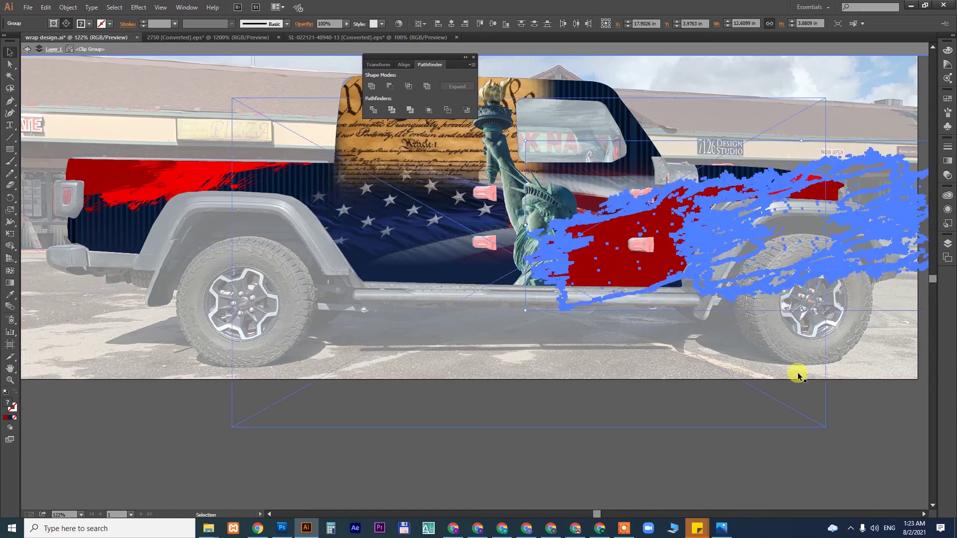
drag(661, 262, 671, 265)
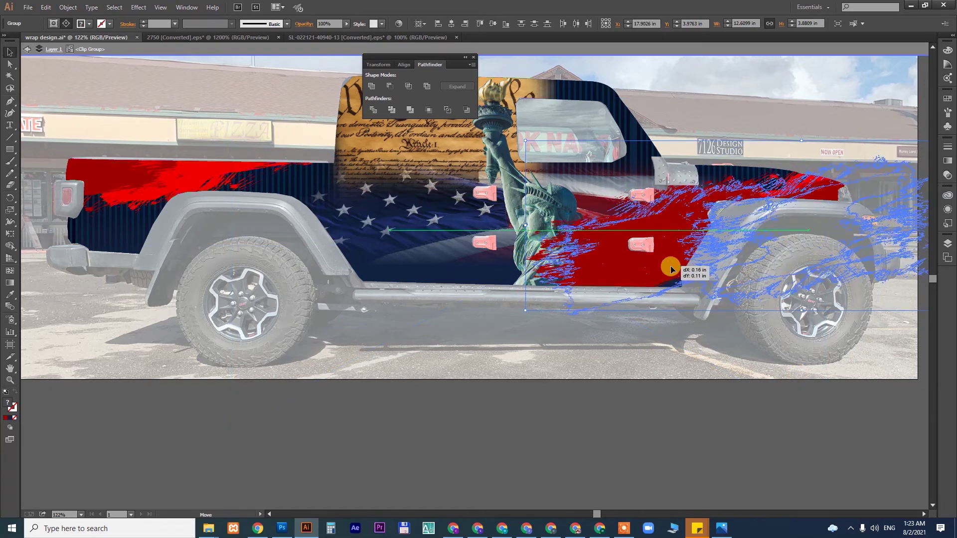
click(770, 447)
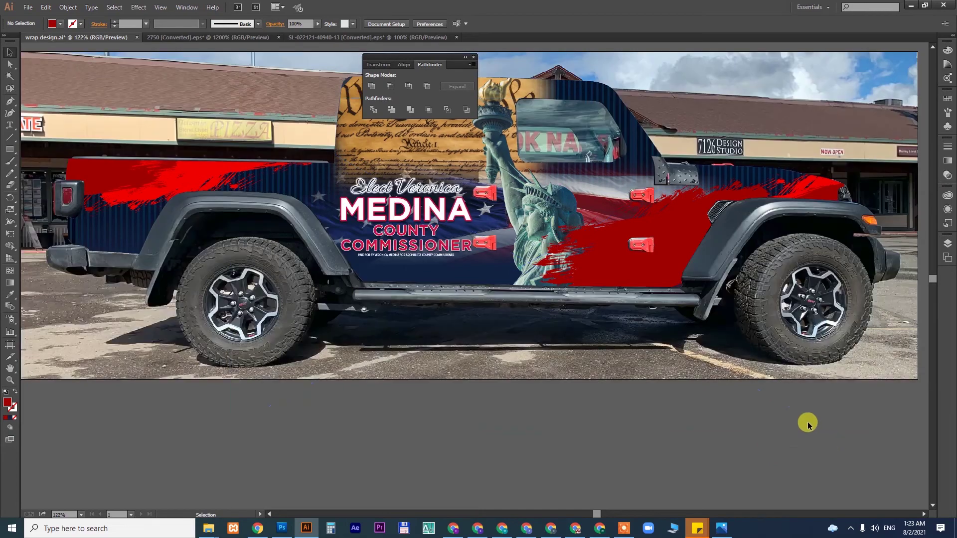
drag(807, 422, 692, 428)
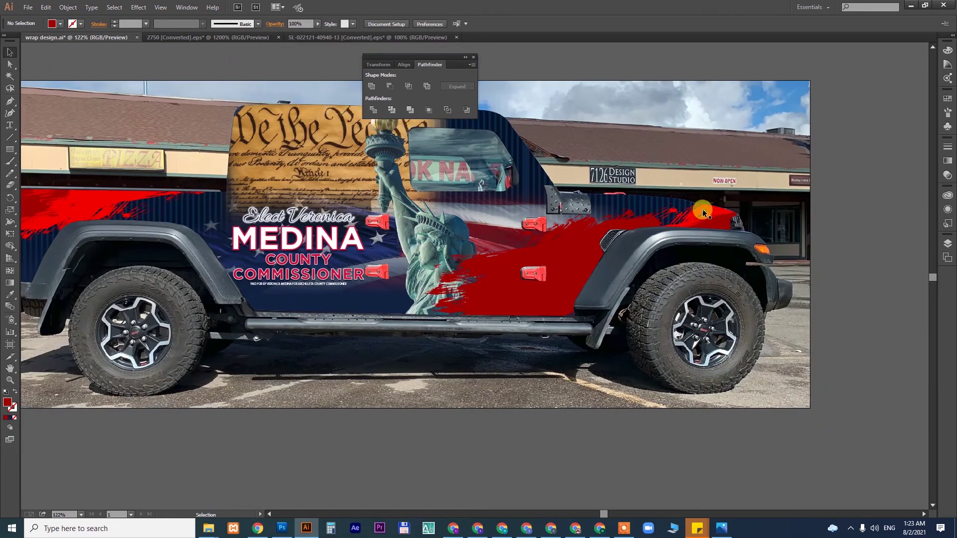
click(702, 209)
Move the front red splash lower and further back along the doors, discarding an extra copy.
double_click(701, 208)
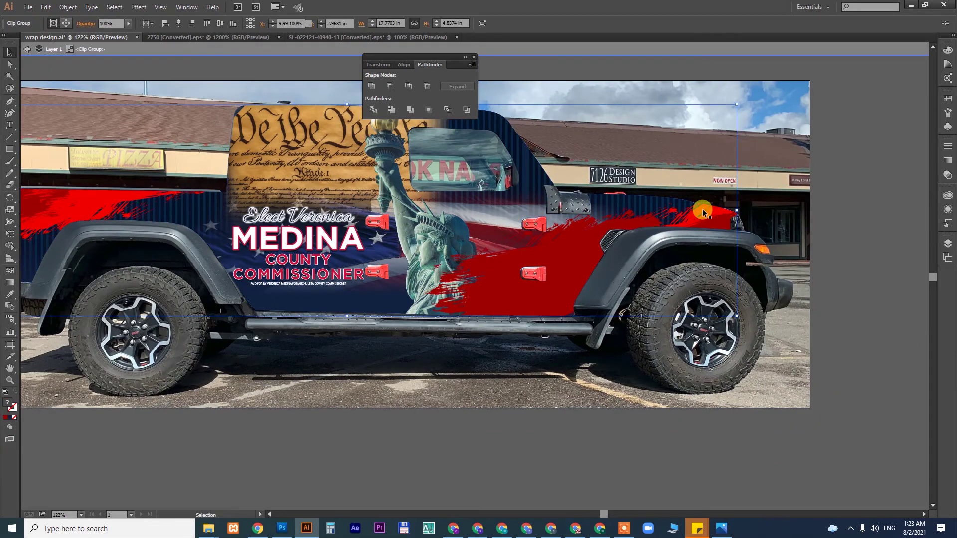
mouse_move(702, 212)
mouse_down()
mouse_move(607, 201)
mouse_move(648, 240)
mouse_up()
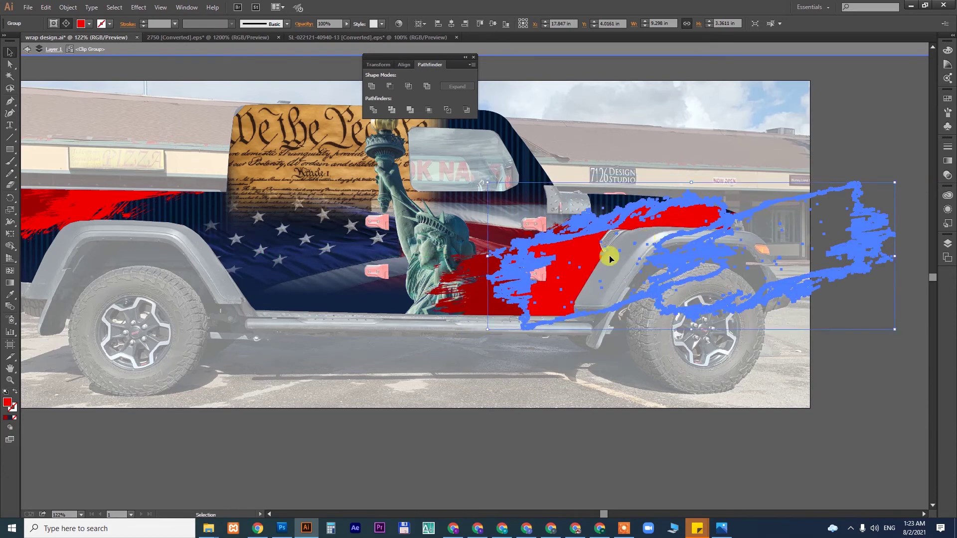
drag(576, 260, 504, 313)
click(710, 448)
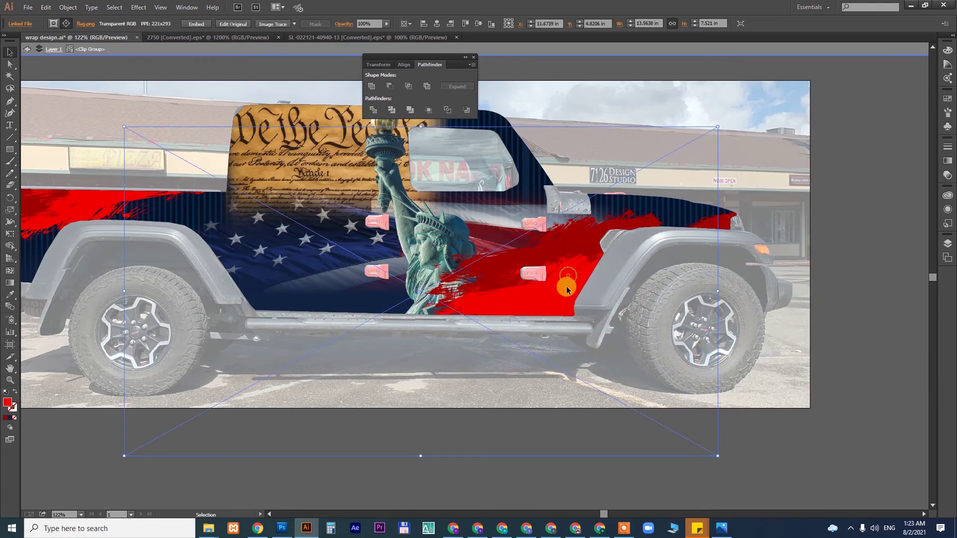
key(ctrl+z)
mouse_move(565, 289)
mouse_down()
mouse_move(807, 179)
mouse_move(797, 313)
mouse_up()
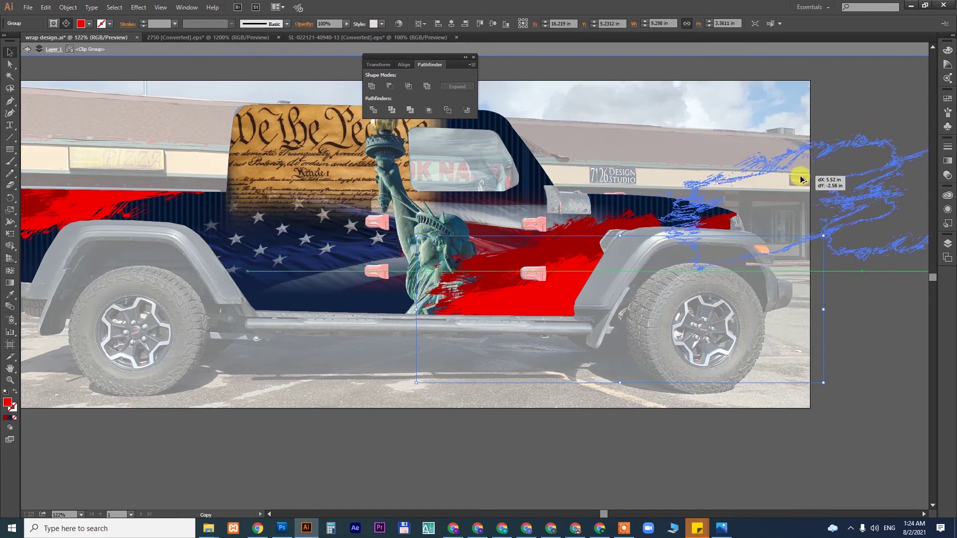
key(ctrl+z)
double_click(849, 443)
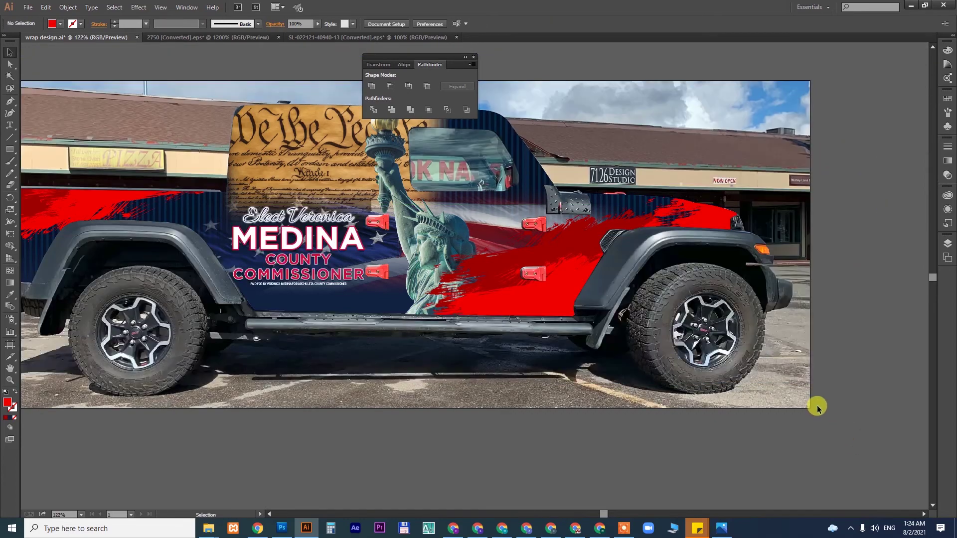
drag(548, 325, 660, 338)
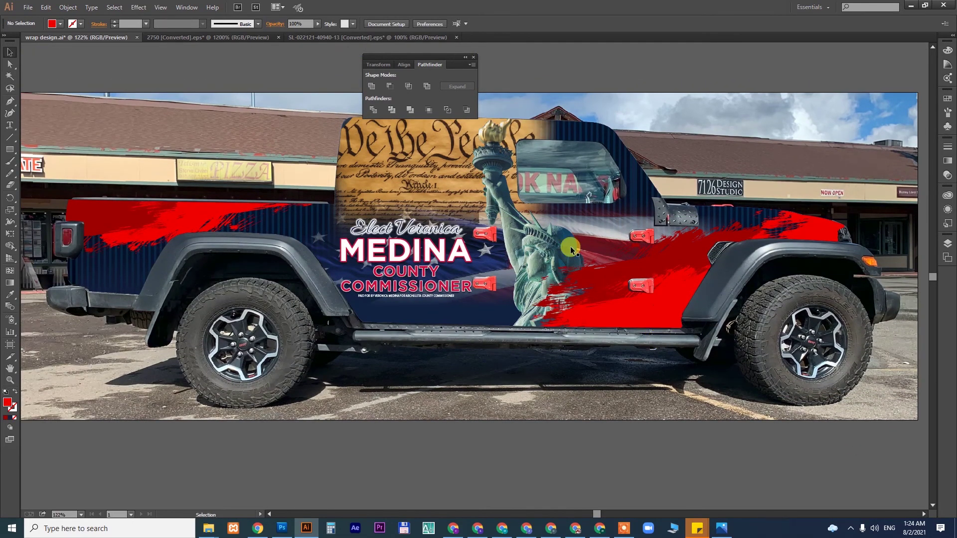
click(547, 240)
Bring the Statue of Liberty to the front, above the red grunge splash, within the wrap group.
double_click(546, 241)
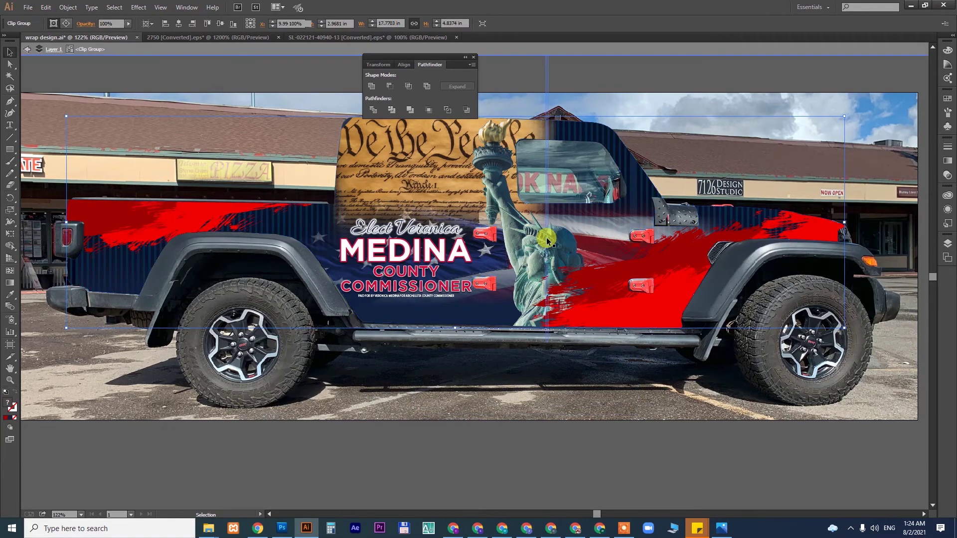
click(557, 238)
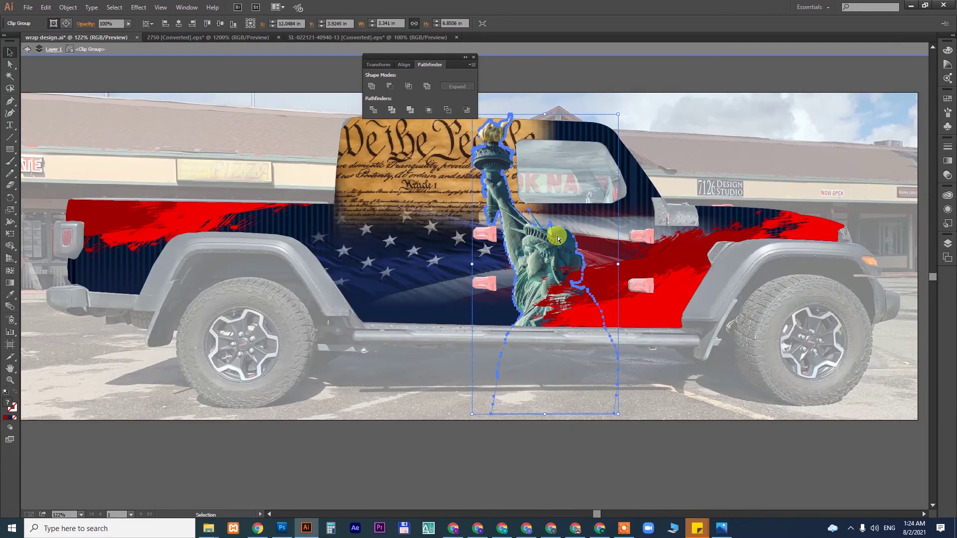
key(ctrl+shift+bracketright)
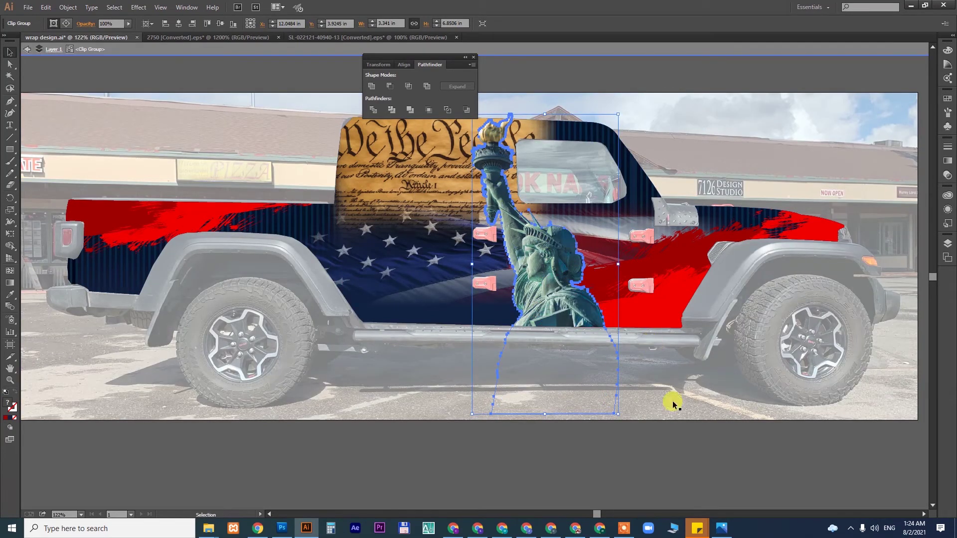
click(714, 447)
key(Escape)
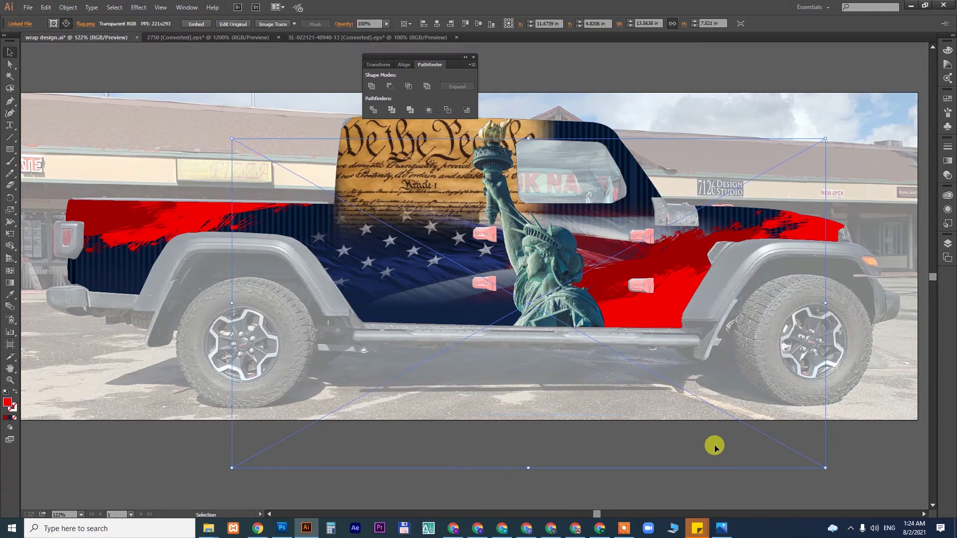
click(871, 455)
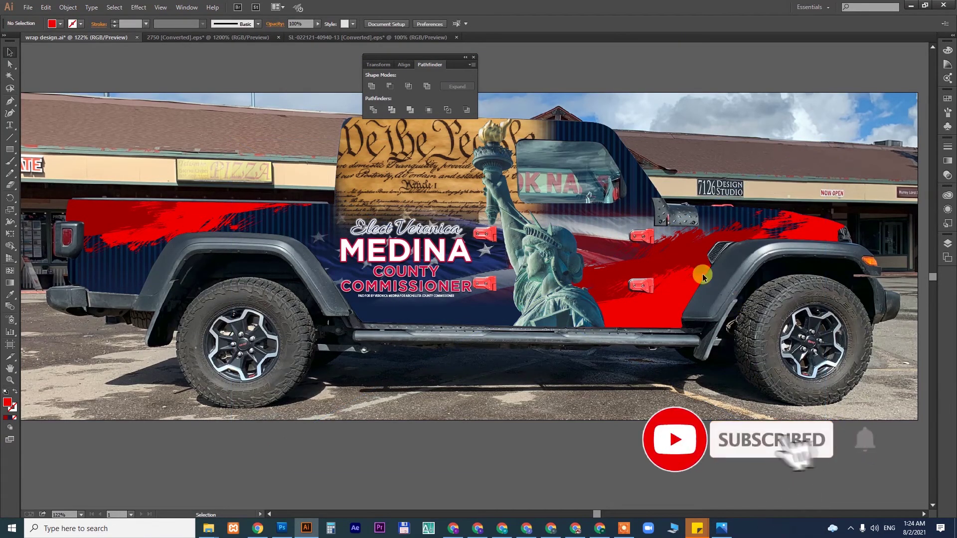
click(680, 280)
double_click(680, 282)
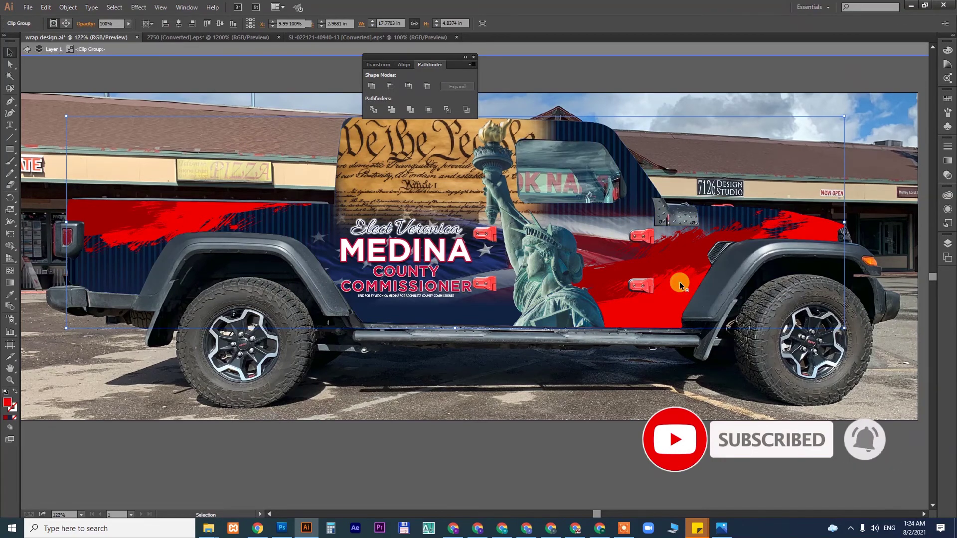
mouse_move(677, 288)
mouse_down()
mouse_move(522, 330)
mouse_move(589, 343)
mouse_up()
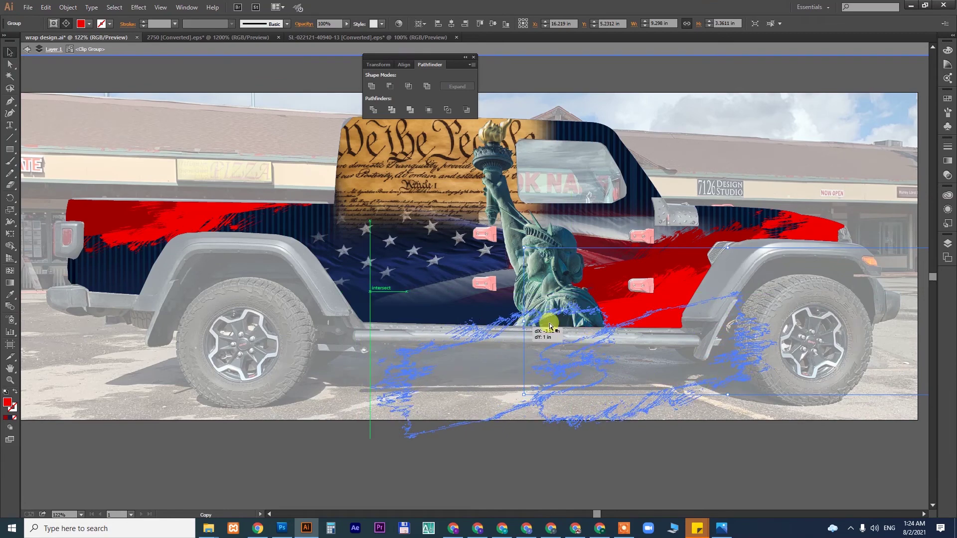
key(i)
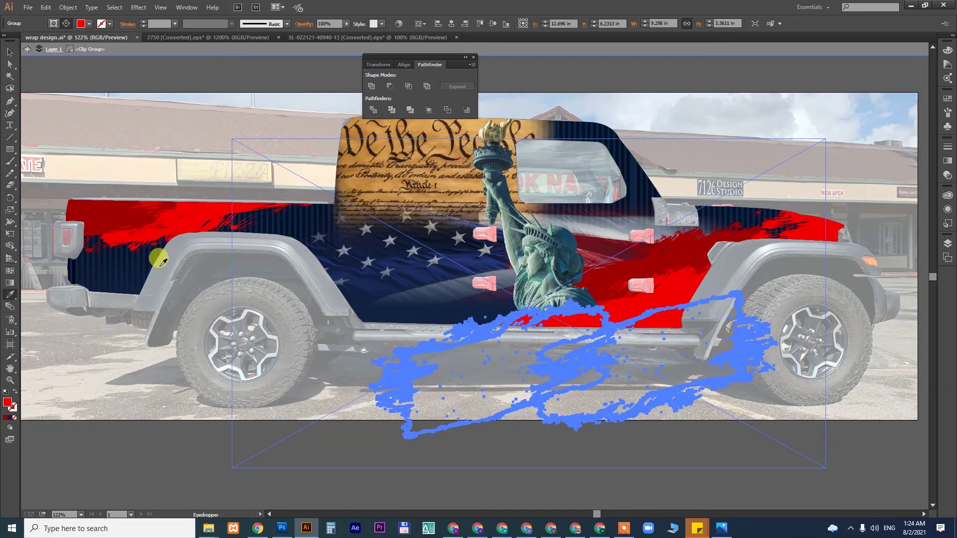
click(126, 260)
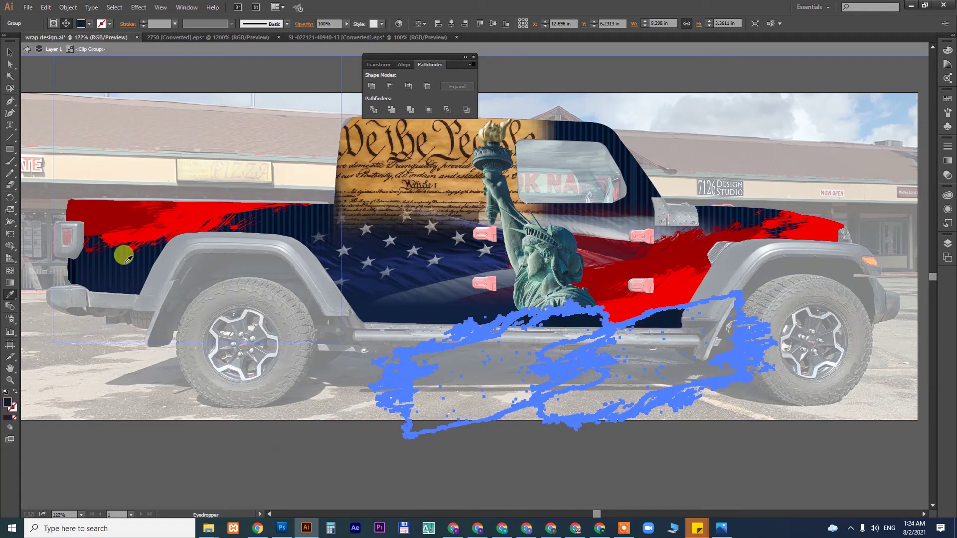
key(v)
key(Delete)
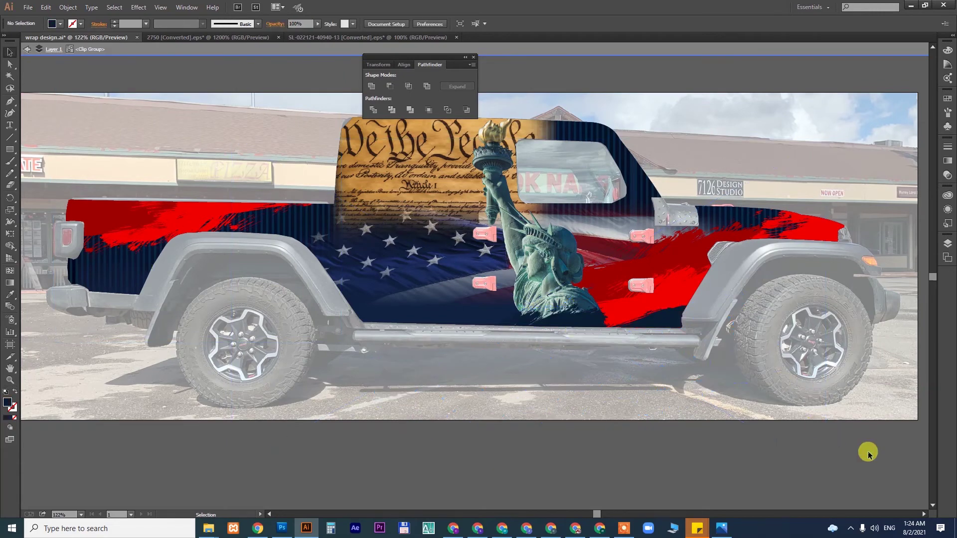
double_click(847, 454)
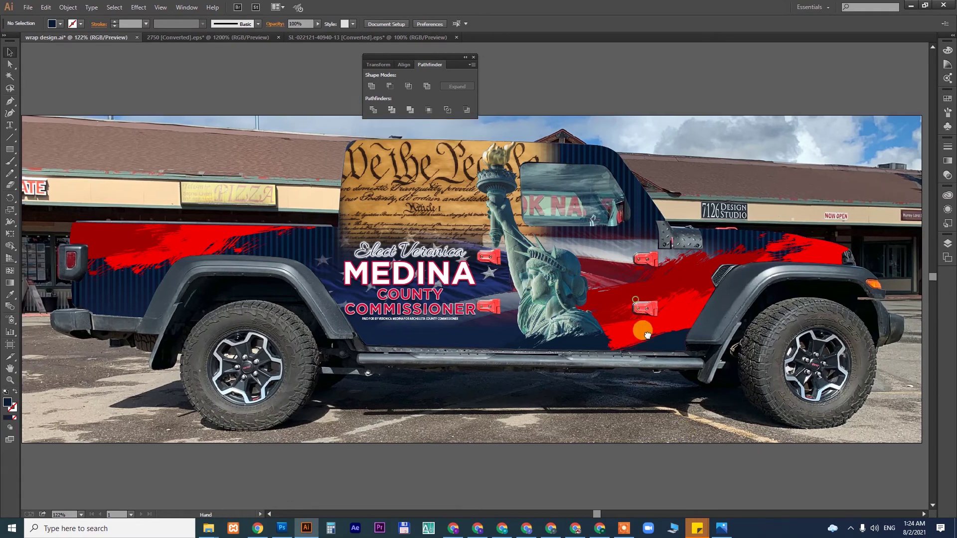
drag(635, 298, 647, 334)
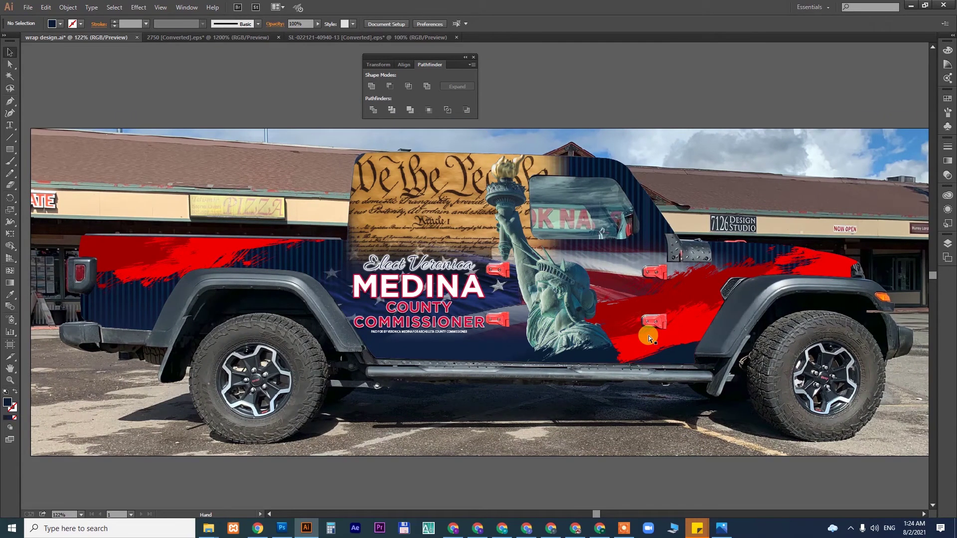
Zoom out to view the whole mockup and save wrap design.ai.
key(ctrl+minus)
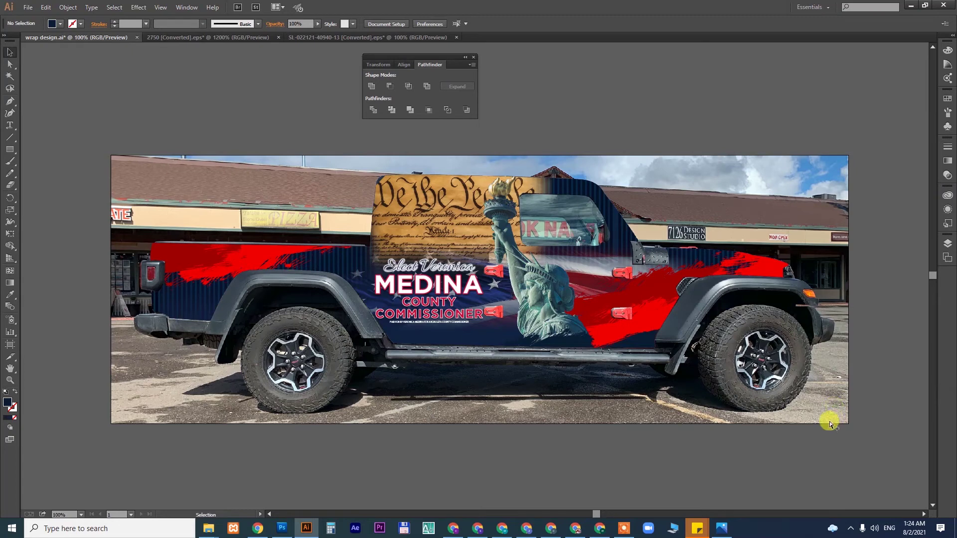
key(ctrl+a)
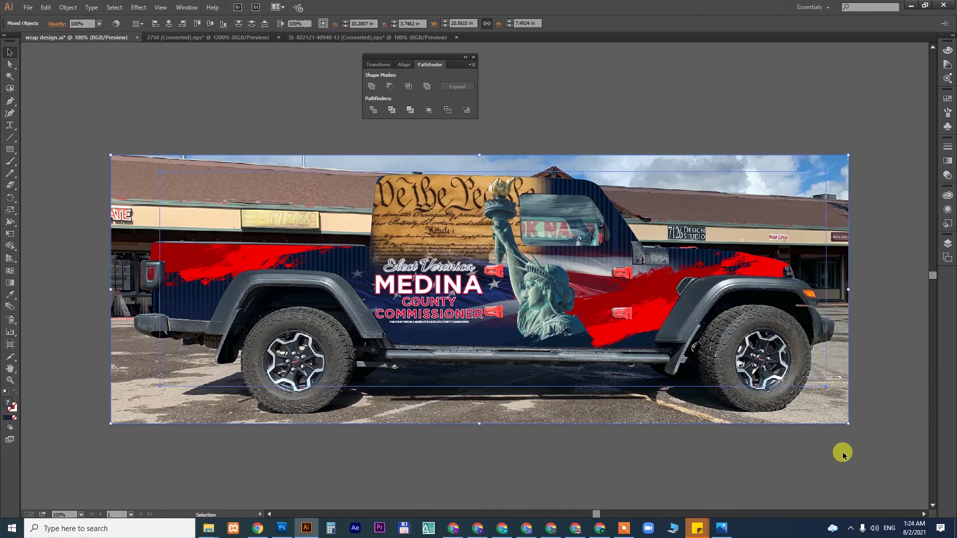
click(837, 455)
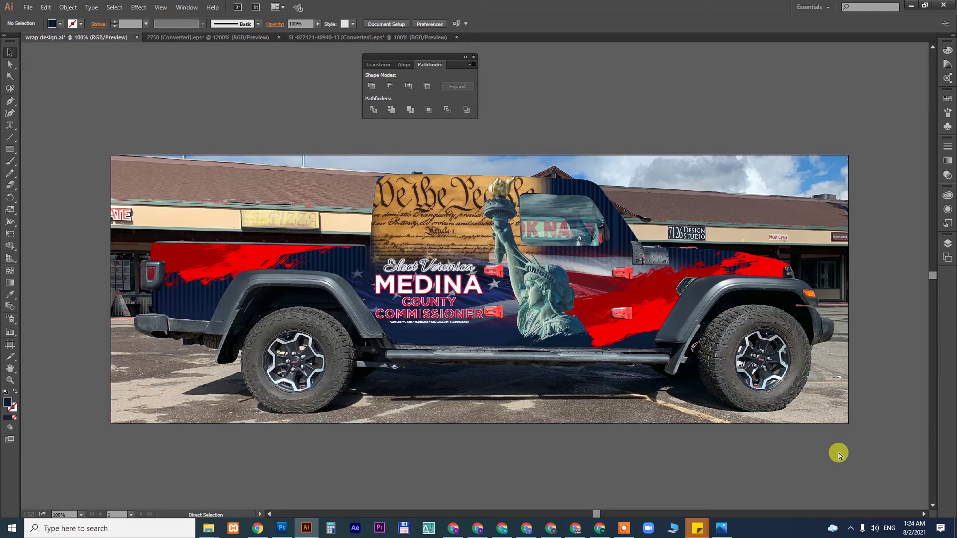
key(ctrl+s)
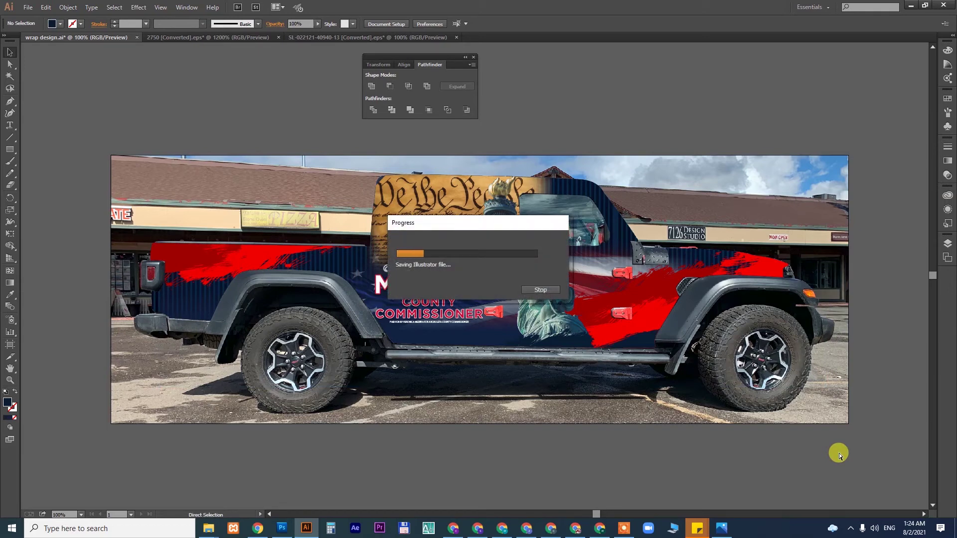
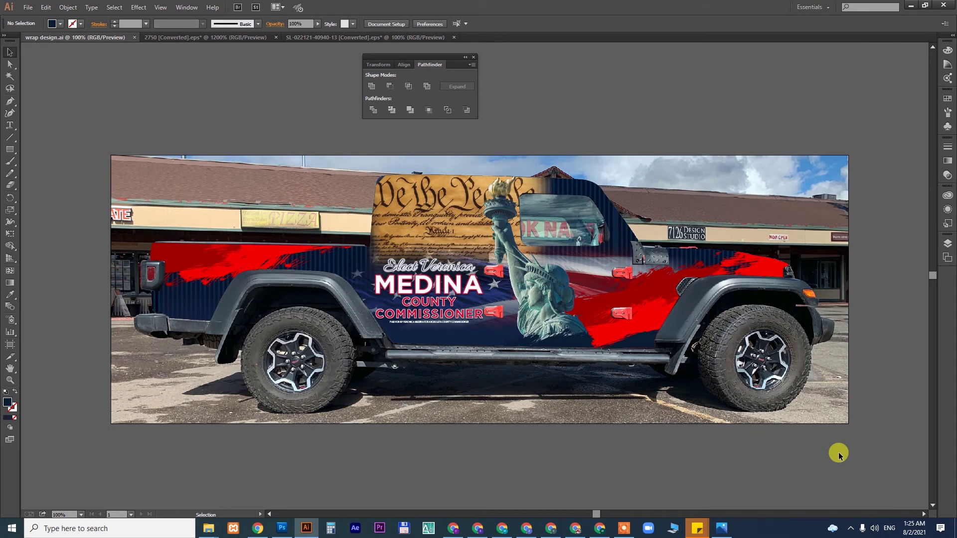
Bring the Jeep photo in front of the wrap artwork and blend it in Screen mode.
click(841, 417)
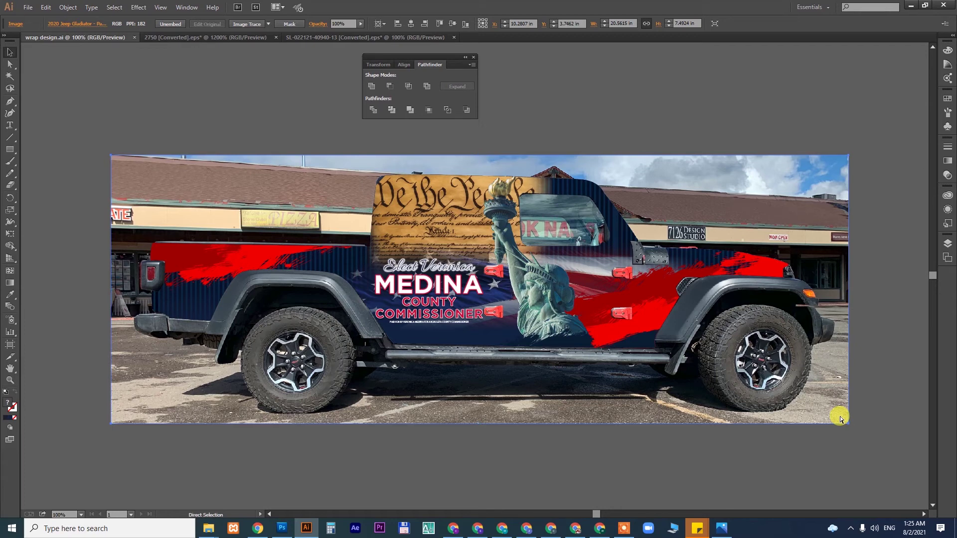
key(ctrl+shift+bracketright)
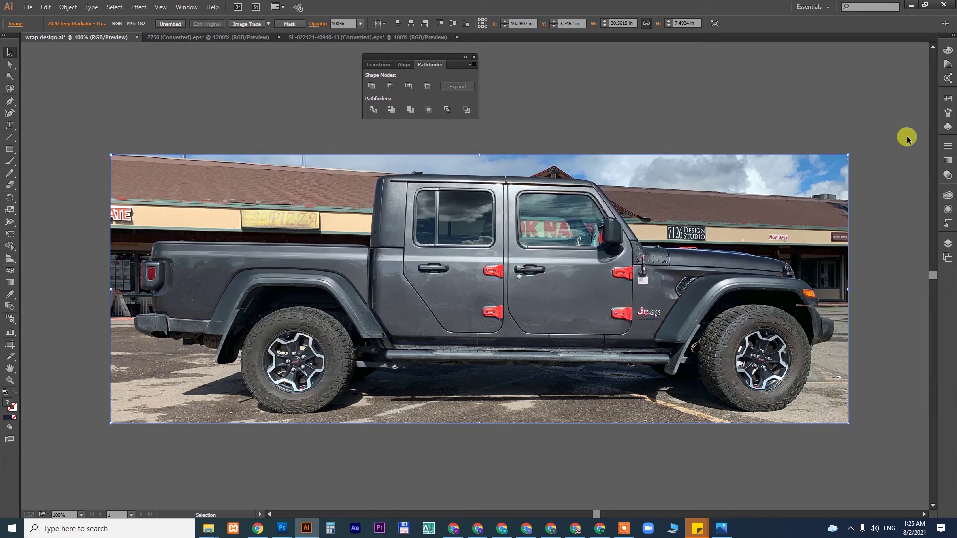
click(947, 175)
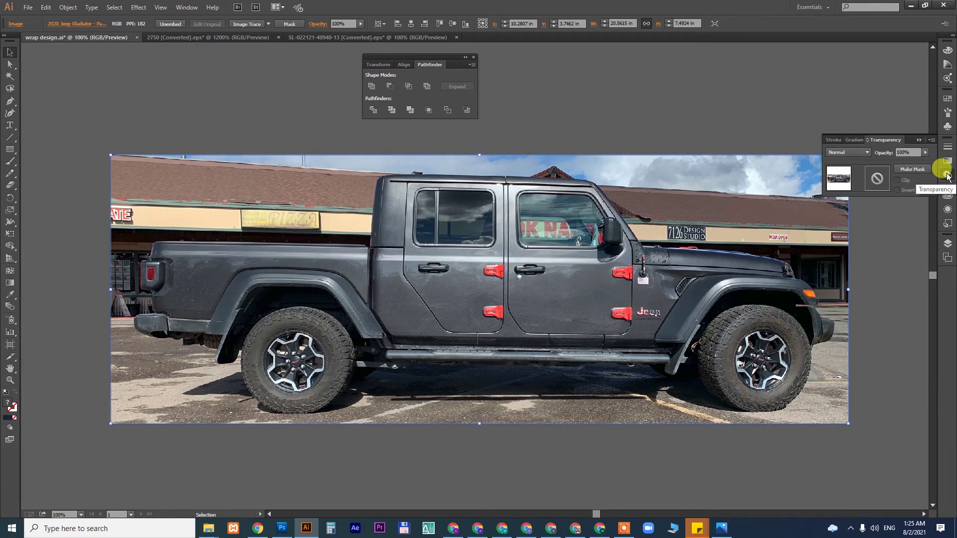
click(847, 152)
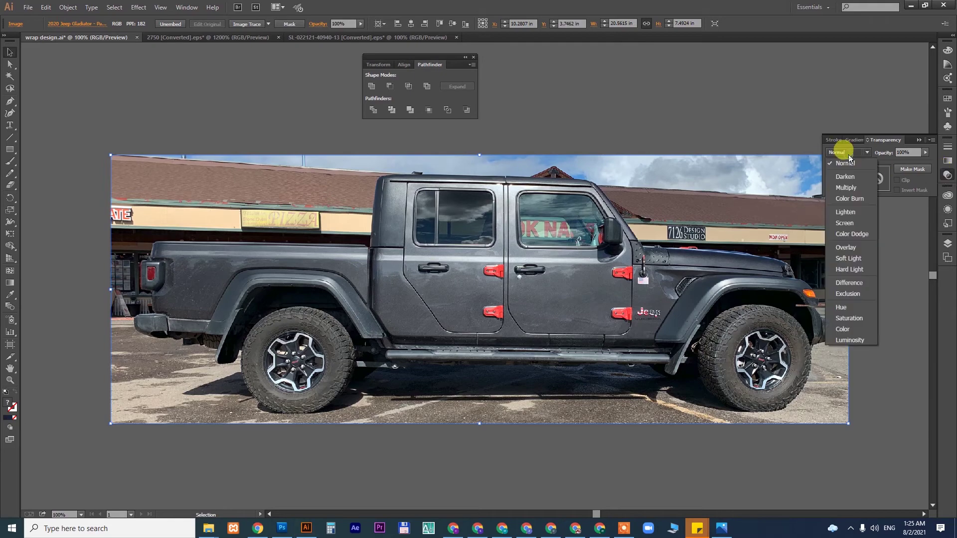
click(853, 224)
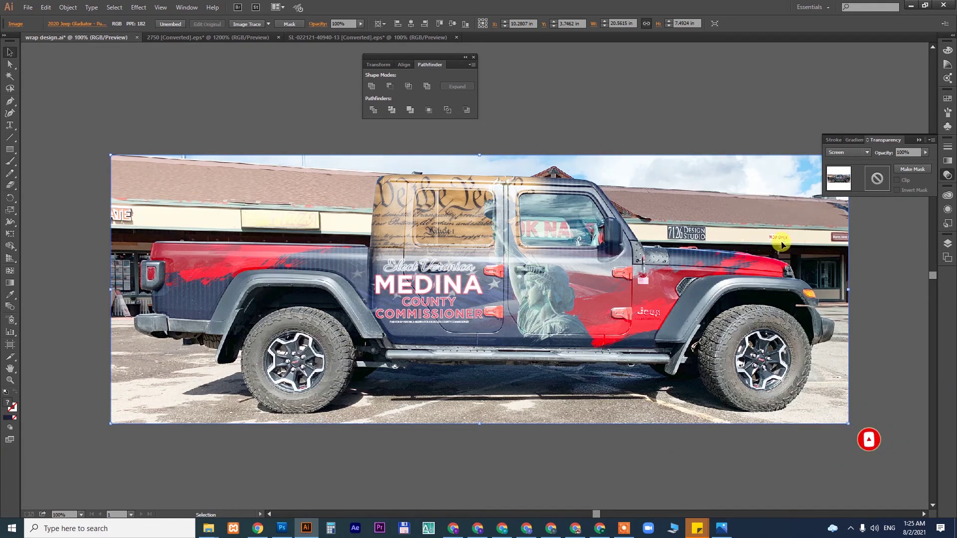
click(775, 189)
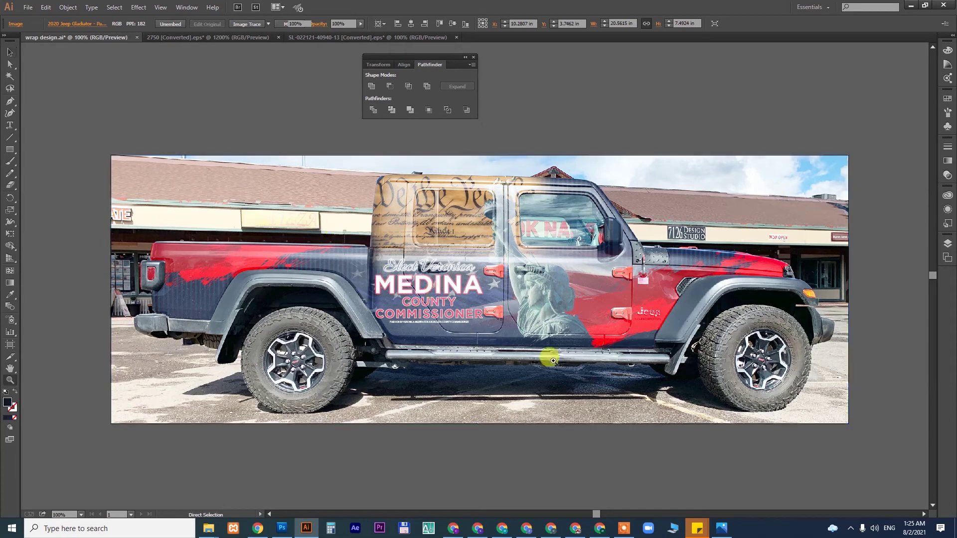
Move, straighten and enlarge the headline text group on the rear door to 2.98 × 1.78 in.
scroll(579, 376, up, 5)
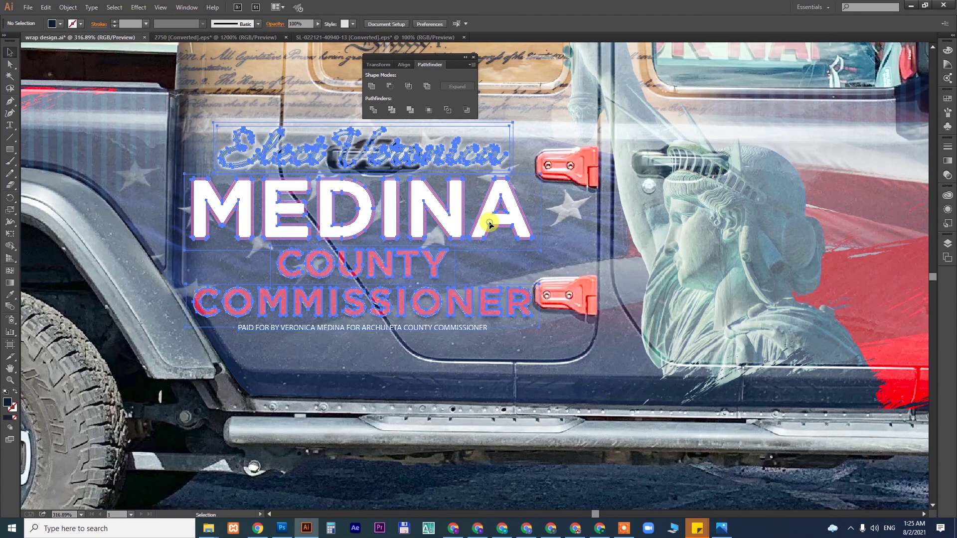
drag(490, 219, 505, 261)
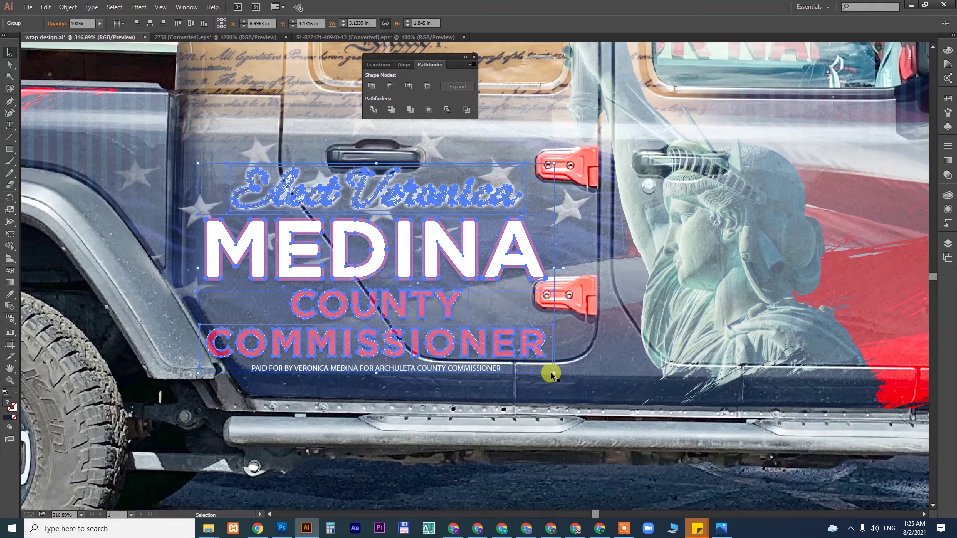
mouse_move(550, 370)
mouse_down()
mouse_move(529, 364)
mouse_move(534, 370)
mouse_up()
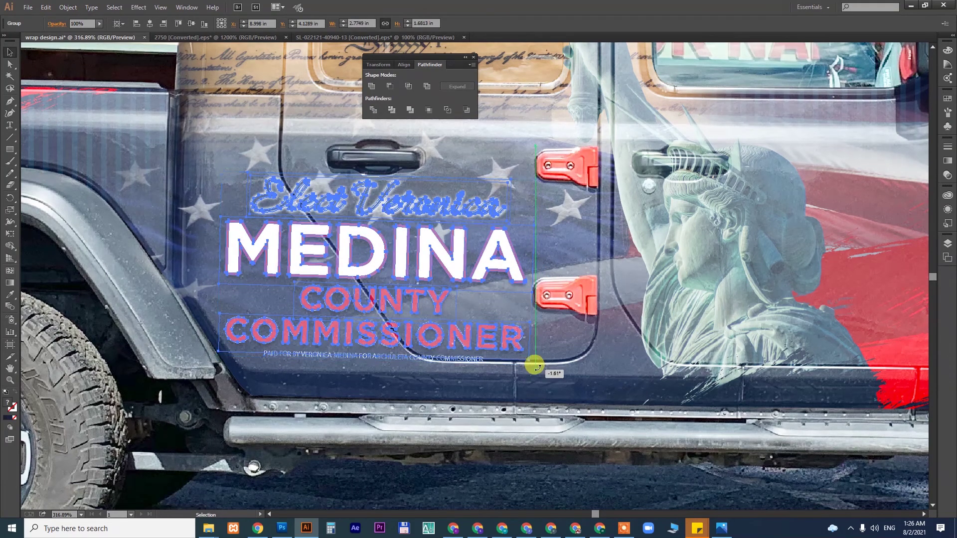
drag(537, 370, 536, 369)
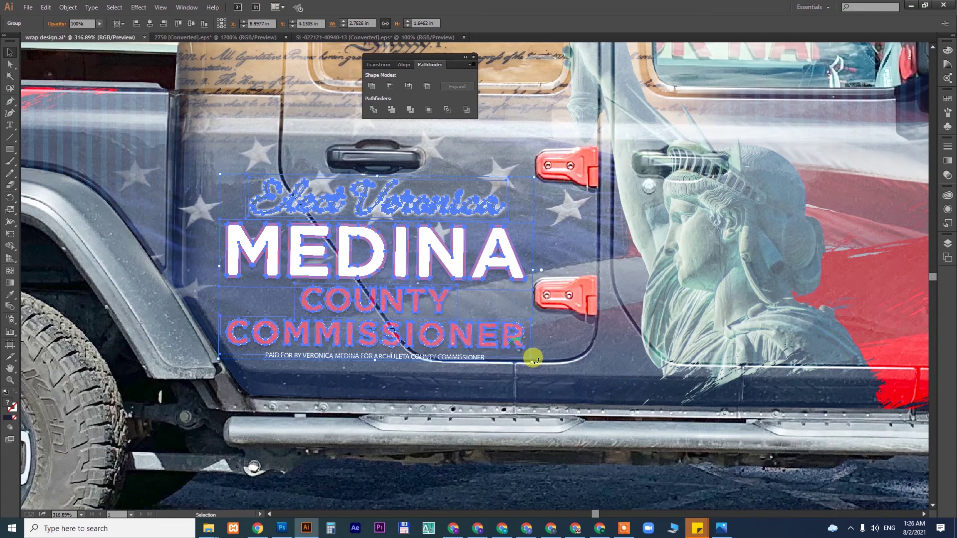
drag(531, 359, 540, 368)
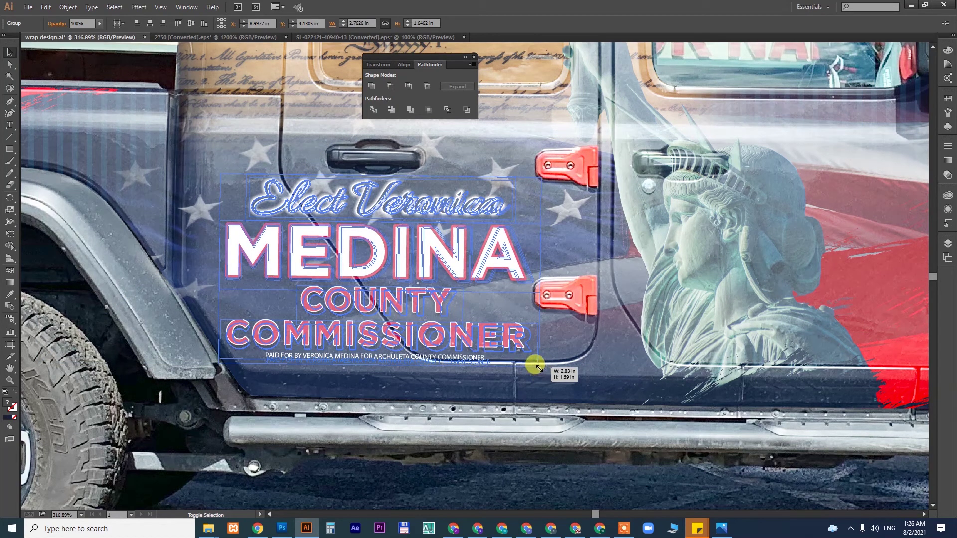
mouse_move(537, 368)
mouse_down()
mouse_move(555, 382)
mouse_move(586, 371)
mouse_up()
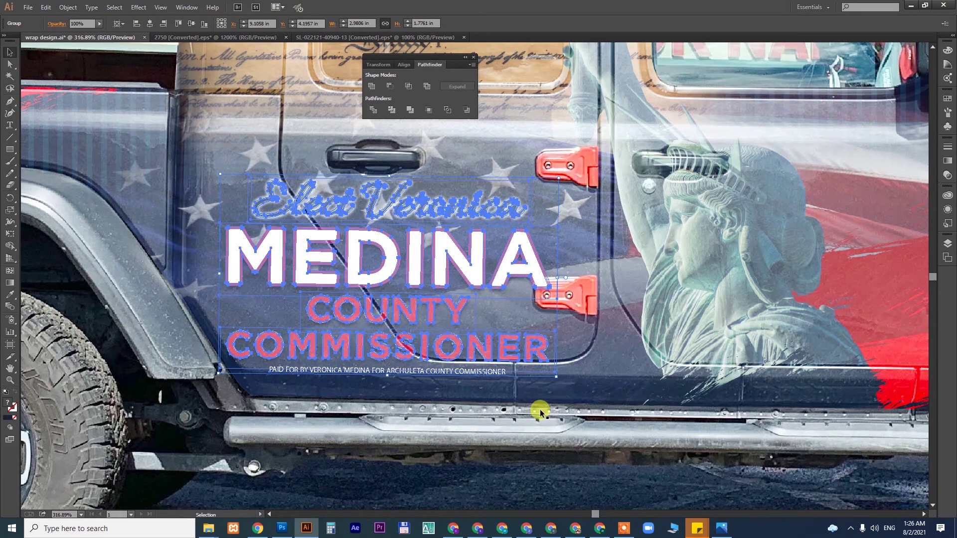
click(485, 480)
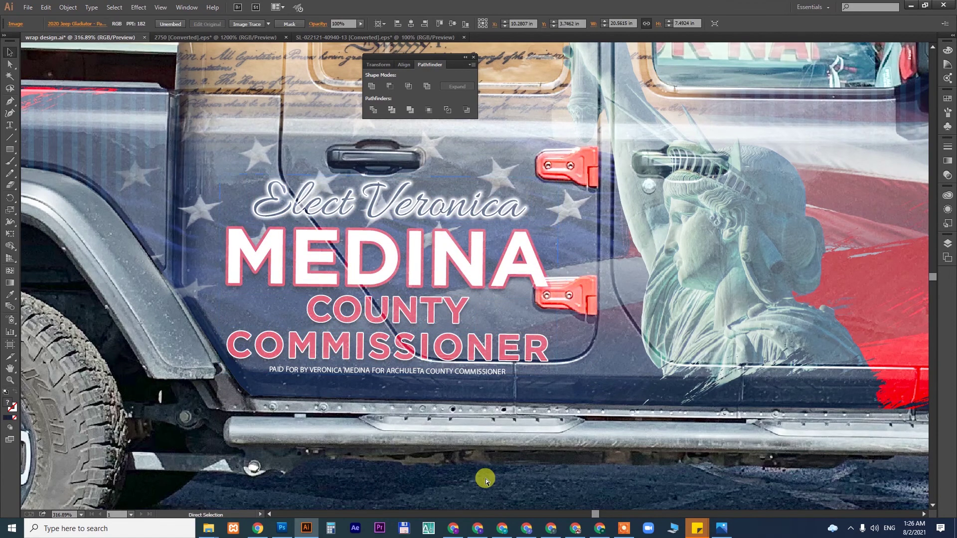
key(ctrl+1)
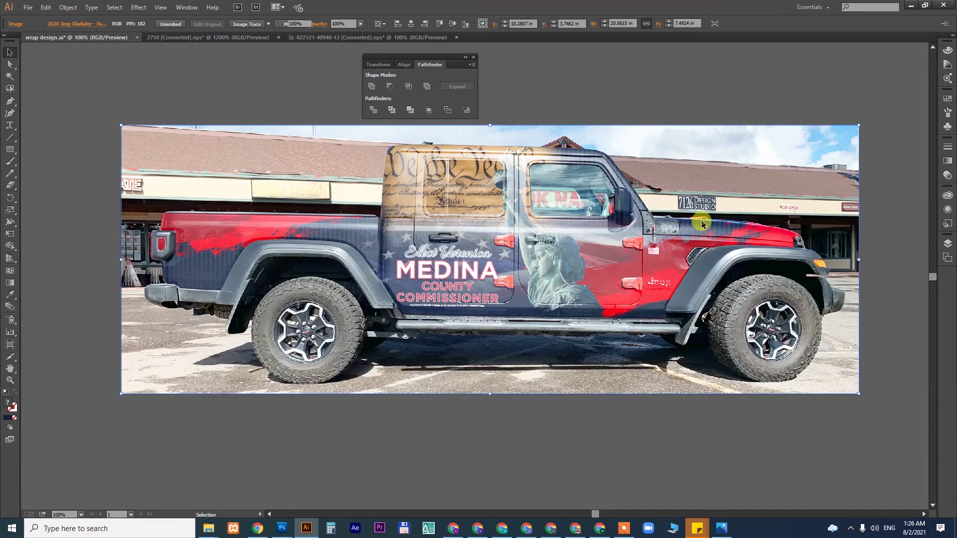
Try Lighten, Overlay and Soft Light on the Jeep photo, settling on Hard Light blending.
key(ctrl+shift+a)
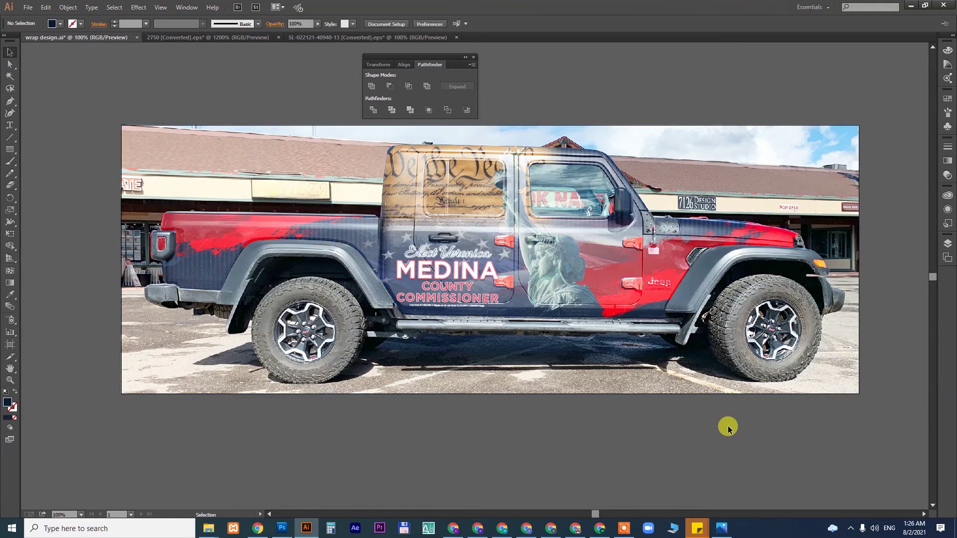
click(785, 195)
click(946, 177)
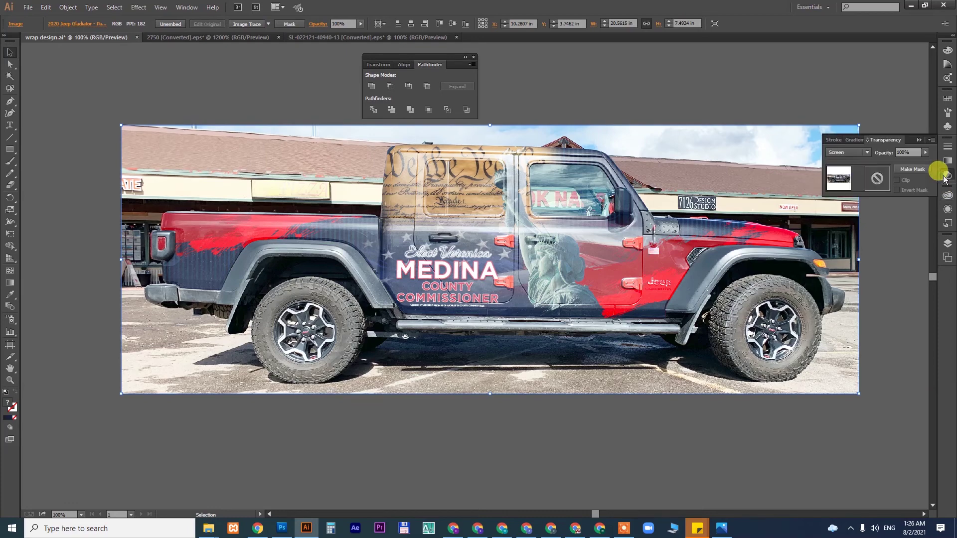
click(846, 154)
click(847, 215)
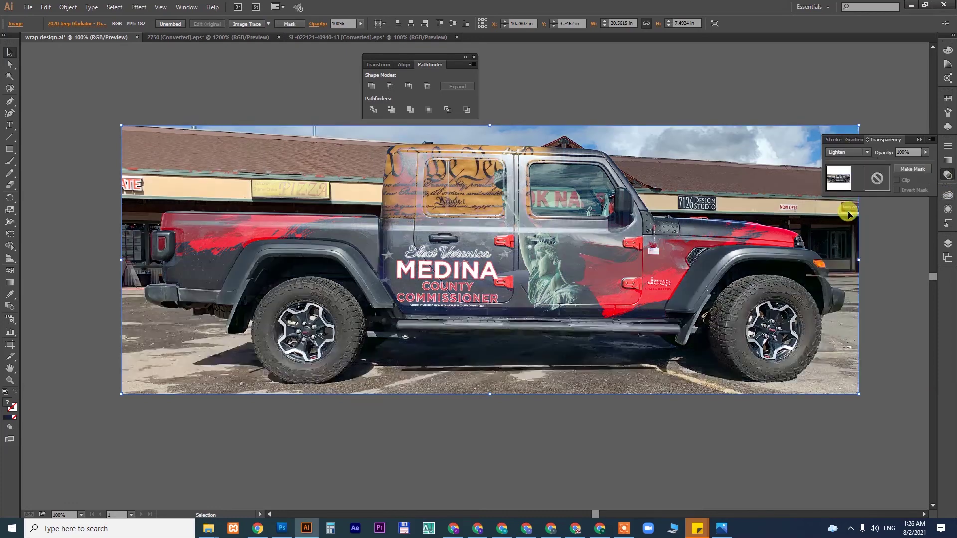
click(839, 154)
click(850, 247)
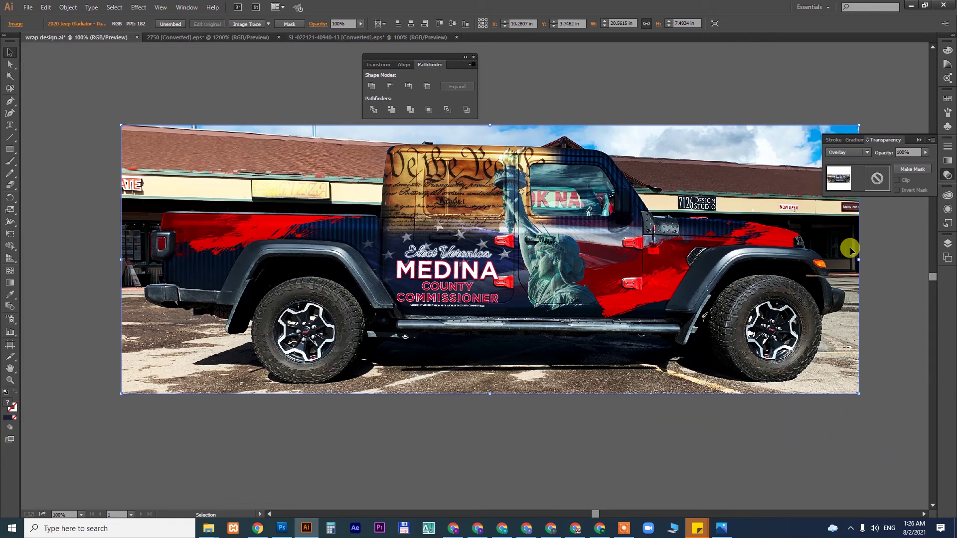
click(846, 152)
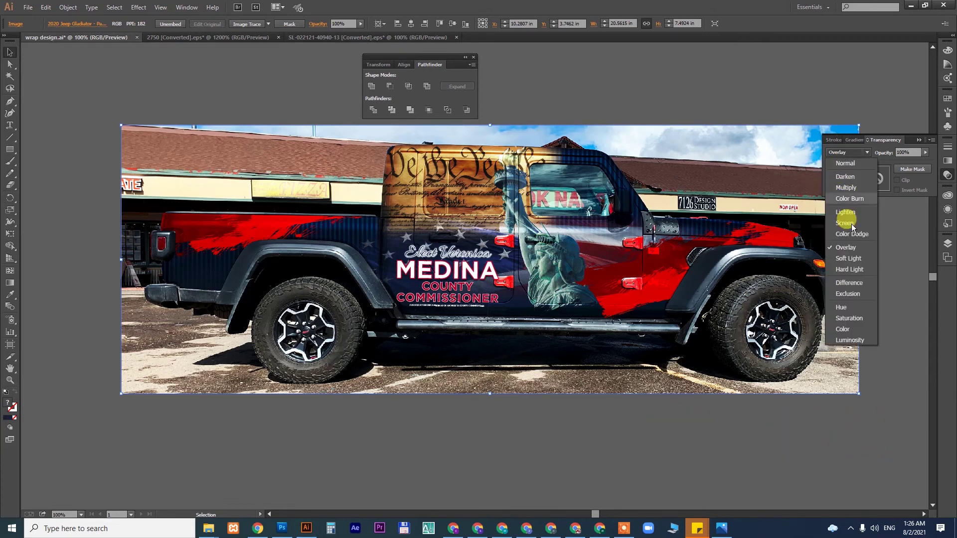
click(856, 259)
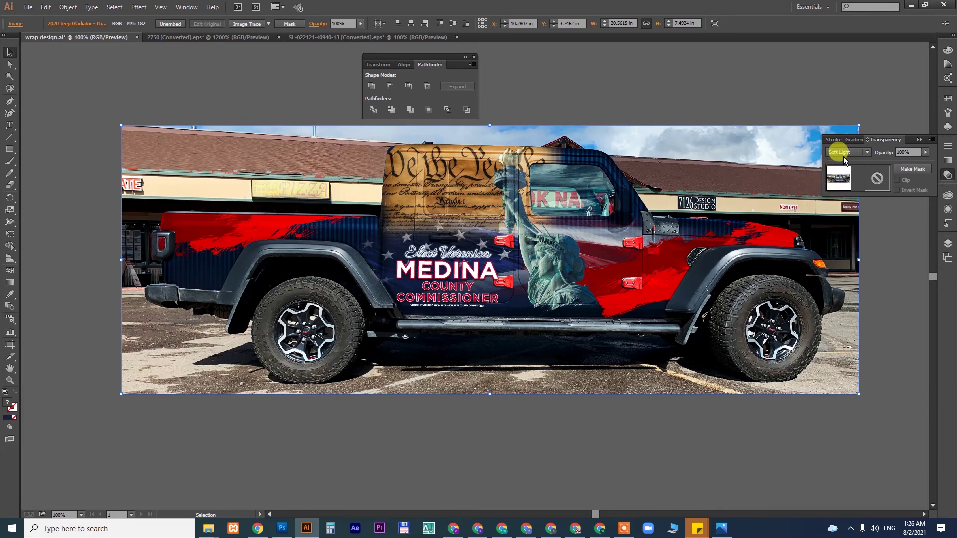
click(840, 152)
click(850, 270)
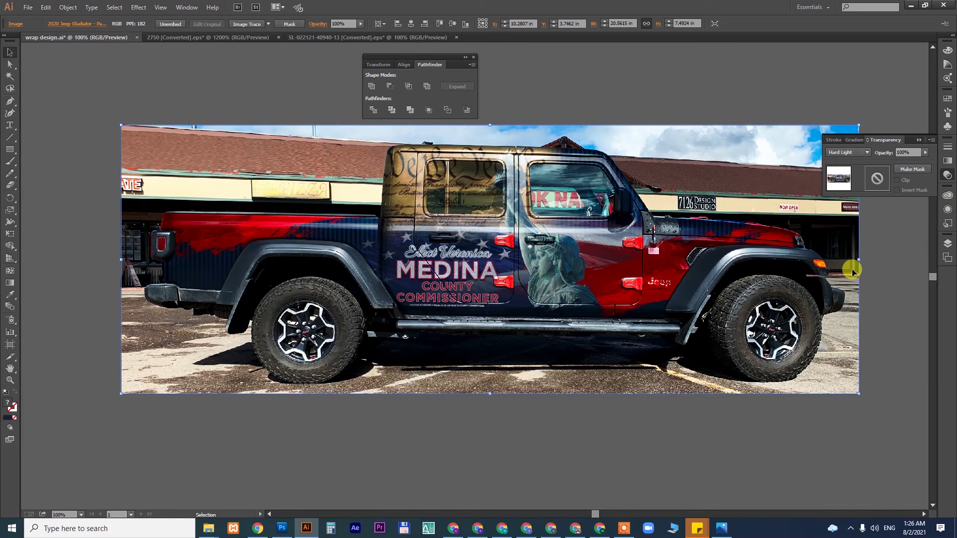
Preview Difference, Exclusion, Hue, Saturation, Color and Luminosity blends on the Jeep photo.
click(840, 151)
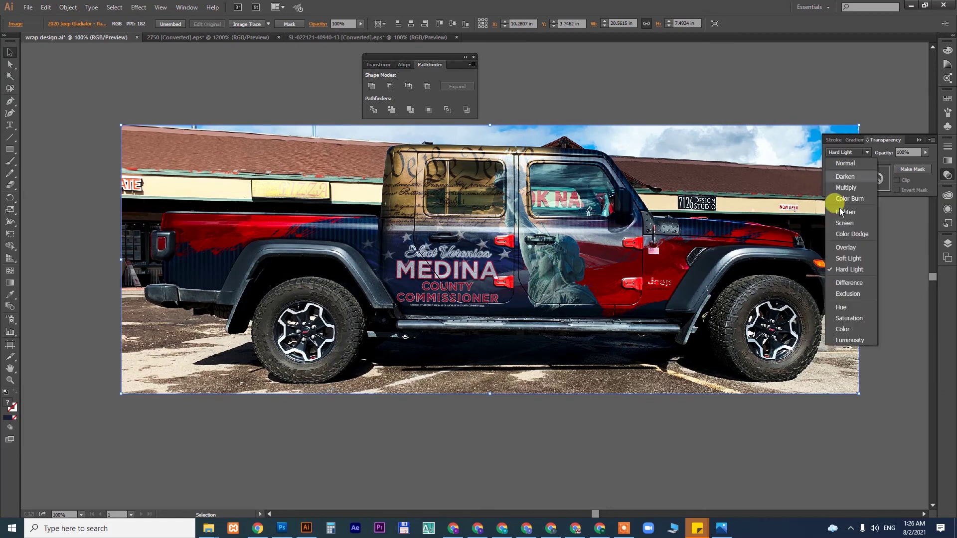
click(851, 282)
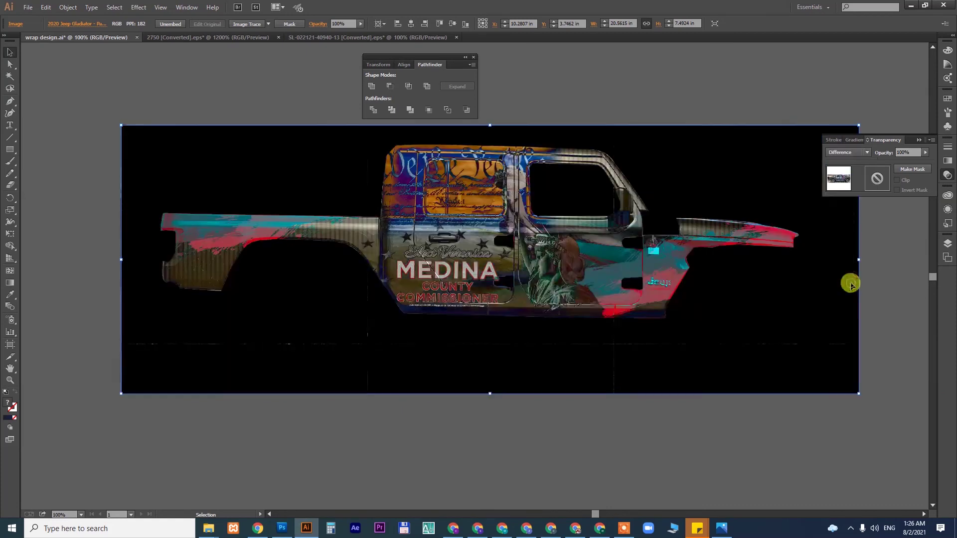
click(841, 152)
click(844, 291)
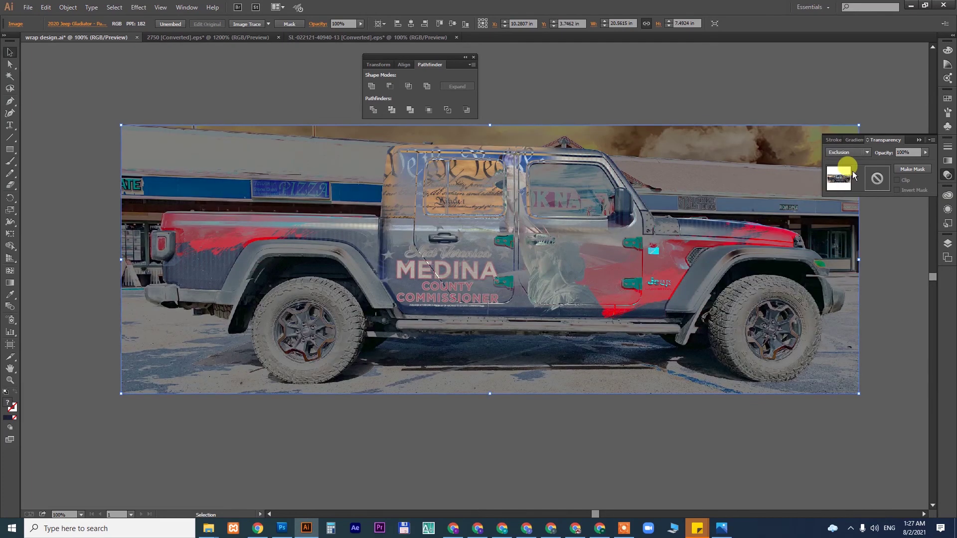
click(842, 152)
click(851, 305)
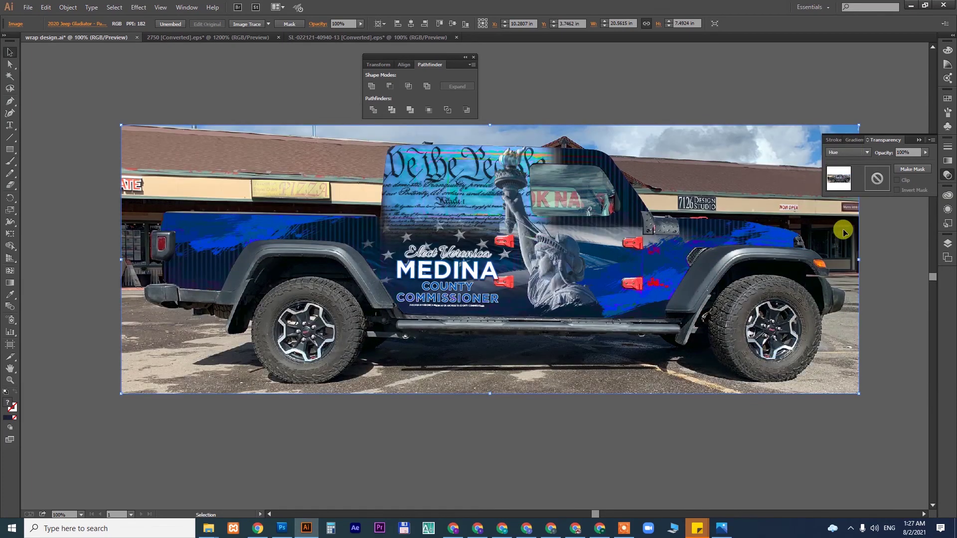
click(842, 152)
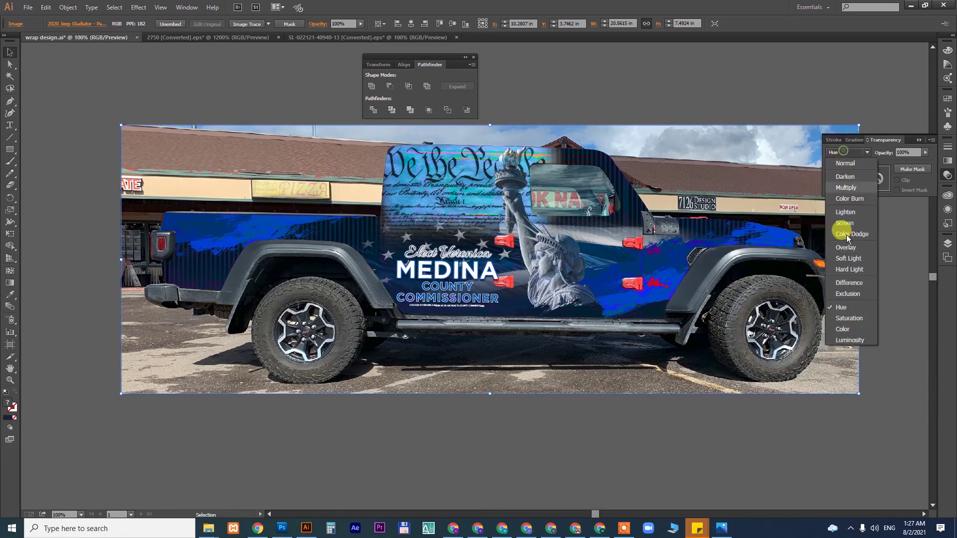
click(854, 318)
click(842, 152)
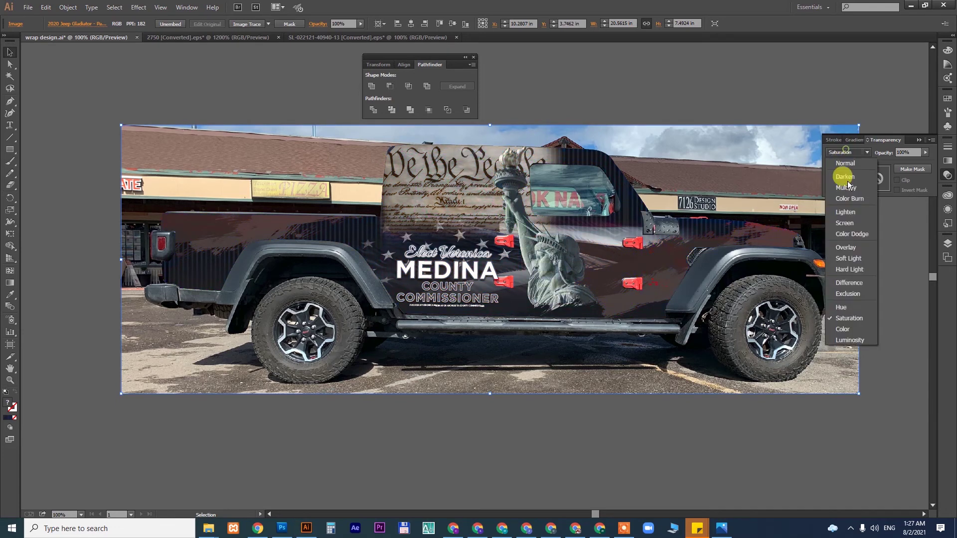
click(853, 324)
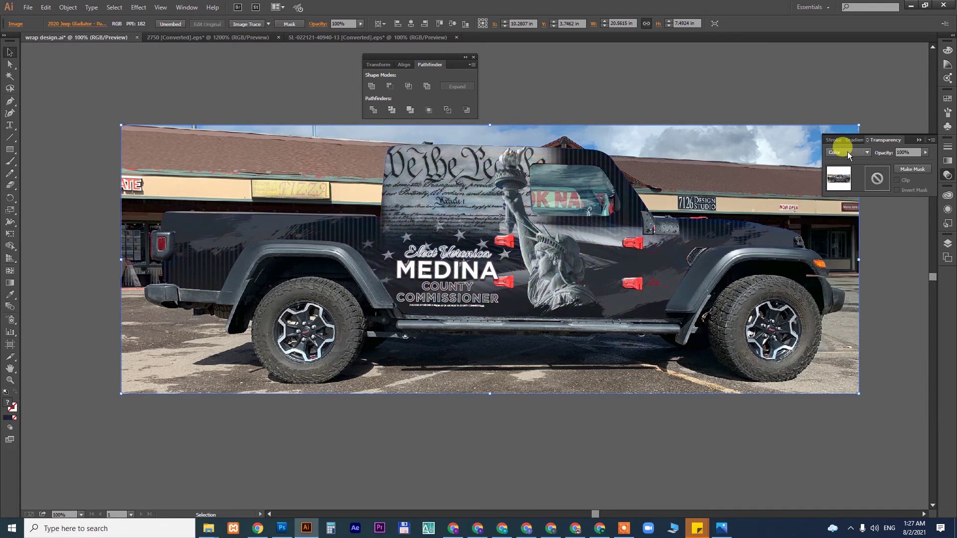
click(847, 151)
click(855, 339)
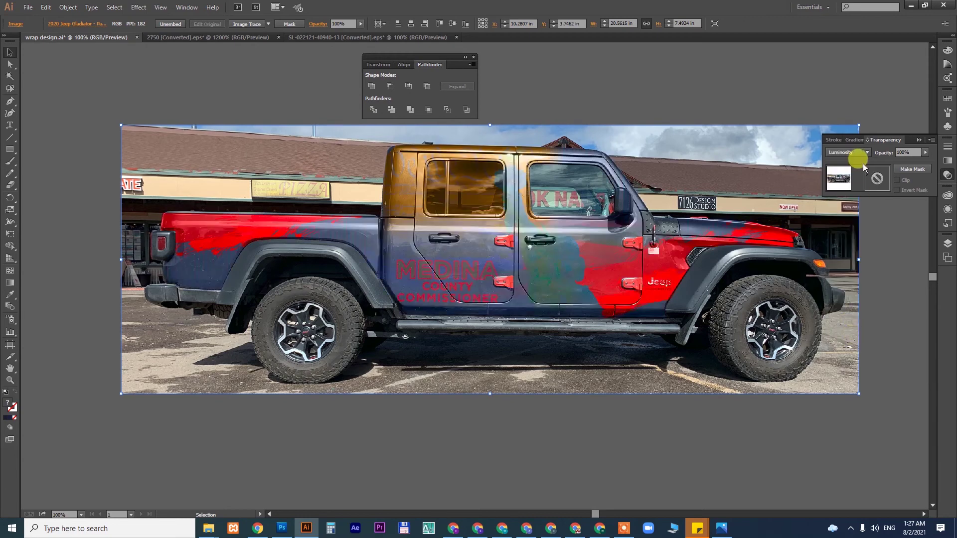
Reset to Normal, preview Darken, Multiply and Color Burn, then choose Lighten blending.
click(859, 154)
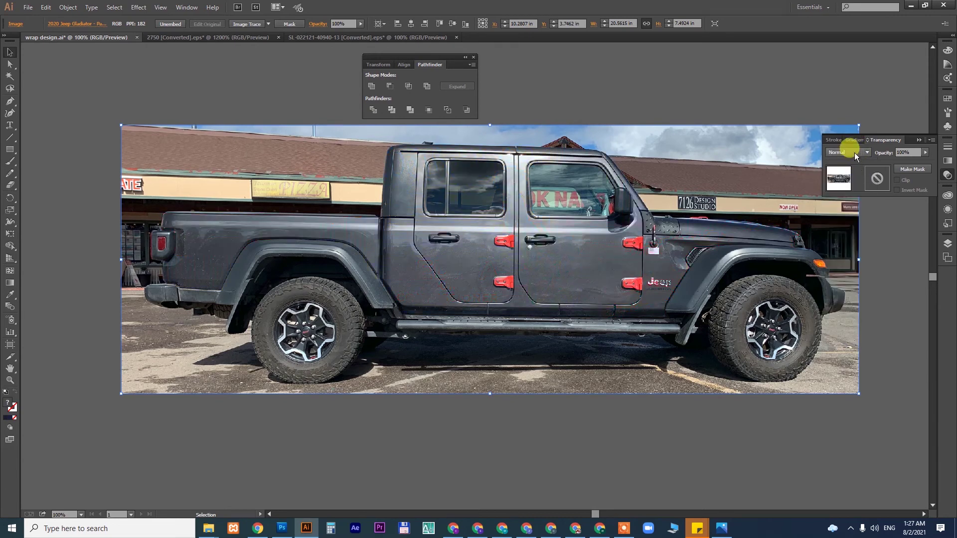
click(854, 152)
click(854, 177)
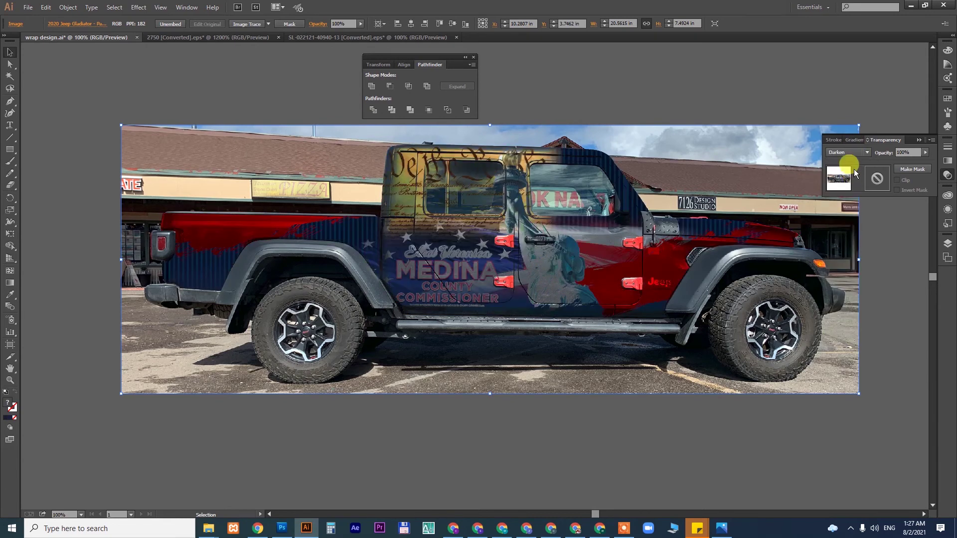
click(850, 151)
click(856, 187)
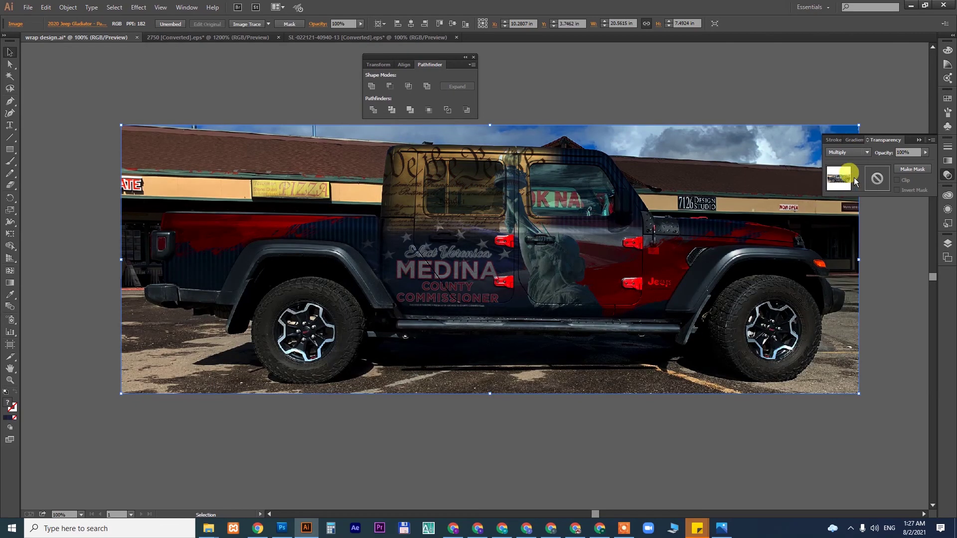
click(851, 151)
click(849, 198)
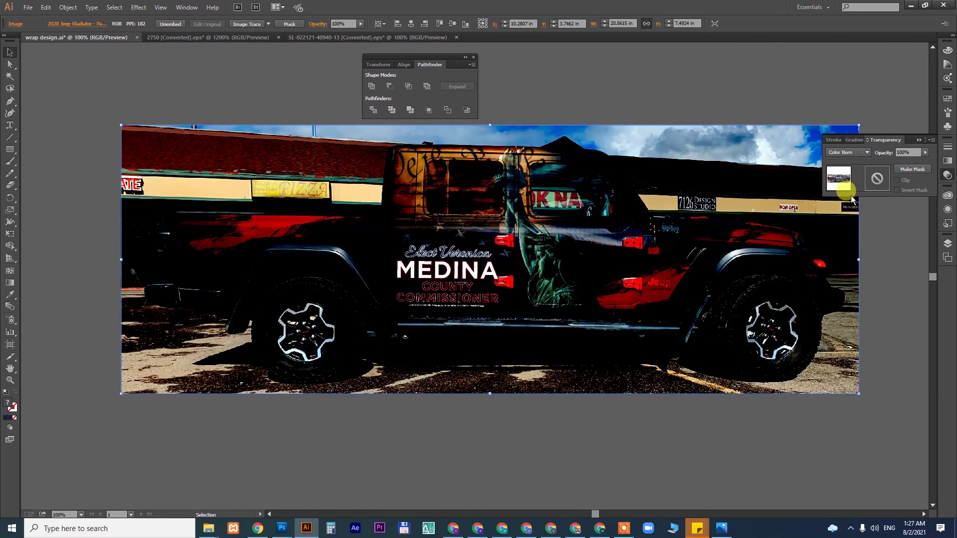
click(848, 148)
click(847, 212)
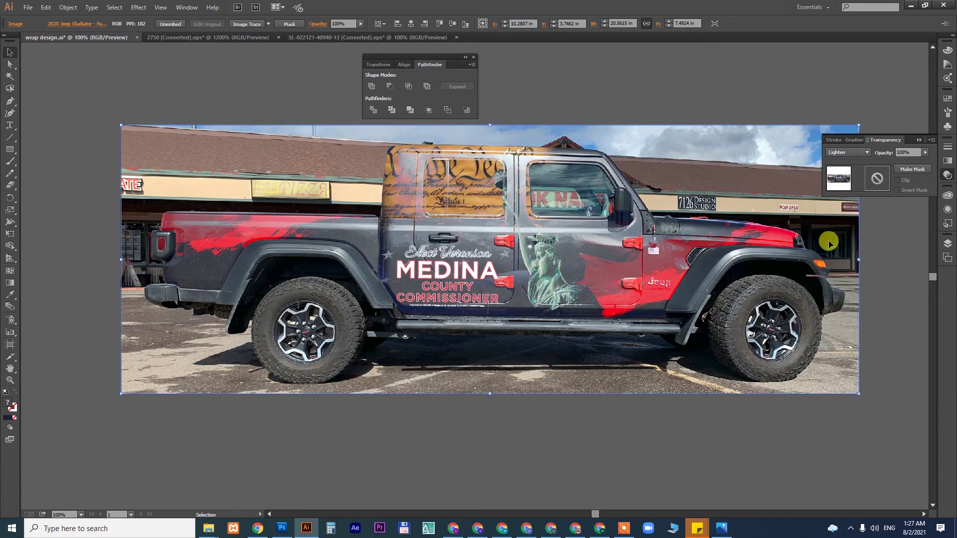
Set the Jeep photo's opacity to 30%, then lower it to 15%.
click(904, 152)
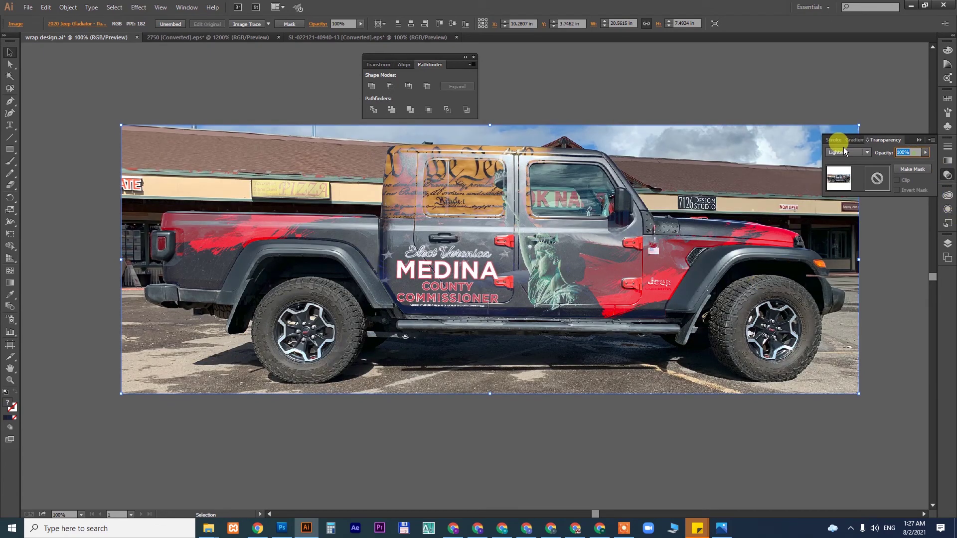
text(30)
key(Return)
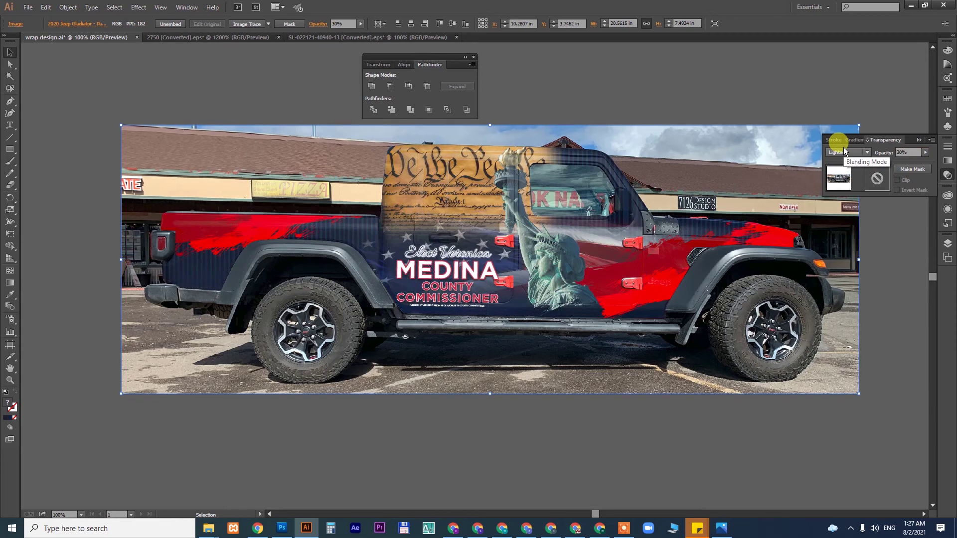
click(907, 154)
text(15)
key(Return)
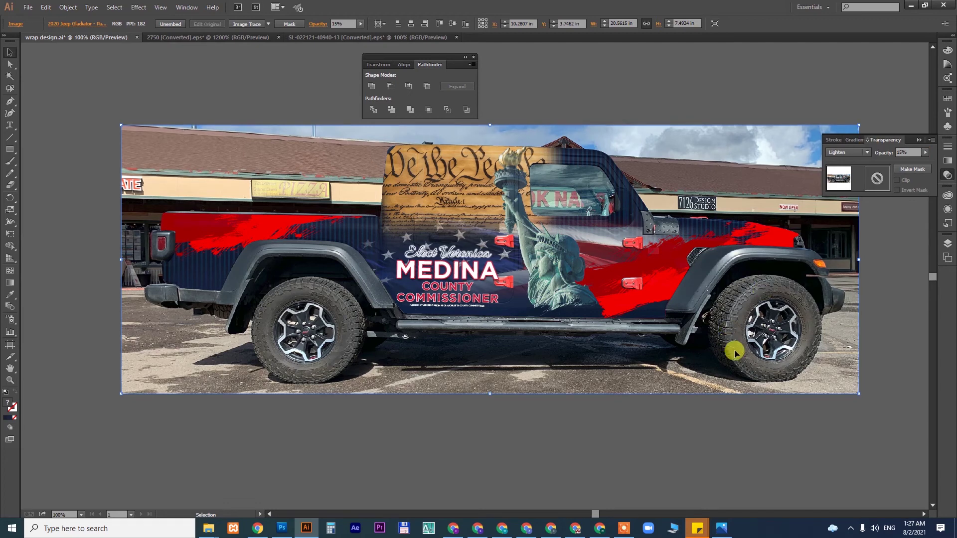
Zoom into the door, rotate the campaign lettering group slightly, then zoom back out.
key(z)
drag(328, 187, 598, 387)
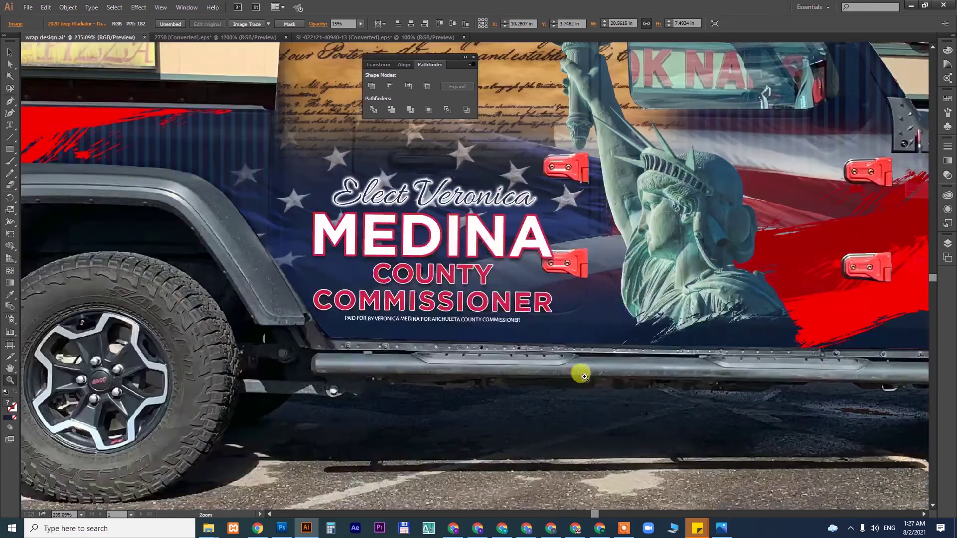
key(v)
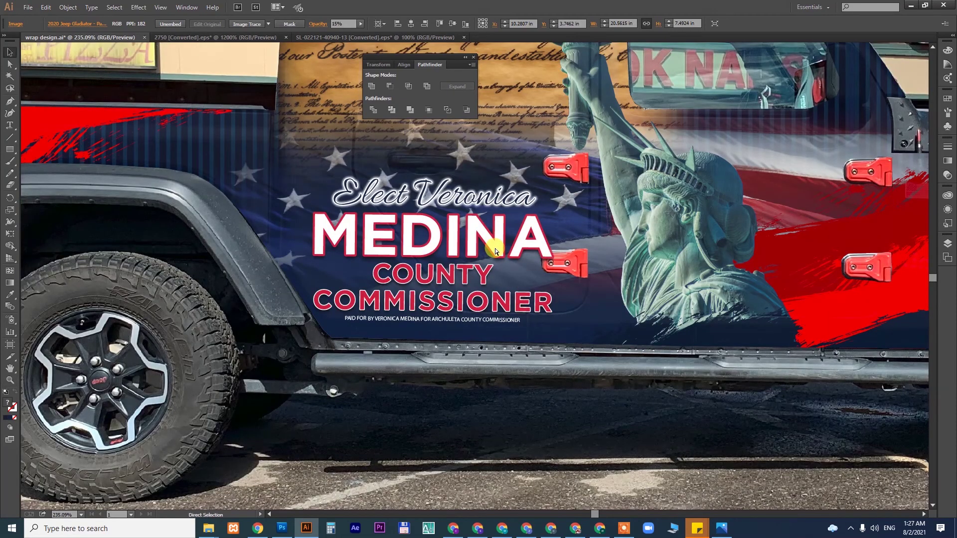
click(495, 250)
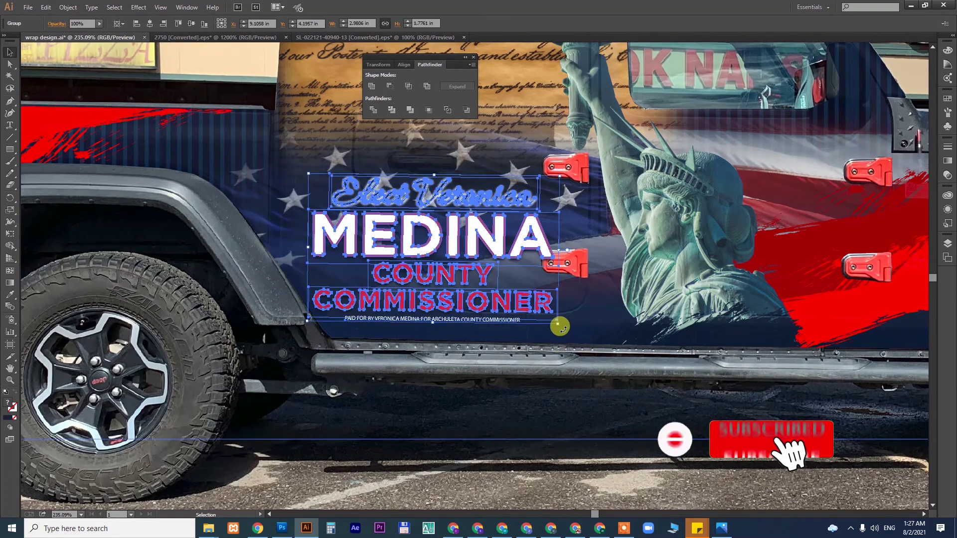
drag(560, 327, 562, 332)
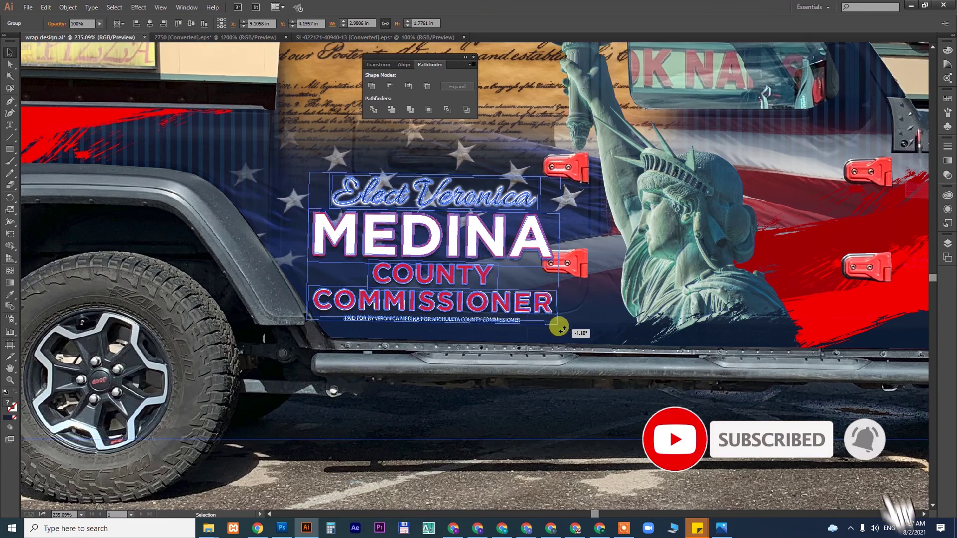
click(579, 408)
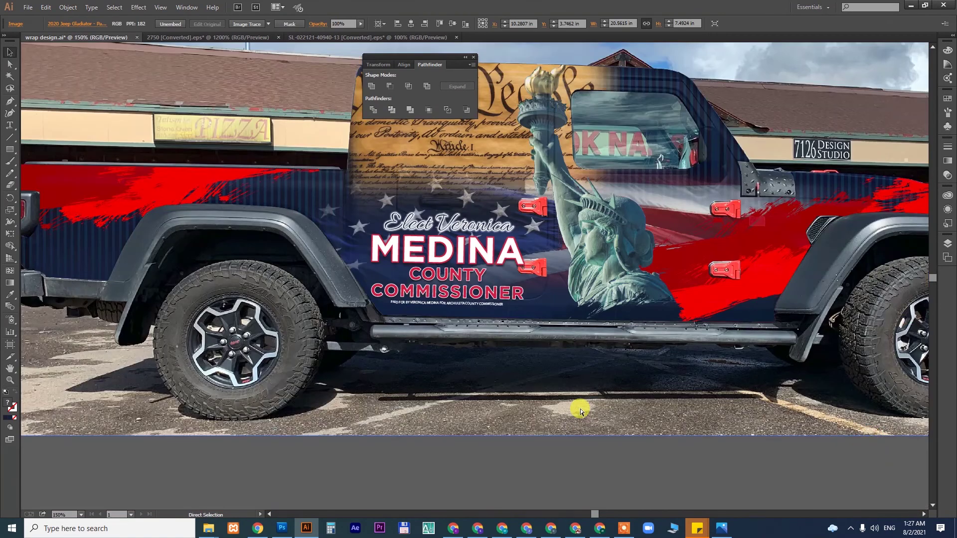
key(ctrl+minus)
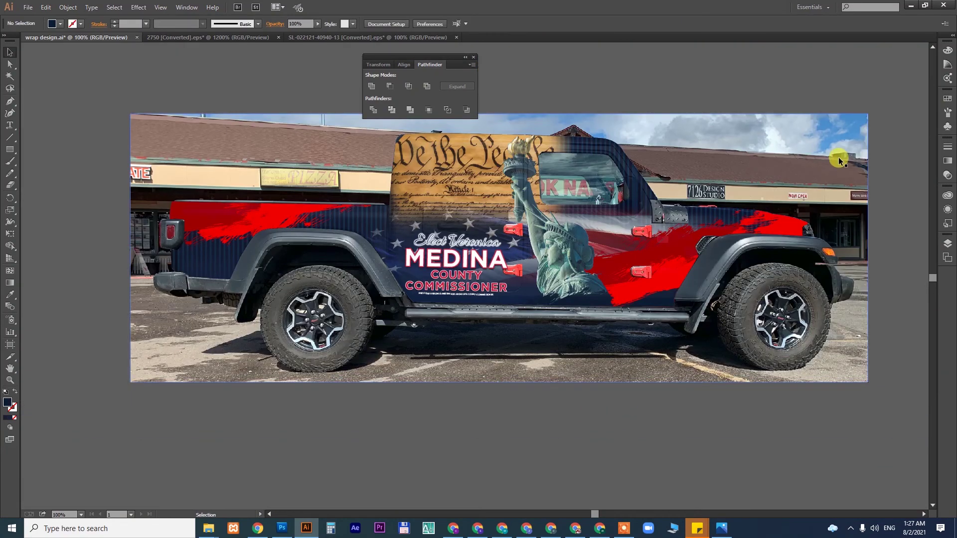
Switch the Jeep photo to Multiply blending at 10% opacity, then reselect it.
click(946, 175)
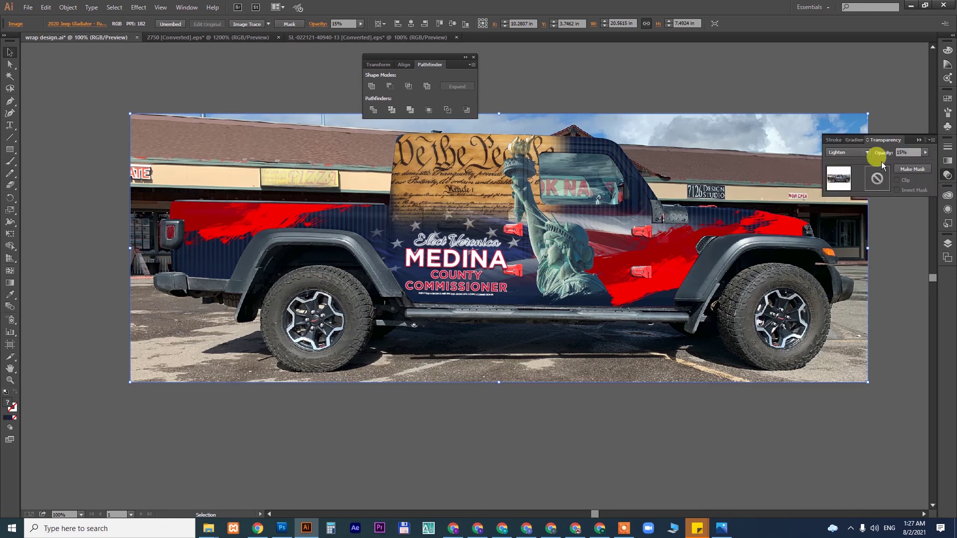
click(864, 153)
click(859, 188)
key(Up)
key(Up)
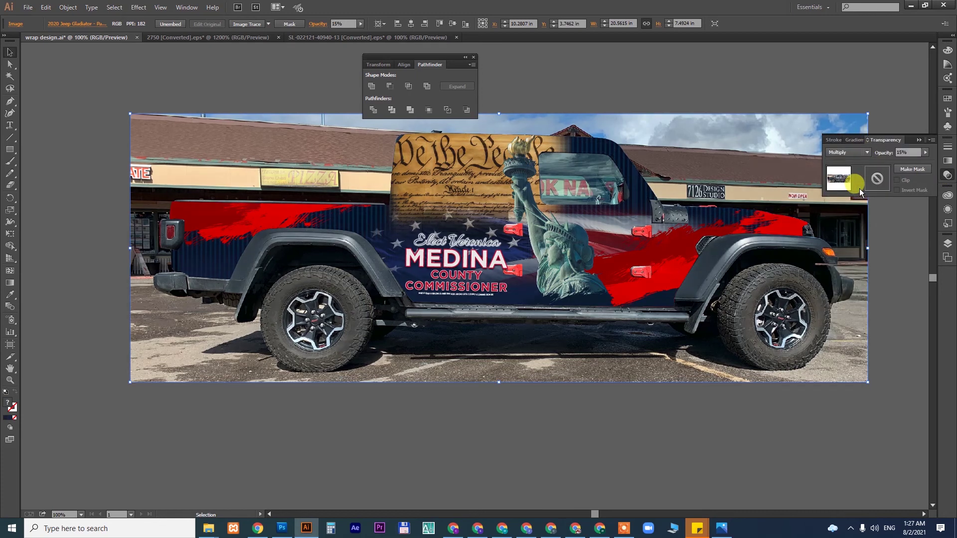
click(907, 152)
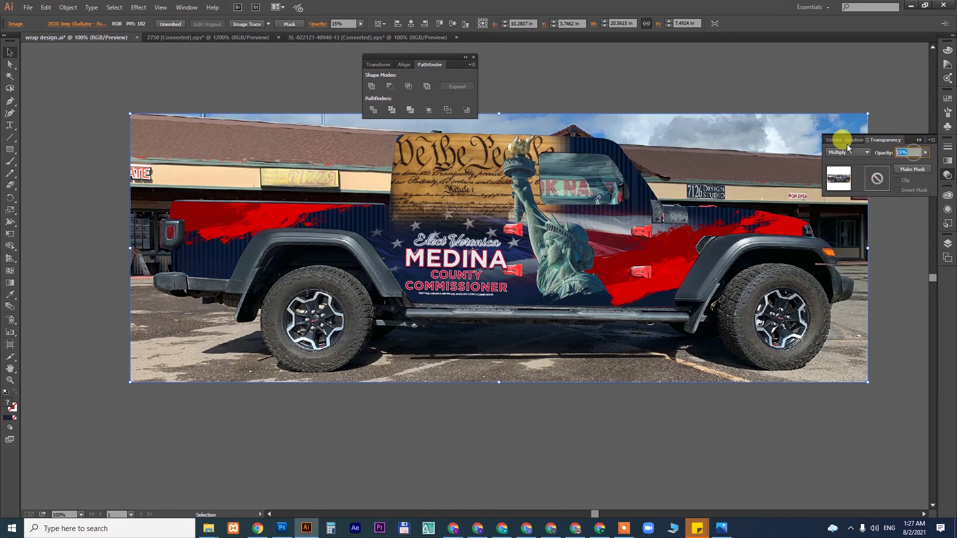
text(1)
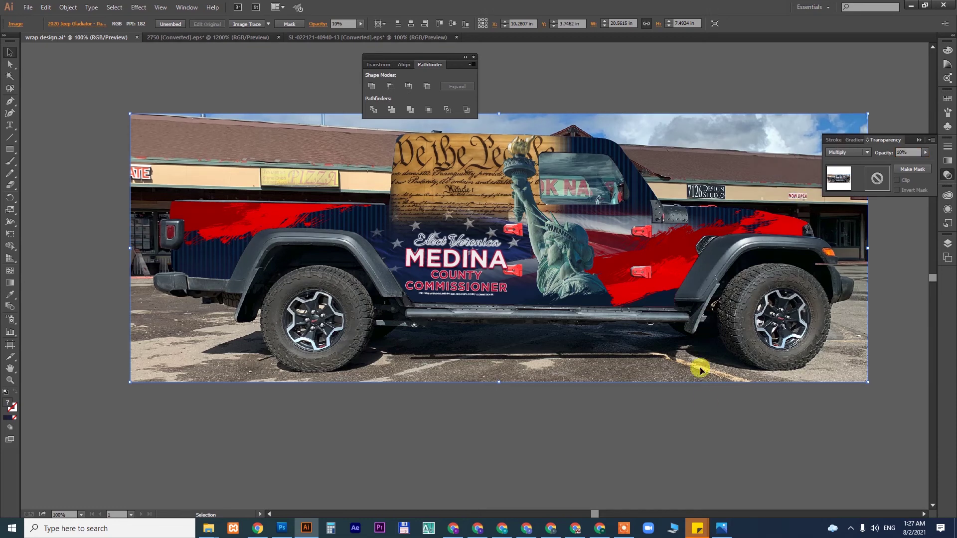
click(756, 409)
click(754, 344)
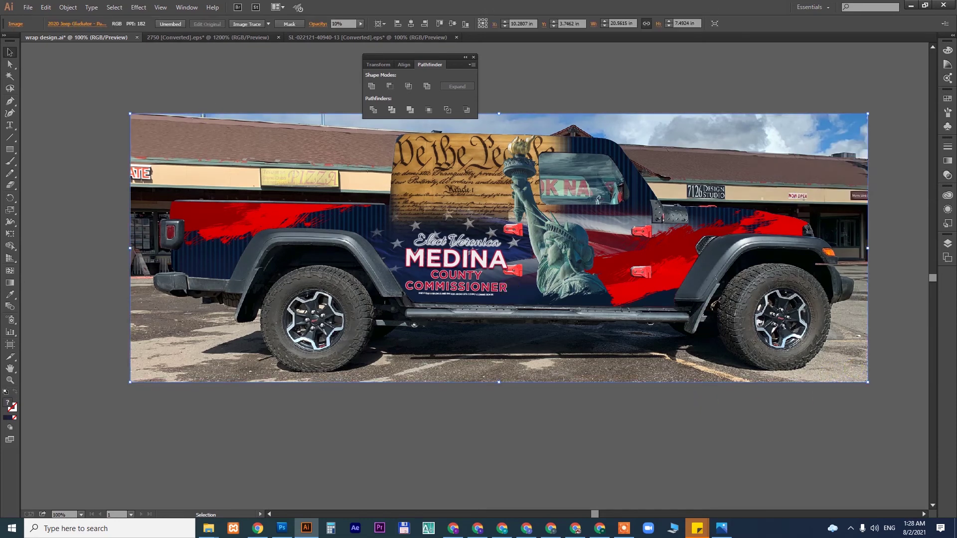
click(47, 7)
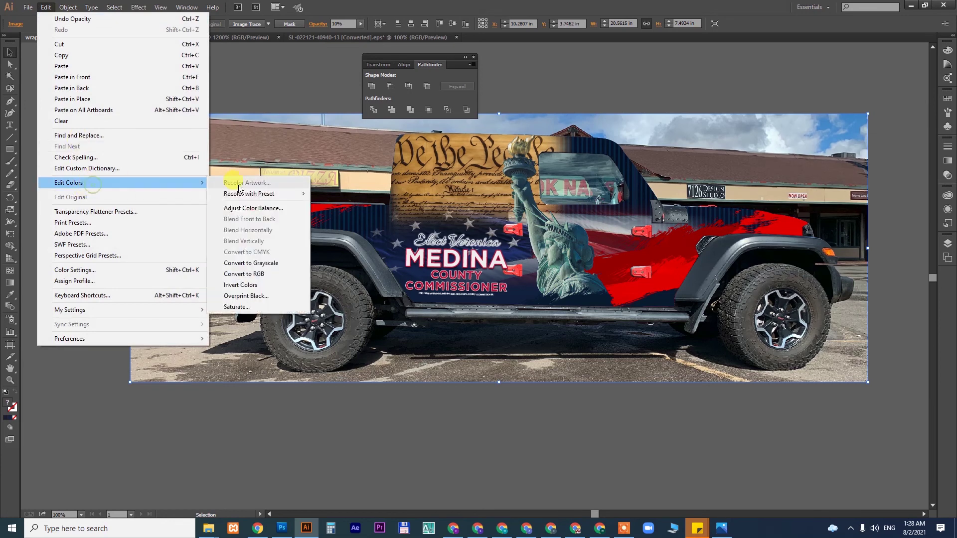
mouse_move(120, 182)
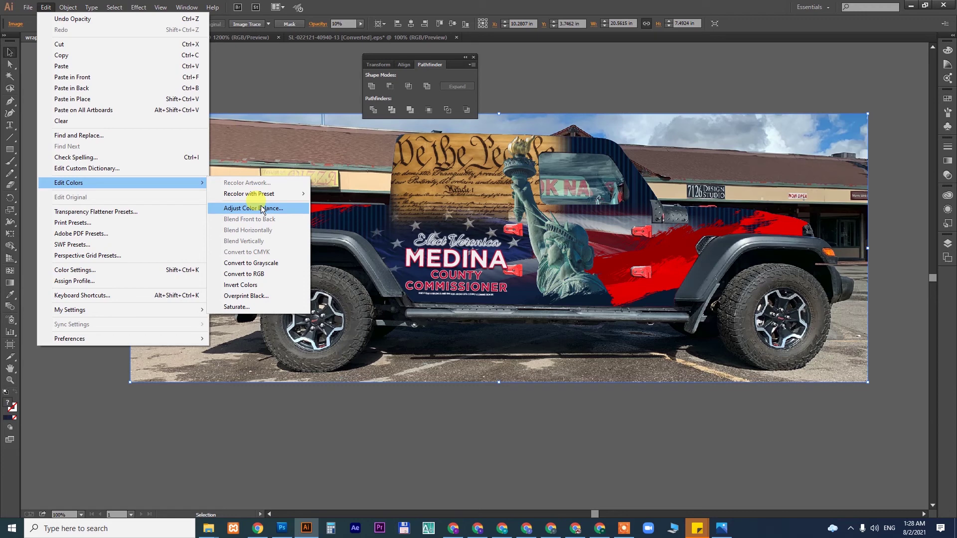
Convert the Jeep photo to grayscale with Edit Colors, adjusting the black level.
click(263, 210)
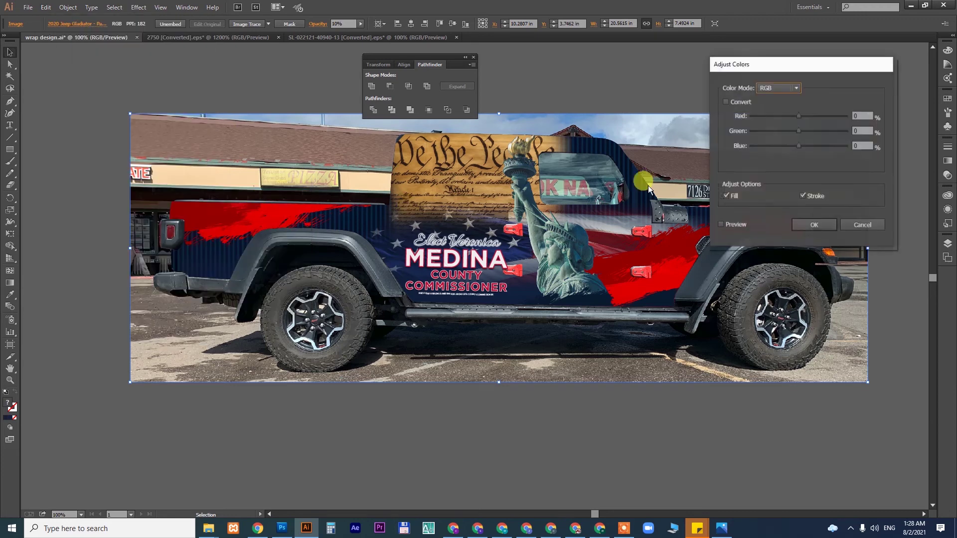
click(763, 88)
click(740, 102)
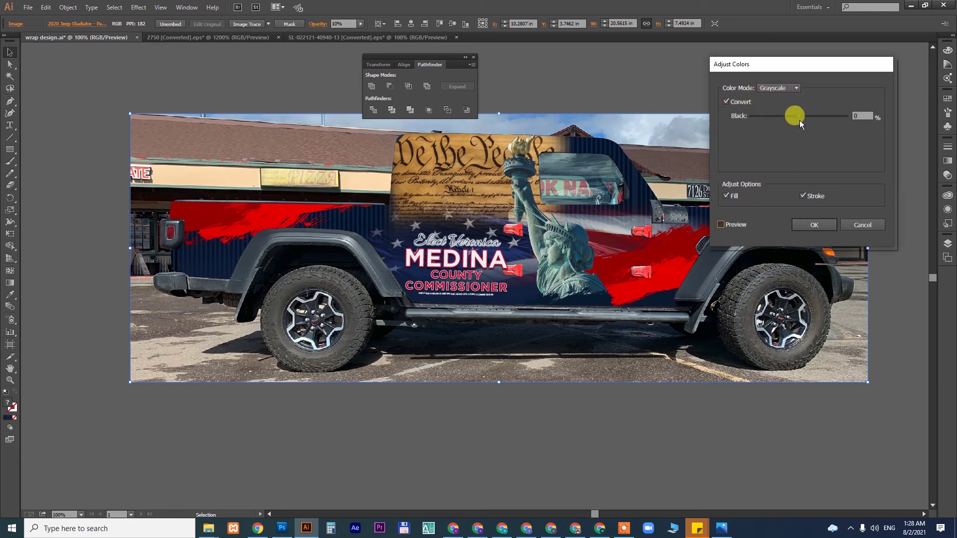
drag(795, 118, 785, 114)
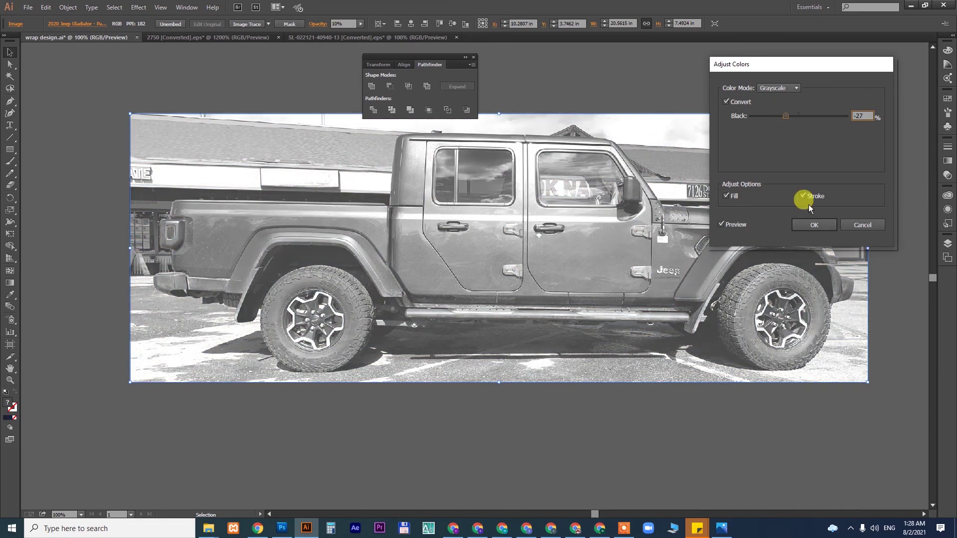
click(813, 225)
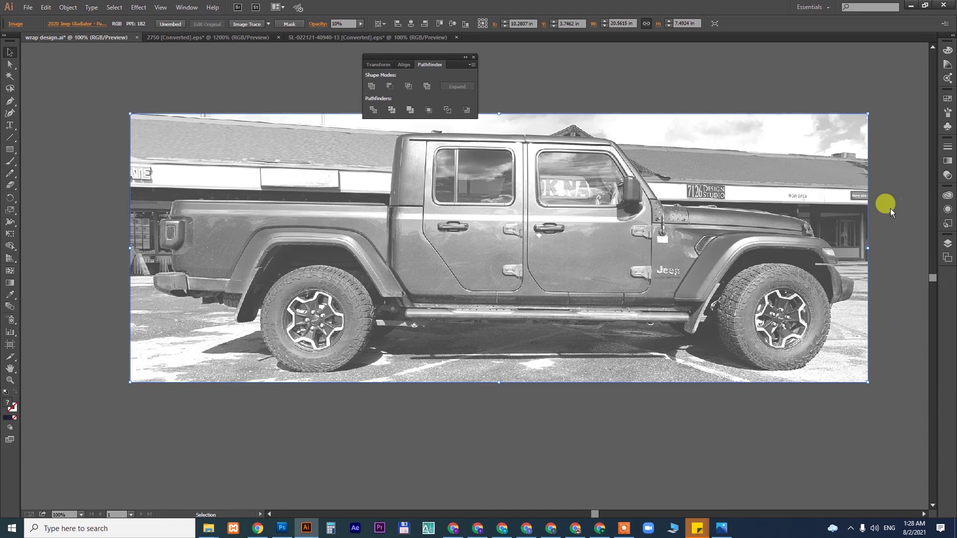
Set the grayscale photo to Multiply blending at 30% opacity.
click(946, 174)
click(847, 152)
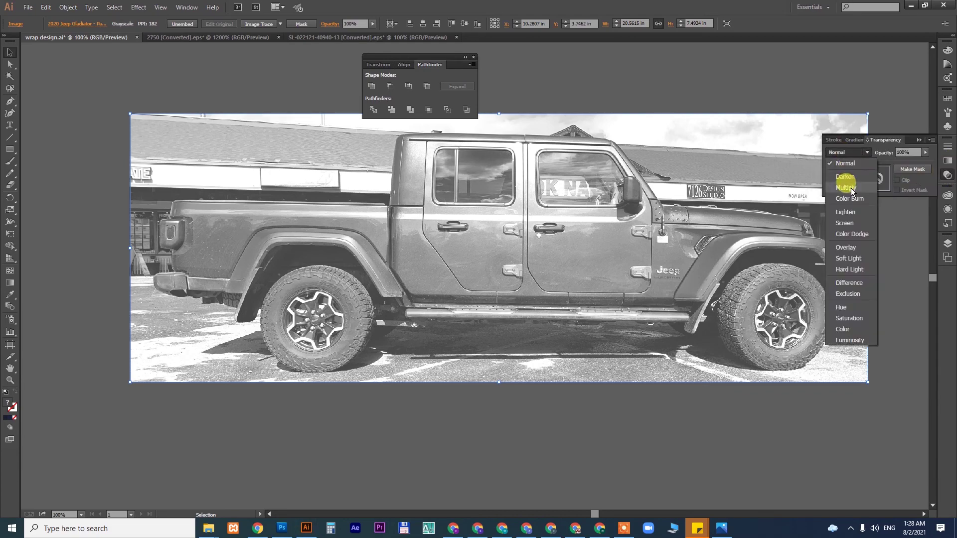
click(841, 178)
click(906, 152)
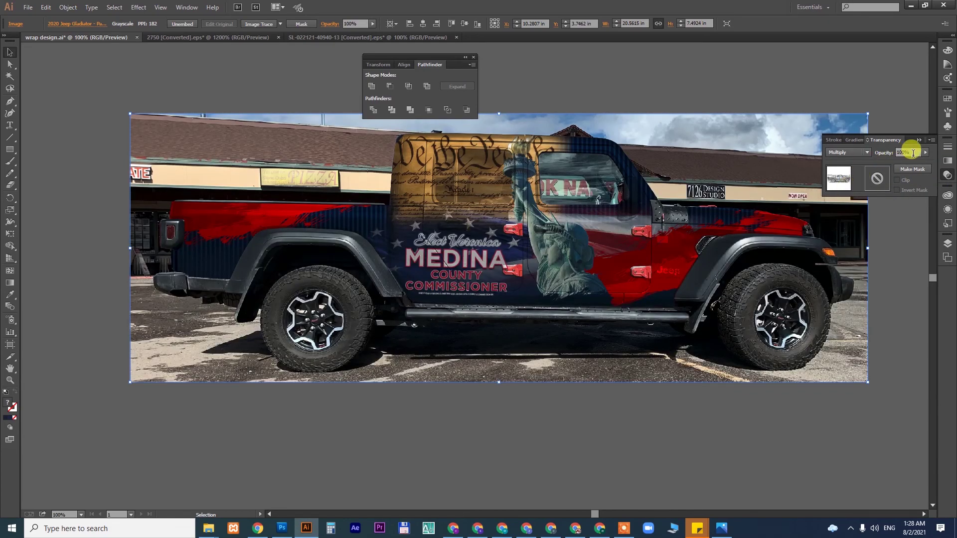
text(30)
key(Return)
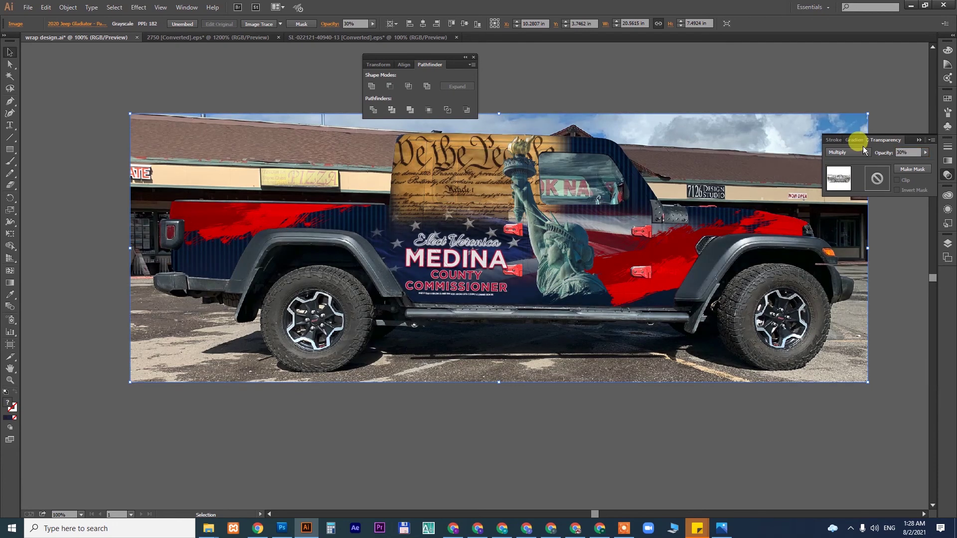
click(668, 432)
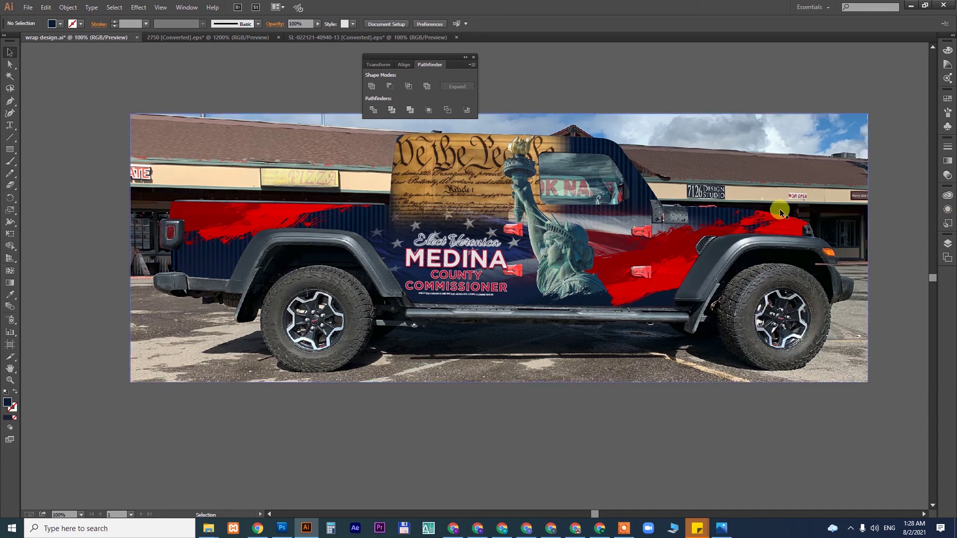
Lower the photo's opacity to 15% and recentre the mockup on the canvas.
click(948, 175)
click(907, 153)
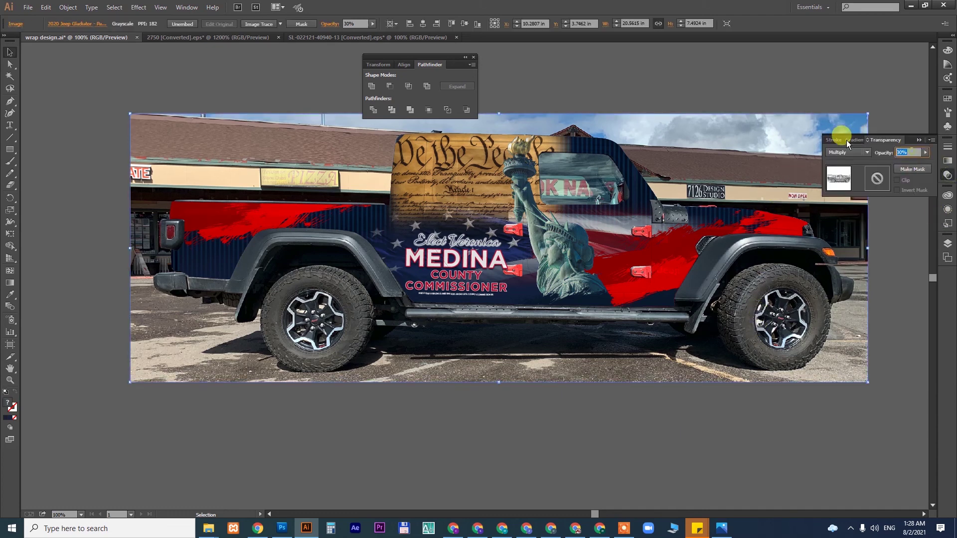
text(15)
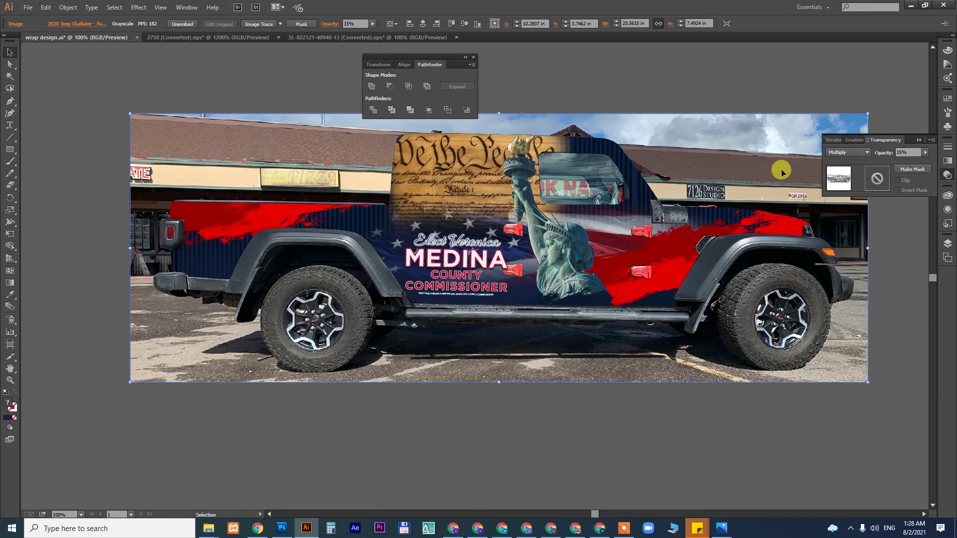
key(Return)
click(570, 402)
drag(656, 403, 684, 427)
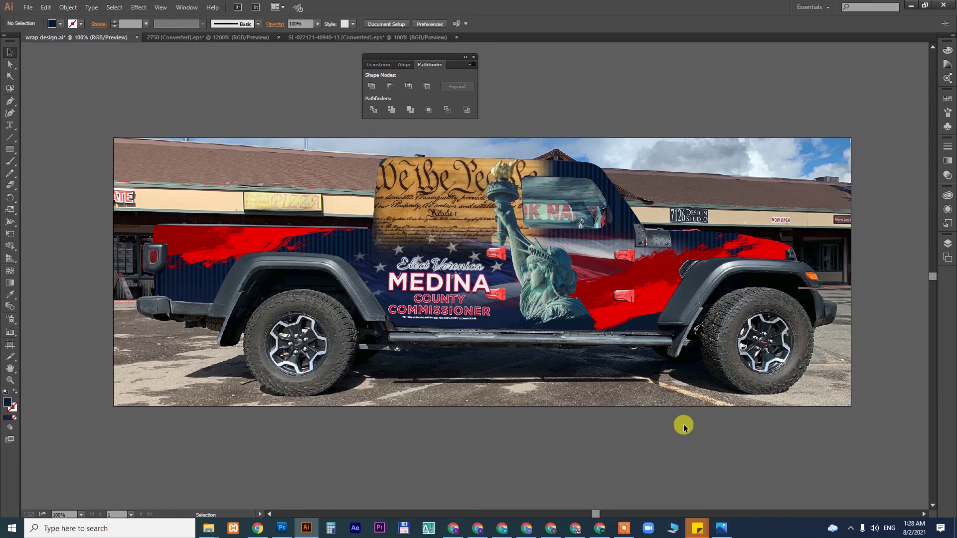
Inside the wrap's clip group, Alt-drag a flag copy over the truck bed and resize it to 7.2 × 3.99 in.
click(665, 270)
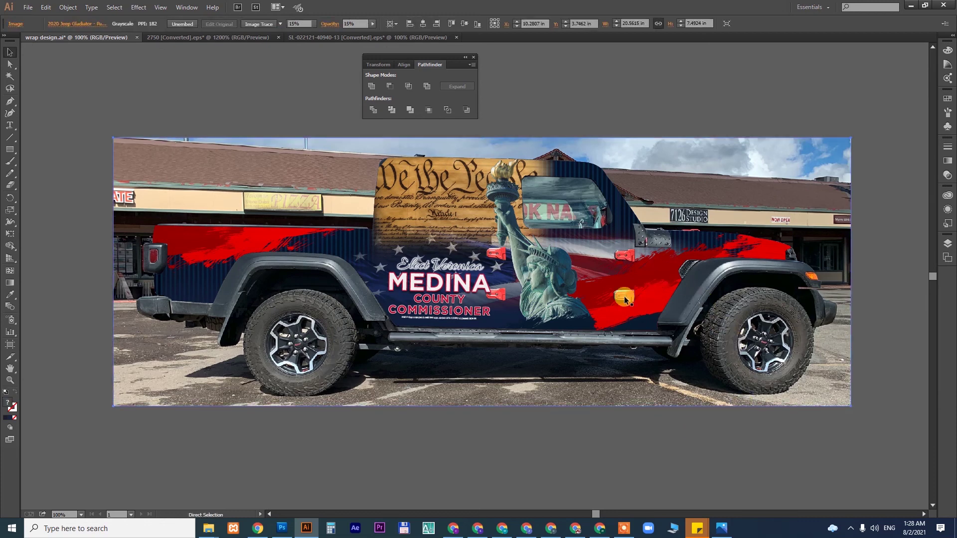
click(369, 265)
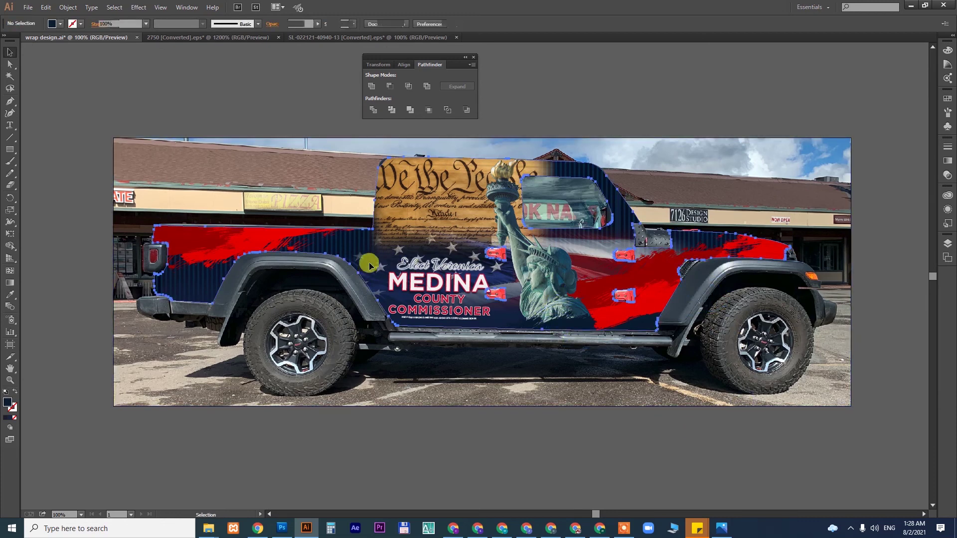
double_click(377, 270)
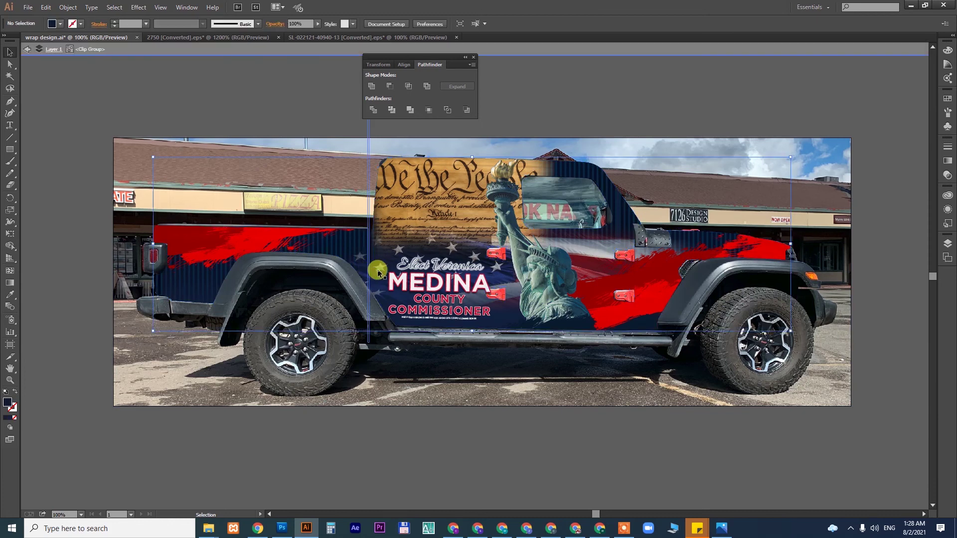
click(378, 270)
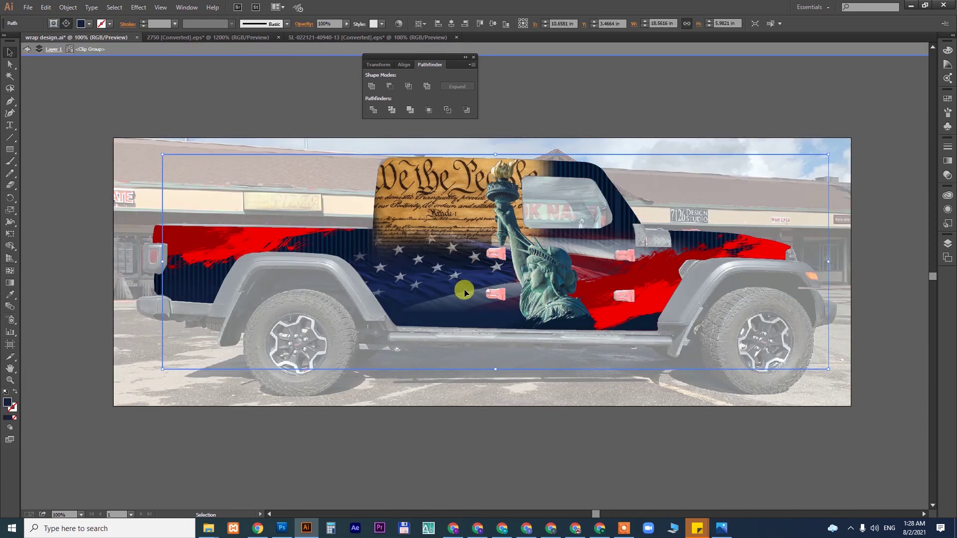
drag(456, 285, 181, 269)
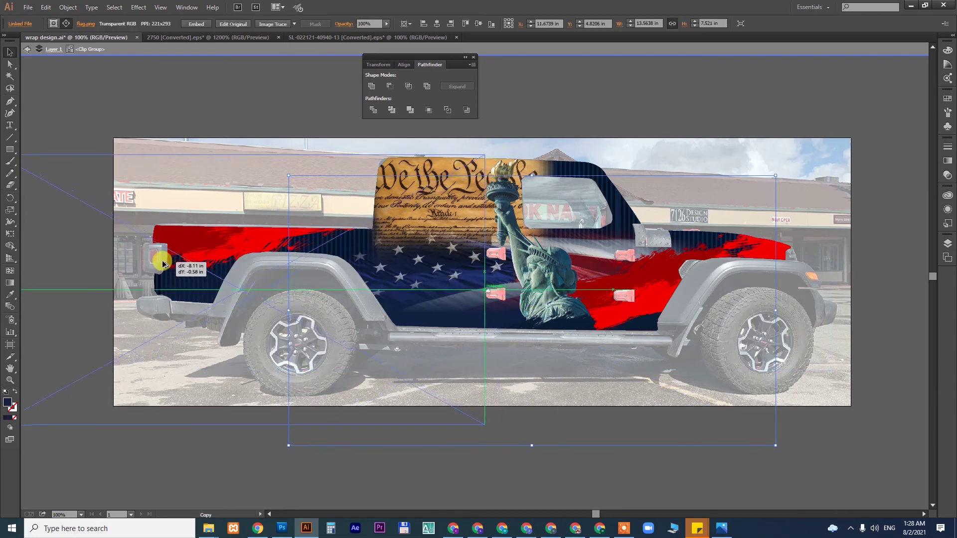
alt+drag(180, 269, 194, 280)
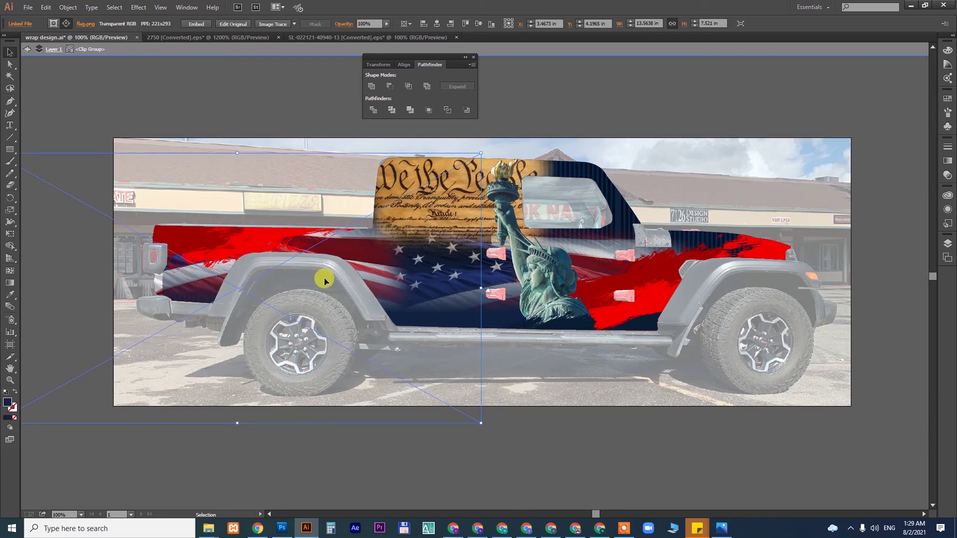
drag(355, 271, 335, 295)
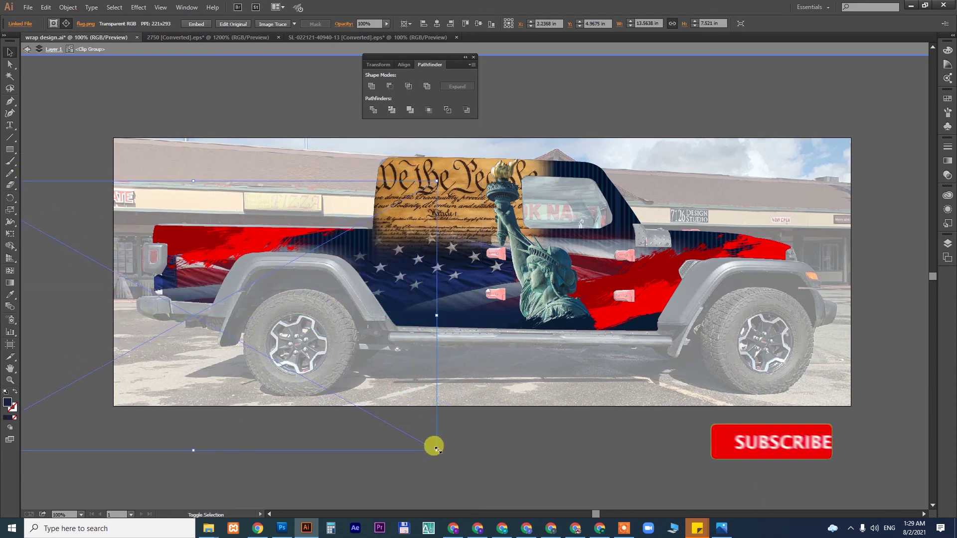
drag(436, 450, 322, 395)
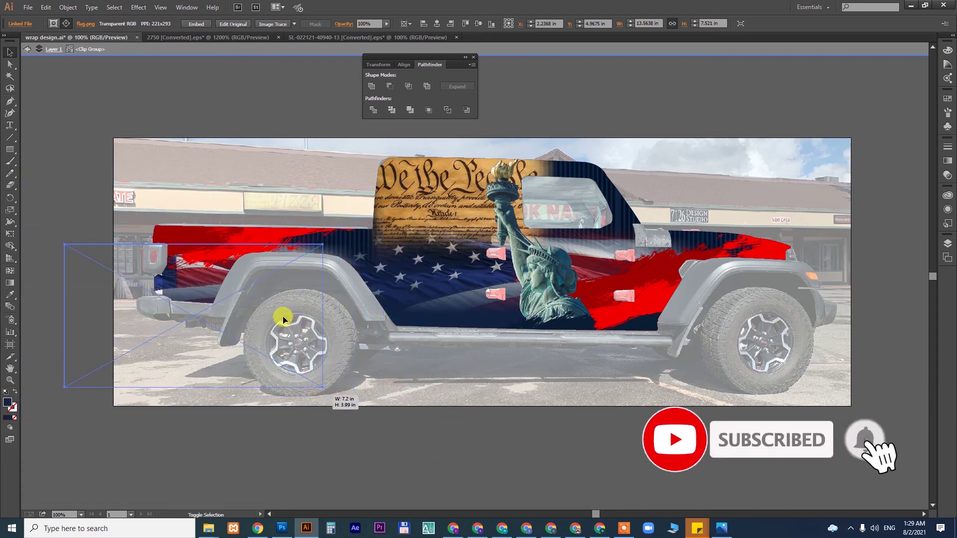
mouse_move(279, 316)
mouse_down()
mouse_move(289, 287)
mouse_move(280, 317)
mouse_up()
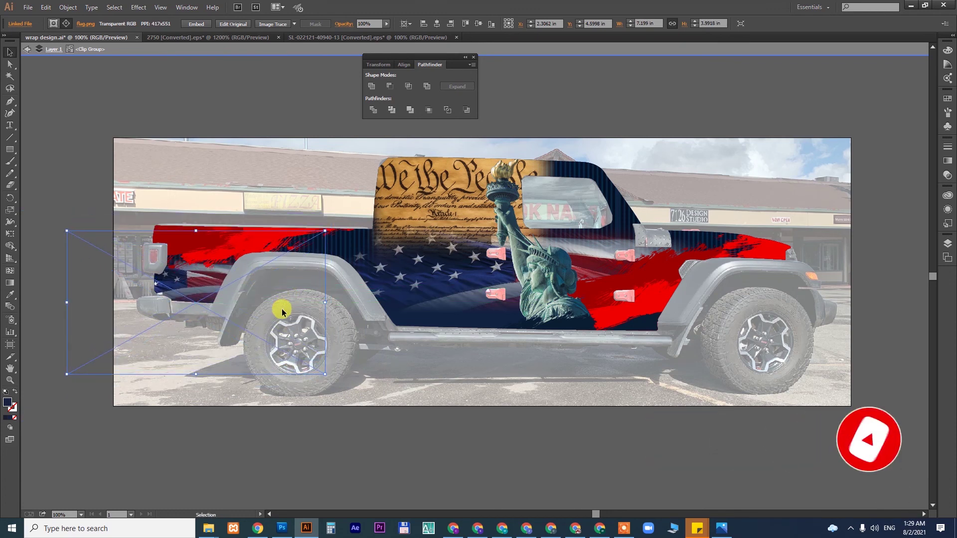
click(520, 426)
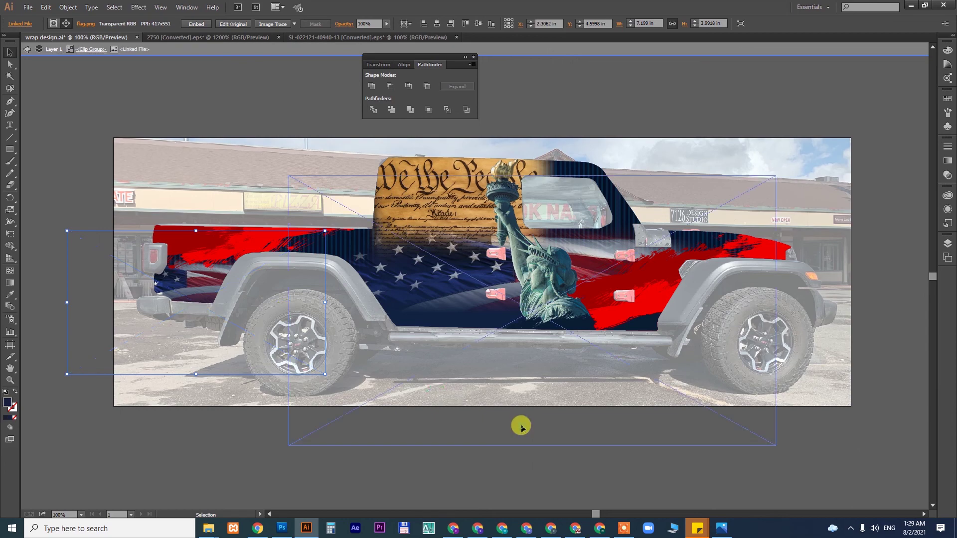
double_click(802, 451)
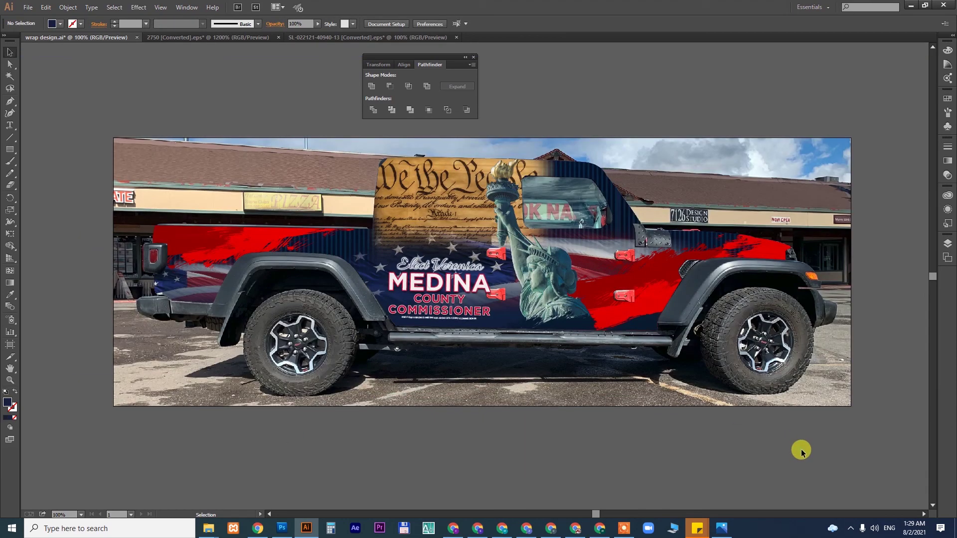
Export only artboard 1 in JPEG format, accepting the JPEG options.
click(28, 8)
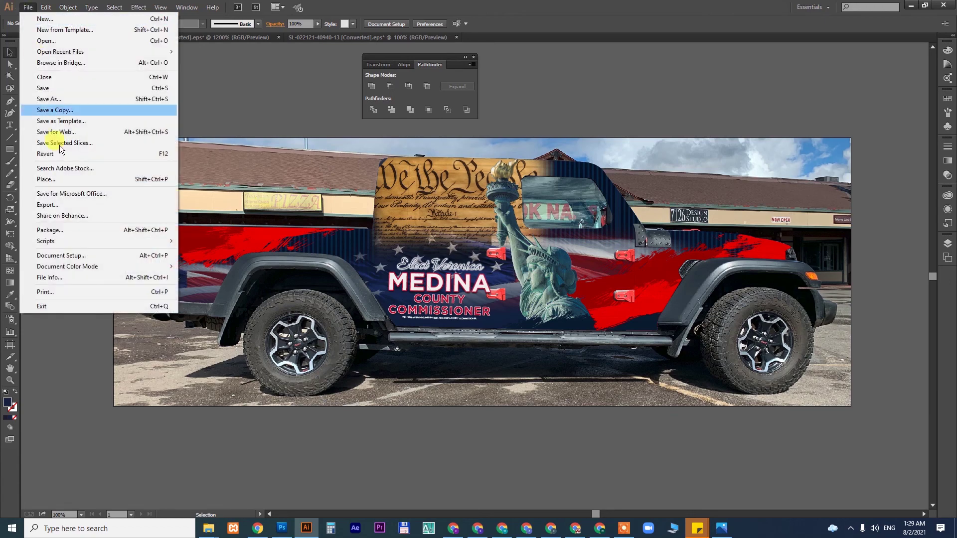
click(59, 205)
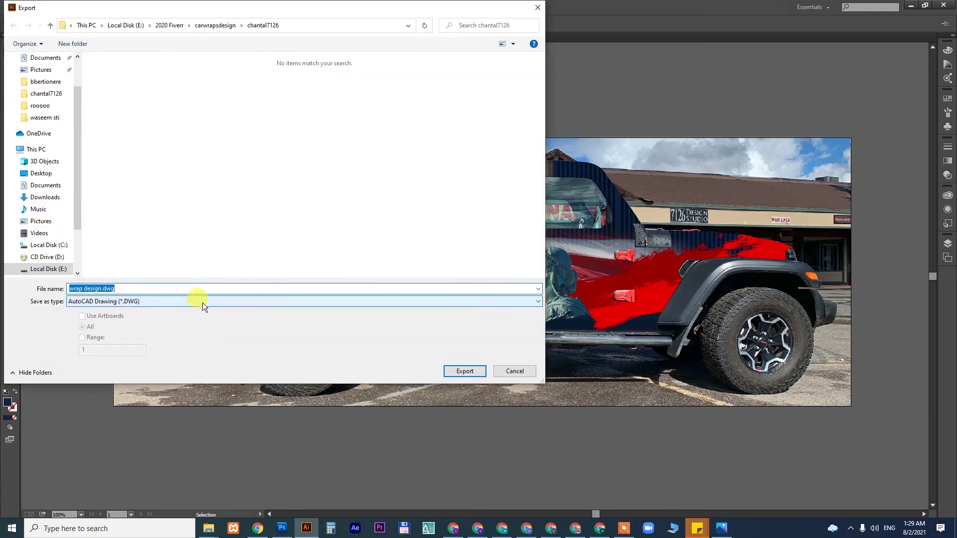
click(203, 300)
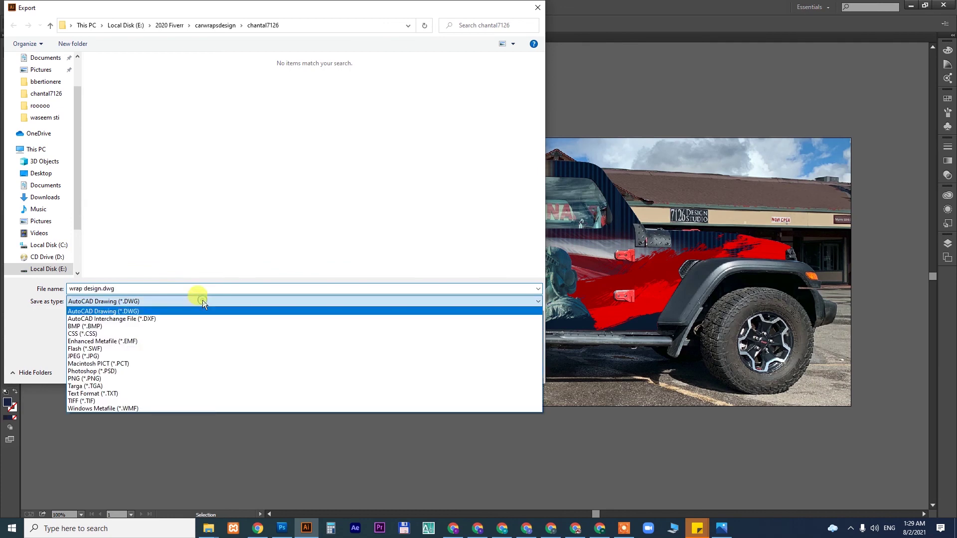
click(163, 355)
click(86, 337)
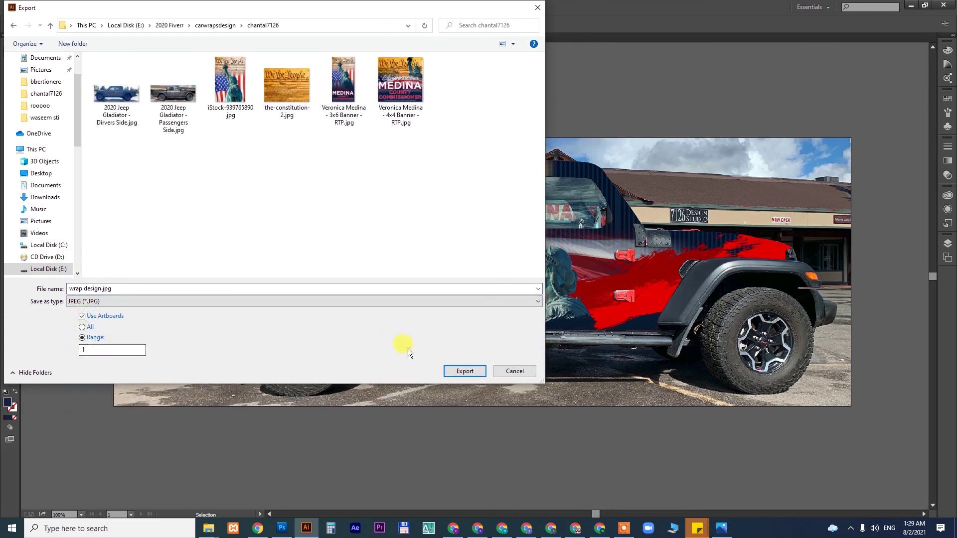
click(465, 371)
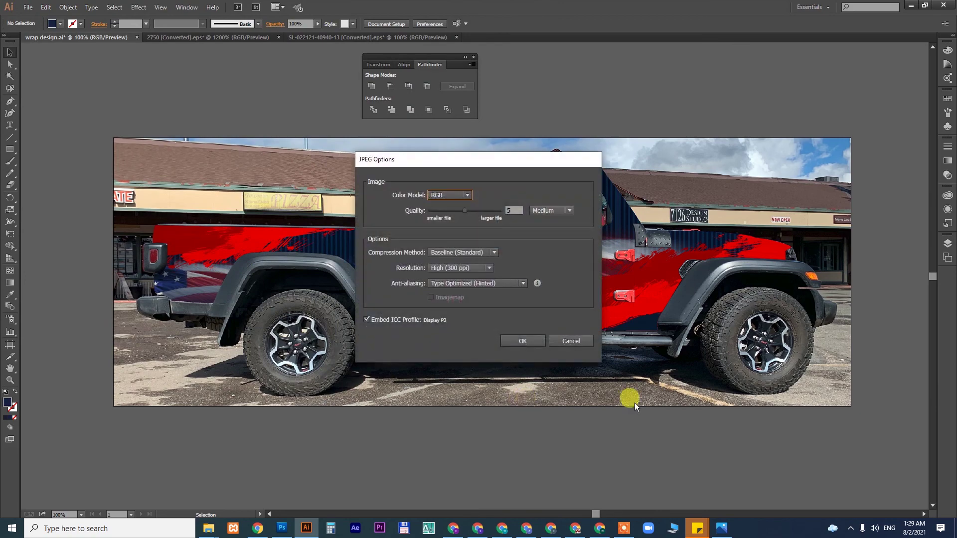
click(520, 338)
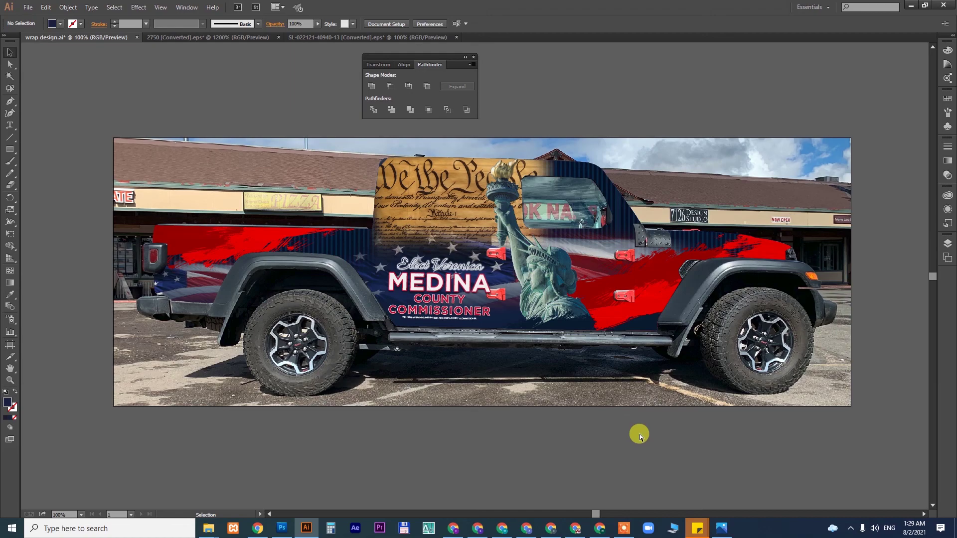
Open the Fiverr order's delivery form and insert the 'Here is your delivery' quick response.
click(453, 527)
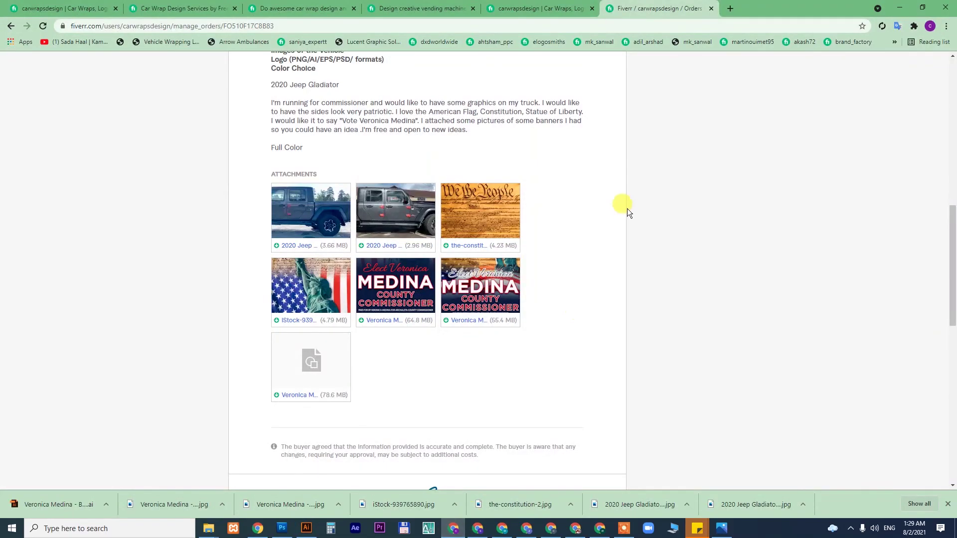
scroll(807, 200, up, 3)
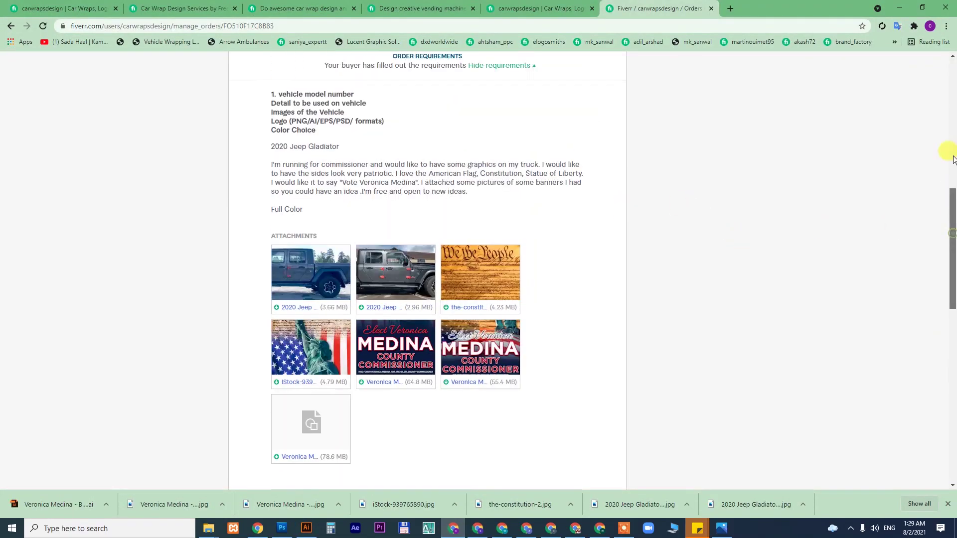
scroll(787, 149, up, 8)
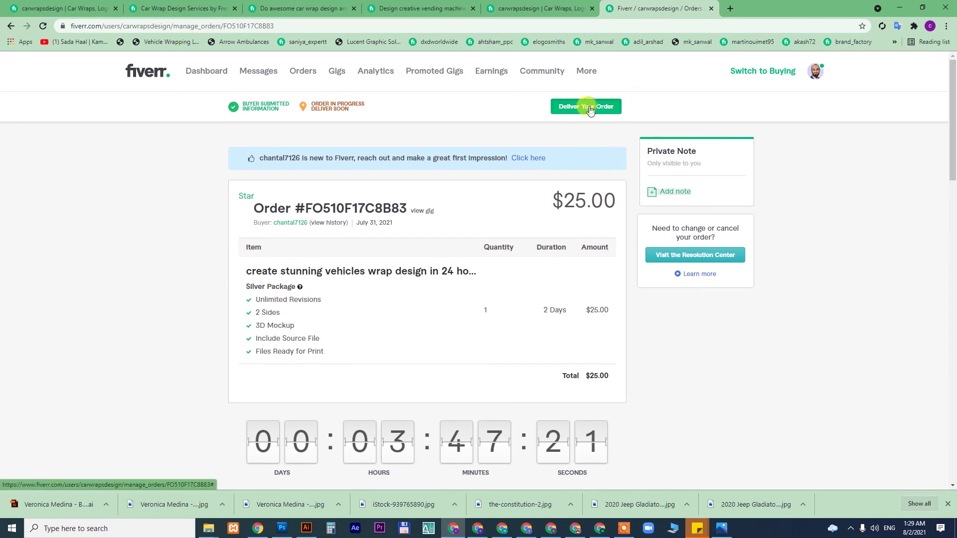
click(589, 109)
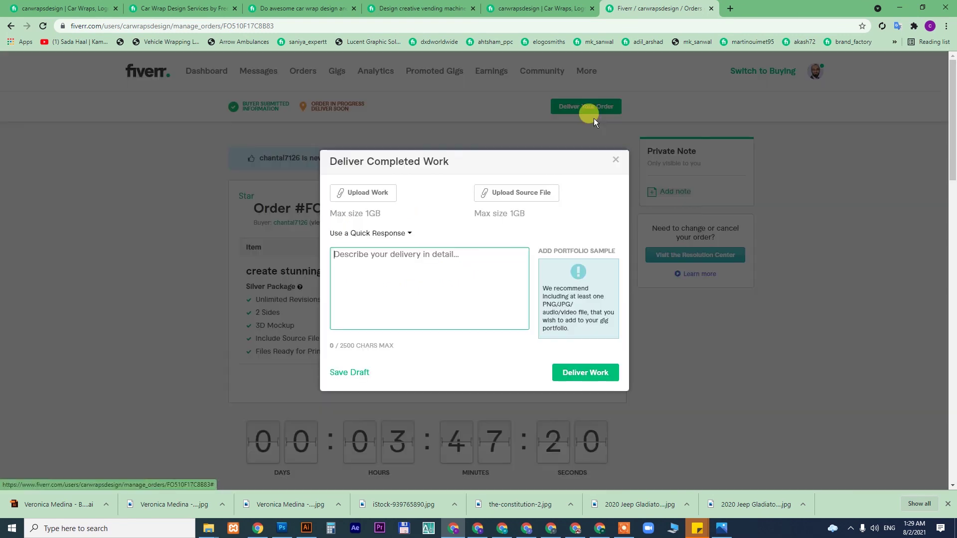
click(378, 234)
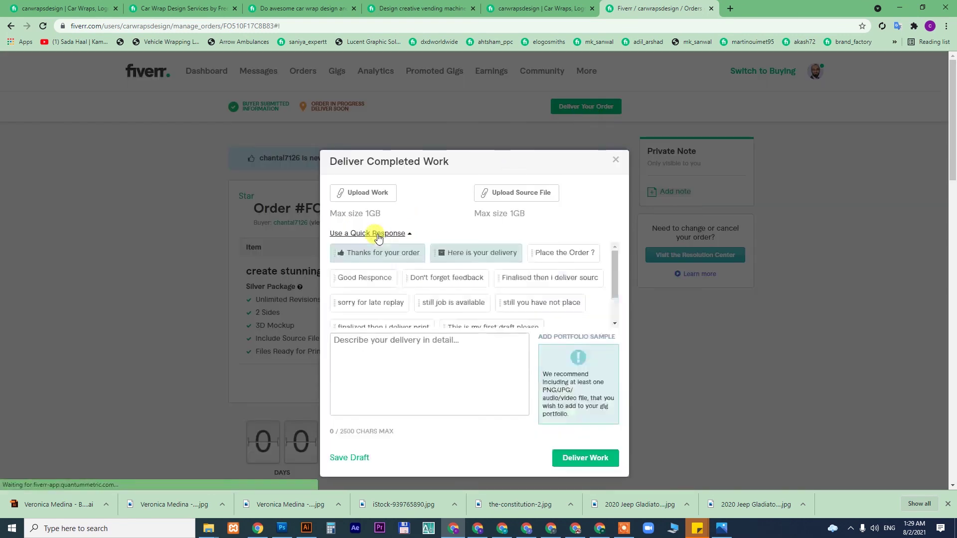
click(468, 254)
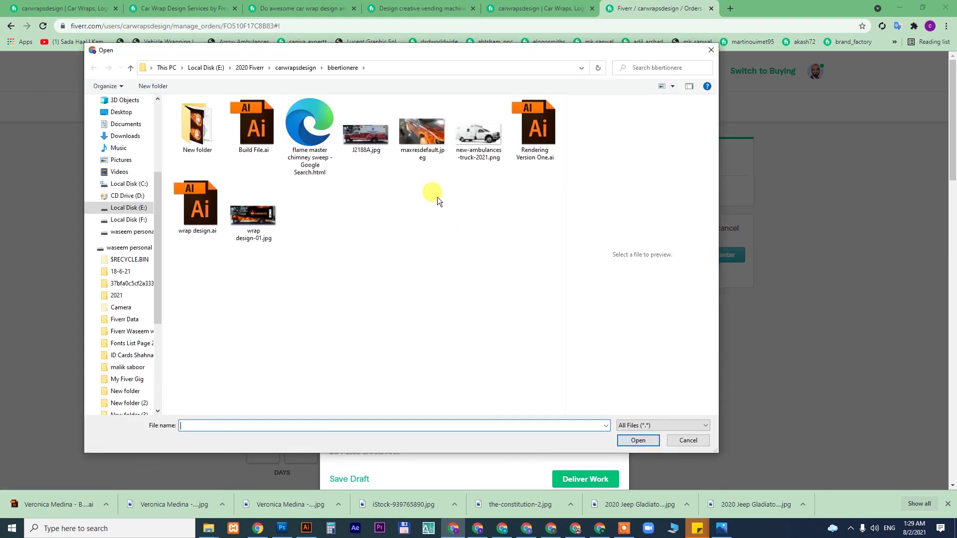
Upload wrap design-01.jpg from the buyer's order folder as both work and source file.
key(alt+Up)
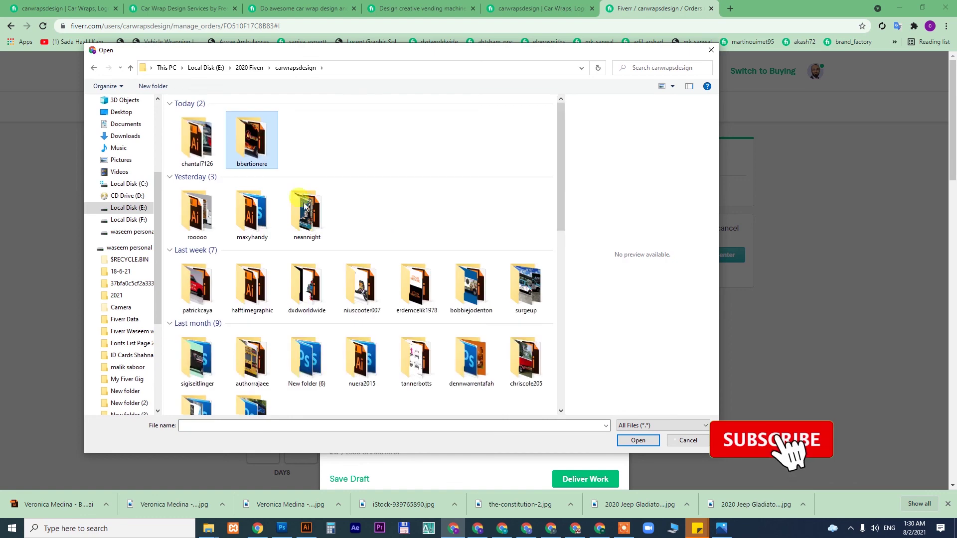
double_click(210, 143)
click(374, 215)
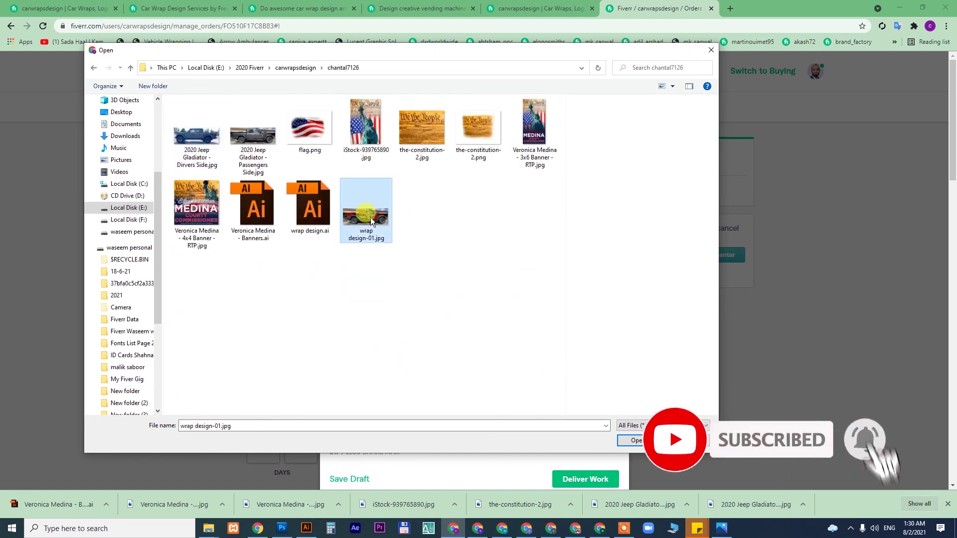
click(631, 440)
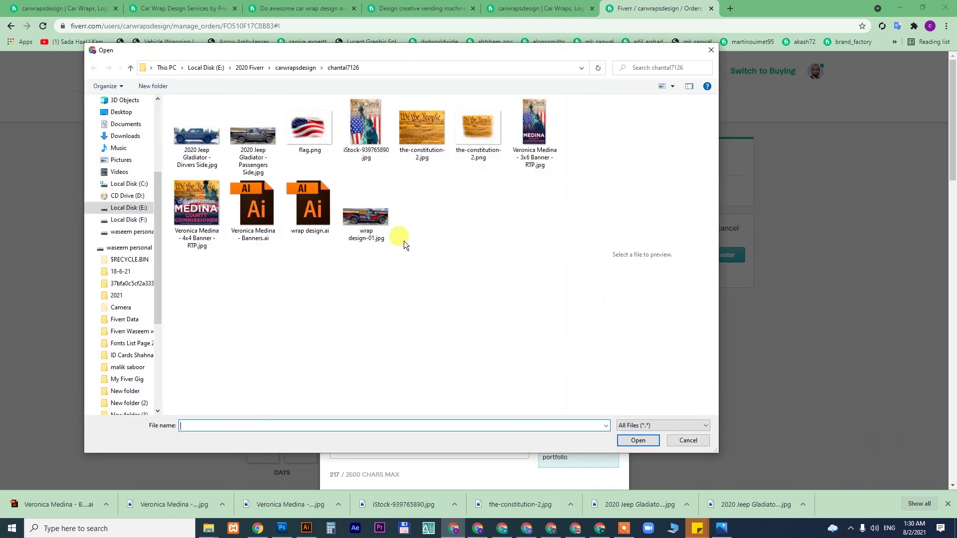
click(368, 219)
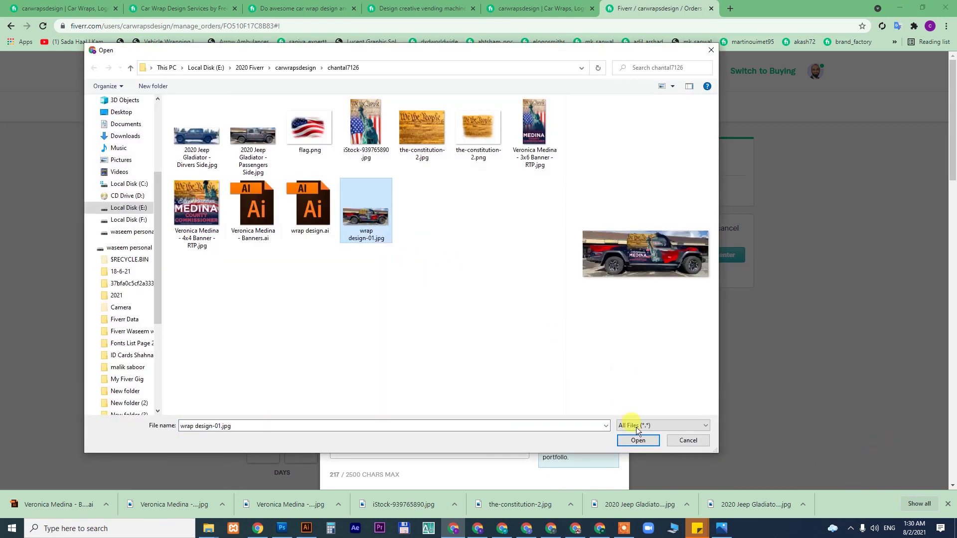
click(639, 440)
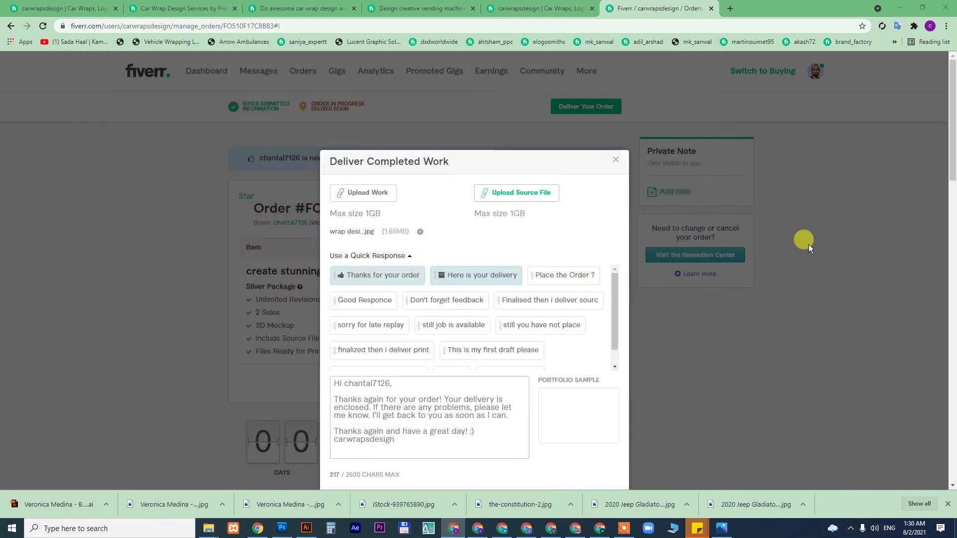
Begin the delivery message with 'this is our first draft finalised then i dleiver printing and source file'.
drag(952, 121, 951, 157)
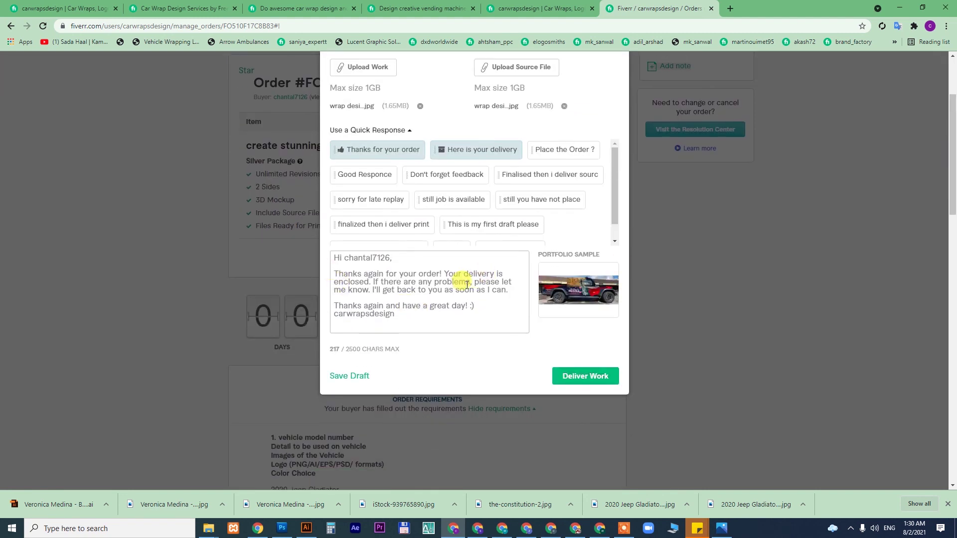
click(373, 282)
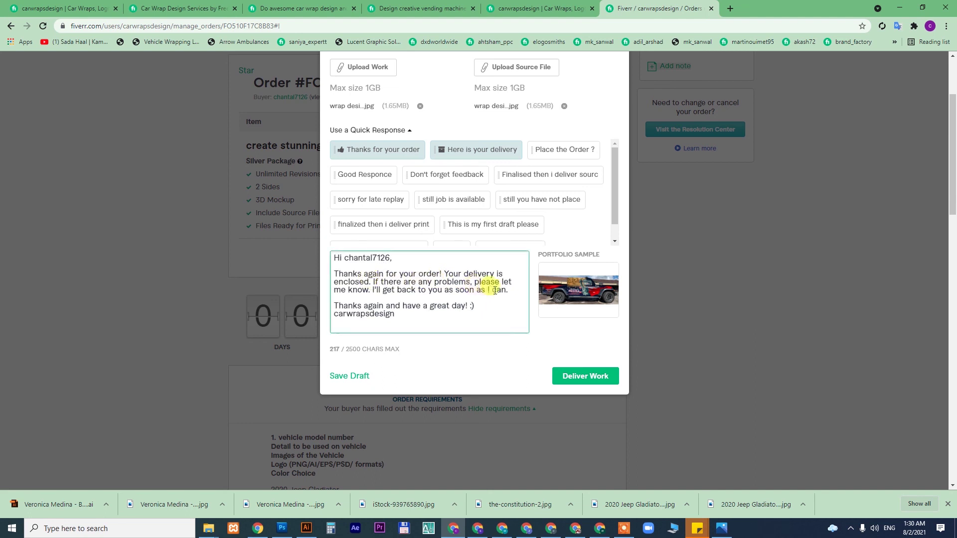
click(375, 291)
click(515, 295)
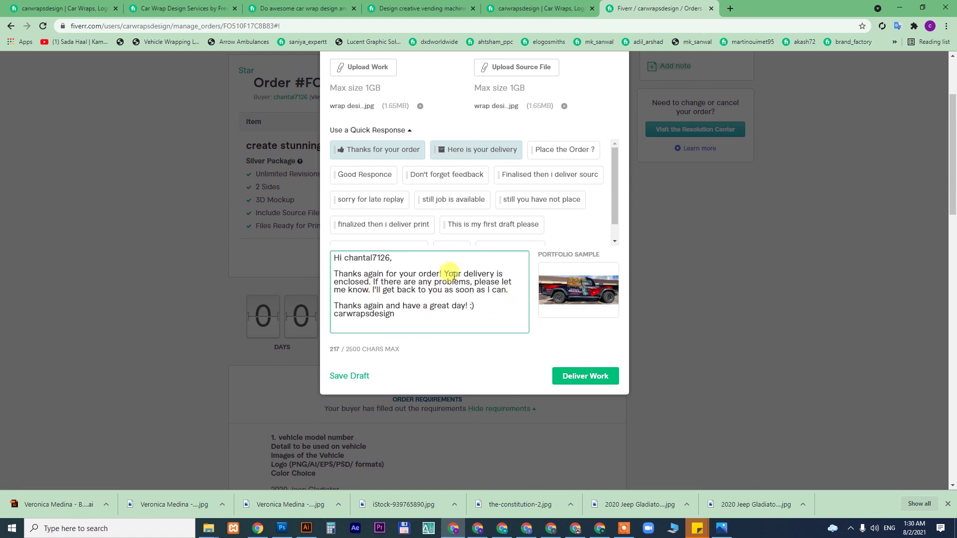
text(this )
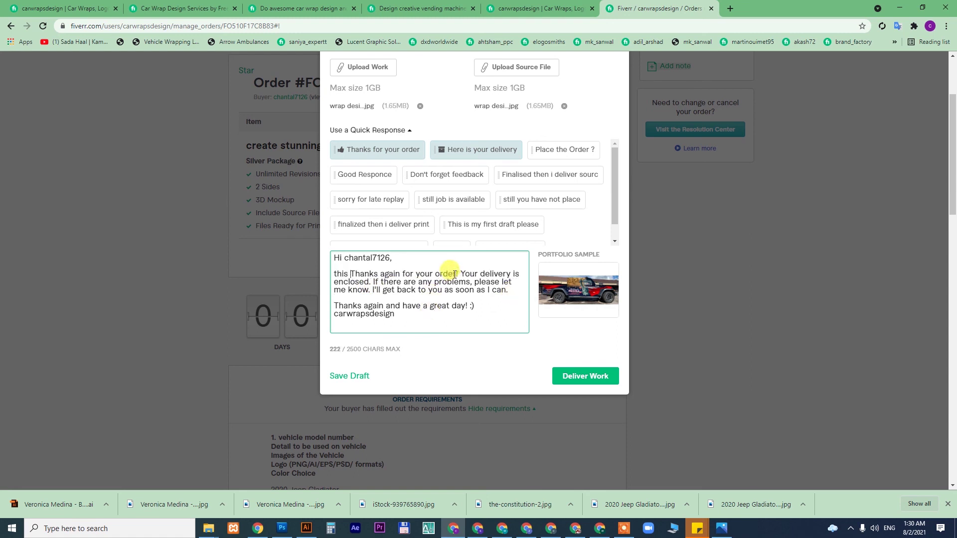
text(is our first)
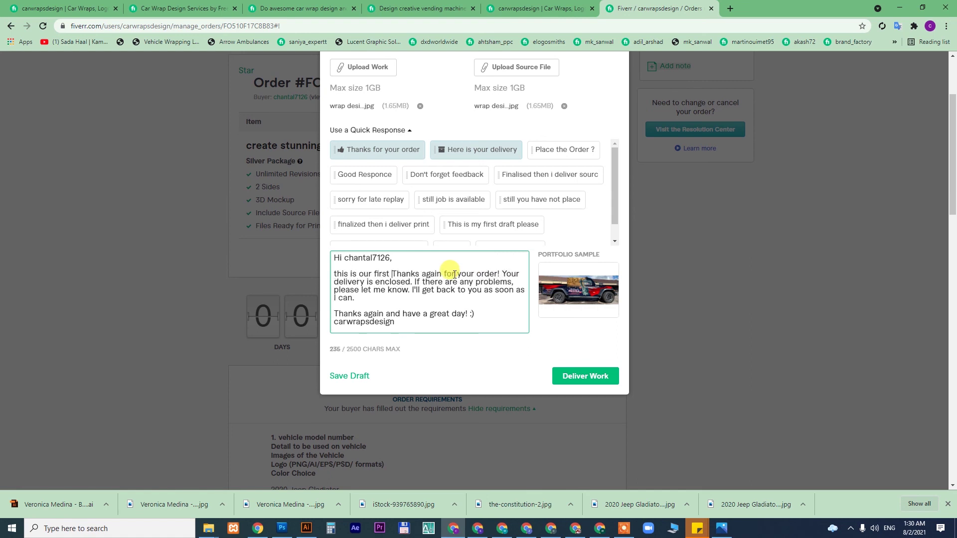
text( draft )
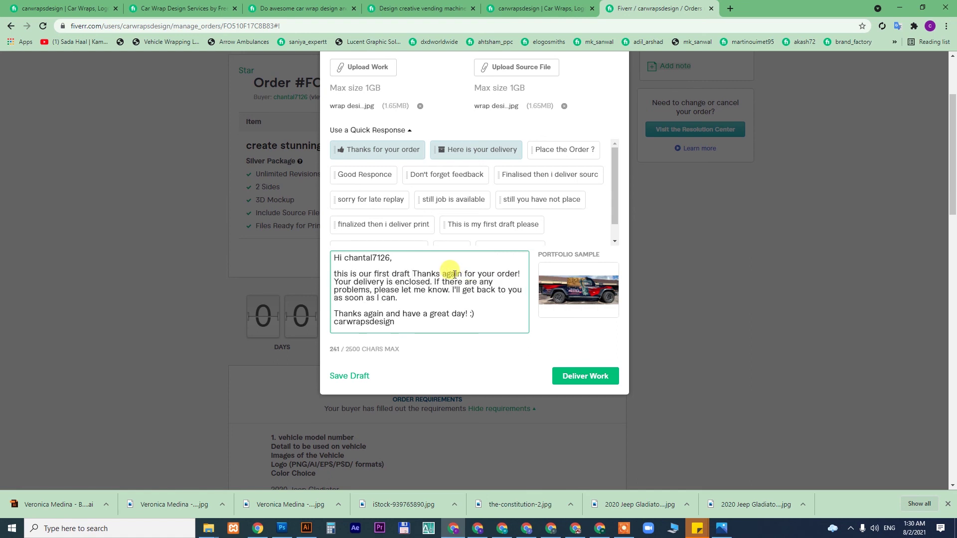
text(finalised the)
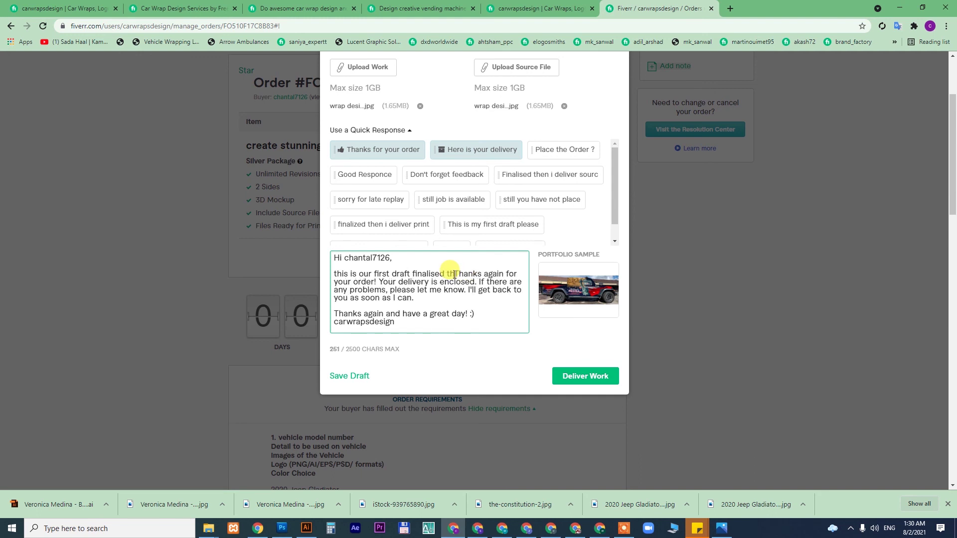
text(n i dleiver)
key(Return)
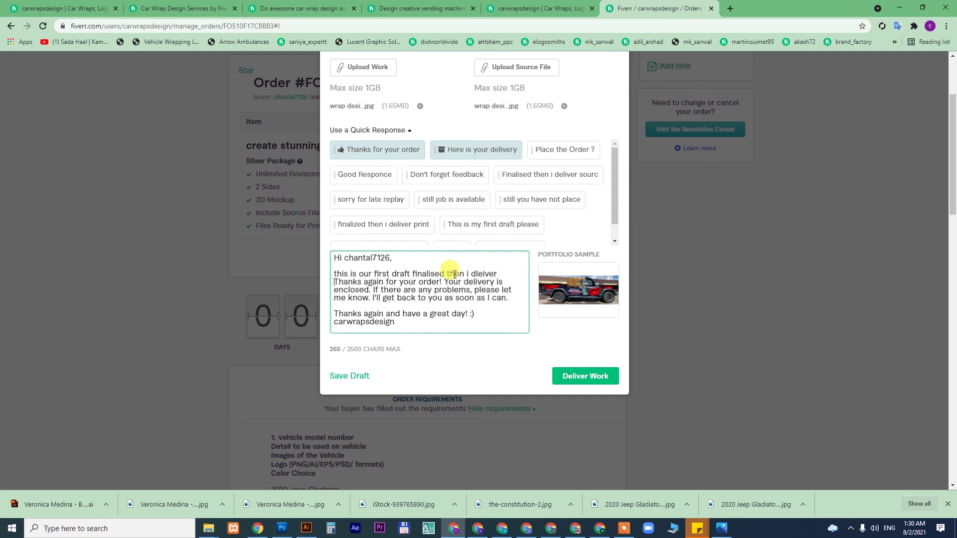
text(printing )
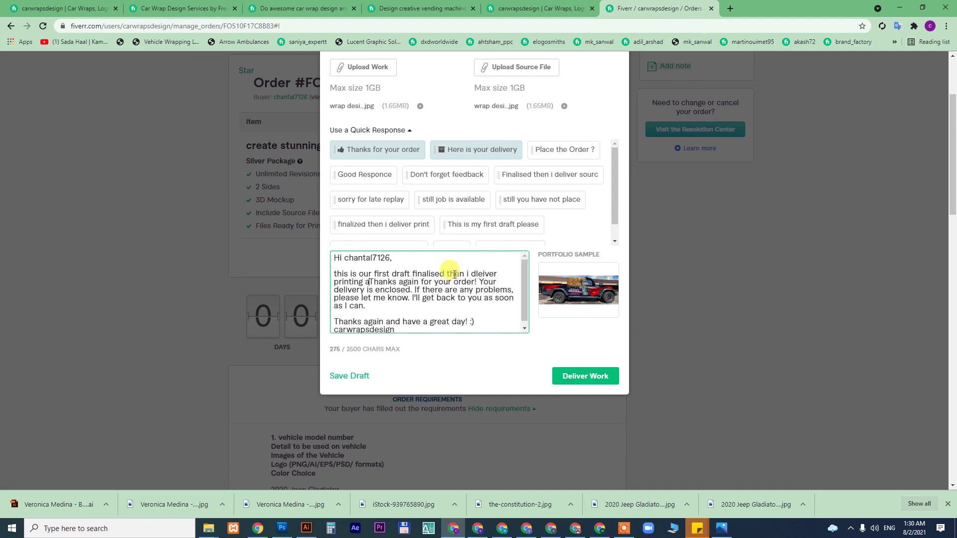
text(and source file)
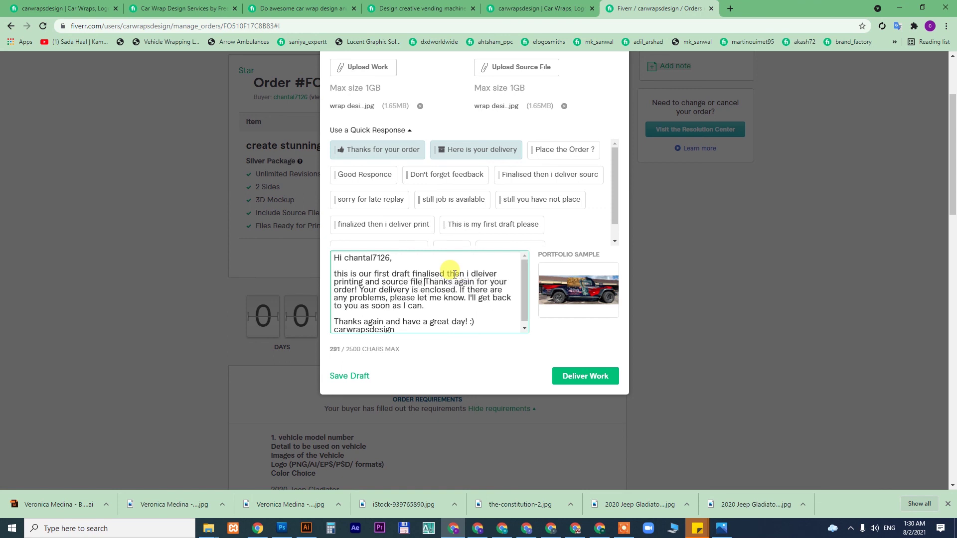
key(Return)
key(Return)
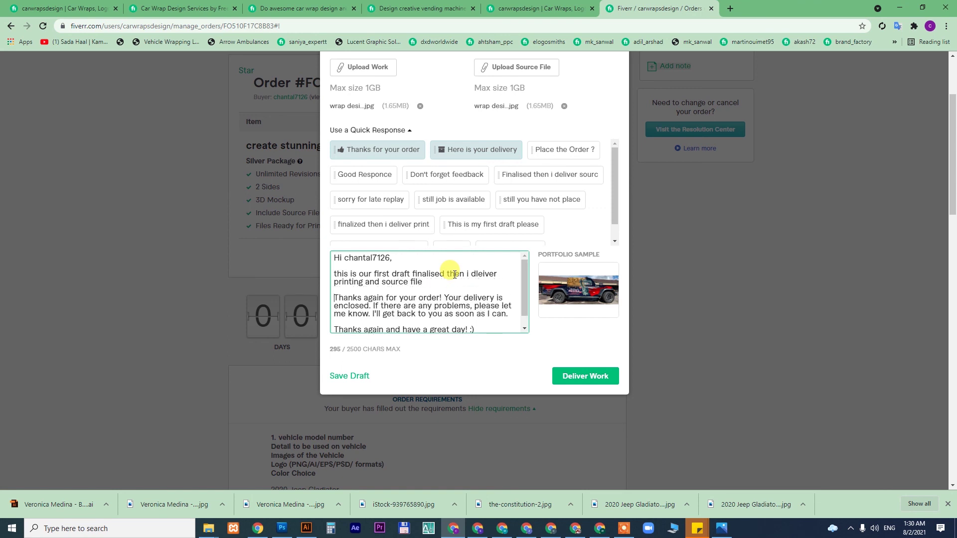
Deliver the first-draft mockup to the buyer, review the order page, then go to the YouTube channel.
click(586, 377)
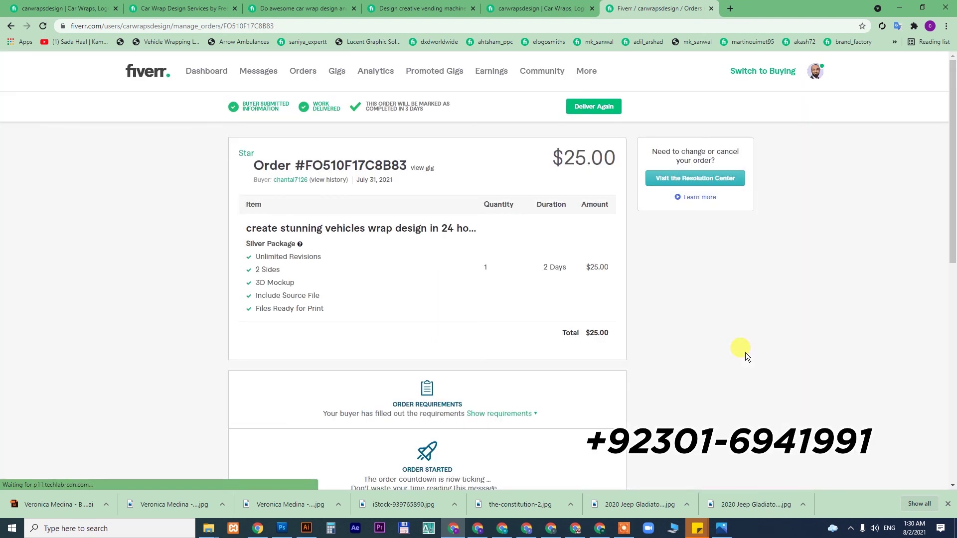
drag(951, 124, 953, 144)
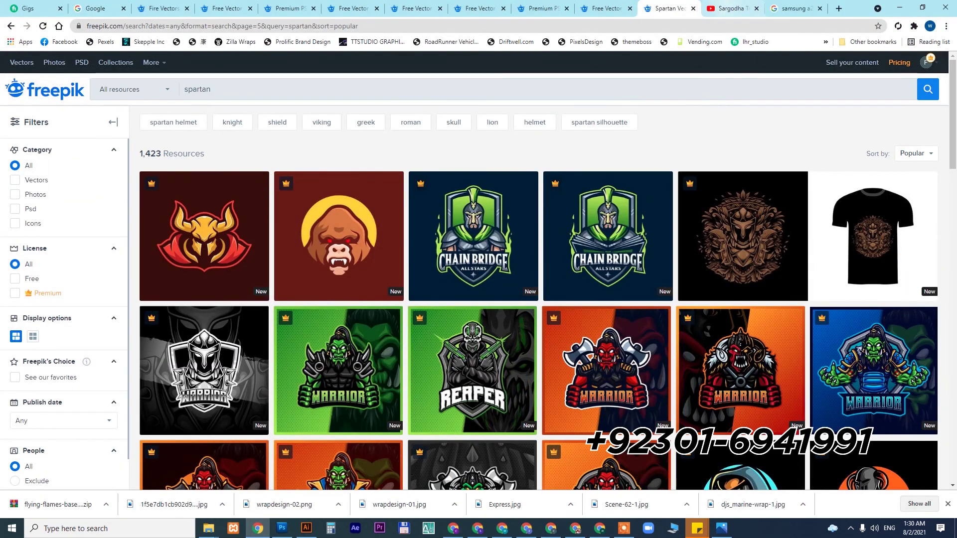
click(731, 9)
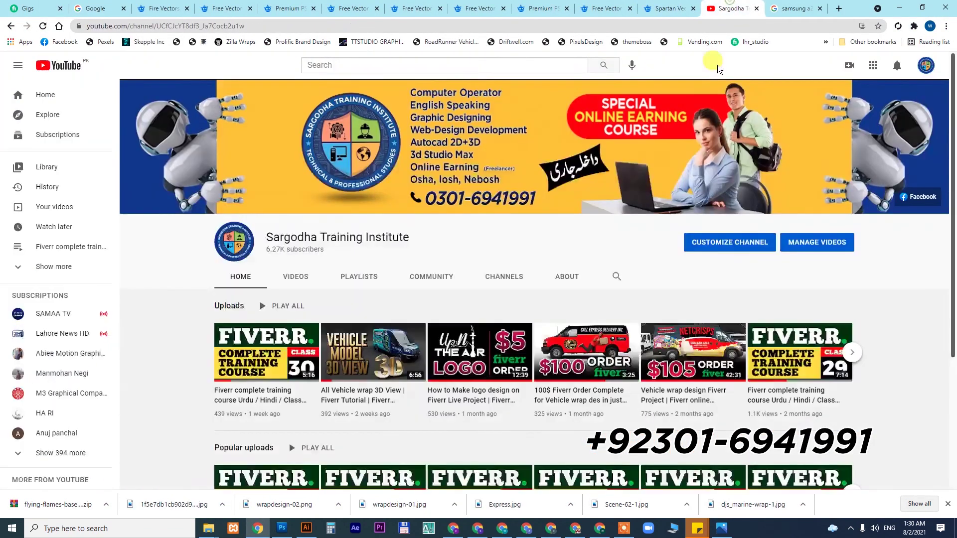